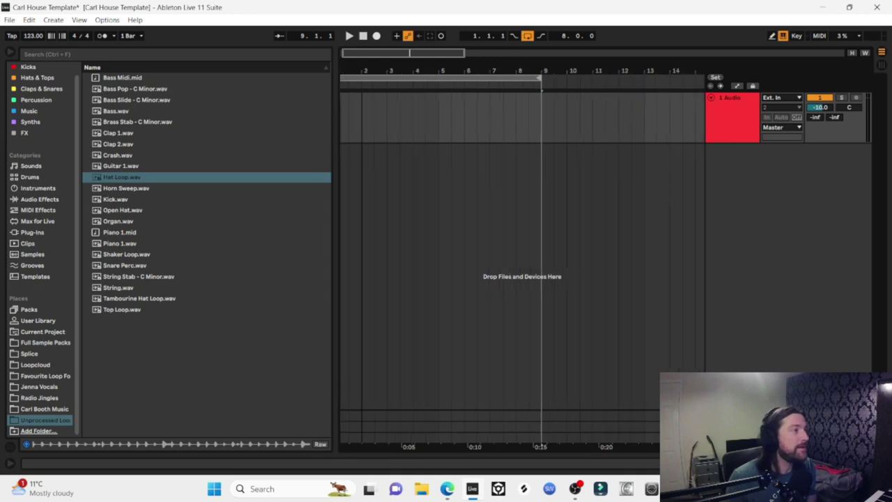
Place the Kick.wav loop at the start of the first audio track and play it in a four-bar loop.
{"action": "left_click_drag", "start_coordinate": [104, 199], "coordinate": [341, 106]}
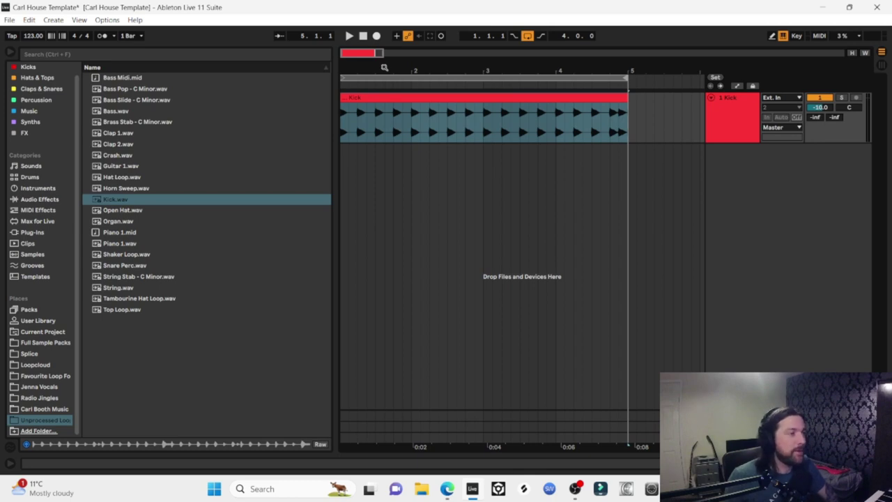
{"action": "key", "text": "space"}
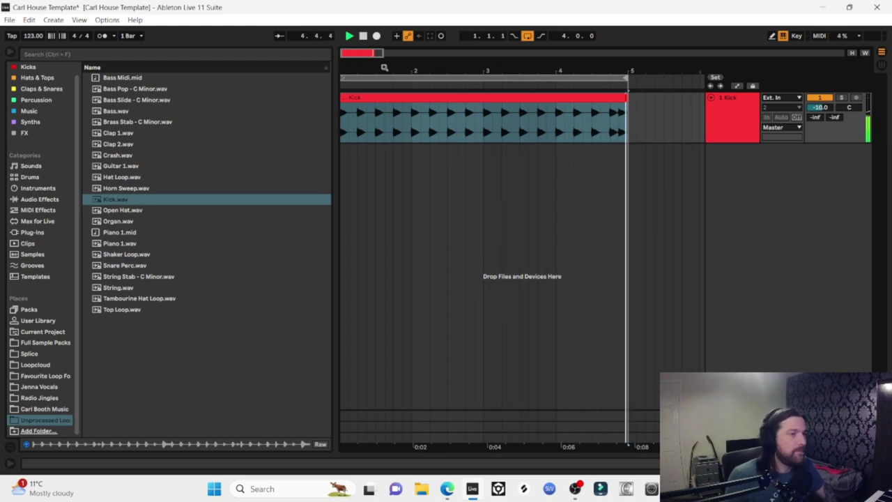
{"action": "left_click", "coordinate": [377, 97]}
{"action": "key", "text": "space"}
Add an EQ Eight to the Kick track with its first band as a steep low cut at 40 Hz.
{"action": "left_click", "coordinate": [39, 200]}
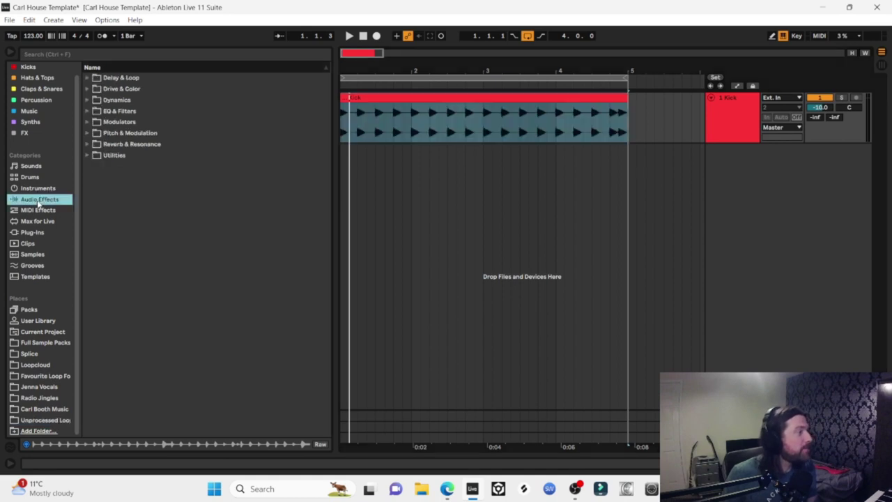
{"action": "left_click", "coordinate": [88, 111]}
{"action": "double_click", "coordinate": [120, 144]}
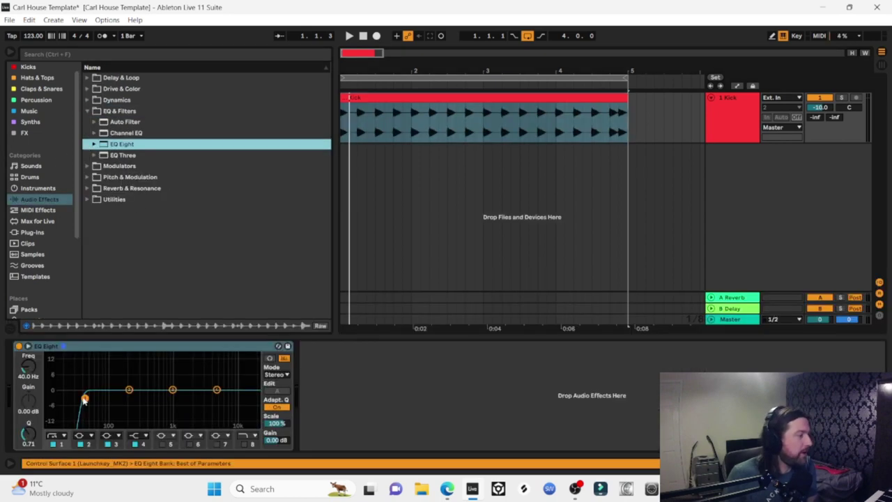
{"action": "left_click", "coordinate": [84, 398]}
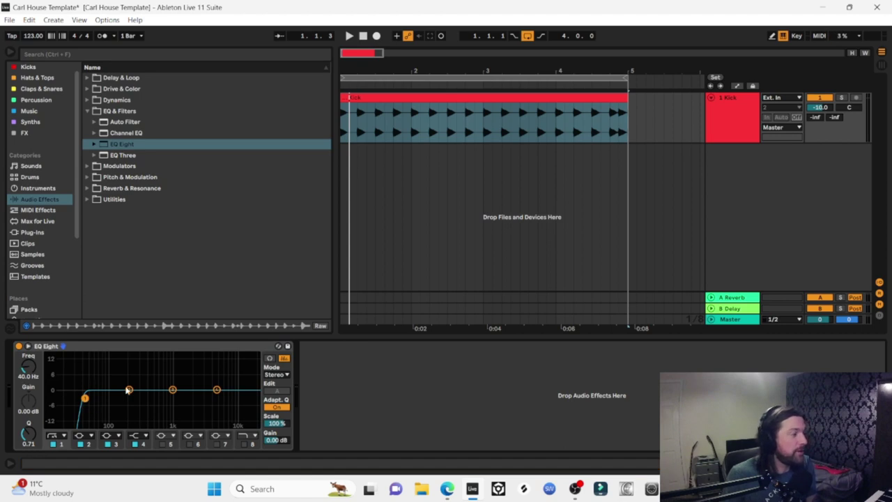
Play the kick and compare its sound with the EQ Eight bypassed and enabled.
{"action": "key", "text": "space"}
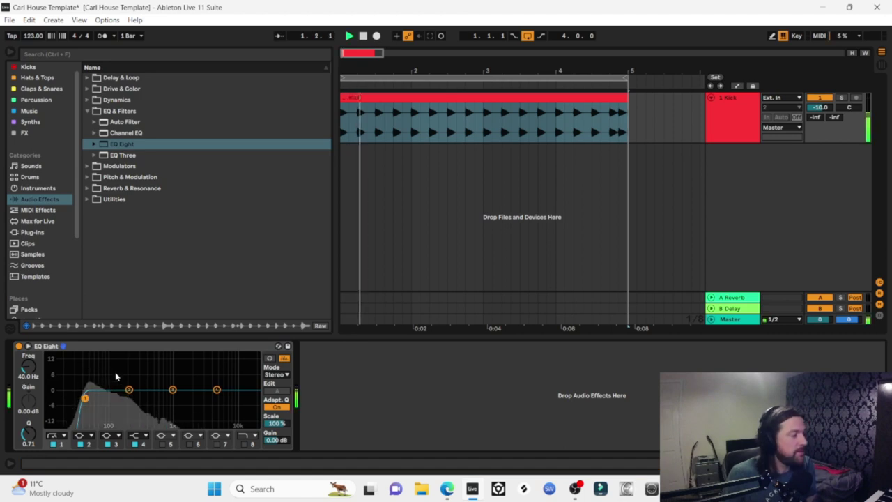
{"action": "left_click", "coordinate": [19, 346]}
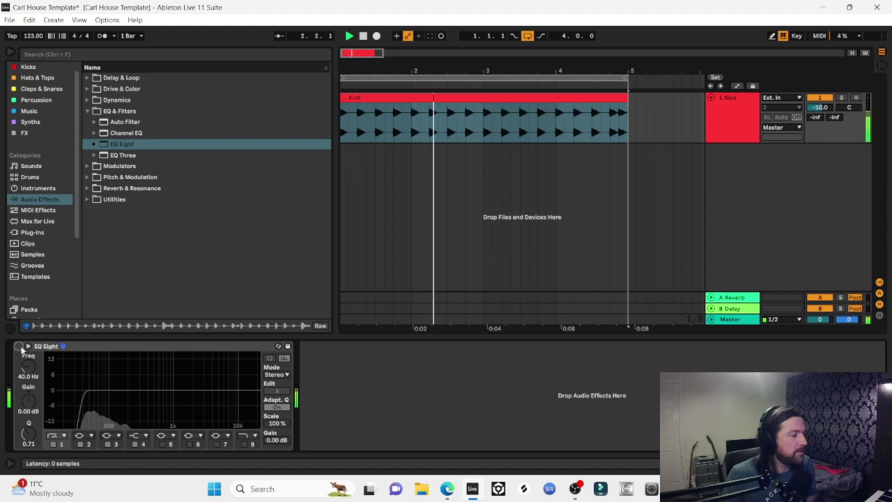
{"action": "left_click", "coordinate": [20, 346]}
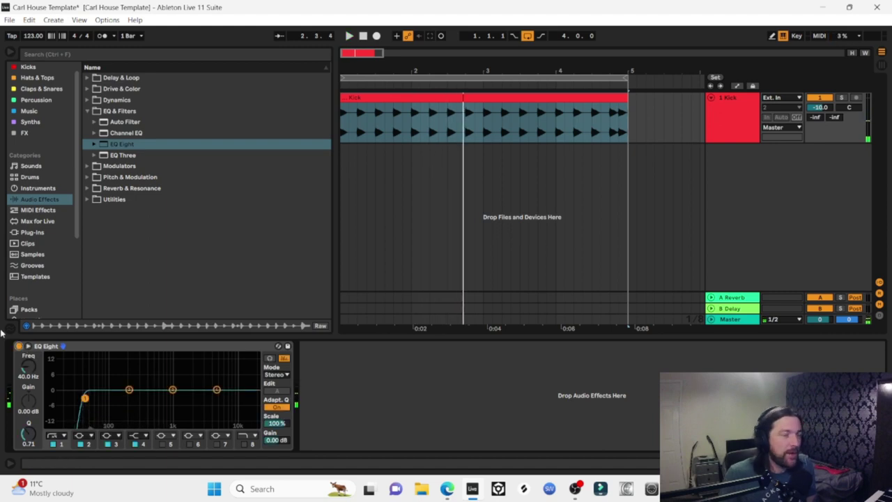
Add a Drum Buss ahead of the kick's EQ Eight and compare playback with it bypassed and enabled.
{"action": "left_click", "coordinate": [88, 112]}
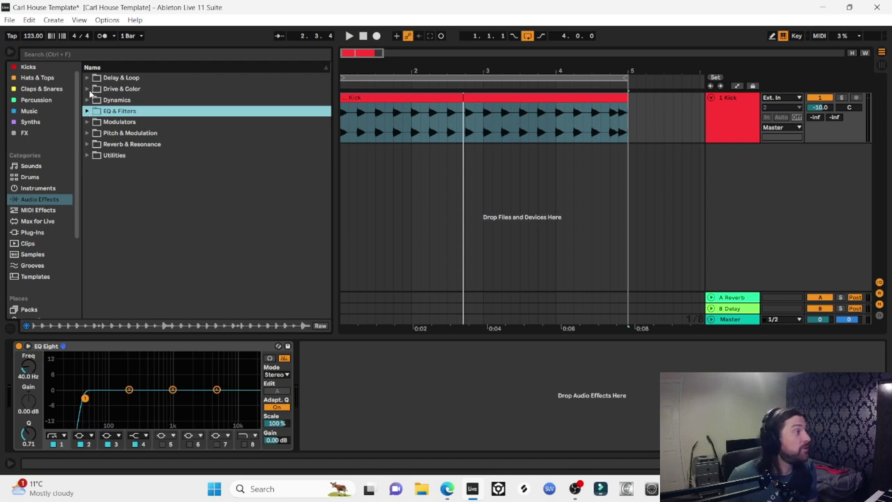
{"action": "left_click", "coordinate": [88, 89]}
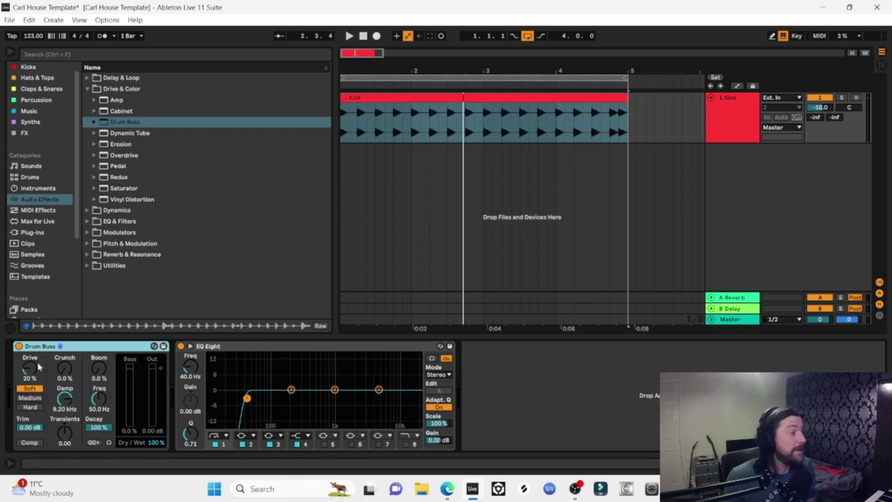
{"action": "left_click", "coordinate": [19, 347]}
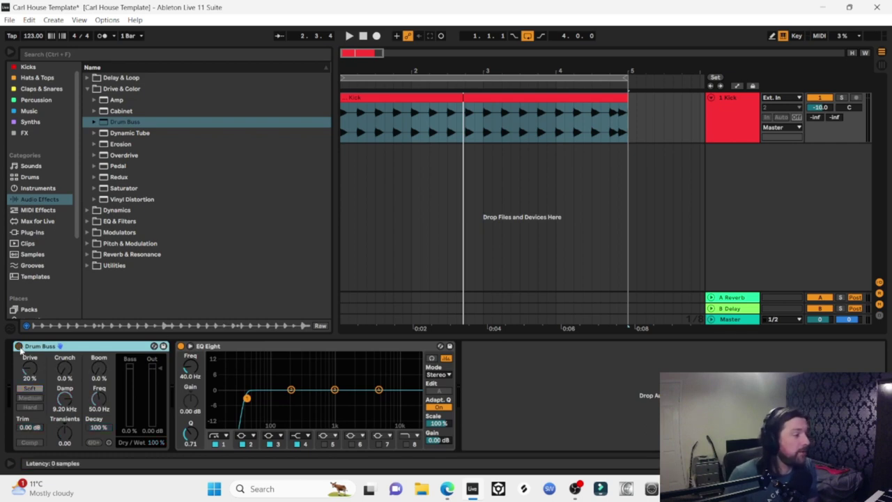
{"action": "key", "text": "space"}
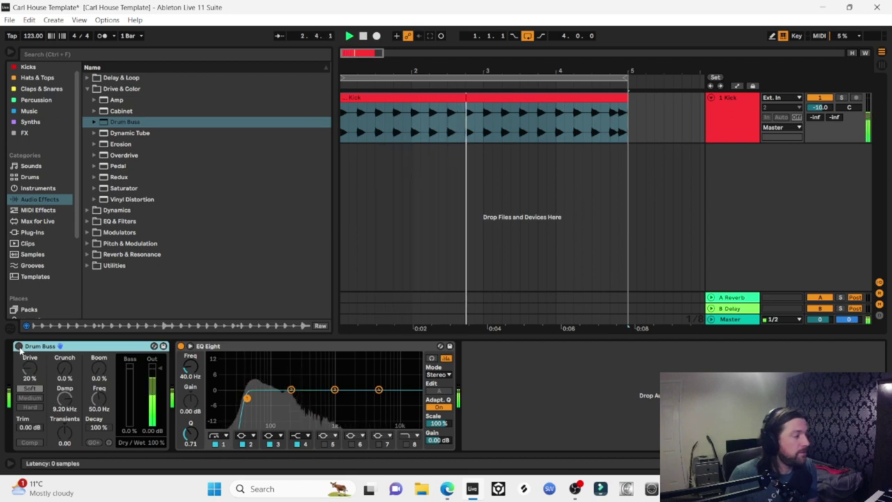
{"action": "left_click", "coordinate": [19, 346]}
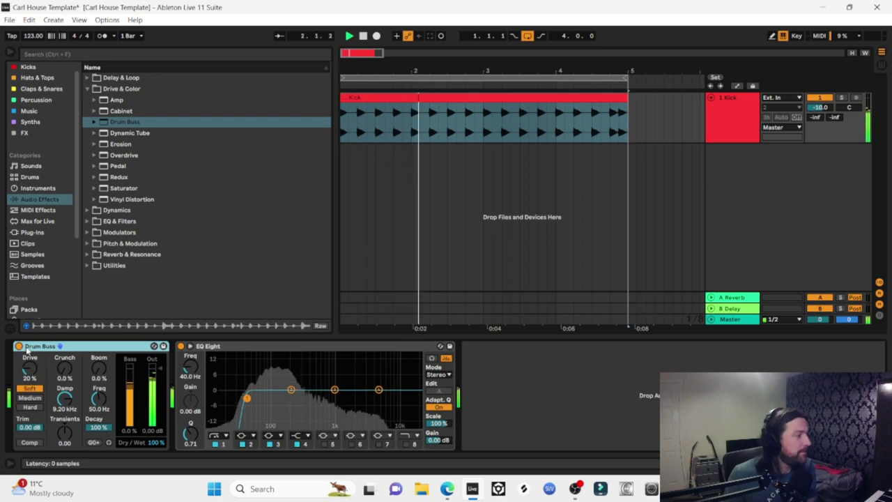
{"action": "key", "text": "space"}
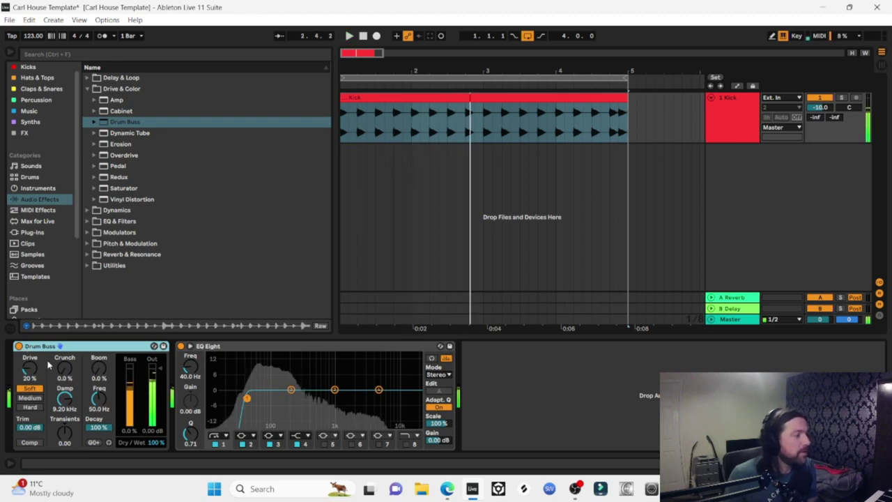
Set the kick's Drum Buss to Medium drive and raise Crunch to 10% during playback.
{"action": "left_click", "coordinate": [29, 398]}
{"action": "key", "text": "space"}
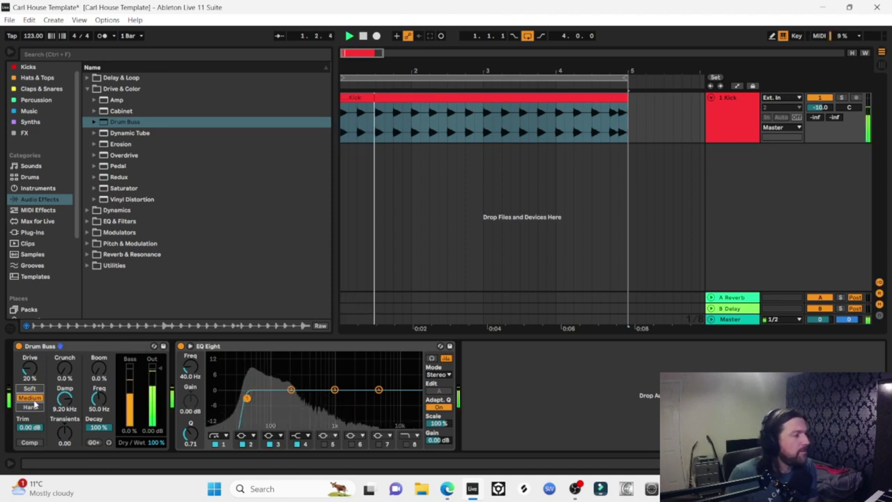
{"action": "left_click_drag", "start_coordinate": [64, 369], "coordinate": [64, 363]}
{"action": "key", "text": "space"}
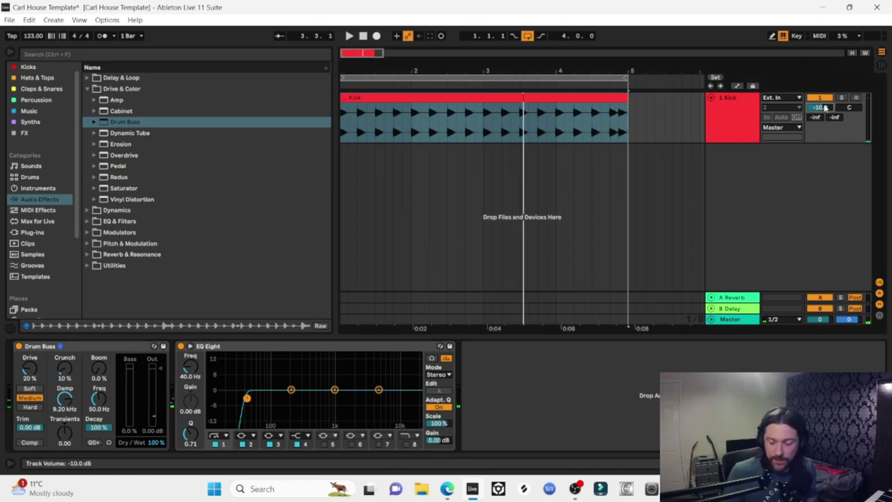
Set the Kick track volume to -12 dB and audition it with the Drum Buss bypassed and enabled.
{"action": "key", "text": "space"}
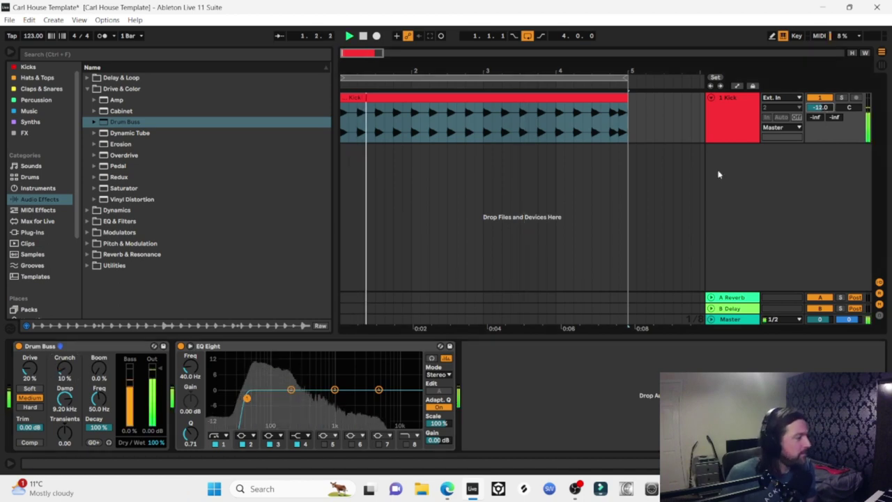
{"action": "left_click", "coordinate": [18, 346]}
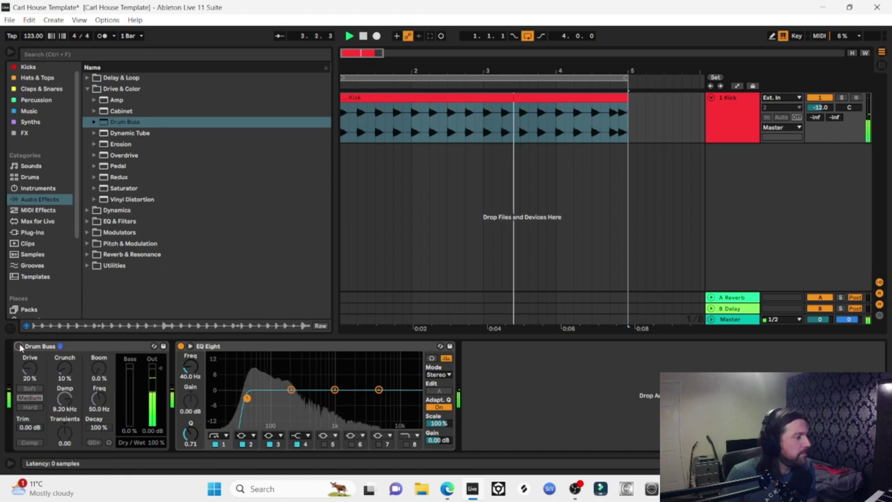
{"action": "left_click", "coordinate": [18, 347]}
{"action": "key", "text": "space"}
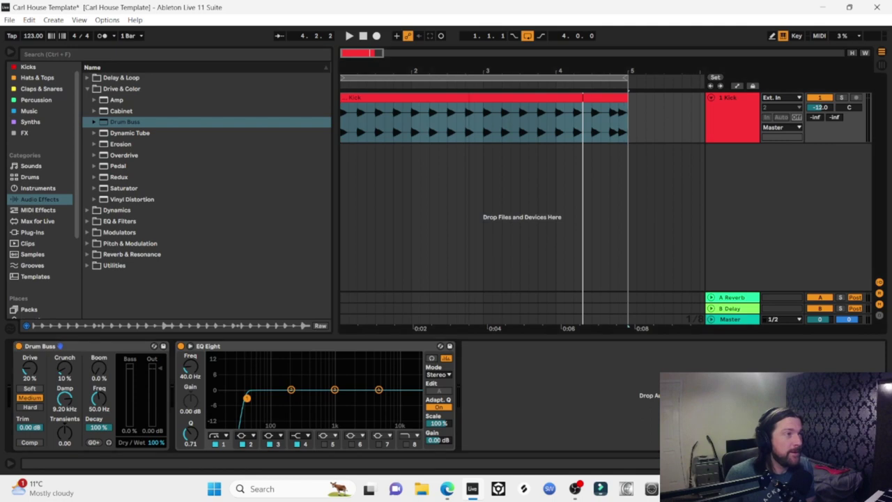
Duplicate the four-bar Kick clip once and extend the loop region to eight bars.
{"action": "left_click_drag", "start_coordinate": [380, 71], "coordinate": [380, 43]}
{"action": "left_click", "coordinate": [380, 99]}
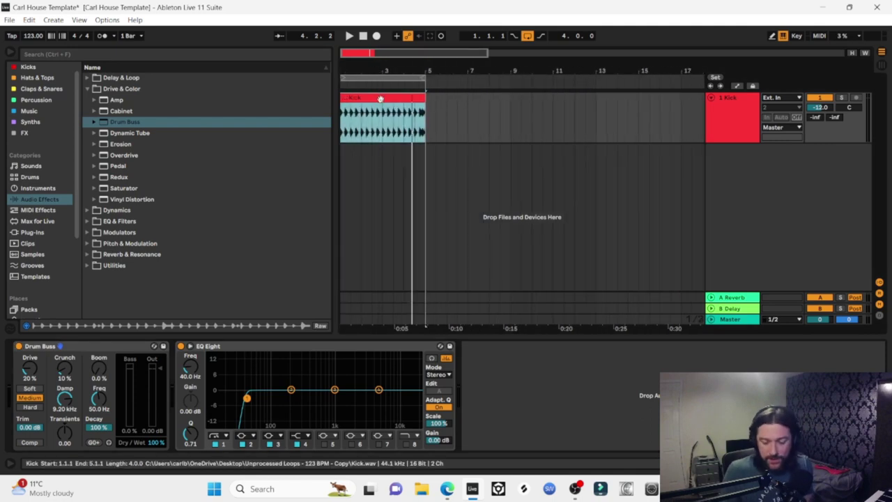
{"action": "key", "text": "ctrl+d"}
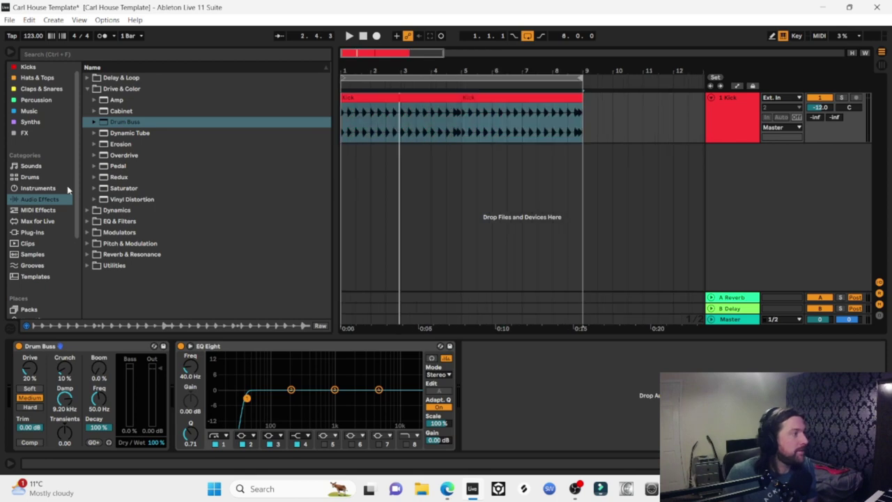
Add Clap 1.wav from the Unprocessed Loops folder at bar 1 on a new track below the Kick and play it soloed.
{"action": "scroll", "coordinate": [69, 189], "scroll_direction": "down", "scroll_amount": 3}
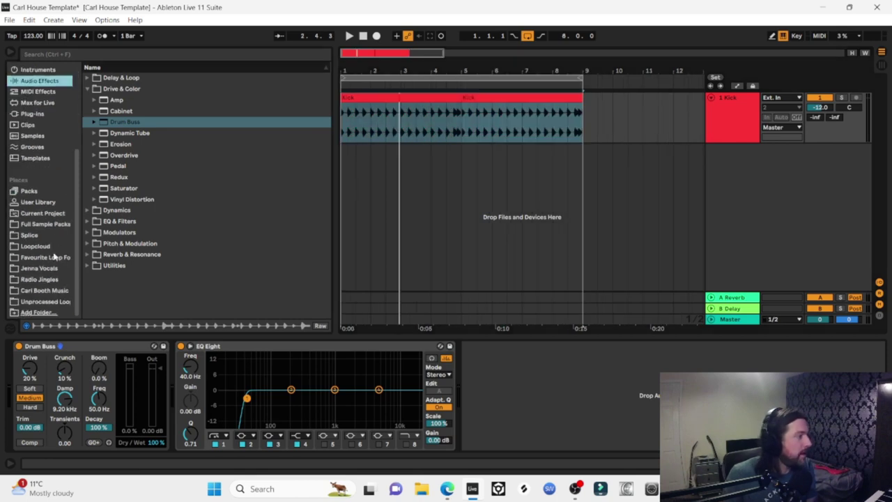
{"action": "left_click", "coordinate": [40, 301]}
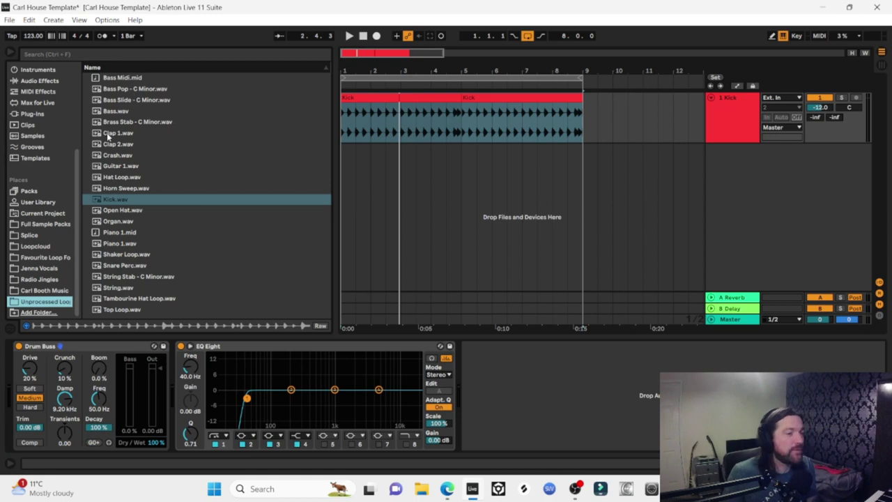
{"action": "left_click_drag", "start_coordinate": [108, 137], "coordinate": [347, 160]}
{"action": "left_click_drag", "start_coordinate": [353, 68], "coordinate": [353, 139]}
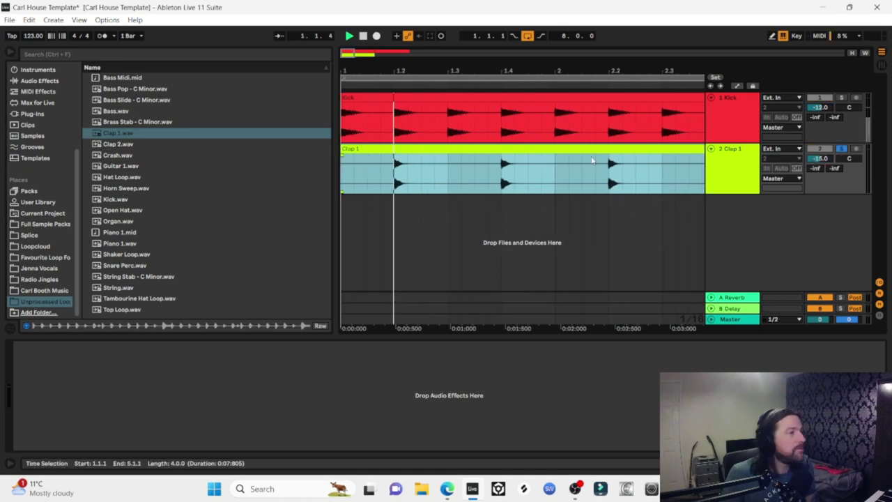
Raise the Clap 1 track volume to -12 dB while listening to it soloed.
{"action": "left_click", "coordinate": [818, 158]}
{"action": "key", "text": "Up"}
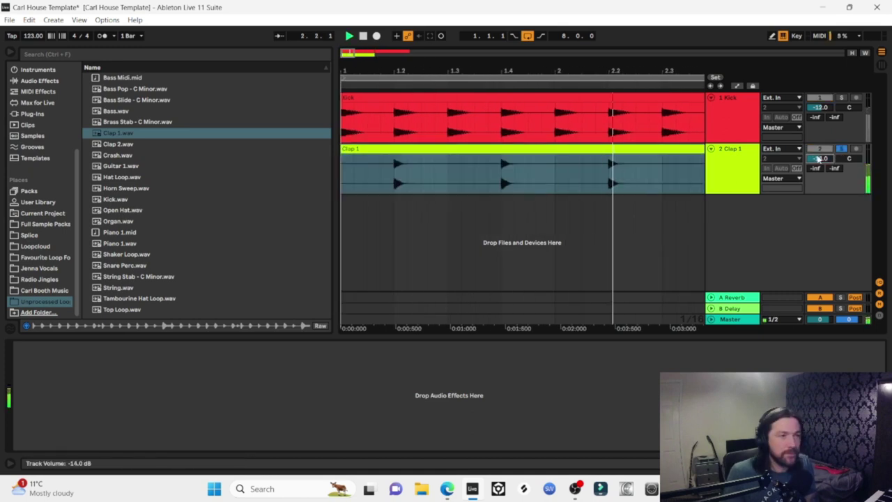
{"action": "key", "text": "Up"}
{"action": "key", "text": "Up"}
{"action": "key", "text": "space"}
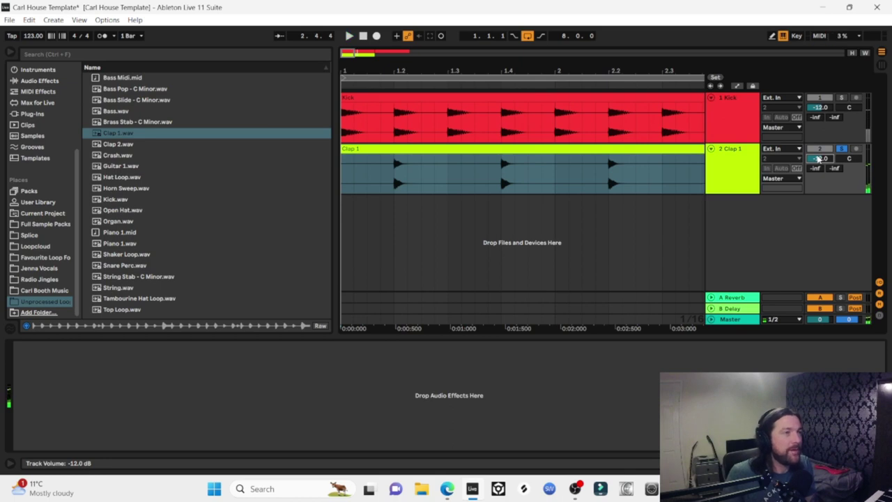
Add an EQ Eight to the soloed Clap 1 track with a low cut at 367 Hz and a high cut at 10.9 kHz.
{"action": "left_click_drag", "start_coordinate": [639, 67], "coordinate": [428, 66]}
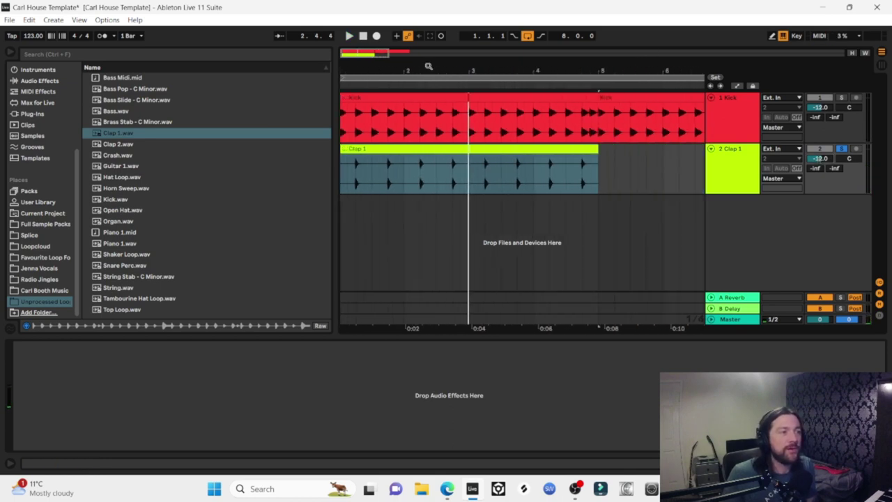
{"action": "left_click", "coordinate": [397, 150]}
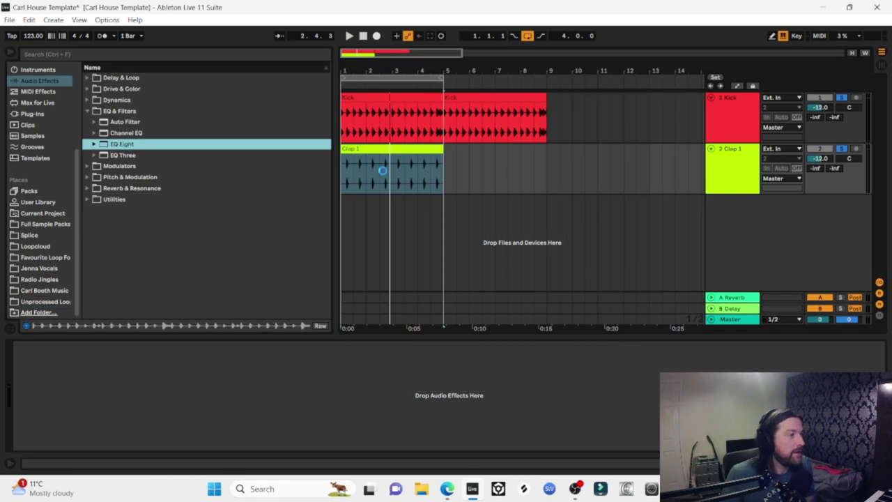
{"action": "key", "text": "space"}
{"action": "left_click", "coordinate": [842, 149]}
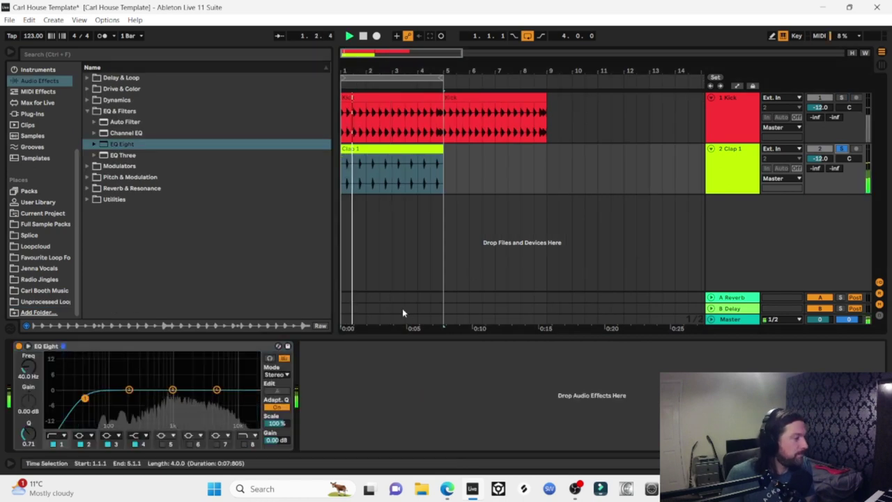
{"action": "left_click_drag", "start_coordinate": [85, 399], "coordinate": [145, 399]}
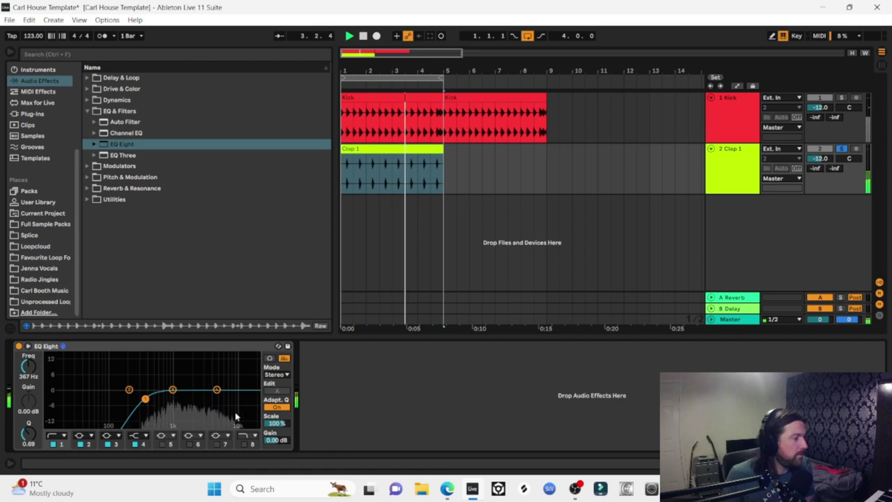
{"action": "left_click", "coordinate": [243, 443]}
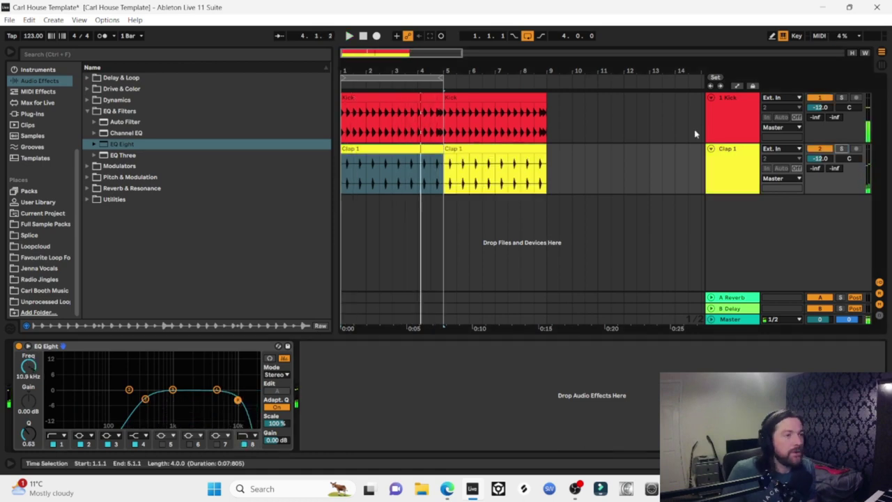
Group the Clap 1 track, set the group's send to the Reverb return to -15 dB and play the group soloed.
{"action": "left_click", "coordinate": [733, 299]}
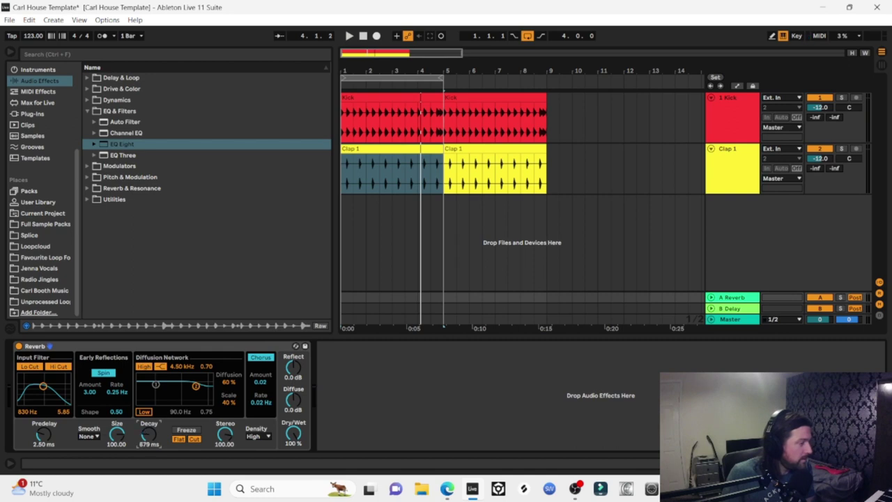
{"action": "right_click", "coordinate": [736, 168]}
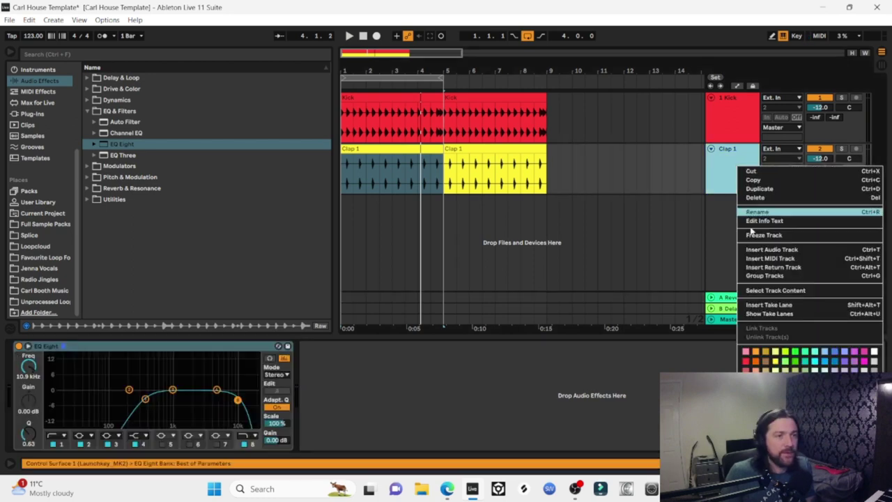
{"action": "left_click", "coordinate": [774, 276]}
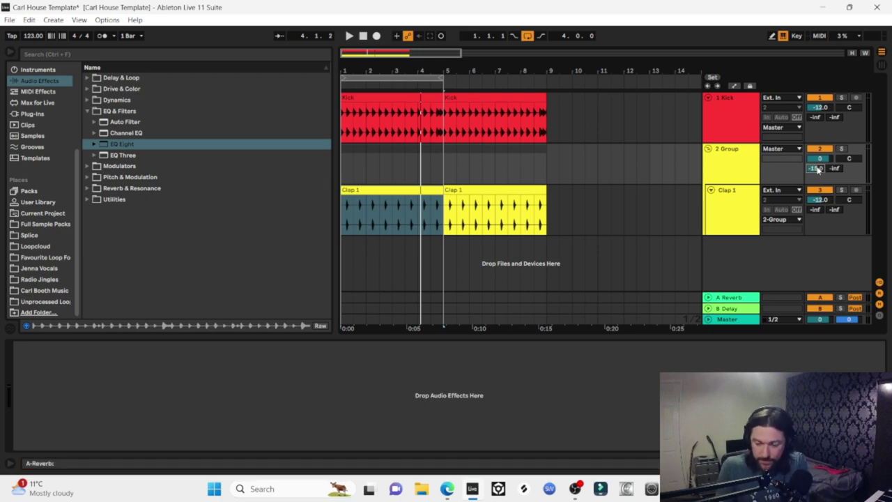
{"action": "left_click", "coordinate": [841, 149]}
{"action": "key", "text": "space"}
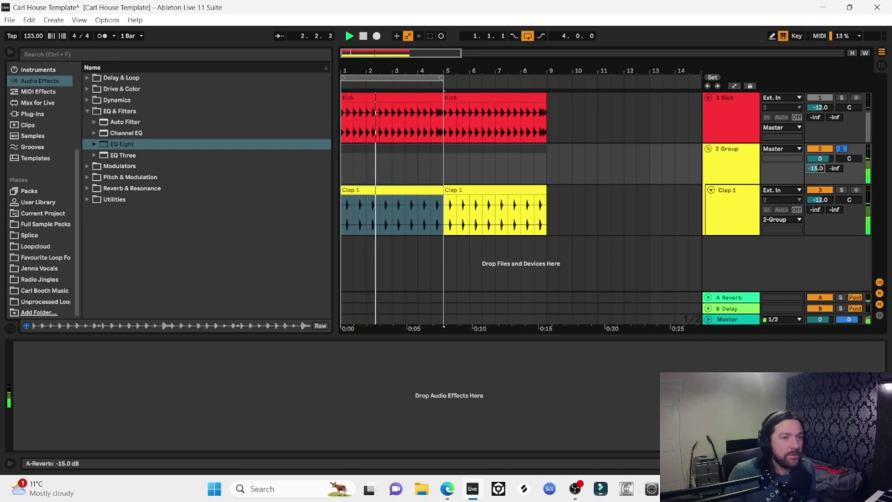
Raise the clap group's send to the Reverb return to -5 dB, unsolo the group and stop playback.
{"action": "mouse_move", "coordinate": [815, 168]}
{"action": "left_mouse_down"}
{"action": "mouse_move", "coordinate": [815, 156]}
{"action": "mouse_move", "coordinate": [815, 166]}
{"action": "left_mouse_up"}
{"action": "left_click", "coordinate": [840, 150]}
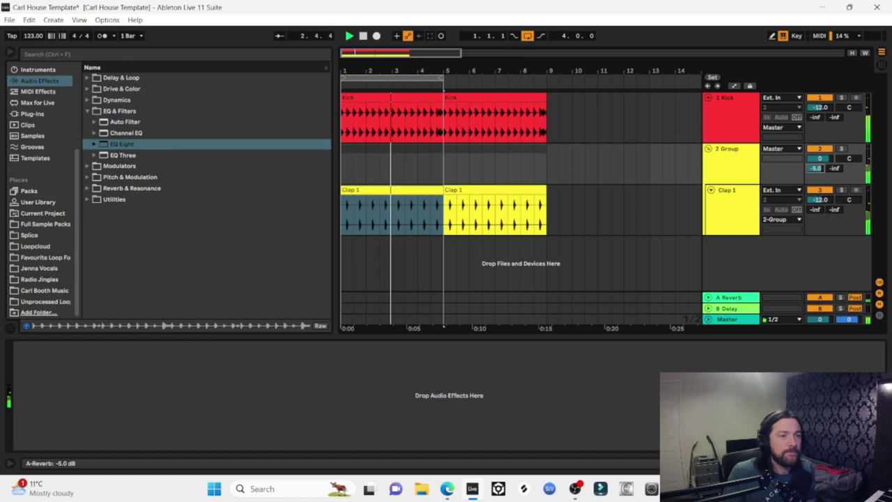
{"action": "key", "text": "space"}
Compare the claps with the Reverb return off and on, and set the return's volume to -1 dB.
{"action": "left_click", "coordinate": [708, 298]}
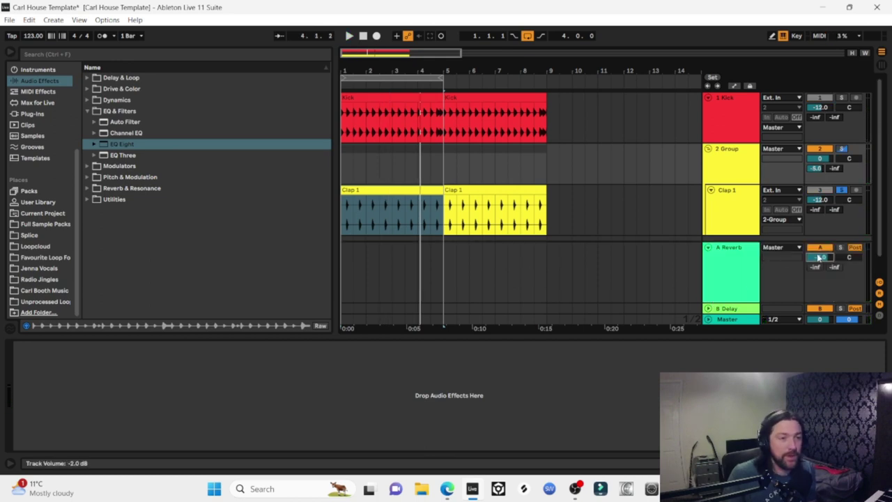
{"action": "key", "text": "space"}
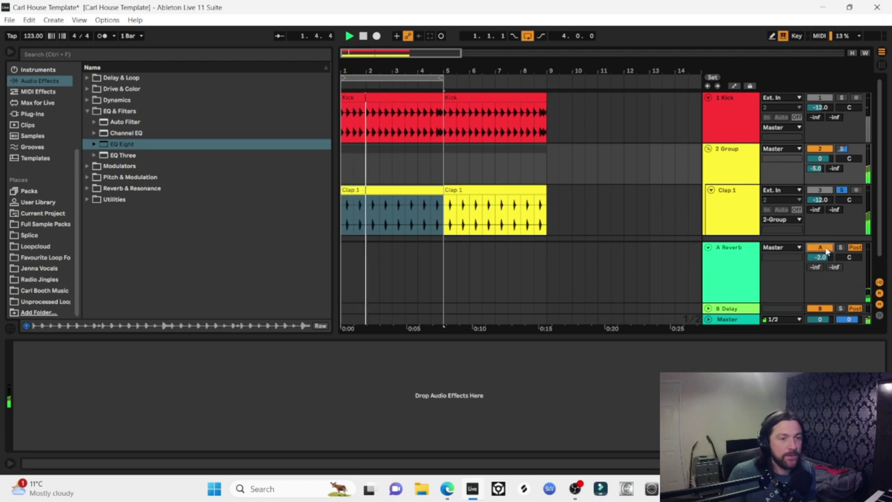
{"action": "left_click", "coordinate": [821, 248]}
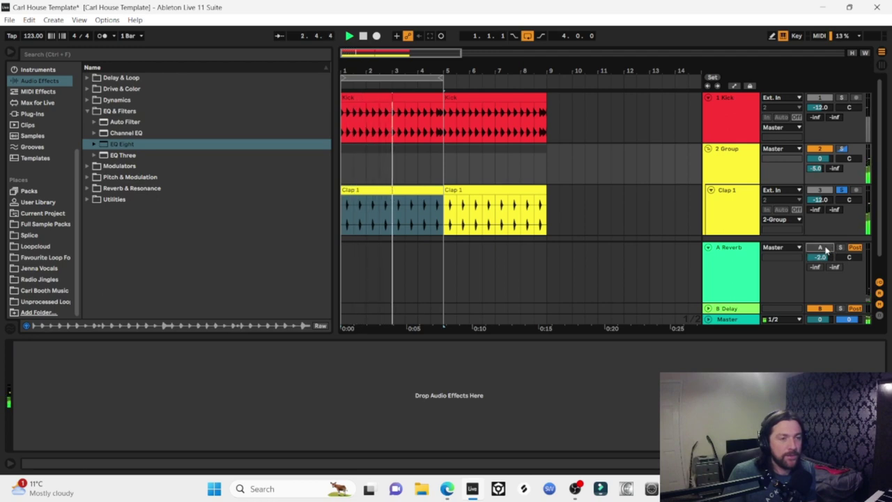
{"action": "left_click", "coordinate": [819, 248]}
{"action": "left_click_drag", "start_coordinate": [819, 254], "coordinate": [818, 259]}
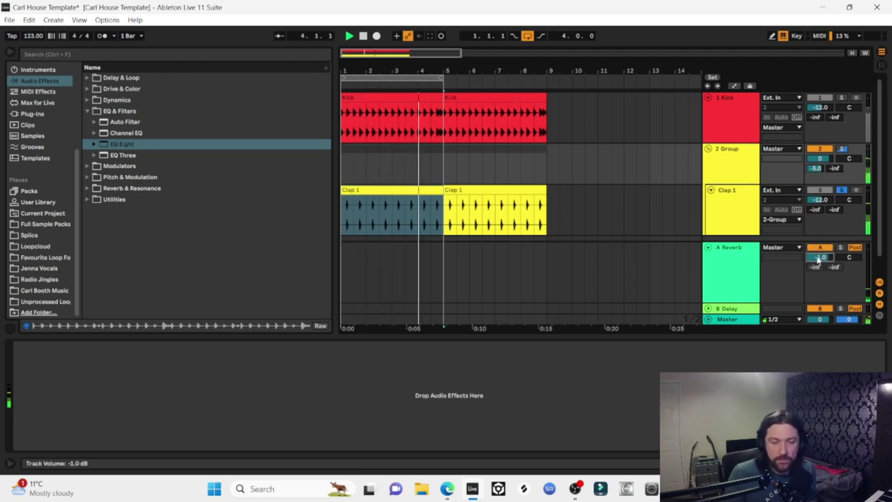
{"action": "key", "text": "space"}
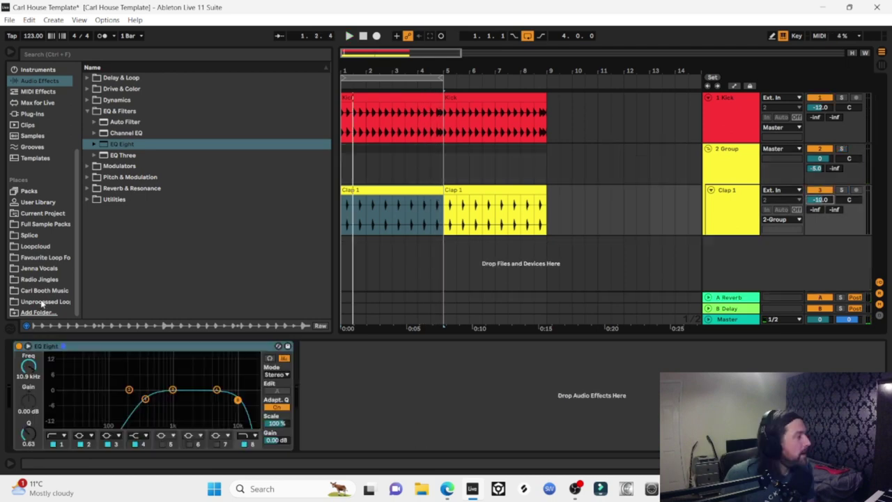
Add Clap 2.wav from the Unprocessed Loops folder at bar 1 on a new track below Clap 1 and play it soloed.
{"action": "left_click", "coordinate": [40, 303]}
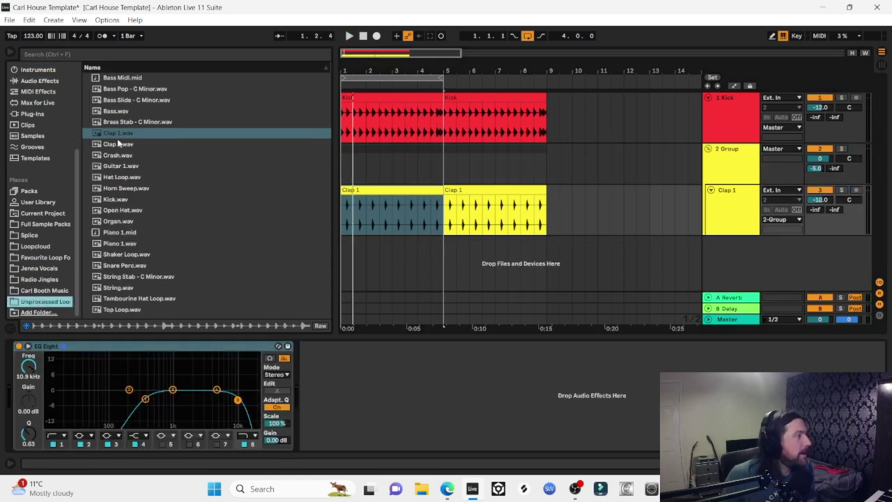
{"action": "left_click_drag", "start_coordinate": [118, 144], "coordinate": [341, 266]}
{"action": "left_click", "coordinate": [383, 193]}
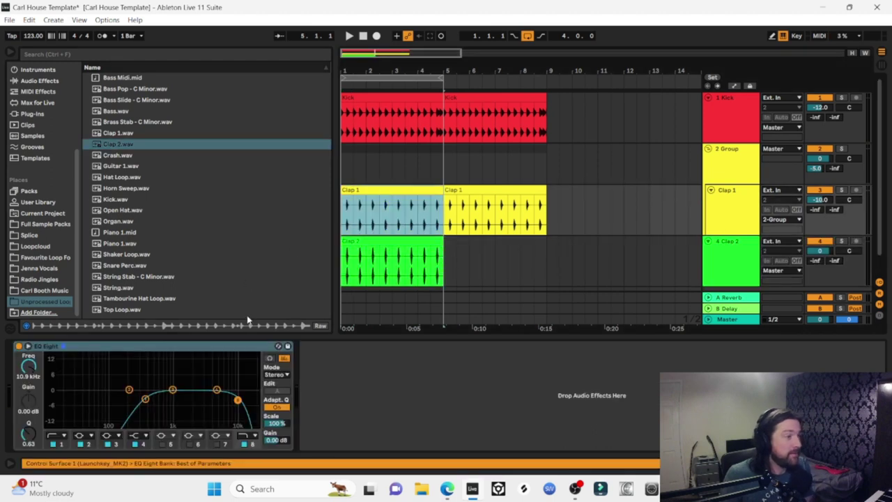
{"action": "left_click", "coordinate": [208, 348]}
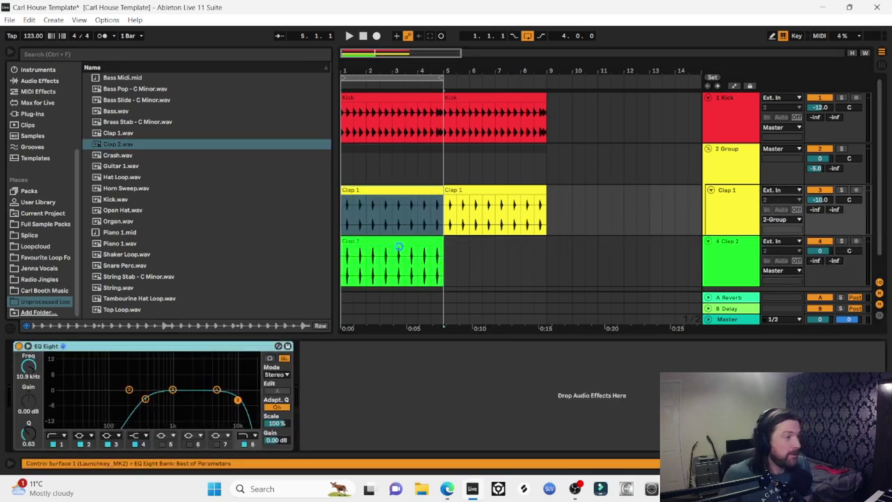
{"action": "left_click", "coordinate": [736, 227]}
{"action": "left_click", "coordinate": [841, 240]}
{"action": "key", "text": "space"}
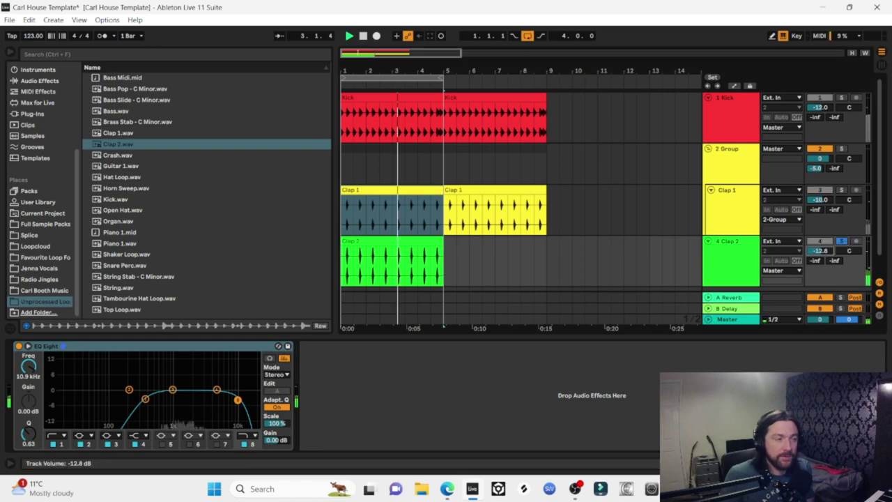
Compare Clap 2 with Clap 1 using solo and lower the Clap 2 track volume to -13.8 dB.
{"action": "left_click", "coordinate": [841, 190]}
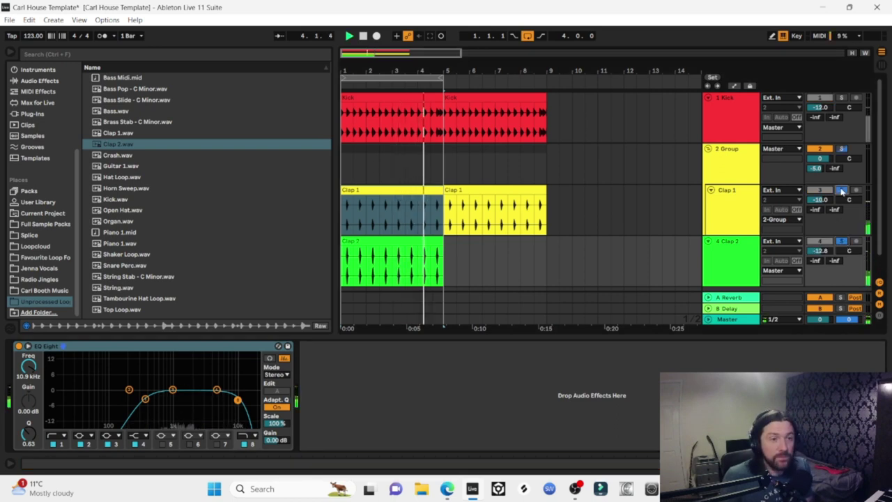
{"action": "left_click", "coordinate": [840, 241]}
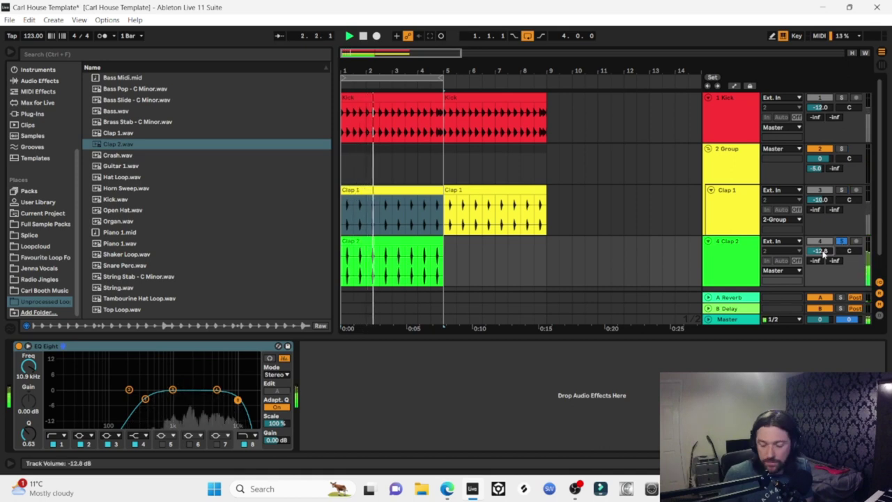
{"action": "left_click", "coordinate": [841, 241]}
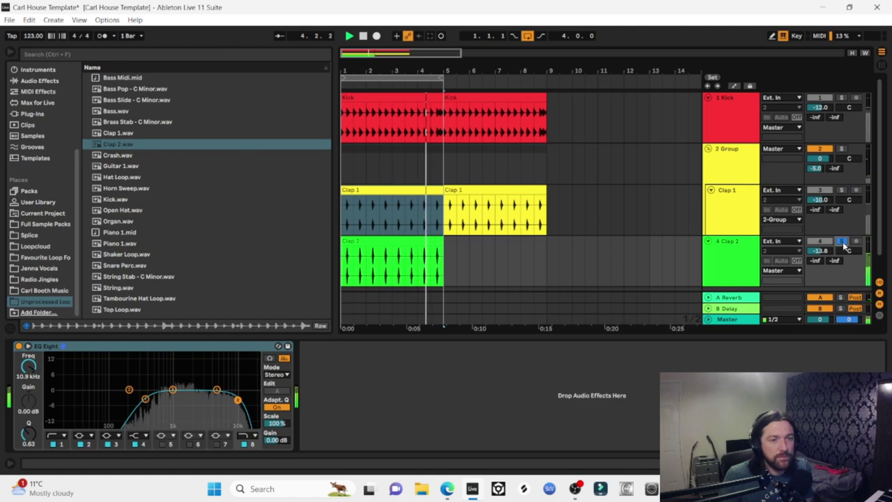
Move the Clap 2 track into the clap group above Clap 1 and play both claps soloed together.
{"action": "left_click_drag", "start_coordinate": [719, 253], "coordinate": [601, 201]}
{"action": "left_click", "coordinate": [840, 190]}
{"action": "key", "text": "space"}
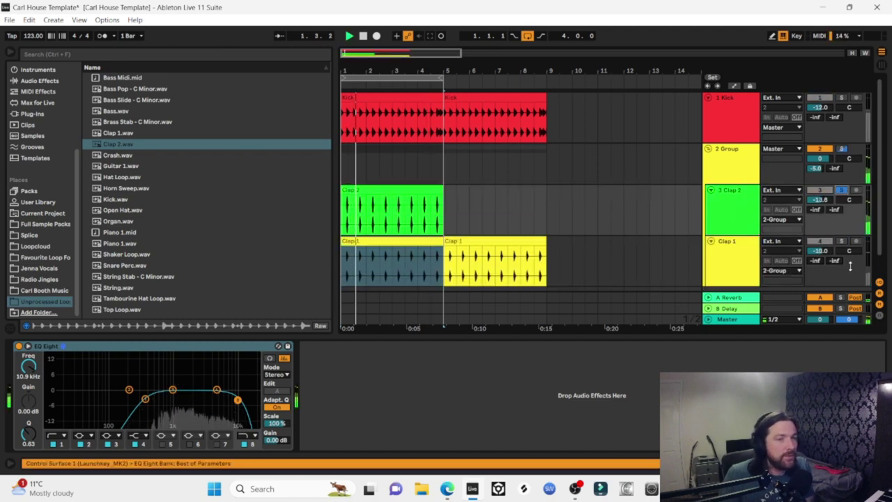
{"action": "left_click", "coordinate": [841, 241], "text": "ctrl"}
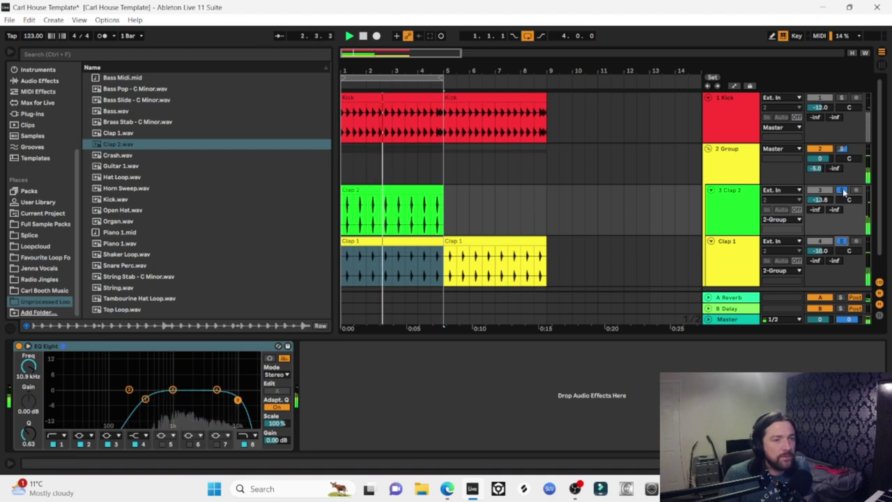
Lower the Clap 2 track volume to -15.8 dB against Clap 1 and duplicate the Clap 2 clip to bar 5.
{"action": "left_click", "coordinate": [843, 191]}
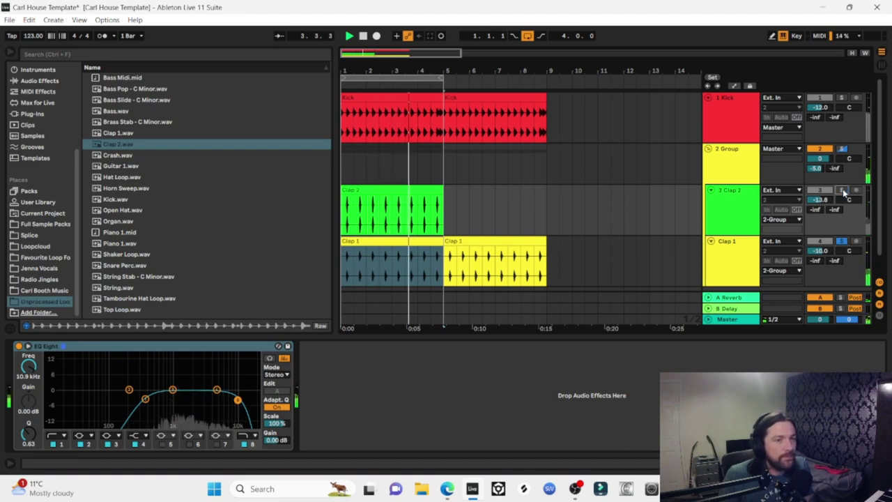
{"action": "left_click", "coordinate": [842, 190]}
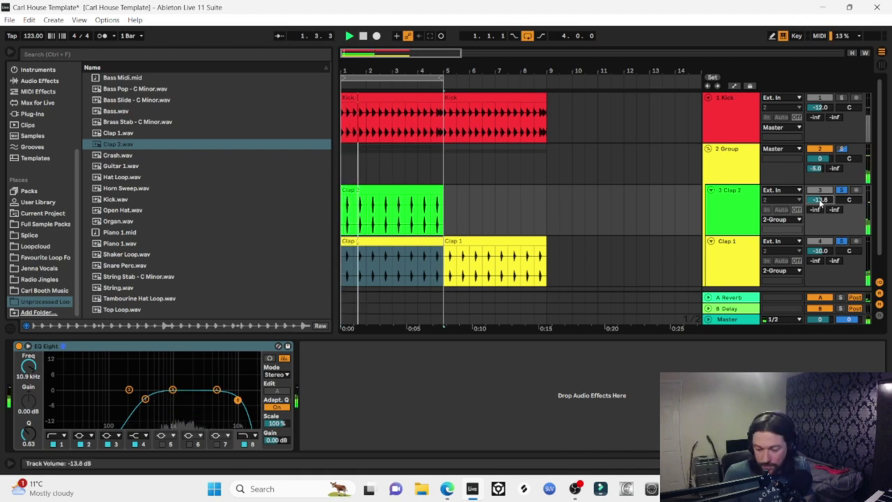
{"action": "scroll", "coordinate": [820, 202], "scroll_direction": "down", "scroll_amount": 2}
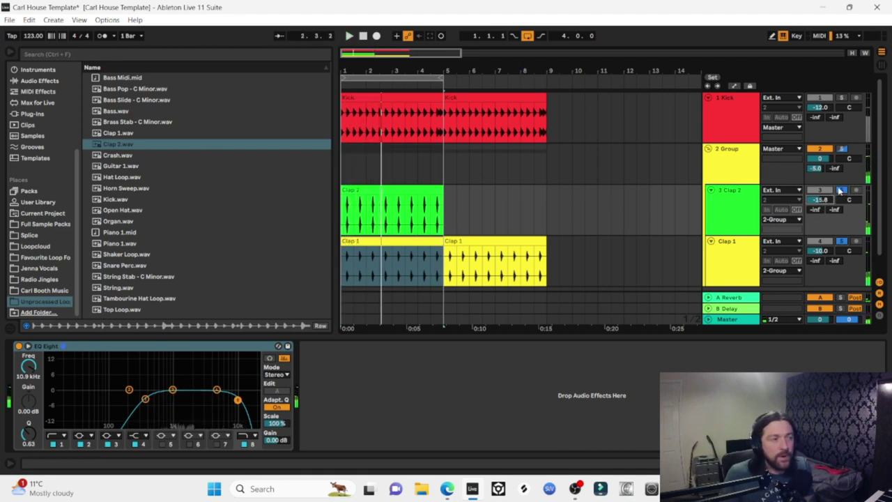
{"action": "left_click", "coordinate": [403, 193]}
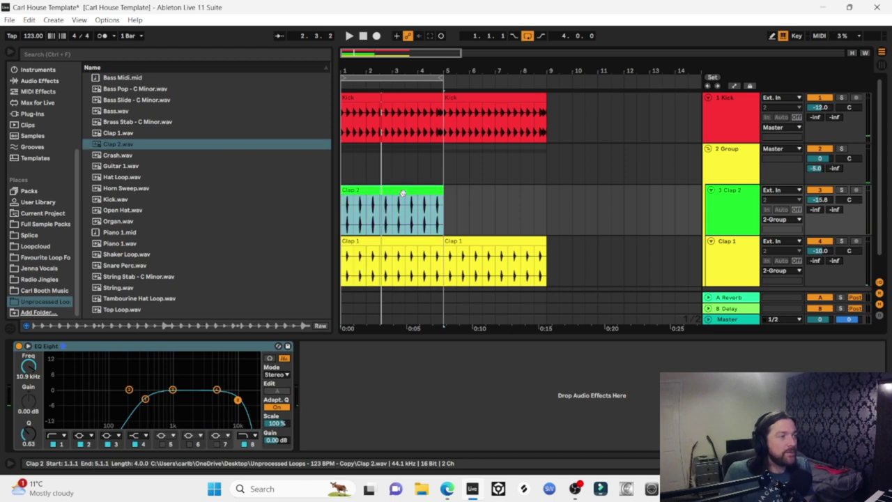
{"action": "key", "text": "space"}
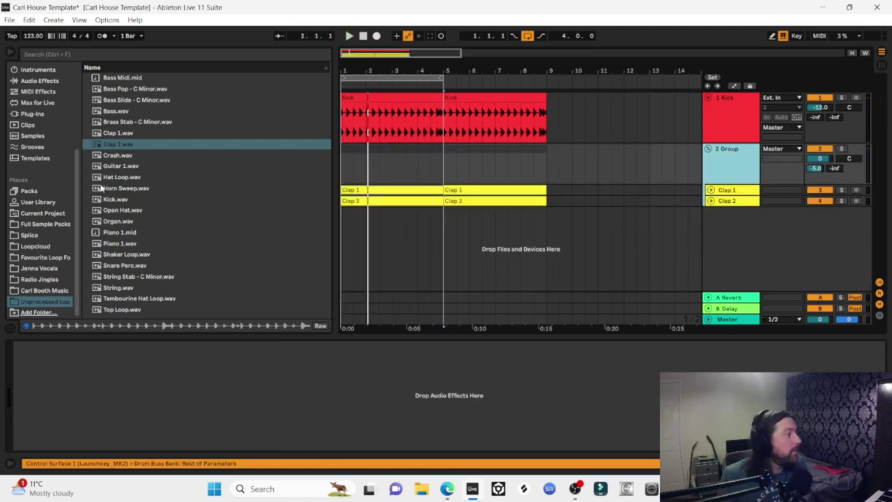
Add the custom Clap EQ preset of EQ Eight to the clap group and select its high-mid dip.
{"action": "left_click", "coordinate": [36, 81]}
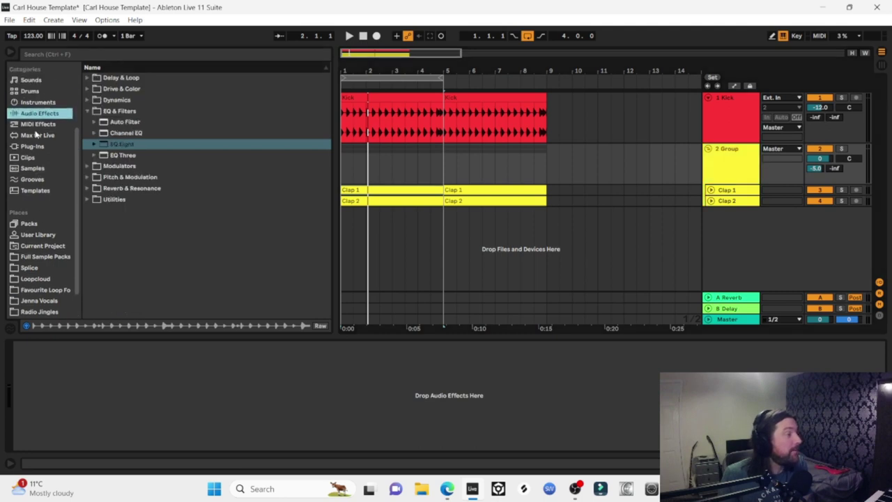
{"action": "left_click", "coordinate": [95, 144]}
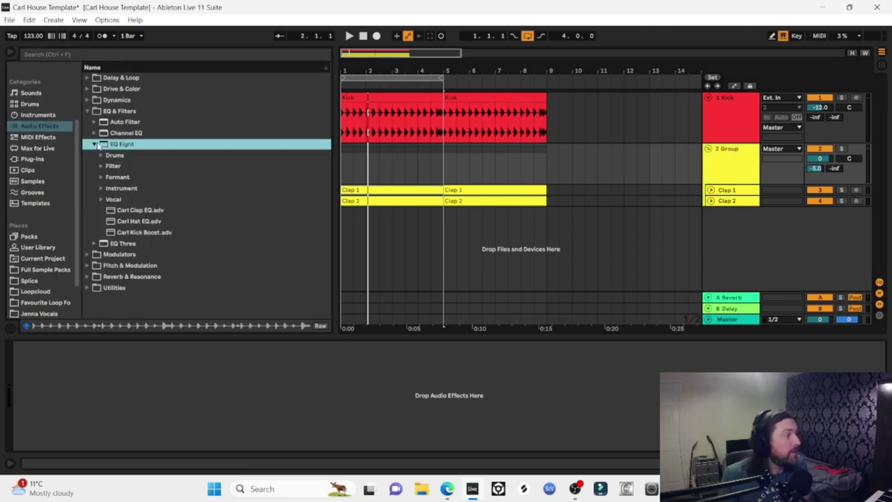
{"action": "left_click", "coordinate": [140, 210]}
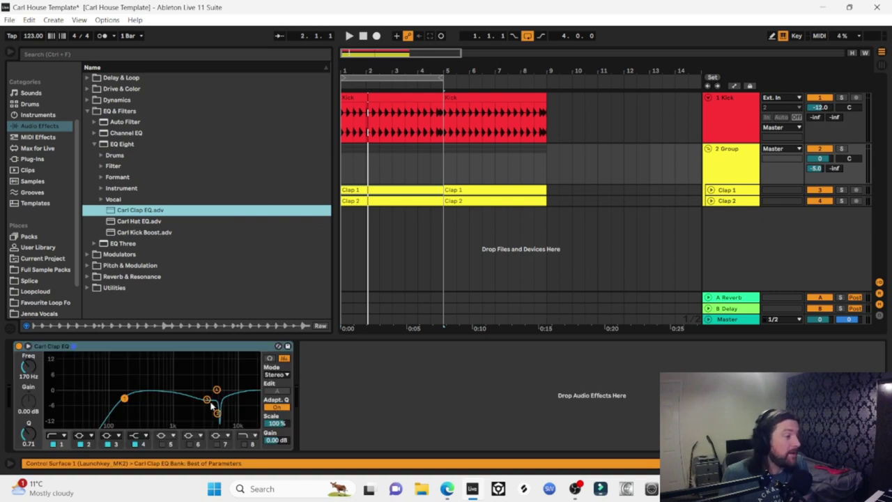
{"action": "left_click", "coordinate": [207, 401]}
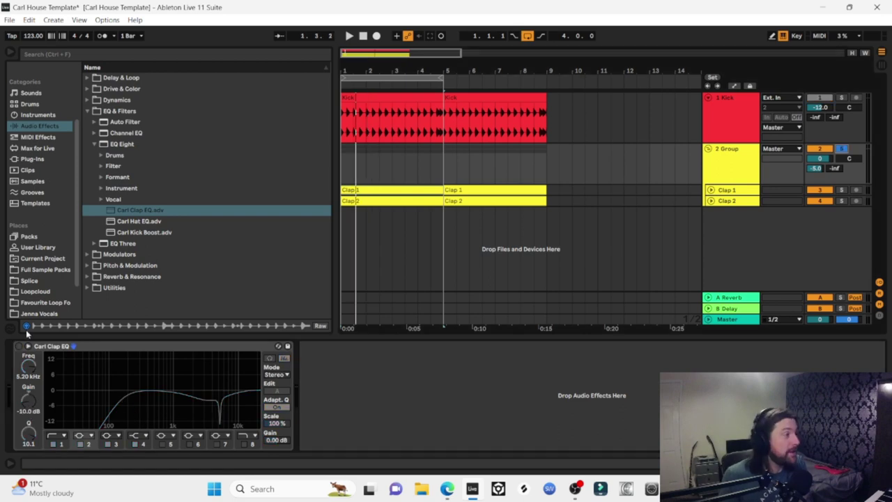
Play the soloed clap group and compare its sound with the EQ switched on and off, leaving it on.
{"action": "key", "text": "space"}
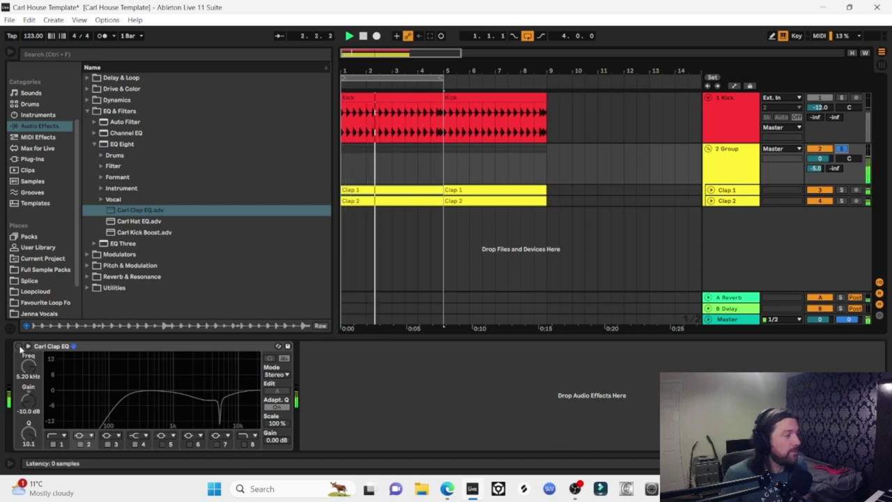
{"action": "left_click", "coordinate": [19, 345]}
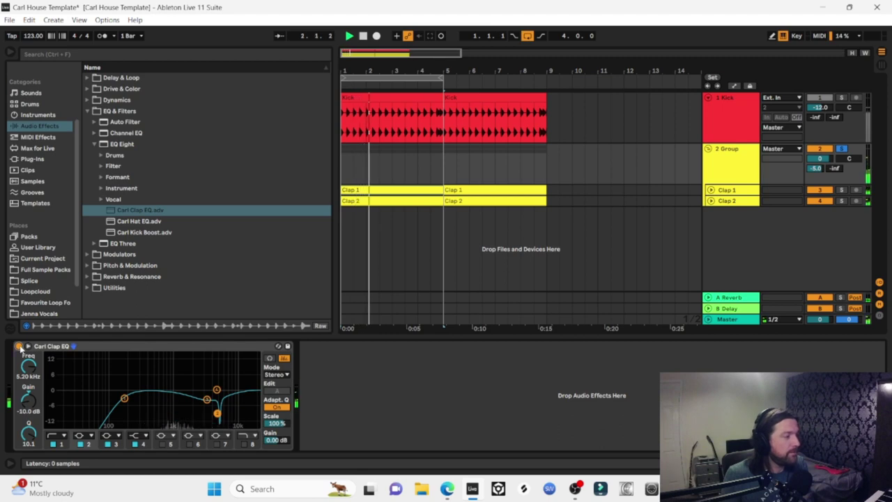
{"action": "left_click", "coordinate": [19, 346]}
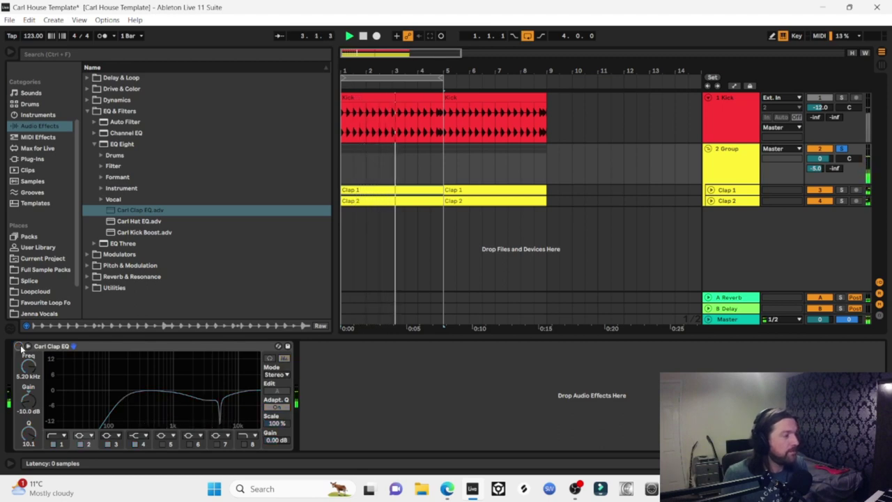
{"action": "left_click", "coordinate": [19, 346]}
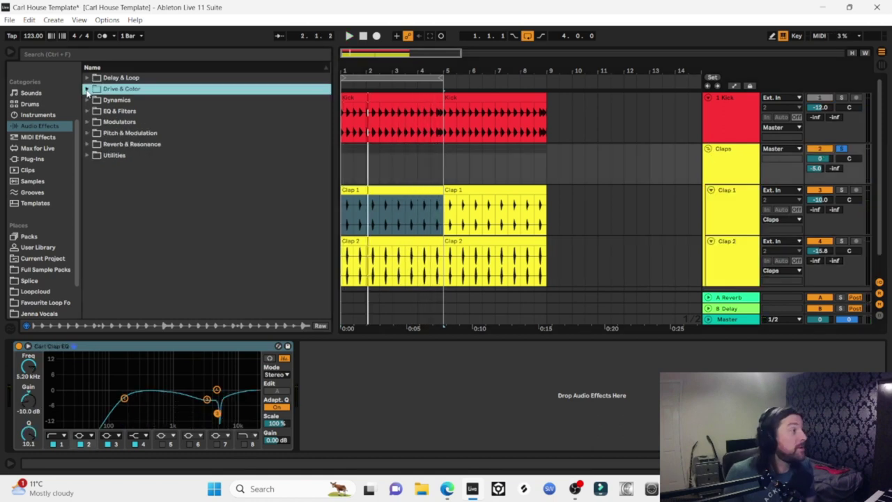
Add a Glue Compressor from the Dynamics effects after the EQ on the Claps group.
{"action": "left_click", "coordinate": [87, 100]}
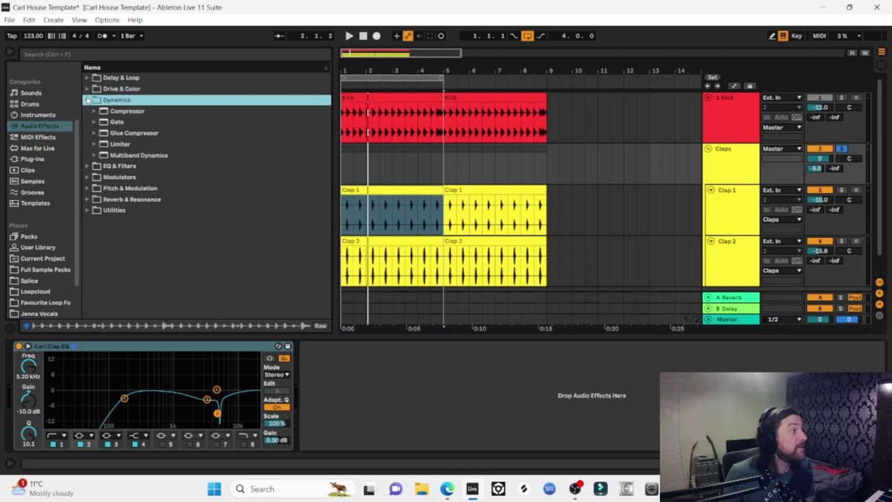
{"action": "left_click", "coordinate": [121, 134]}
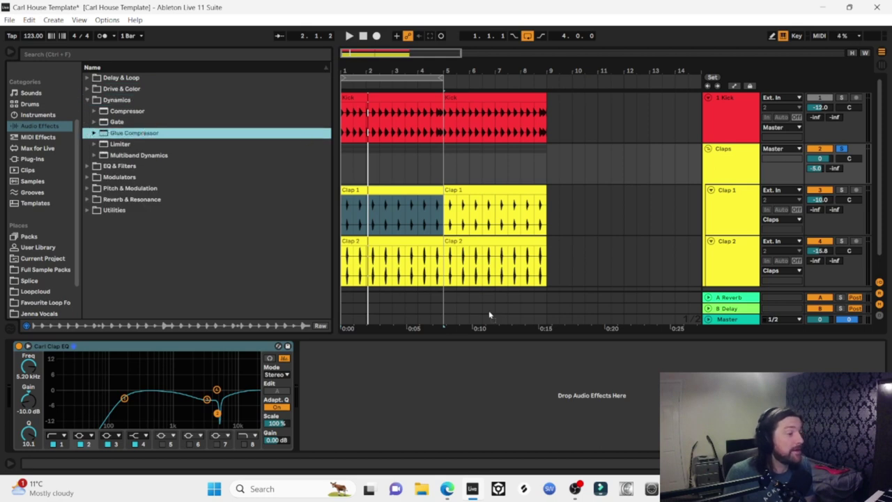
{"action": "left_click_drag", "start_coordinate": [368, 404], "coordinate": [369, 404]}
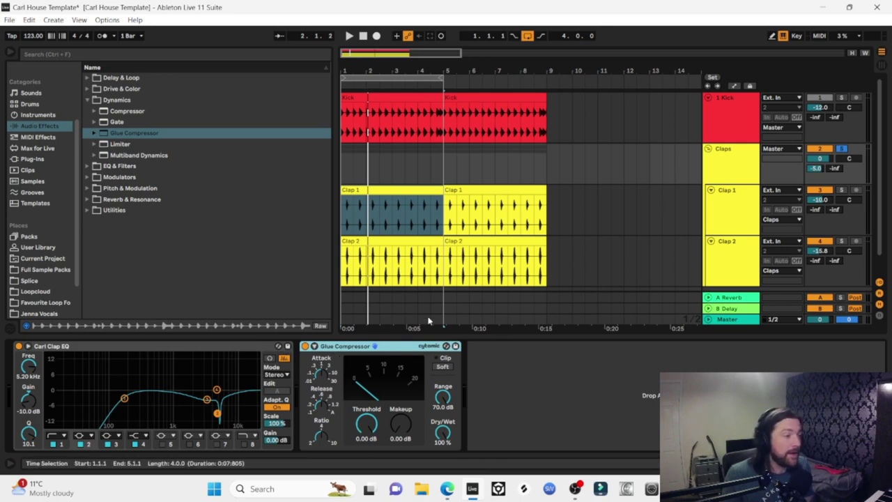
Set the Glue Compressor's threshold to -25.4 dB and makeup to 4.44 dB, comparing the claps with it off and on.
{"action": "key", "text": "space"}
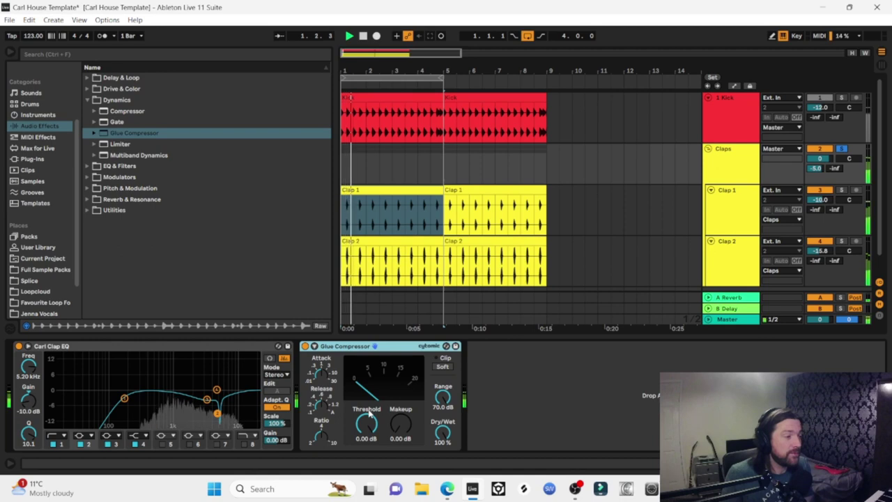
{"action": "left_click_drag", "start_coordinate": [367, 421], "coordinate": [369, 452]}
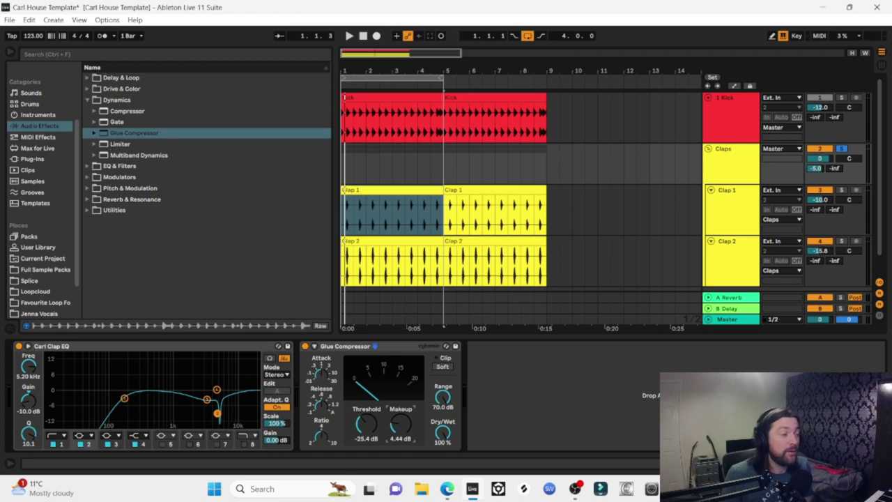
{"action": "left_click", "coordinate": [304, 346]}
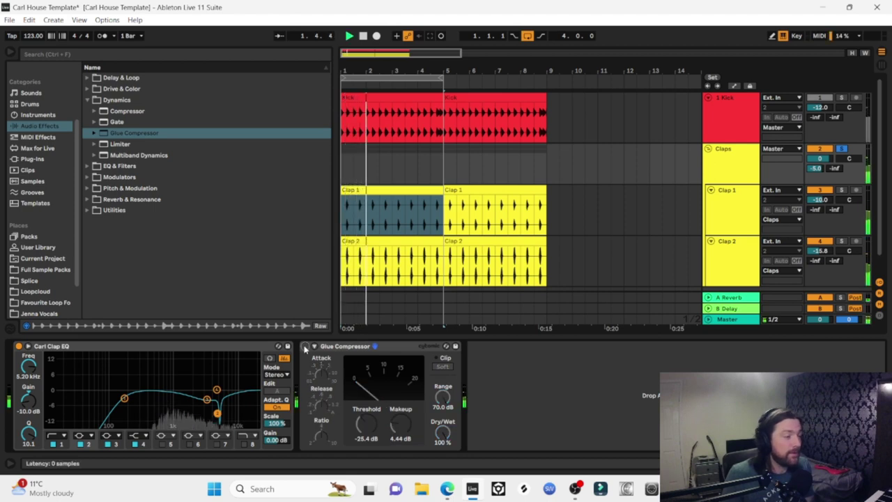
{"action": "left_click", "coordinate": [304, 346]}
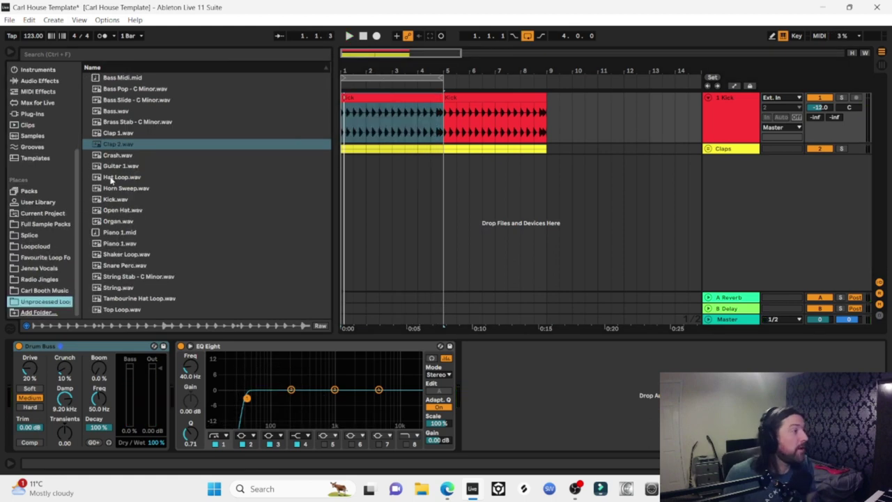
Add Hat Loop.wav to a new soloed track from bar 1 and set its volume to -14 dB during playback.
{"action": "left_click_drag", "start_coordinate": [112, 179], "coordinate": [404, 160]}
{"action": "key", "text": "space"}
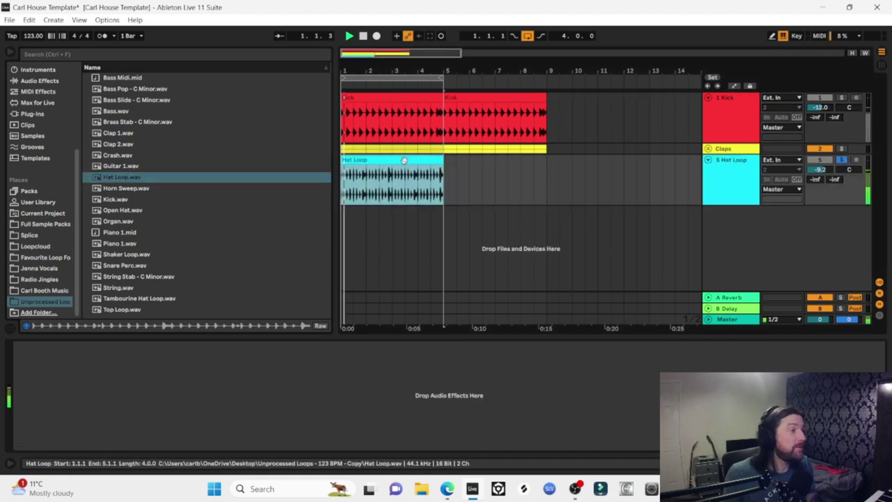
{"action": "mouse_move", "coordinate": [819, 170]}
{"action": "left_mouse_down"}
{"action": "mouse_move", "coordinate": [820, 182]}
{"action": "mouse_move", "coordinate": [820, 169]}
{"action": "left_mouse_up"}
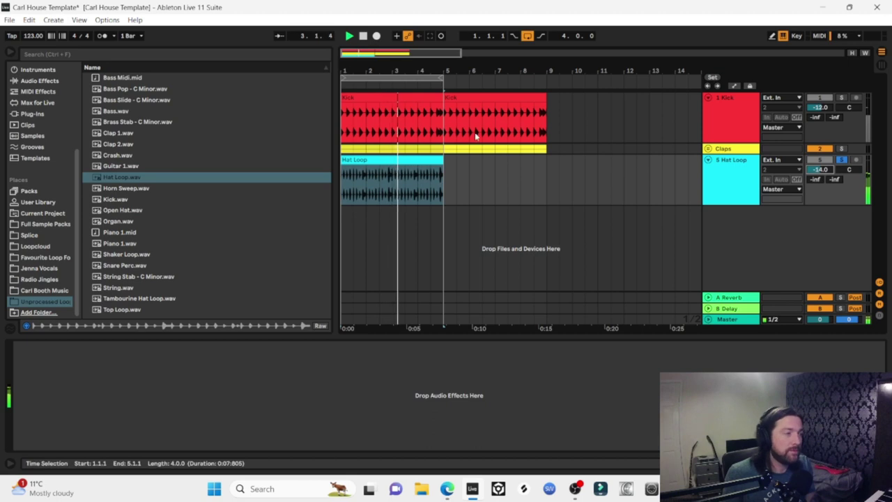
{"action": "left_click_drag", "start_coordinate": [370, 69], "coordinate": [395, 70]}
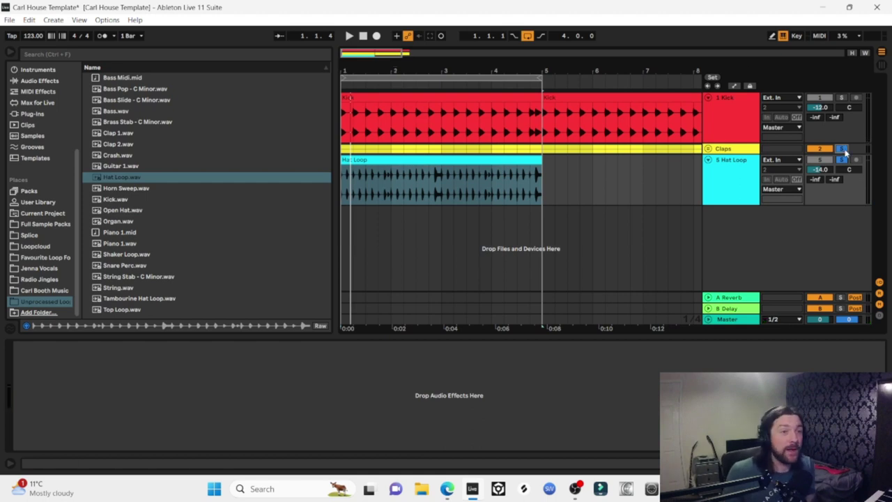
Play the hat loop together with the soloed Claps group and set the hat loop's volume to -15 dB.
{"action": "left_click", "coordinate": [417, 159]}
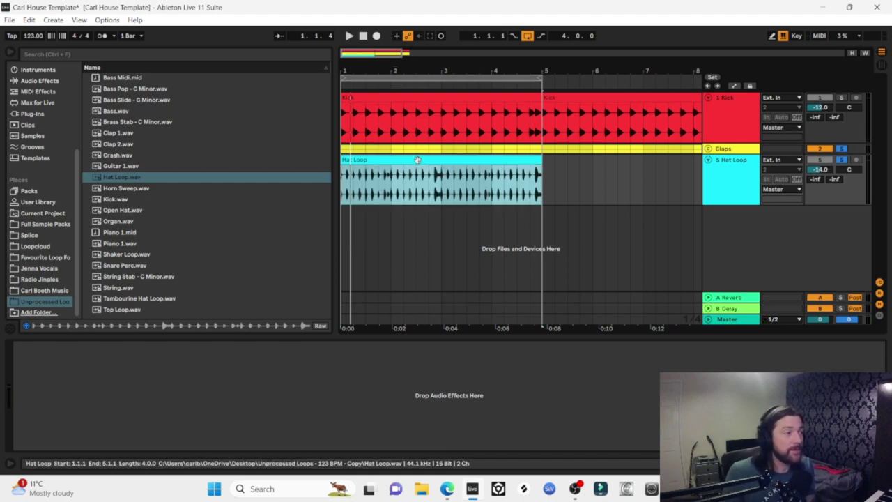
{"action": "key", "text": "space"}
{"action": "left_click_drag", "start_coordinate": [819, 169], "coordinate": [821, 171]}
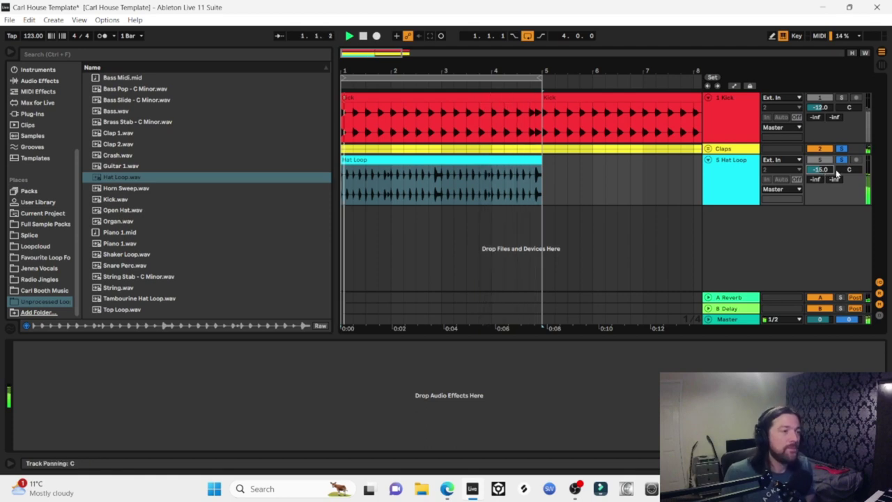
Add an EQ Eight to the Hat Loop track with a low cut at 194 Hz and a high cut at 13.2 kHz.
{"action": "left_click", "coordinate": [516, 181]}
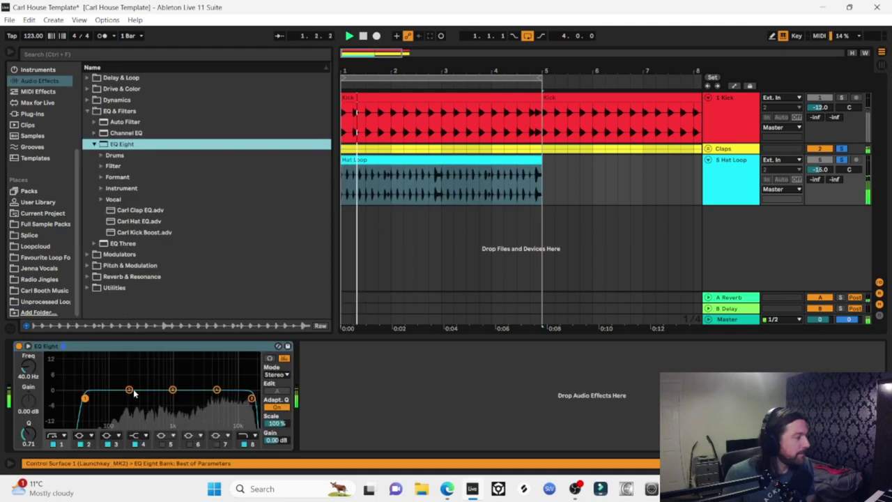
{"action": "left_click_drag", "start_coordinate": [85, 398], "coordinate": [128, 398]}
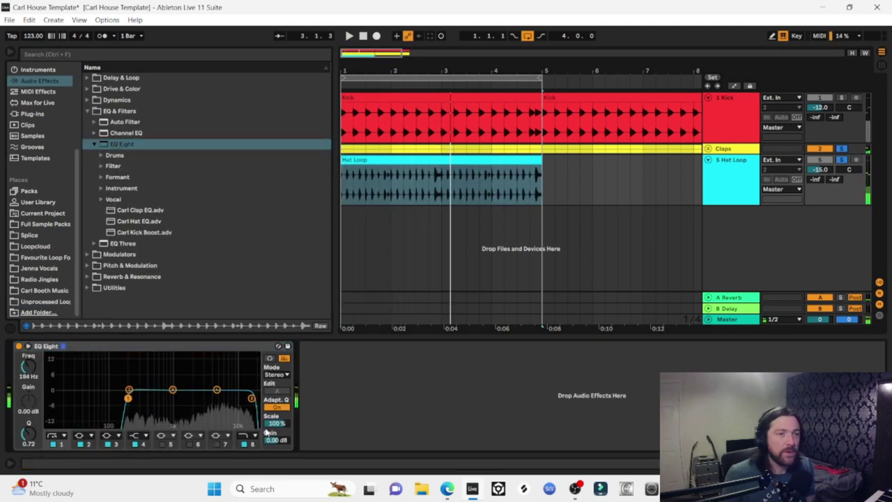
{"action": "key", "text": "space"}
{"action": "left_click", "coordinate": [489, 159]}
{"action": "key", "text": "space"}
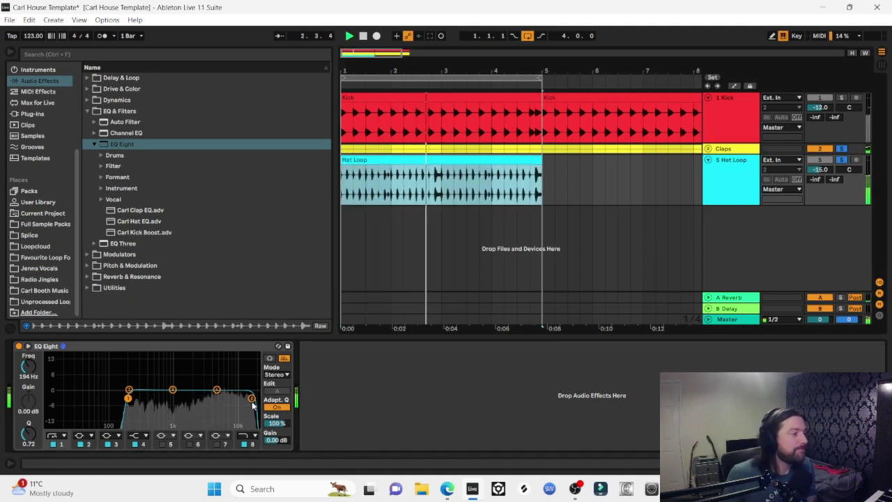
{"action": "left_click_drag", "start_coordinate": [252, 397], "coordinate": [245, 400]}
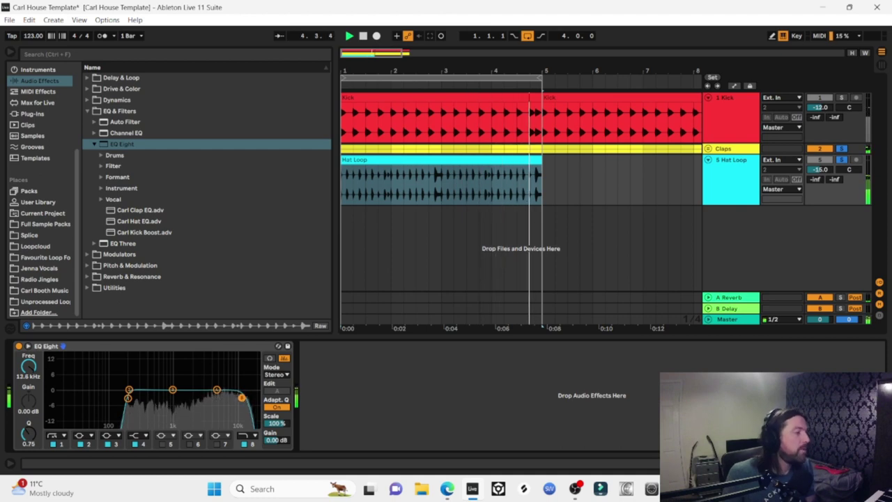
{"action": "key", "text": "space"}
Add the LFOTool_x64 plug-in after the EQ on the Hat Loop track.
{"action": "left_click", "coordinate": [30, 113]}
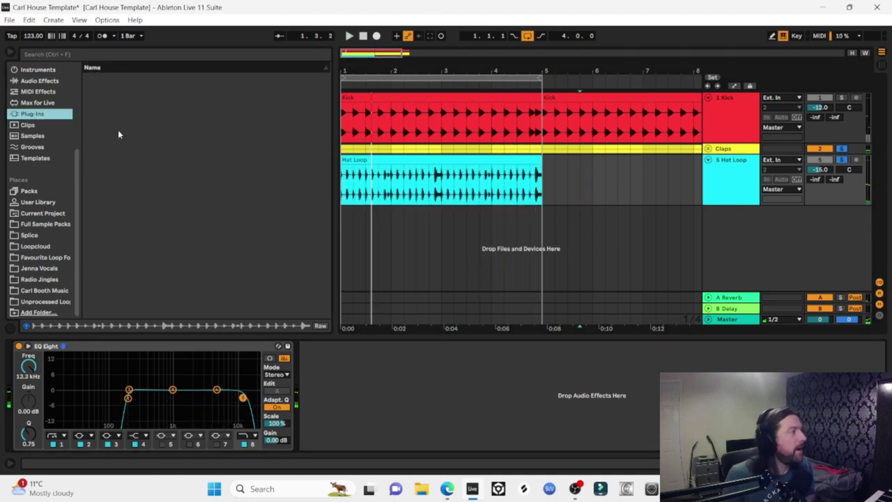
{"action": "left_click", "coordinate": [94, 144]}
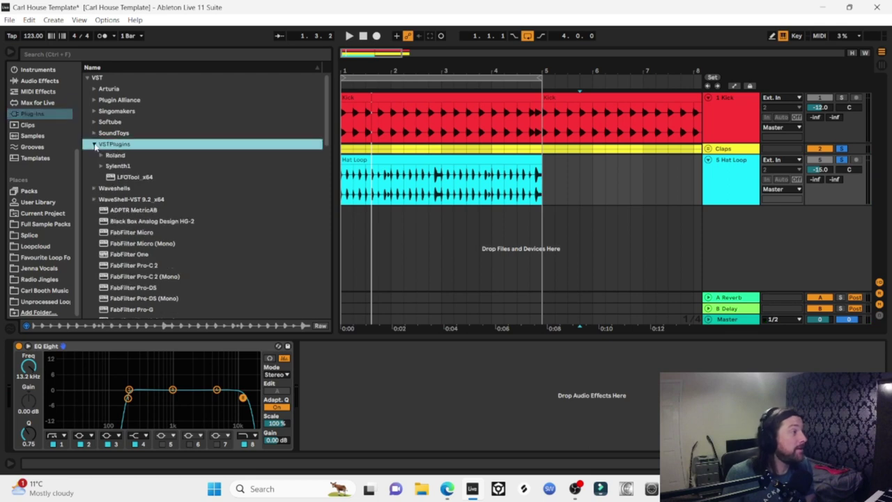
{"action": "left_click_drag", "start_coordinate": [121, 178], "coordinate": [212, 173]}
{"action": "left_click_drag", "start_coordinate": [408, 180], "coordinate": [408, 180]}
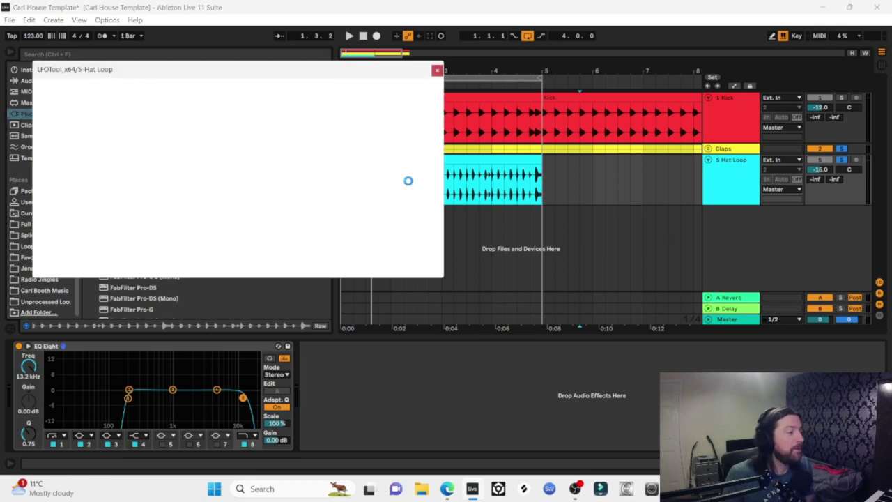
Play the hat loop through LFOTool, adjust the start point of its volume curve and close the plug-in window.
{"action": "key", "text": "space"}
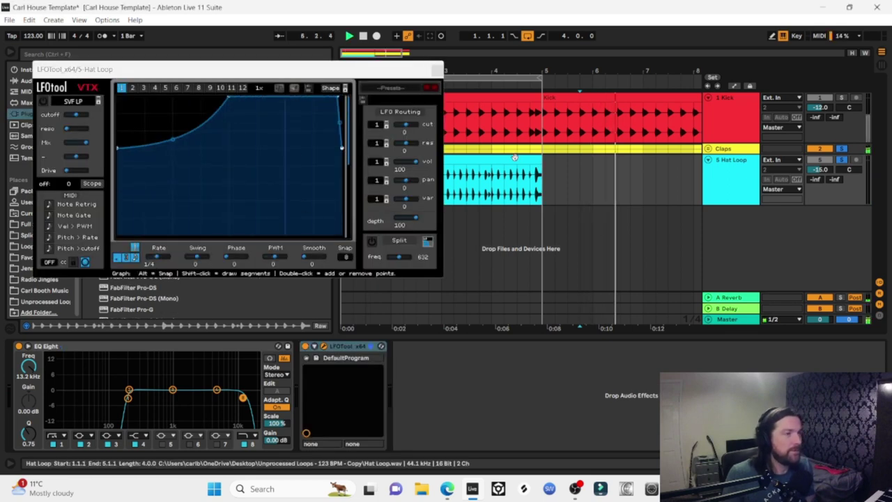
{"action": "left_click", "coordinate": [514, 157]}
{"action": "key", "text": "space"}
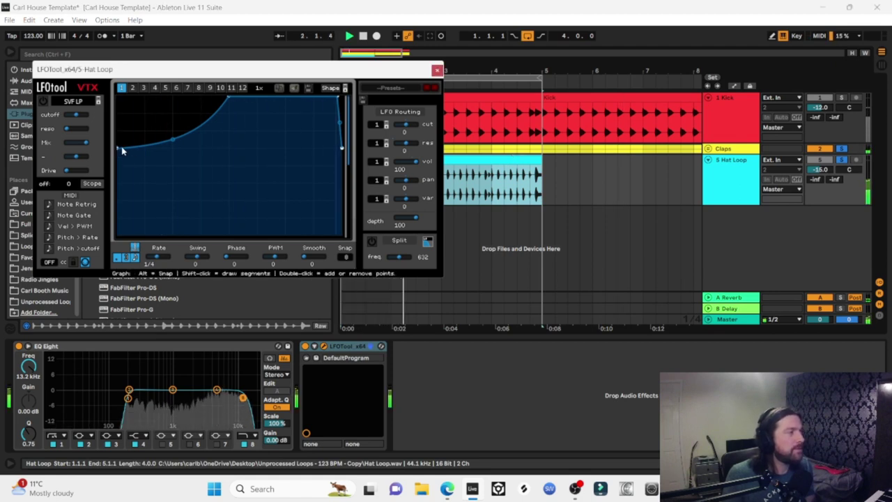
{"action": "mouse_move", "coordinate": [118, 148]}
{"action": "left_mouse_down"}
{"action": "mouse_move", "coordinate": [118, 234]}
{"action": "mouse_move", "coordinate": [127, 108]}
{"action": "mouse_move", "coordinate": [129, 210]}
{"action": "mouse_move", "coordinate": [126, 131]}
{"action": "mouse_move", "coordinate": [128, 148]}
{"action": "left_mouse_up"}
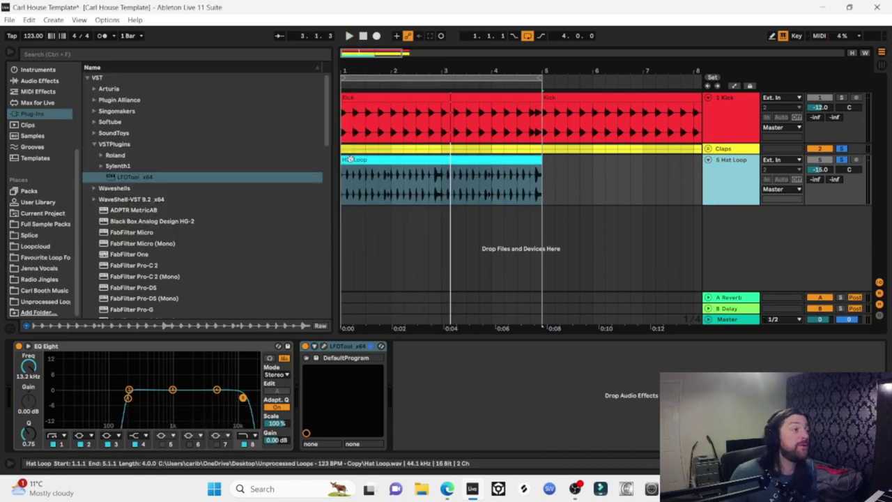
Freeze and flatten the Hat Loop track, and duplicate the resulting clip once after itself.
{"action": "left_click", "coordinate": [370, 160]}
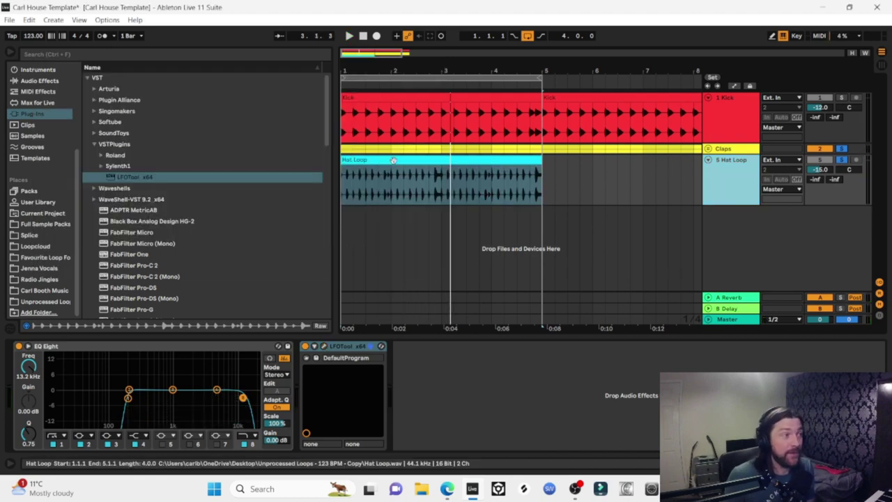
{"action": "right_click", "coordinate": [729, 164]}
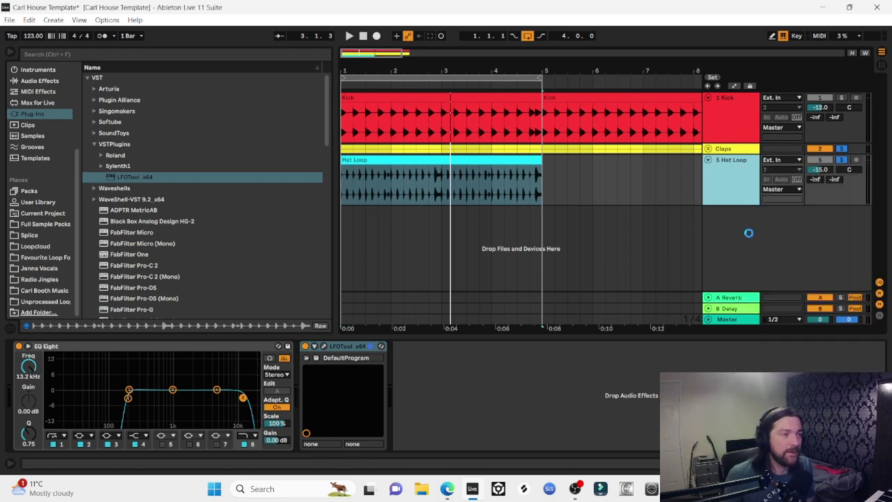
{"action": "left_click", "coordinate": [749, 234]}
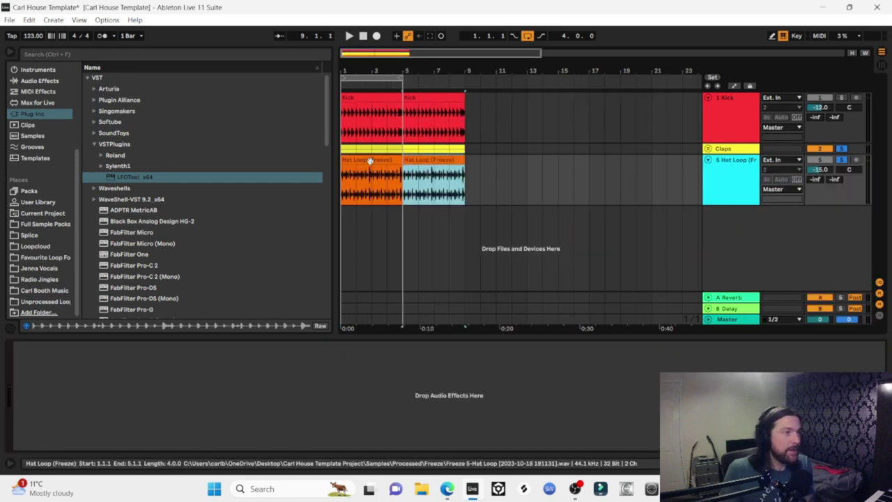
{"action": "left_click", "coordinate": [386, 159]}
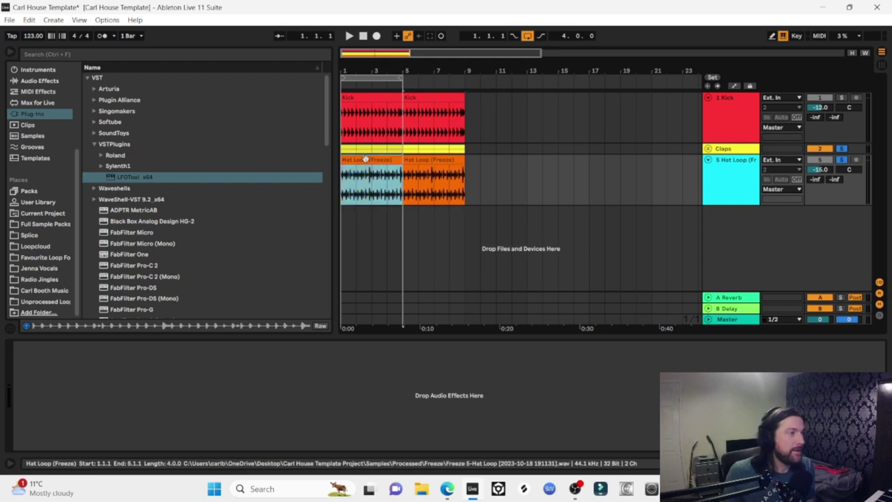
Group the Hat Loop track, name the group Hats and colour both the group and its track orange.
{"action": "right_click", "coordinate": [742, 167]}
{"action": "left_click", "coordinate": [769, 275]}
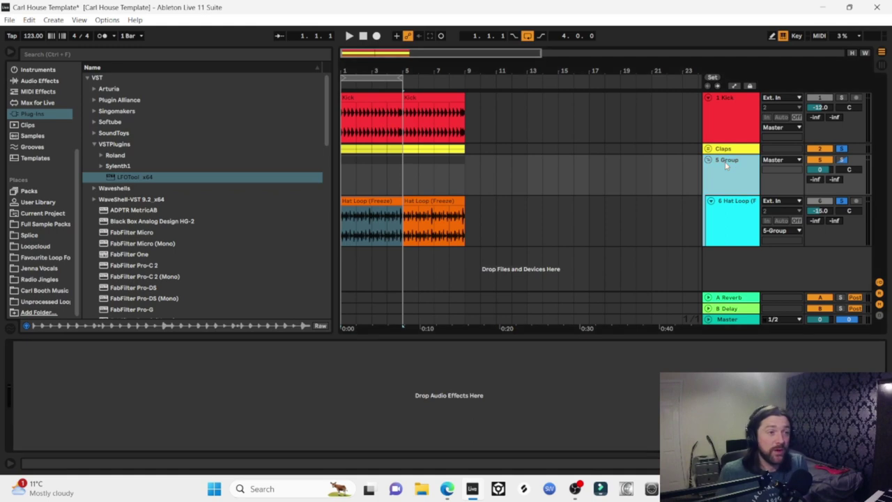
{"action": "right_click", "coordinate": [726, 164]}
Delete the repeated clips from bar 5 to bar 9 on all tracks.
{"action": "left_click_drag", "start_coordinate": [465, 101], "coordinate": [403, 236]}
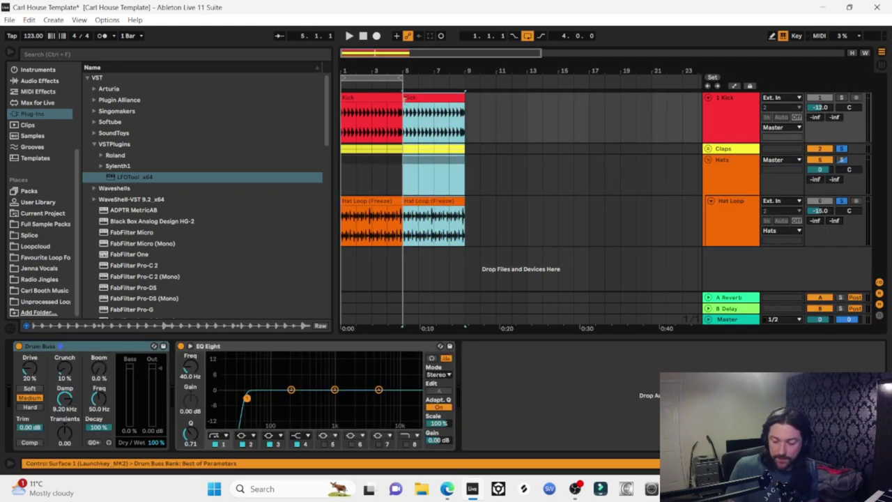
{"action": "key", "text": "Delete"}
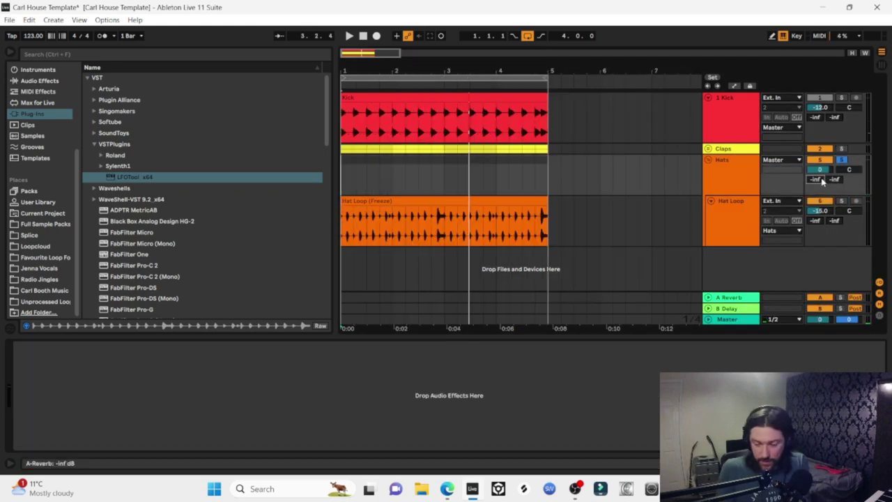
Set the Hats group's Reverb send to -15 dB and play it solo, with the claps and in the full groove.
{"action": "type", "text": "-15"}
{"action": "key", "text": "Return"}
{"action": "key", "text": "space"}
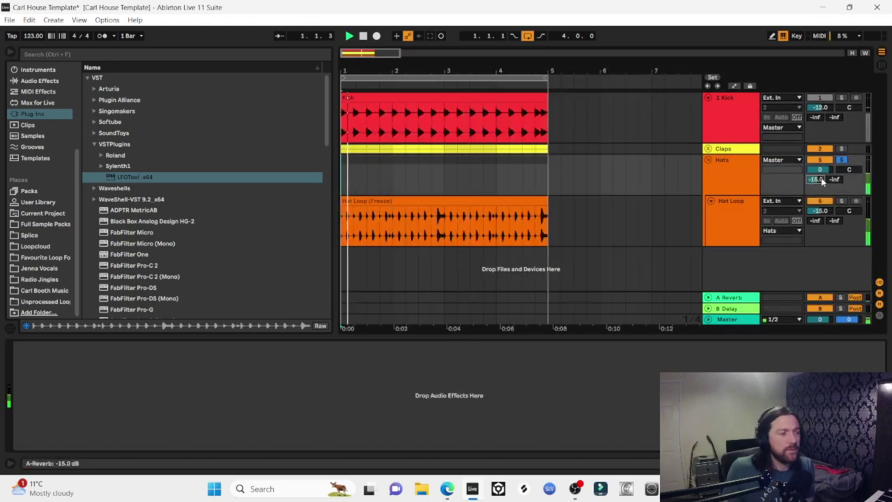
{"action": "left_click", "coordinate": [842, 151], "text": "ctrl"}
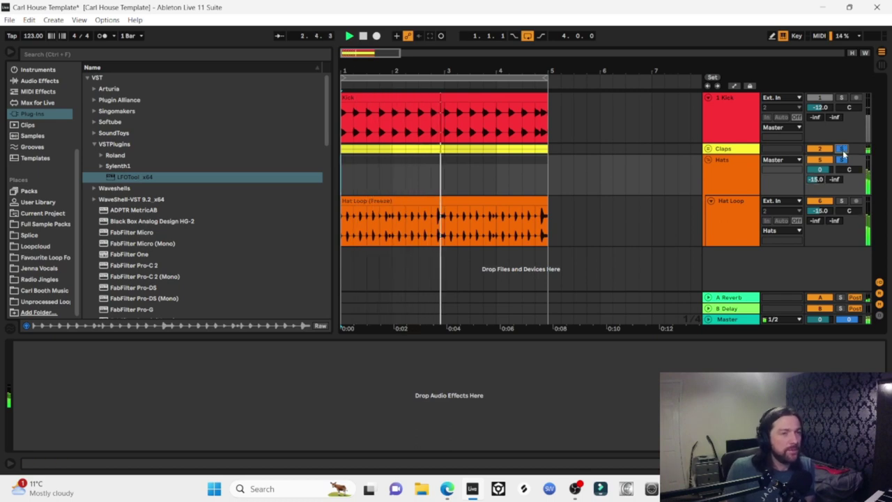
{"action": "left_click", "coordinate": [841, 149]}
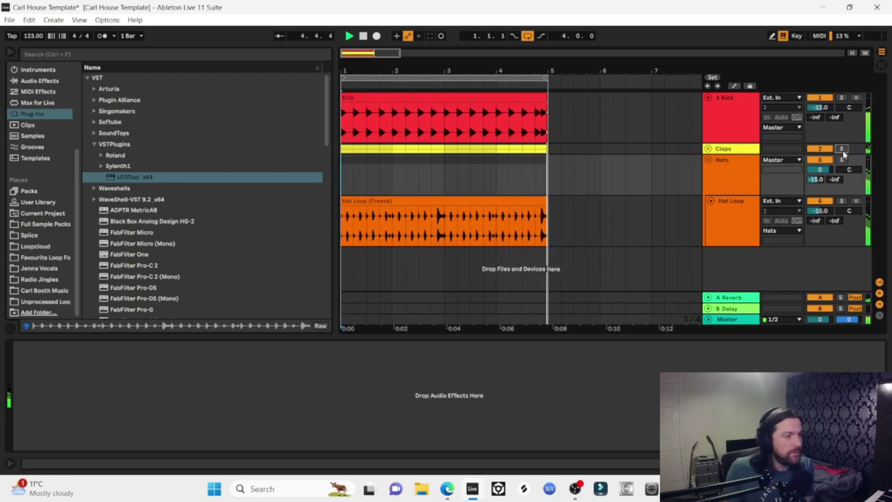
{"action": "key", "text": "space"}
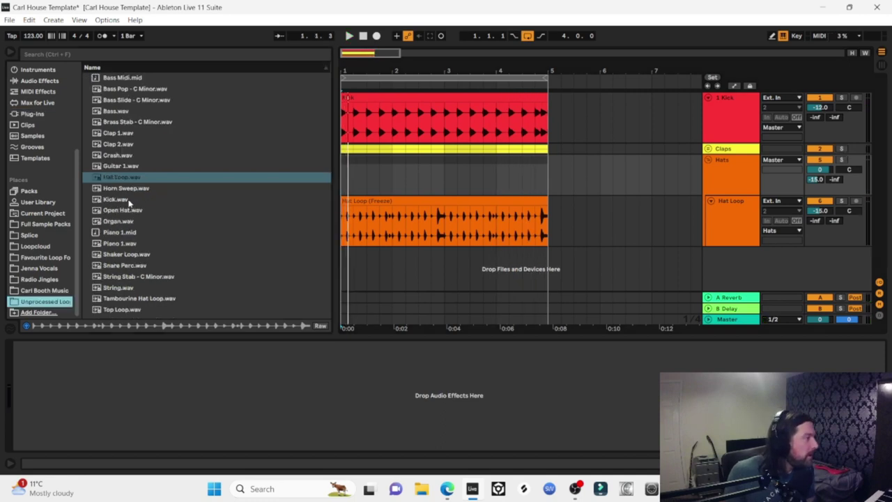
Add Open Hat.wav to a new track from bar 1, set its volume to -10 dB and fold the Hats group.
{"action": "left_click_drag", "start_coordinate": [126, 210], "coordinate": [342, 266]}
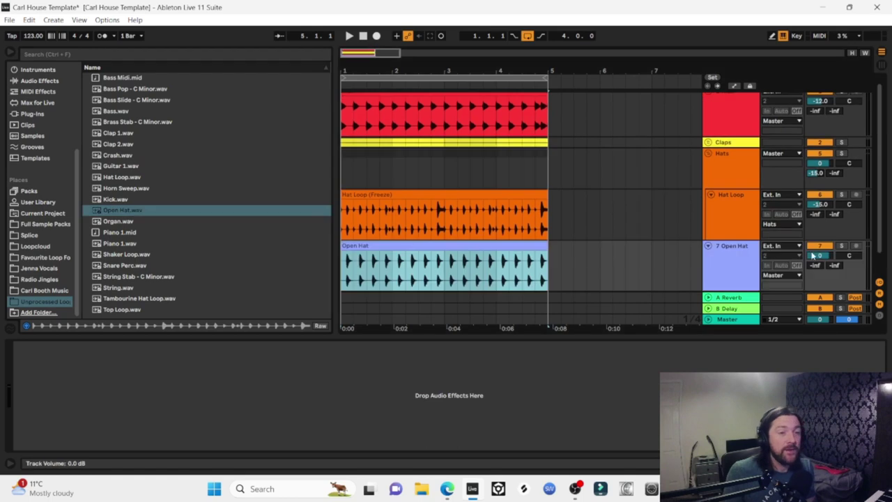
{"action": "left_click_drag", "start_coordinate": [814, 256], "coordinate": [814, 258]}
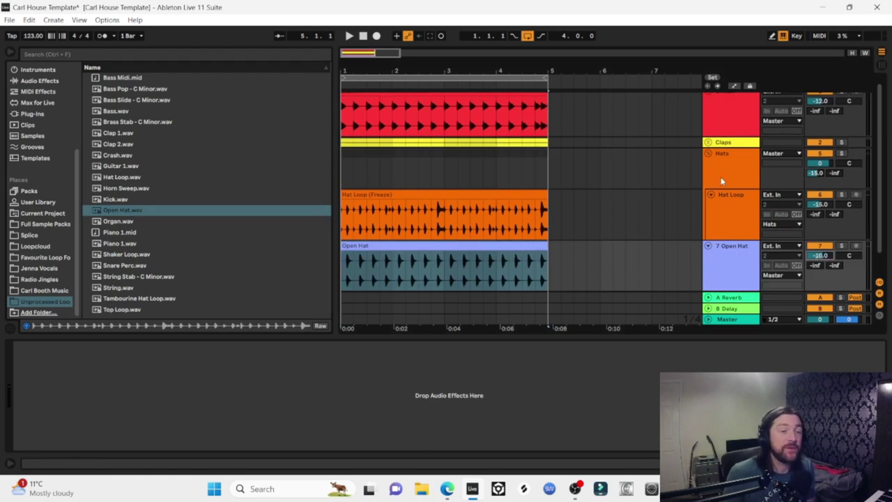
{"action": "left_click", "coordinate": [709, 152]}
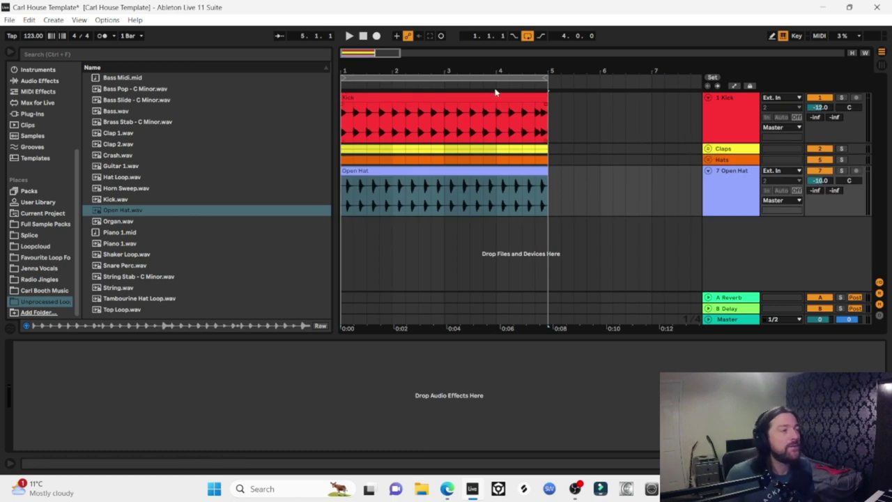
Solo the Open Hat track, lower its volume to -18 dB and raise it to -14 dB during playback.
{"action": "left_click_drag", "start_coordinate": [452, 71], "coordinate": [452, 69]}
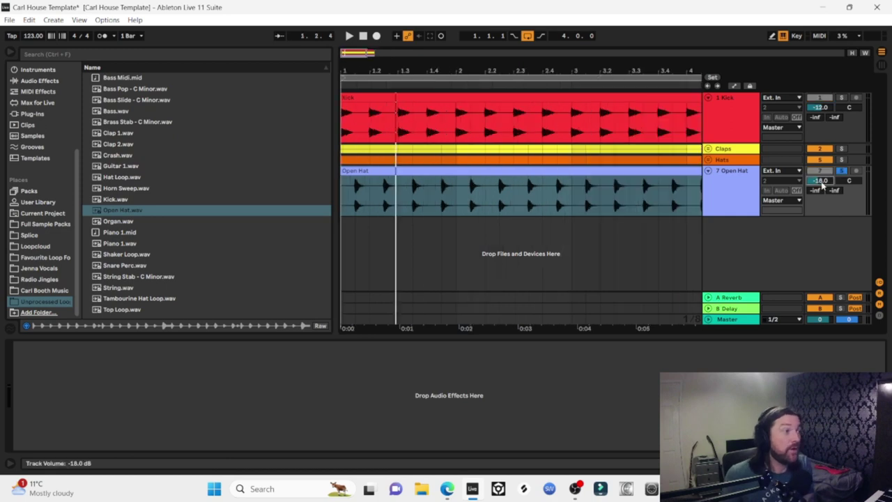
{"action": "key", "text": "space"}
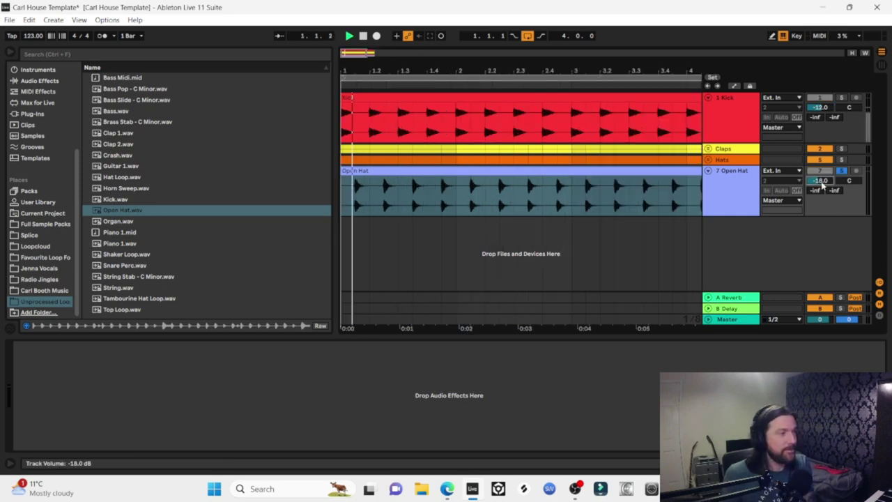
{"action": "left_click_drag", "start_coordinate": [822, 182], "coordinate": [822, 178]}
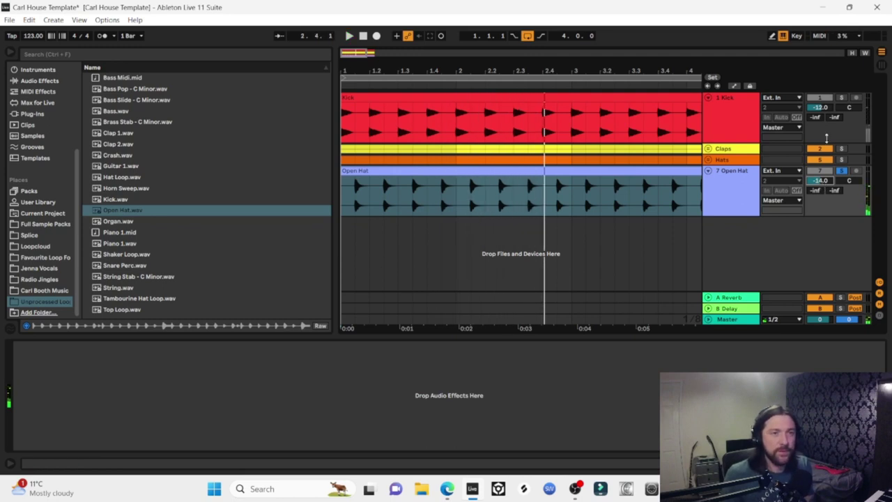
Solo the kick with the open hat, set the open hat's volume to -15 dB and unsolo both during playback.
{"action": "left_click", "coordinate": [840, 97]}
{"action": "key", "text": "space"}
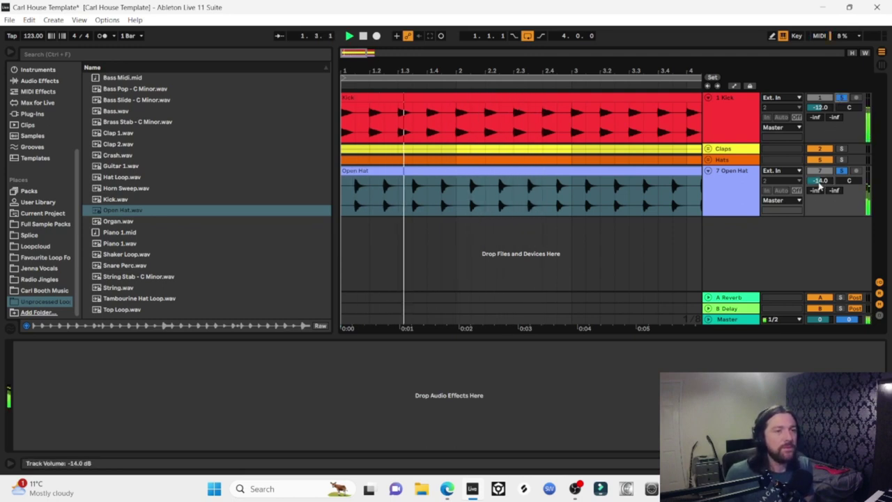
{"action": "left_click_drag", "start_coordinate": [821, 181], "coordinate": [821, 183]}
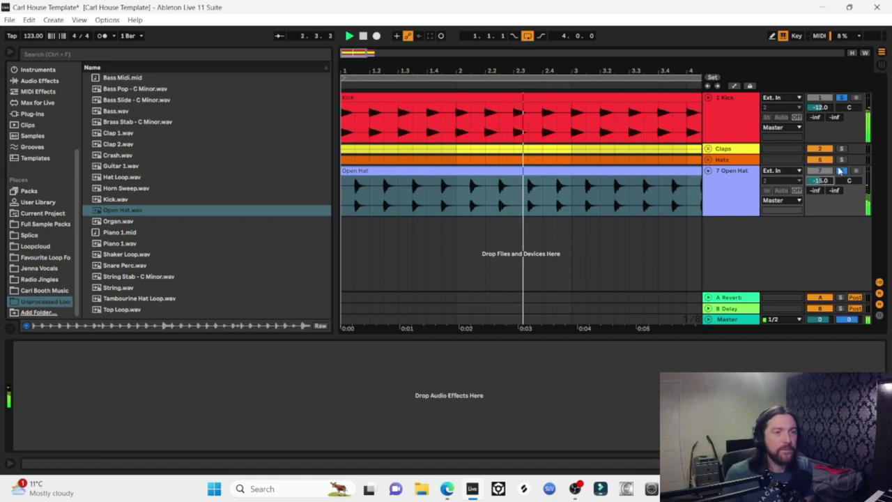
{"action": "left_click", "coordinate": [841, 172]}
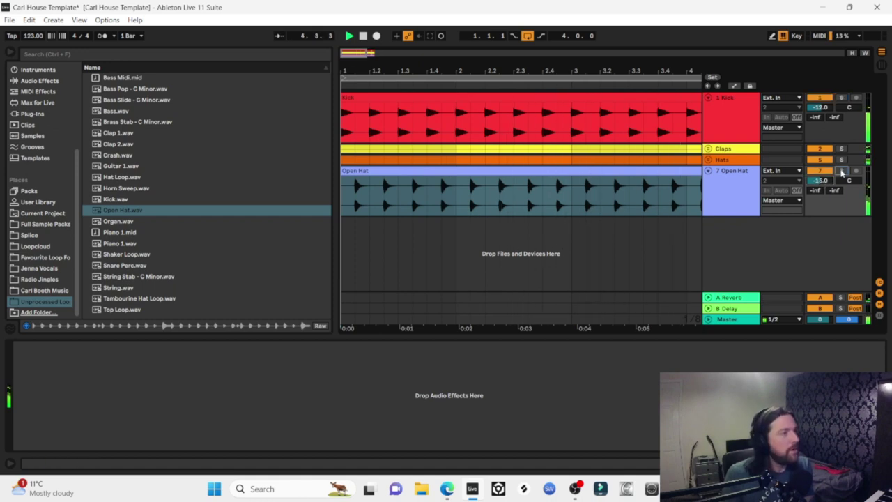
Stop playback and add an EQ Eight to the Open Hat track.
{"action": "key", "text": "space"}
{"action": "left_click", "coordinate": [693, 138]}
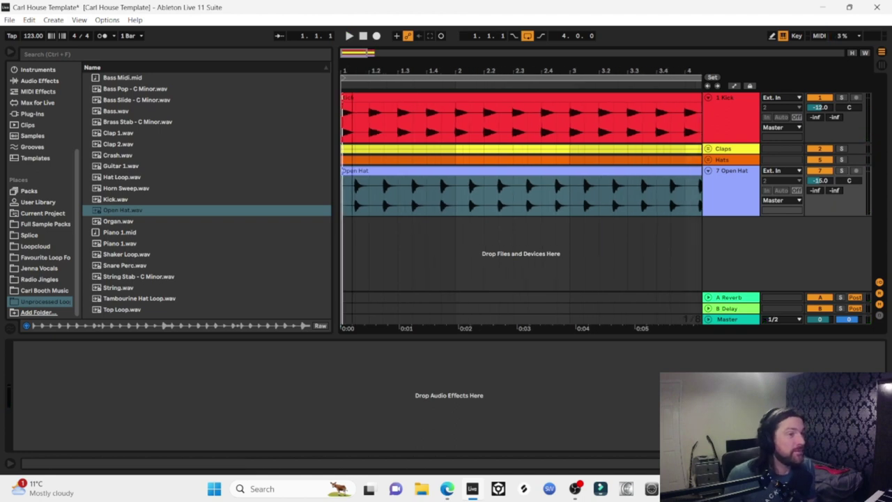
{"action": "left_click", "coordinate": [39, 80]}
{"action": "left_click", "coordinate": [113, 144]}
{"action": "left_click_drag", "start_coordinate": [403, 185], "coordinate": [403, 185]}
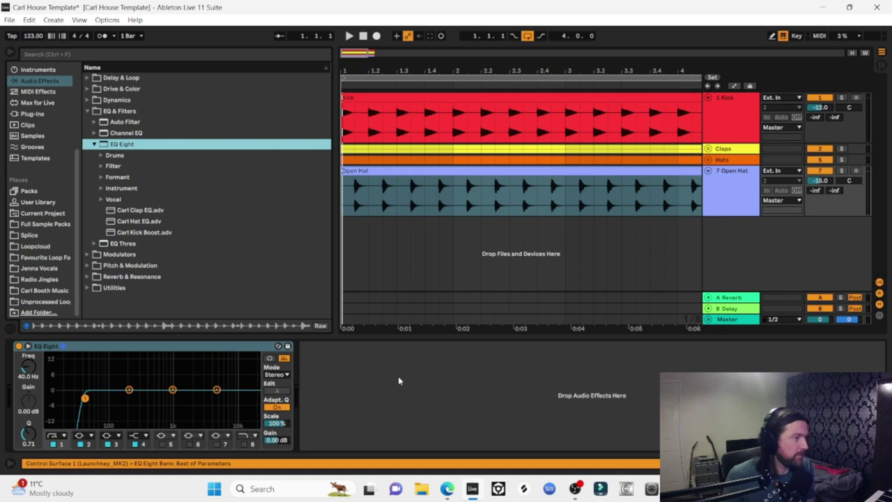
Solo the open hat, raise its EQ Eight band 1 low cut to about 200 Hz during playback and toggle band 8.
{"action": "left_click", "coordinate": [841, 171]}
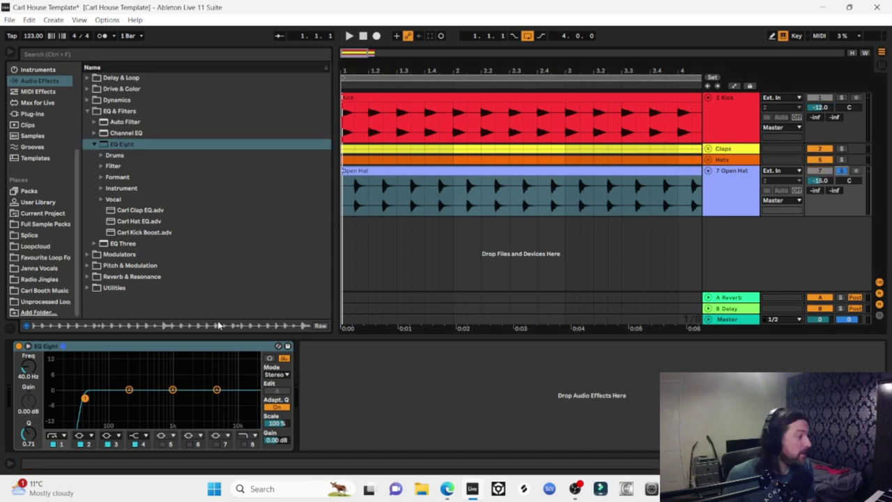
{"action": "key", "text": "space"}
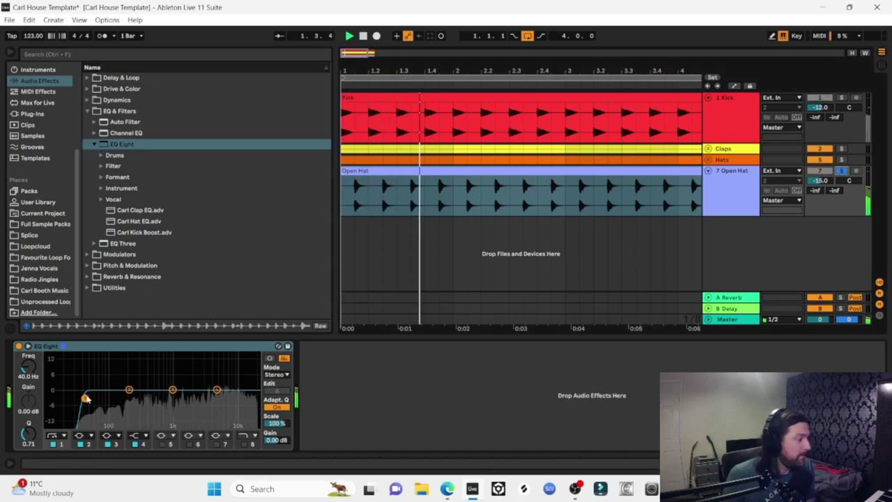
{"action": "left_click_drag", "start_coordinate": [84, 398], "coordinate": [131, 402]}
{"action": "left_click", "coordinate": [243, 444]}
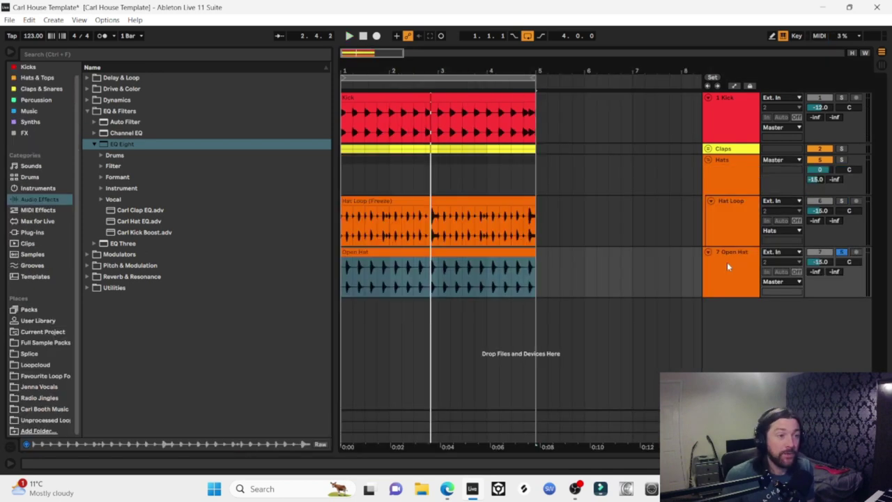
Move Open Hat into the Hats group above Hat Loop, play the soloed group and pan Hat Loop to 9R.
{"action": "left_click_drag", "start_coordinate": [727, 262], "coordinate": [721, 204]}
{"action": "left_click", "coordinate": [842, 201]}
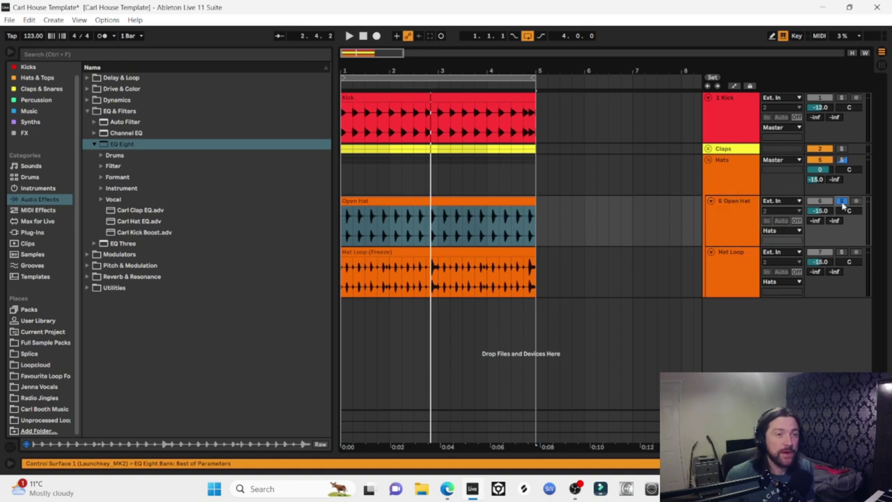
{"action": "key", "text": "space"}
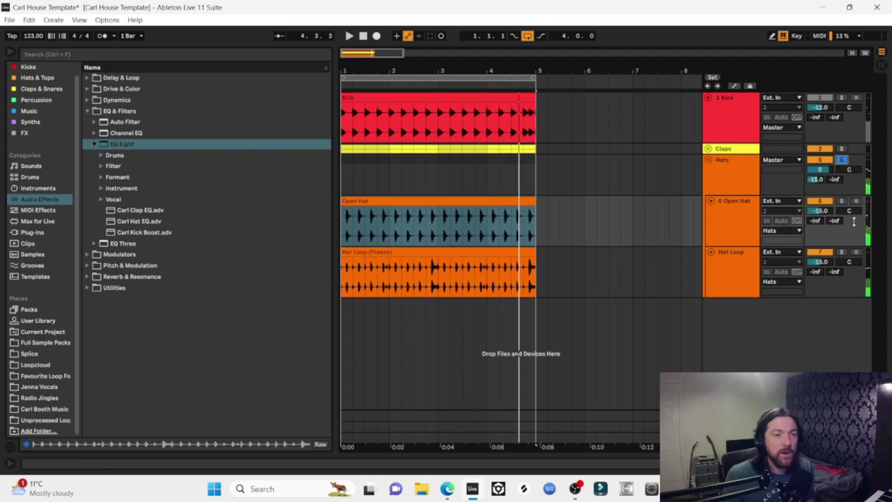
{"action": "left_click", "coordinate": [849, 261]}
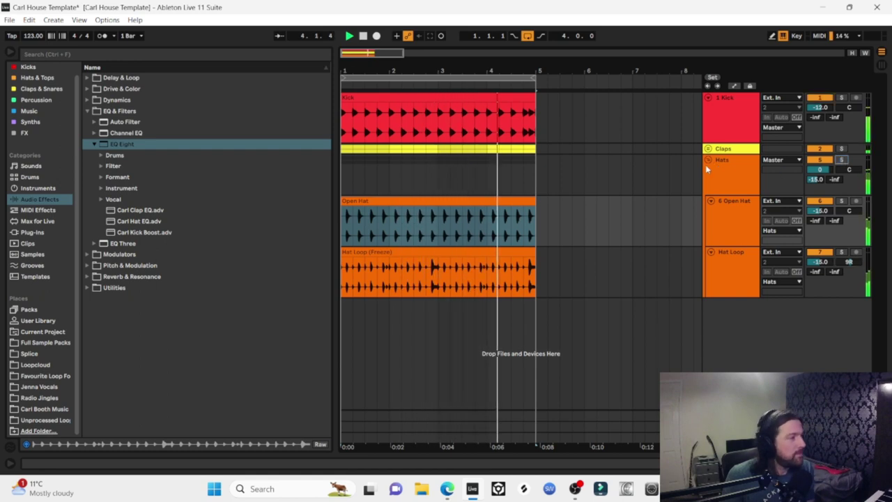
Add Shaker Loop.wav to a new track from bar 1, set its volume to -14 dB and play it soloed.
{"action": "left_click", "coordinate": [28, 421]}
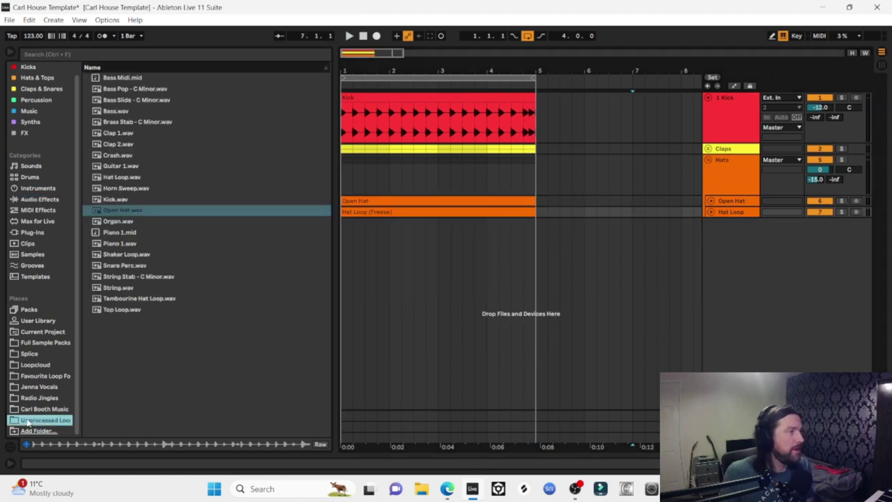
{"action": "left_click_drag", "start_coordinate": [121, 256], "coordinate": [360, 231]}
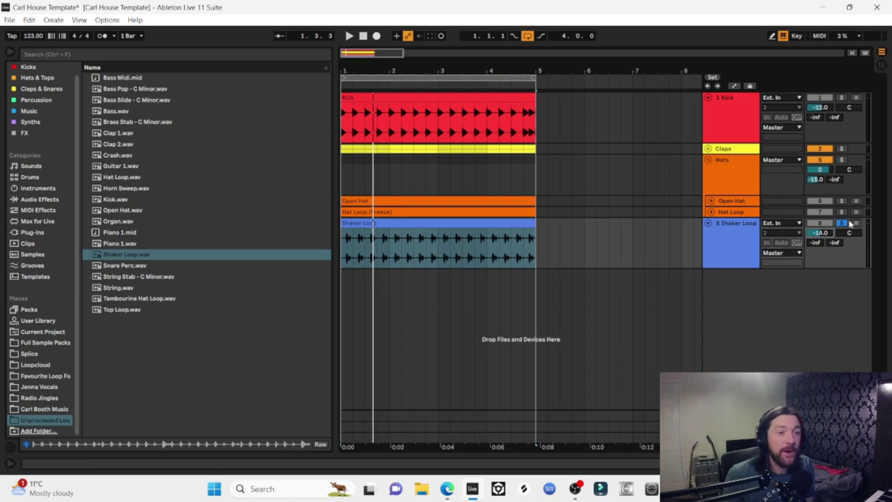
{"action": "key", "text": "space"}
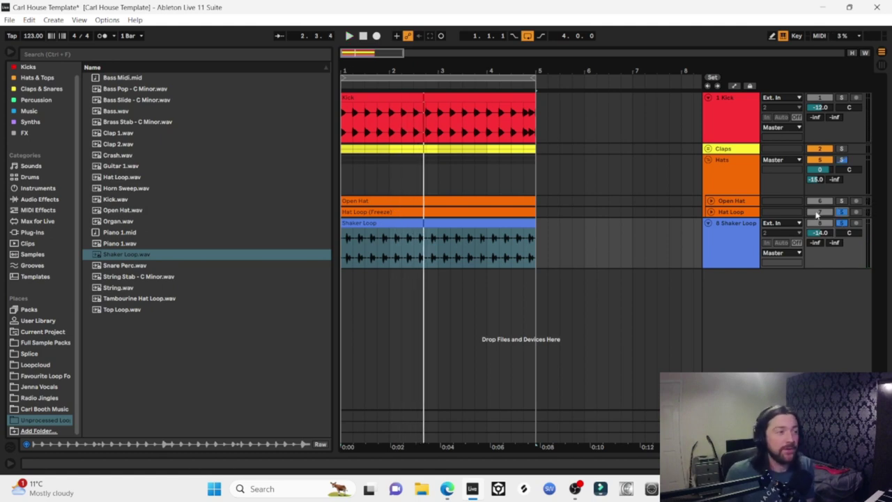
Play the shaker with the whole Hats group soloed and set the shaker's volume to -12 dB.
{"action": "left_click", "coordinate": [371, 229]}
{"action": "left_click", "coordinate": [358, 231]}
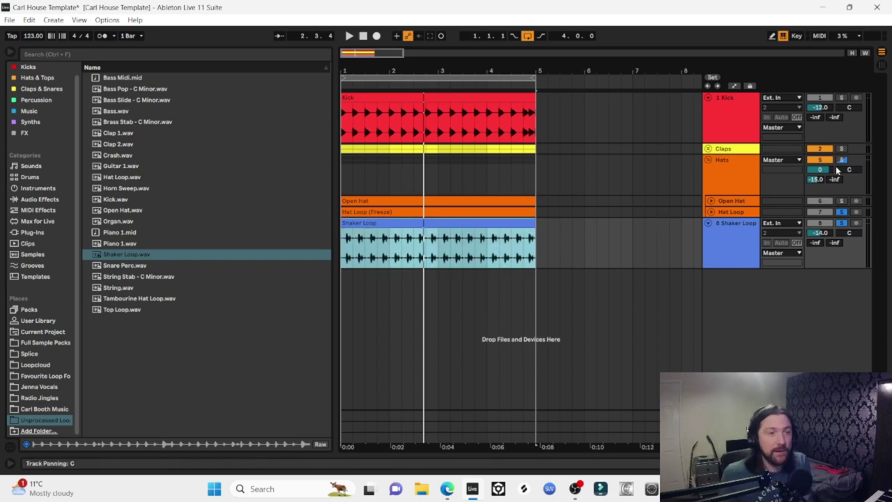
{"action": "left_click", "coordinate": [841, 160]}
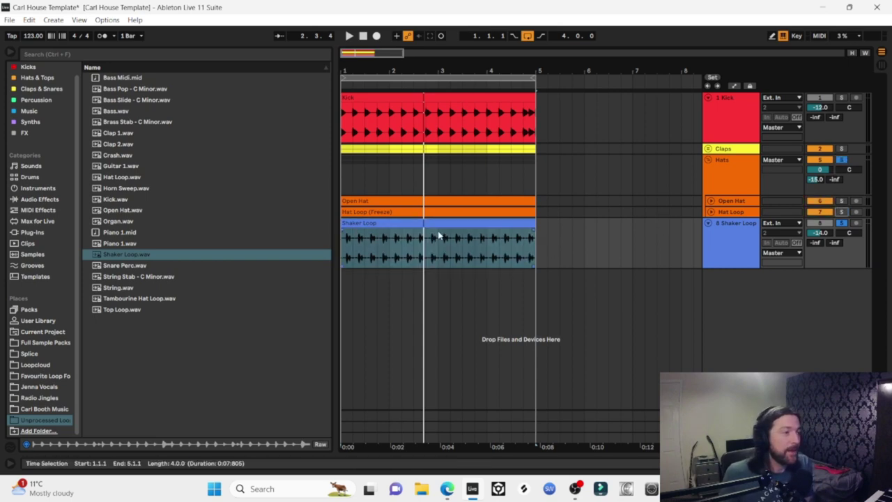
{"action": "left_click", "coordinate": [401, 224]}
{"action": "key", "text": "space"}
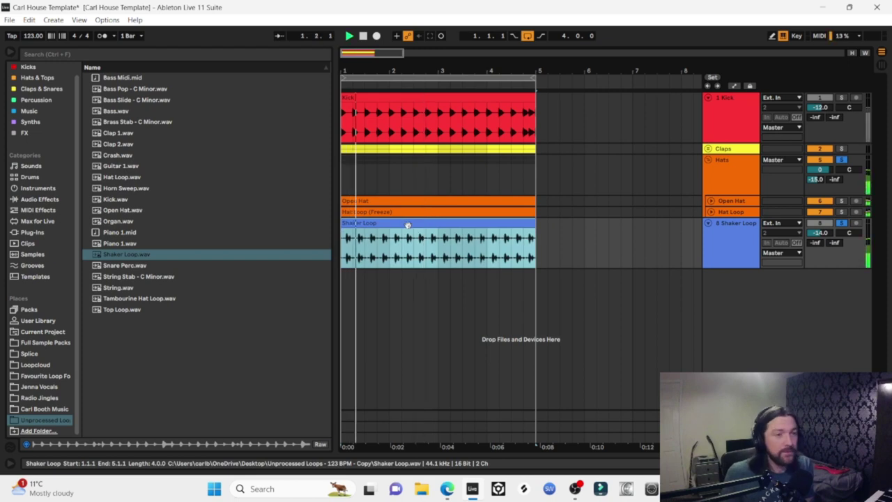
{"action": "scroll", "coordinate": [813, 238], "scroll_direction": "up", "scroll_amount": 3}
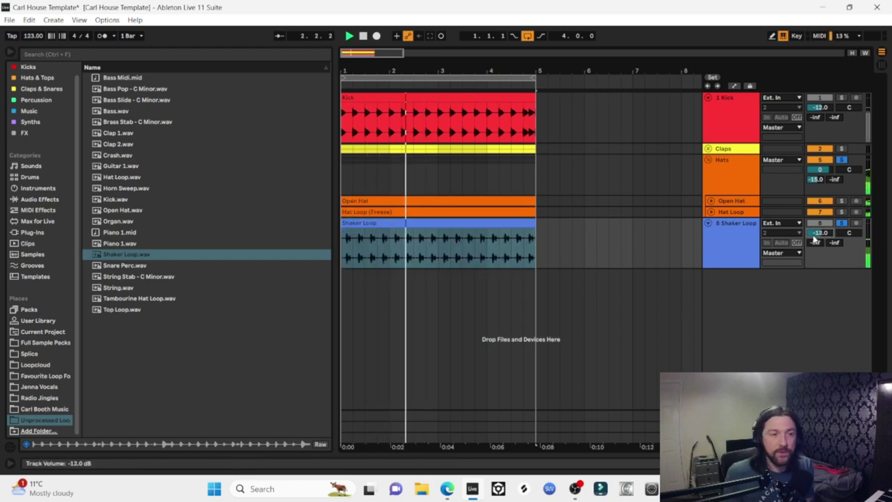
Move the Shaker Loop track into the Hats group, give its clip the group's orange colour and add an EQ Eight.
{"action": "left_click_drag", "start_coordinate": [732, 237], "coordinate": [746, 193]}
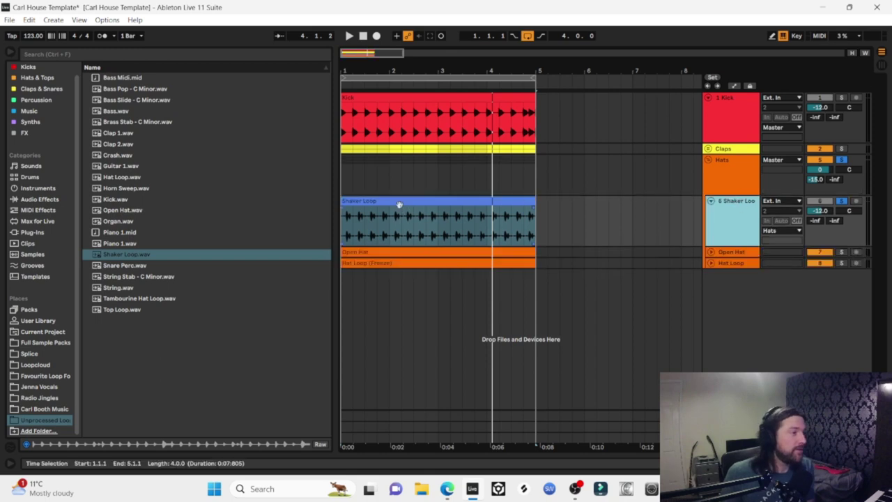
{"action": "left_click", "coordinate": [399, 204]}
{"action": "right_click", "coordinate": [398, 205]}
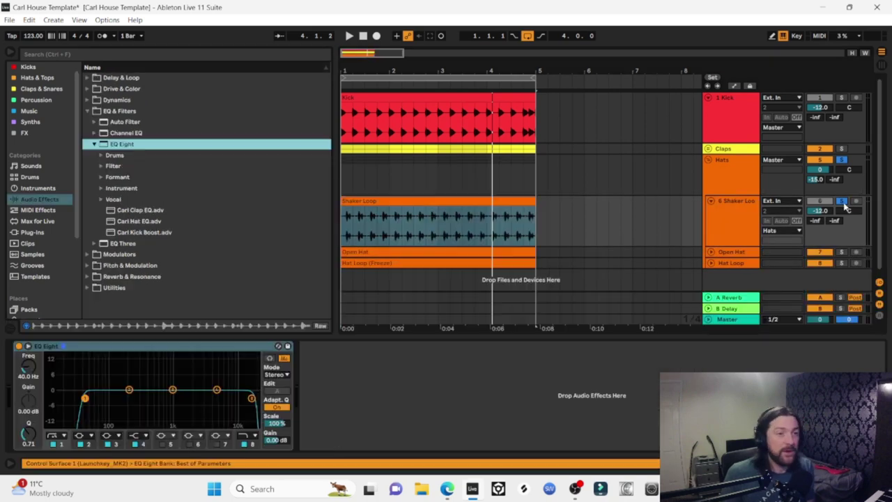
Make the shaker's EQ low cut gentler, raise it to just above 1 kHz during playback and lower the high cut to 12.9 kHz.
{"action": "left_click", "coordinate": [843, 202]}
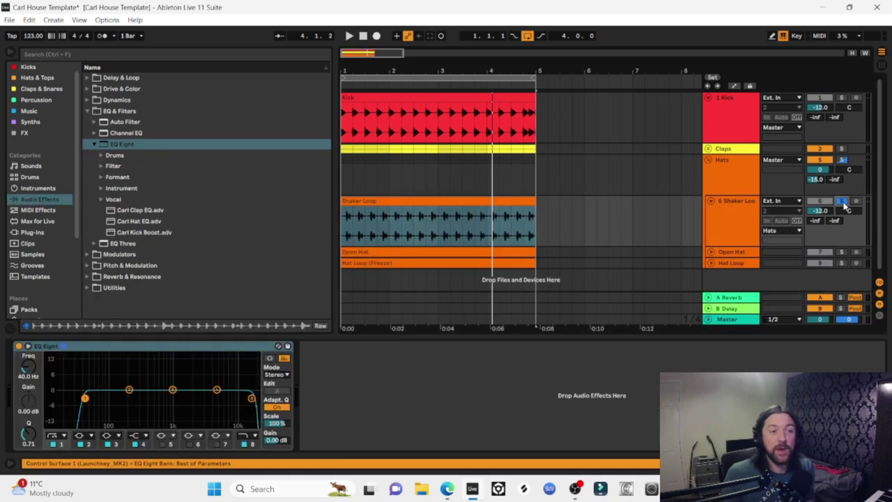
{"action": "left_click", "coordinate": [51, 436]}
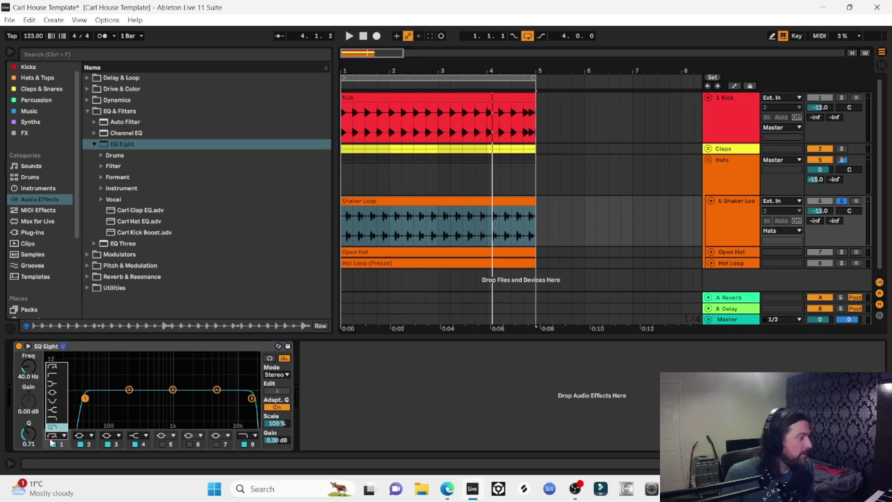
{"action": "left_click", "coordinate": [53, 375]}
{"action": "key", "text": "space"}
{"action": "left_click_drag", "start_coordinate": [85, 399], "coordinate": [243, 400]}
{"action": "left_click", "coordinate": [252, 399]}
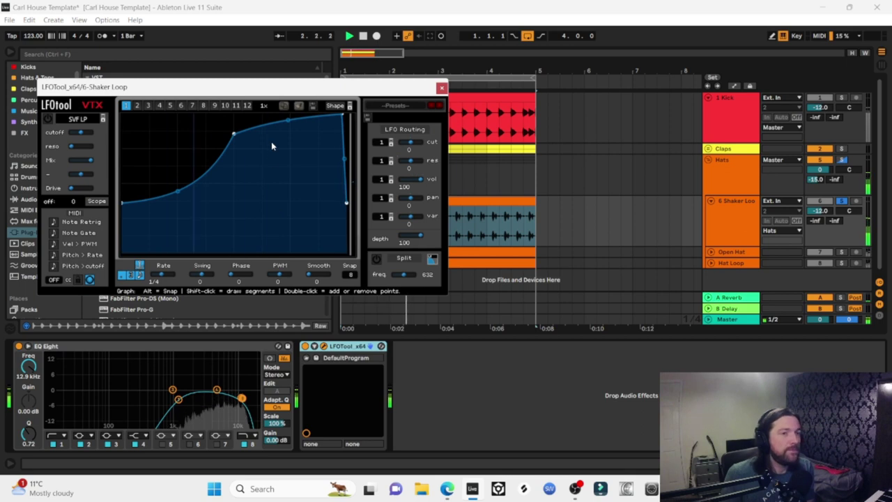
Close the LFOTool window and freeze and flatten the Shaker Loop track.
{"action": "left_click", "coordinate": [441, 87]}
{"action": "right_click", "coordinate": [730, 207]}
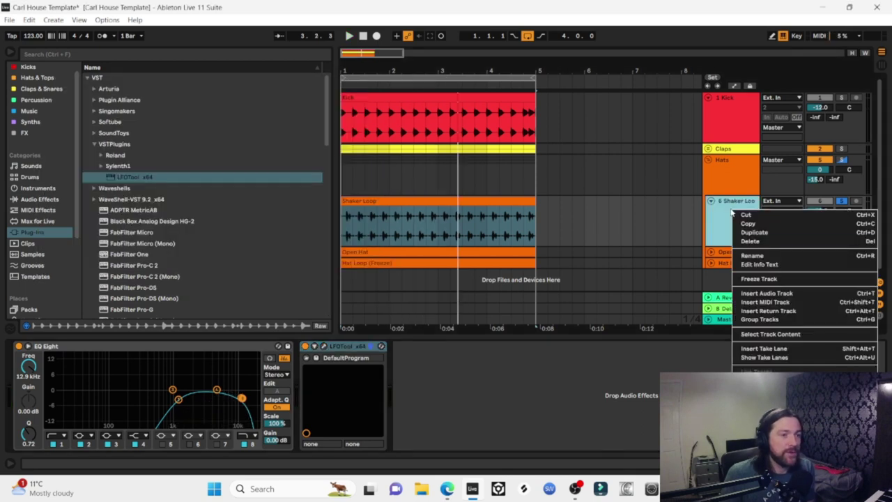
{"action": "left_click", "coordinate": [758, 279]}
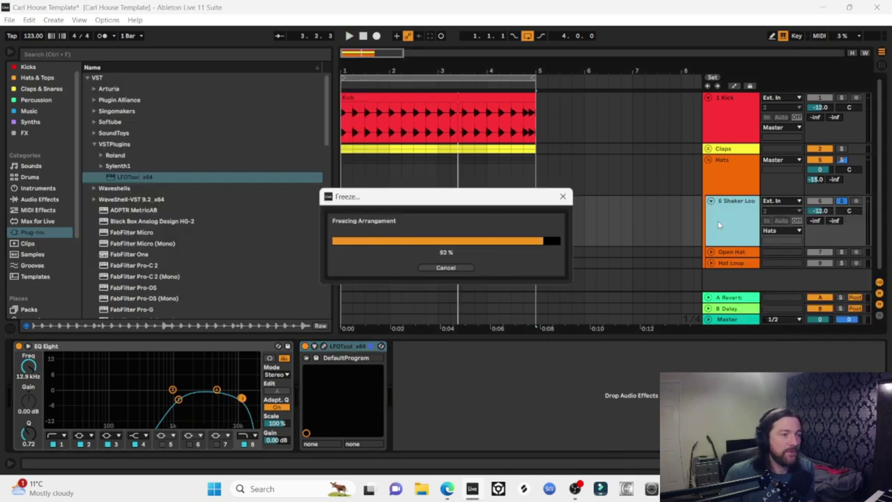
Pan the Shaker Loop to 15L during playback and fold its track.
{"action": "key", "text": "space"}
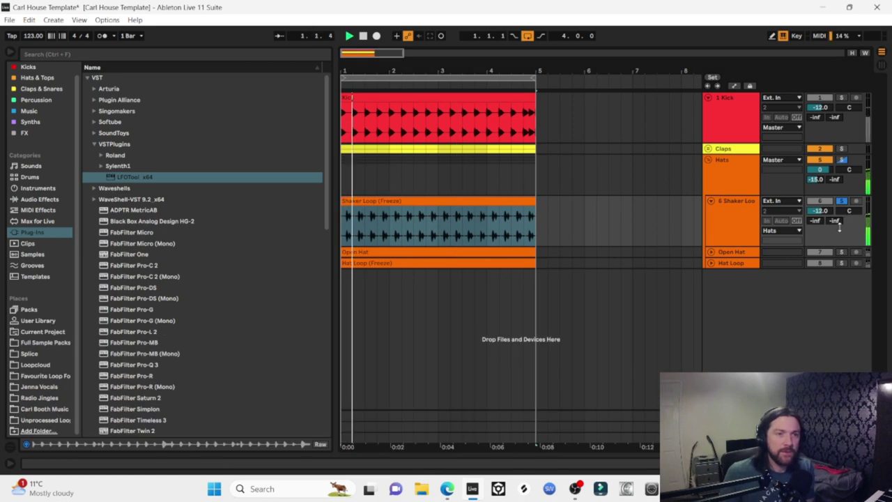
{"action": "left_click_drag", "start_coordinate": [848, 210], "coordinate": [848, 216]}
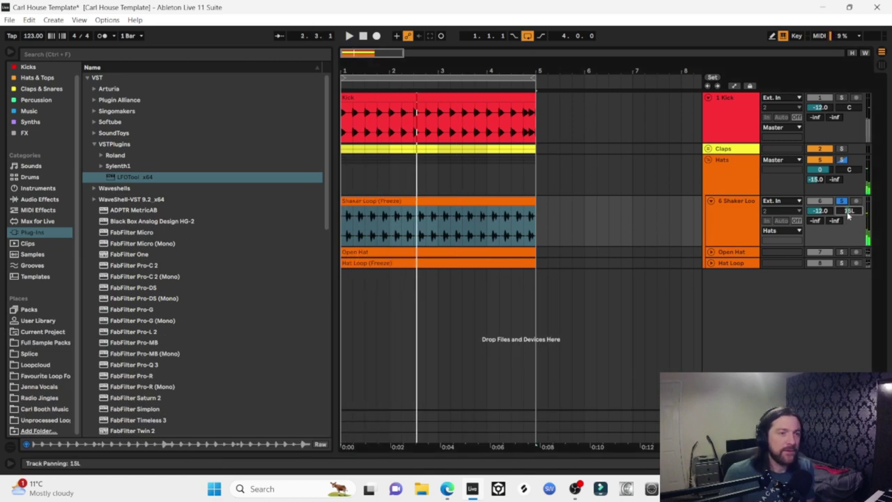
{"action": "left_click", "coordinate": [711, 201]}
Play the Hats group solo, with the claps and in the full groove, stop playback and fold the group.
{"action": "key", "text": "space"}
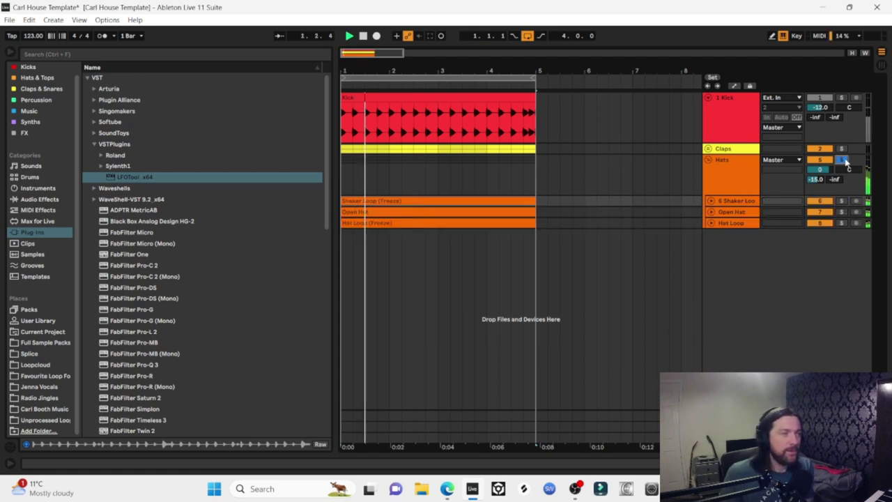
{"action": "left_click", "coordinate": [842, 150], "text": "ctrl"}
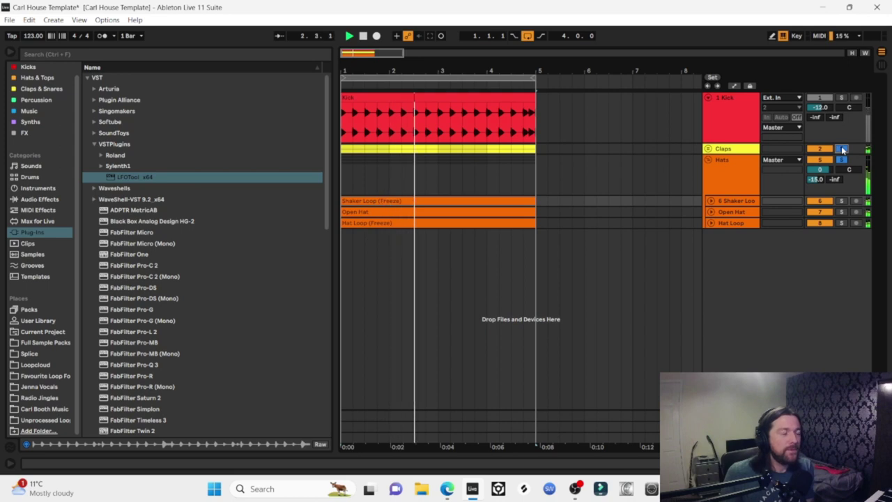
{"action": "left_click", "coordinate": [842, 149]}
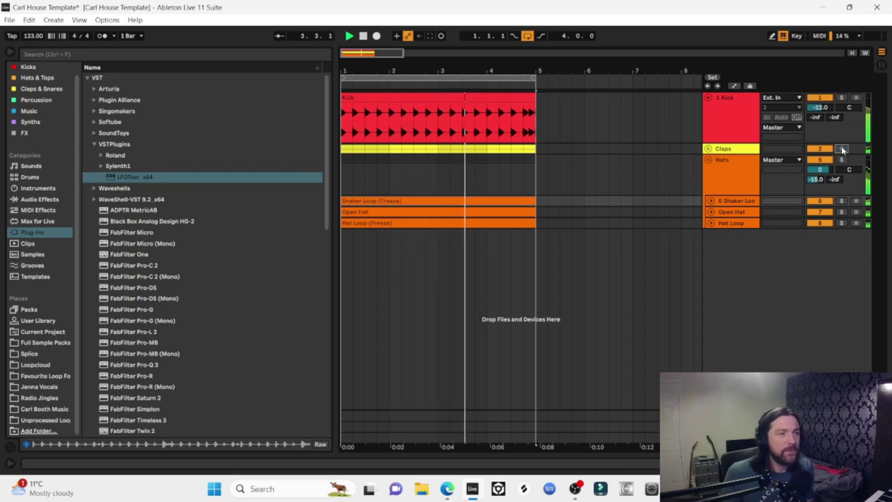
{"action": "key", "text": "space"}
{"action": "left_click", "coordinate": [709, 160]}
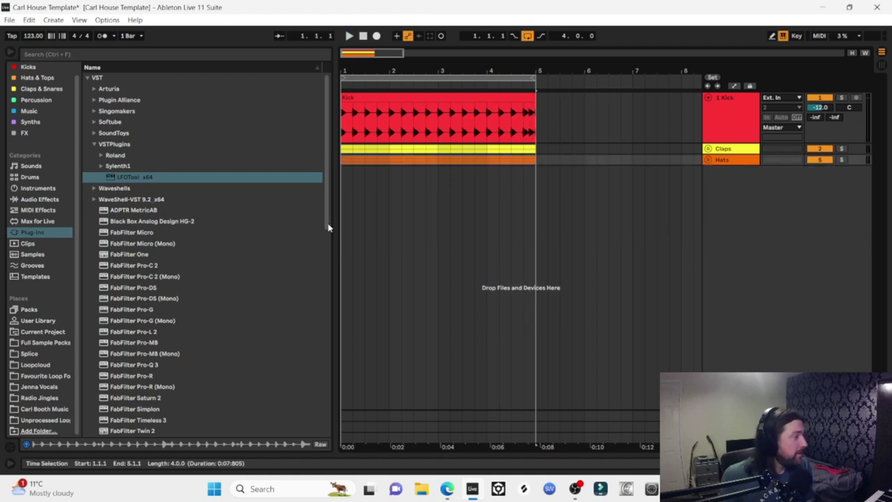
Add Snare Perc.wav to a new track from bar 1 and set its volume to -10 dB.
{"action": "left_click", "coordinate": [39, 423]}
{"action": "left_click_drag", "start_coordinate": [112, 269], "coordinate": [349, 171]}
{"action": "left_click_drag", "start_coordinate": [823, 181], "coordinate": [822, 191]}
{"action": "key", "text": "minus"}
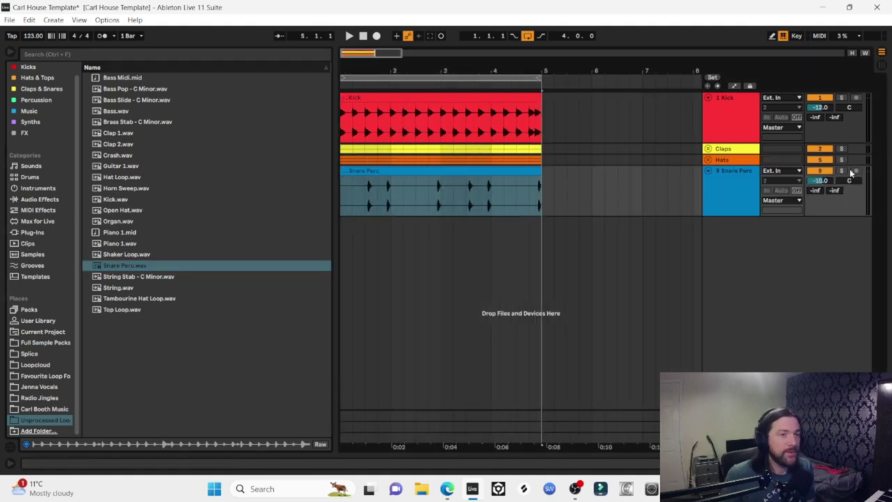
Play the Snare Perc soloed, adding the Claps and Hats groups to the solo one after the other.
{"action": "key", "text": "space"}
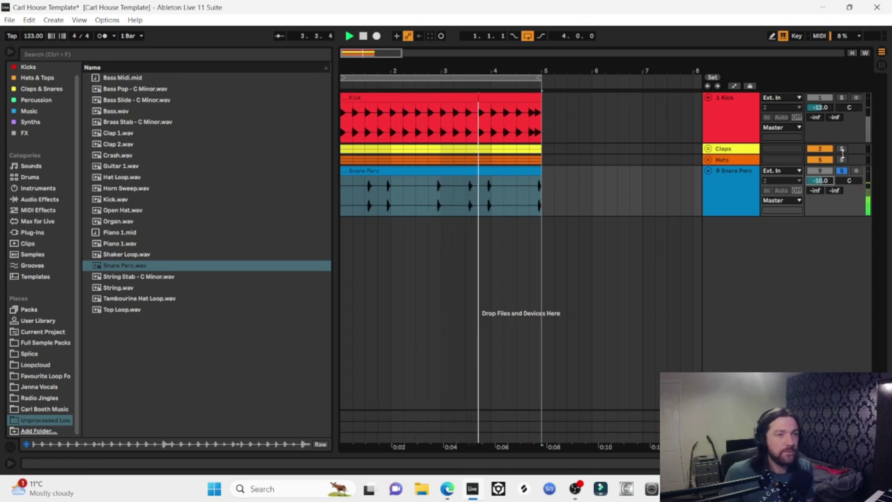
{"action": "left_click", "coordinate": [842, 149]}
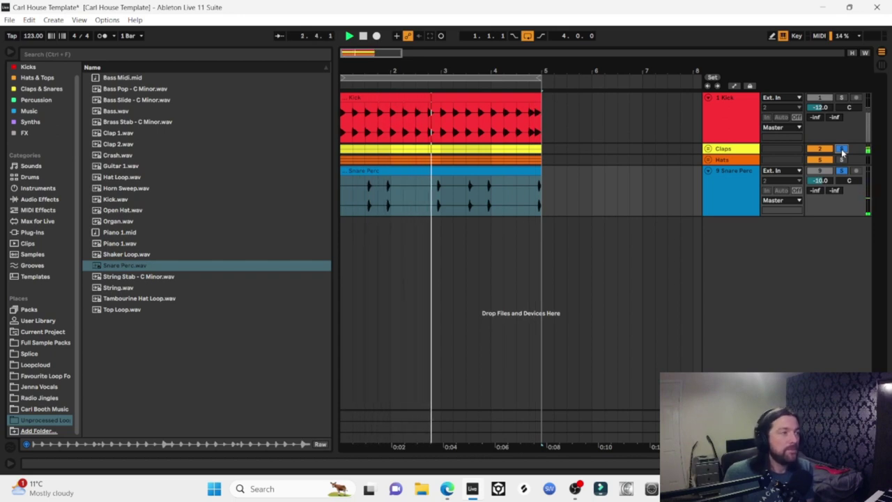
{"action": "left_click", "coordinate": [841, 160]}
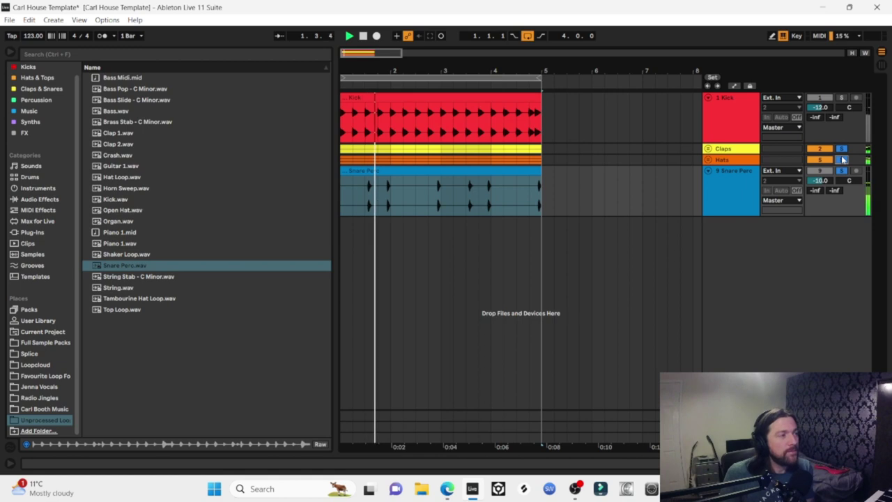
Set the Snare Perc volume to -14 dB and clear the solos to play the full groove.
{"action": "left_click", "coordinate": [827, 181]}
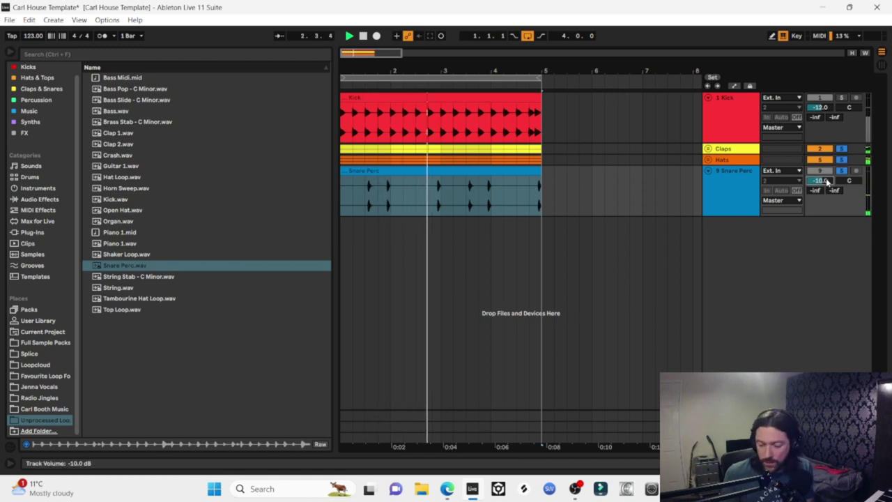
{"action": "type", "text": "-12"}
{"action": "key", "text": "Return"}
{"action": "key", "text": "Down"}
{"action": "key", "text": "Down"}
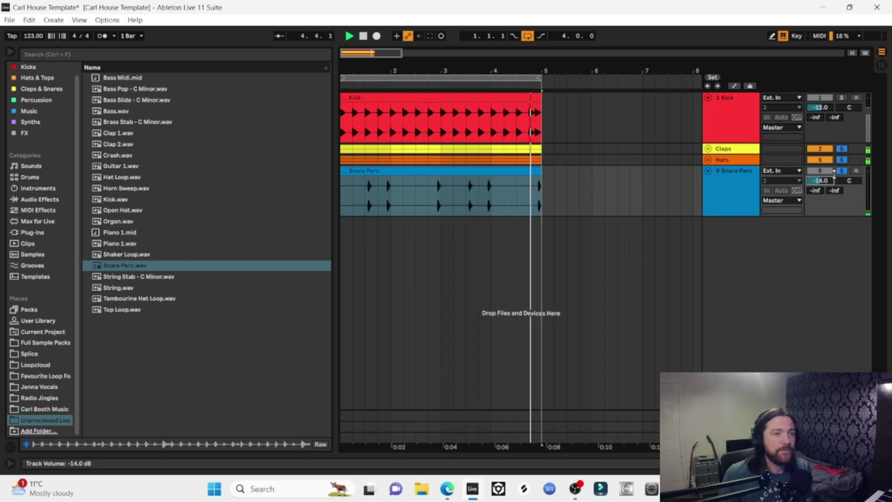
{"action": "left_click", "coordinate": [842, 171]}
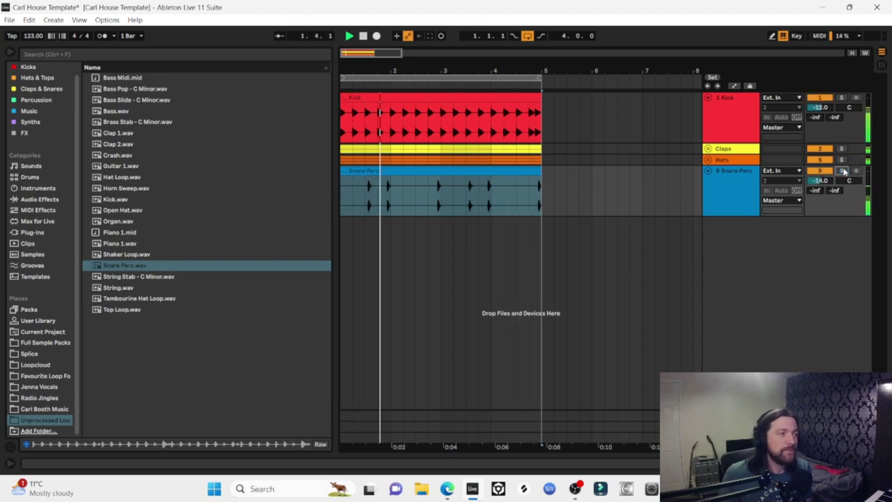
Set the Snare Perc volume to -11 dB while the full groove plays.
{"action": "key", "text": "Up"}
{"action": "key", "text": "Up"}
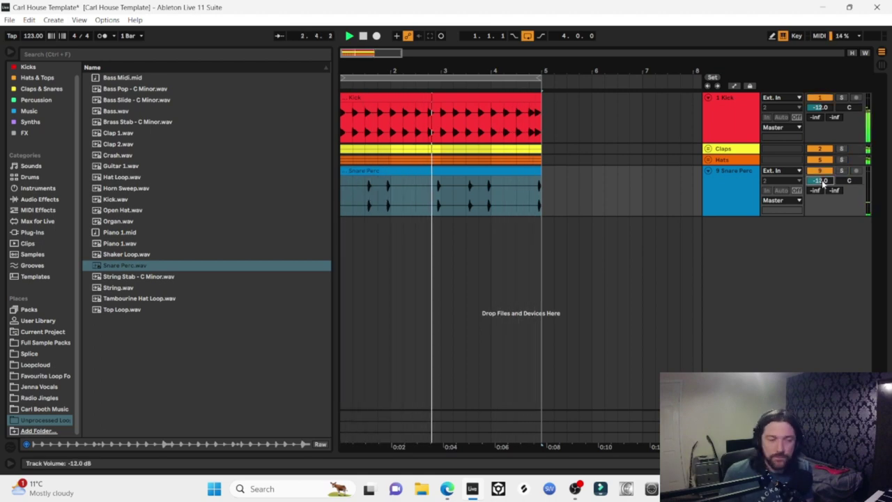
{"action": "scroll", "coordinate": [822, 183], "scroll_direction": "up", "scroll_amount": 1}
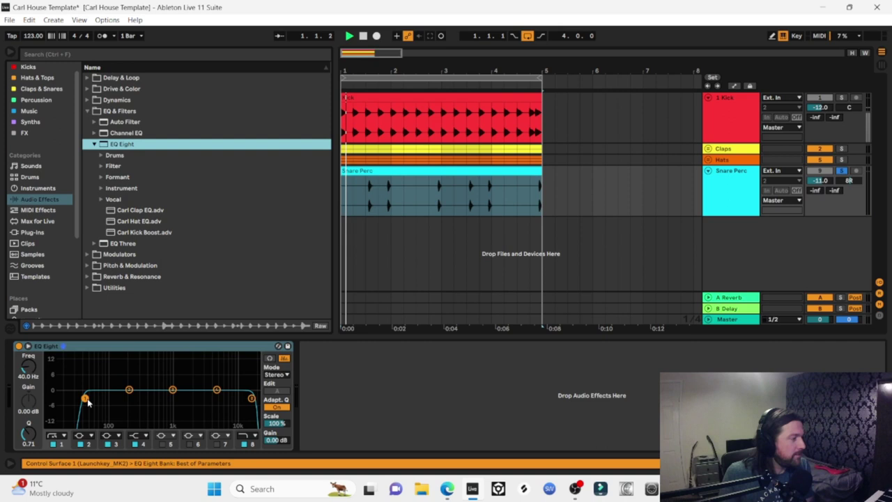
Low-cut the Snare Perc at about 178 Hz and high-cut it at about 10.7 kHz in EQ Eight, and put the track in a group.
{"action": "left_click_drag", "start_coordinate": [85, 398], "coordinate": [124, 398]}
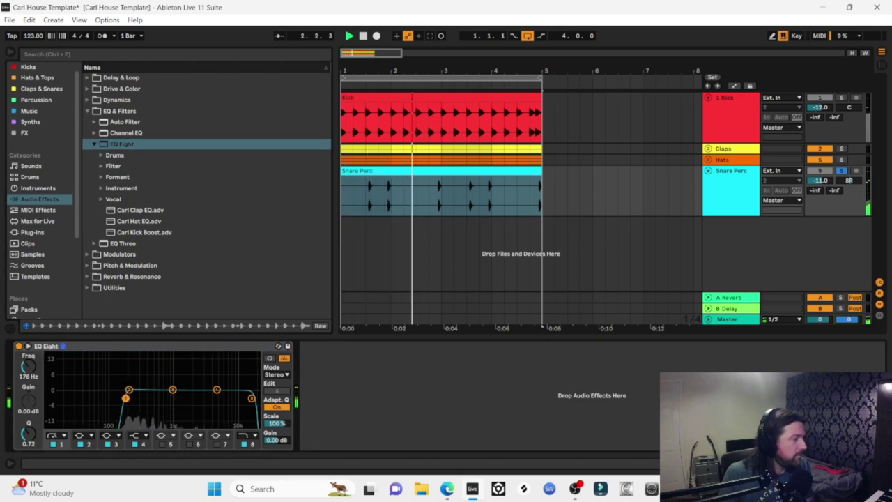
{"action": "left_click_drag", "start_coordinate": [251, 398], "coordinate": [235, 397]}
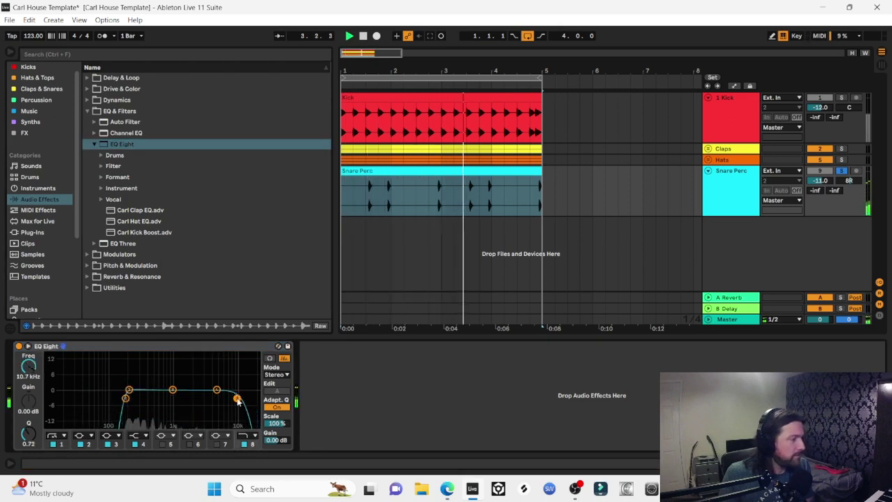
{"action": "right_click", "coordinate": [721, 179]}
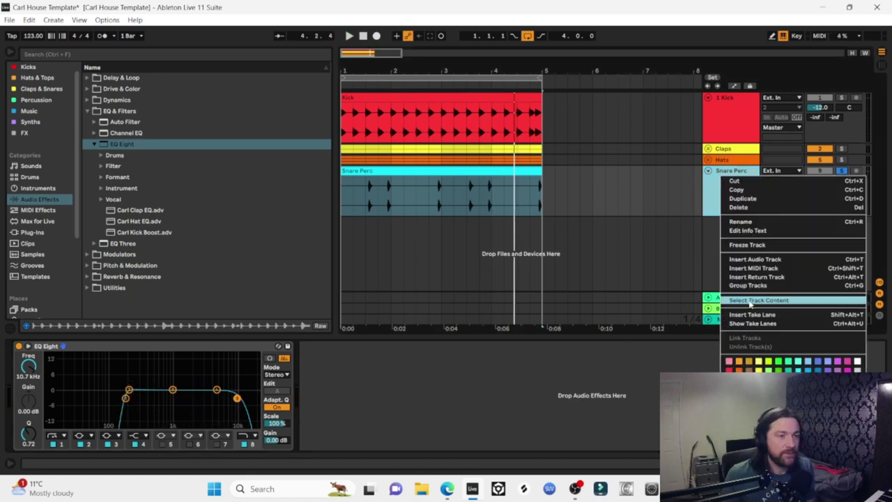
{"action": "left_click", "coordinate": [747, 285]}
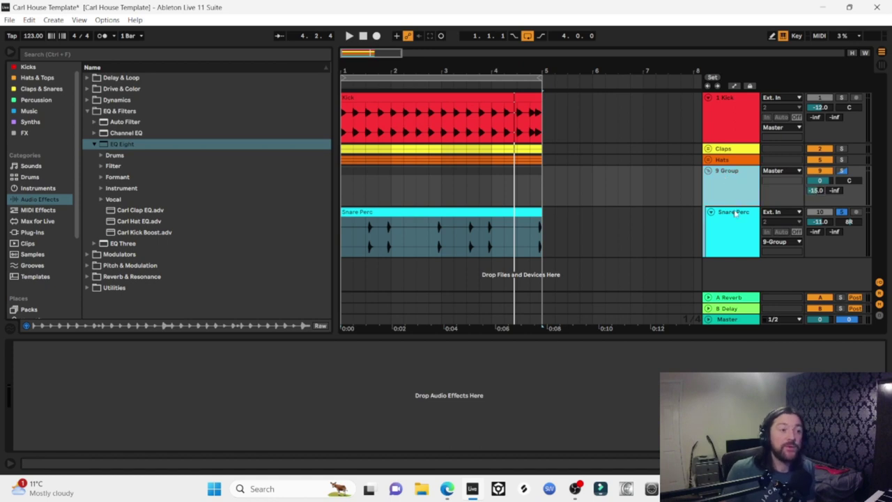
Play the Snare Perc soloed from its clip, adding the Hats and Claps groups to the solo.
{"action": "left_click_drag", "start_coordinate": [734, 213], "coordinate": [732, 220]}
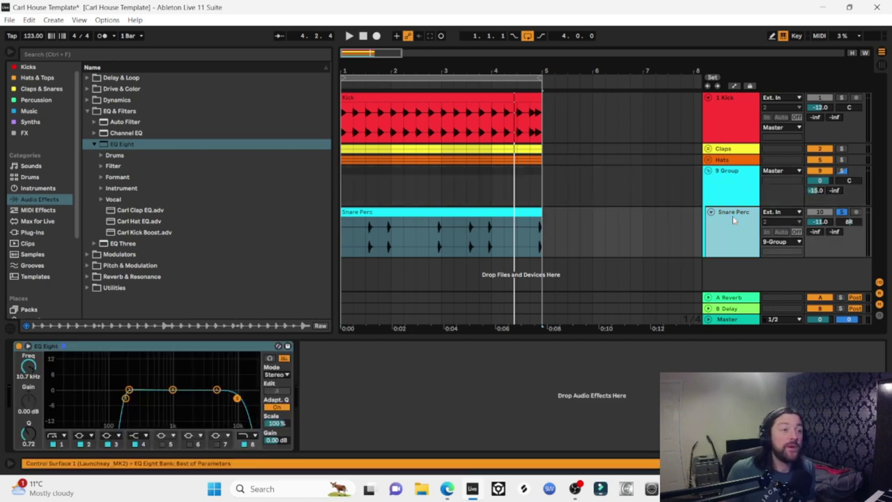
{"action": "left_click", "coordinate": [385, 215]}
{"action": "key", "text": "space"}
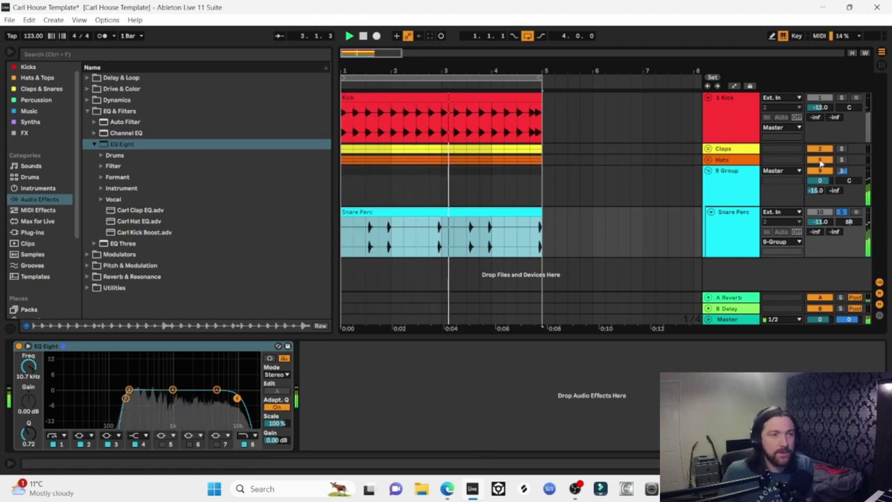
{"action": "left_click", "coordinate": [840, 160], "text": "ctrl"}
{"action": "left_click", "coordinate": [841, 150], "text": "ctrl"}
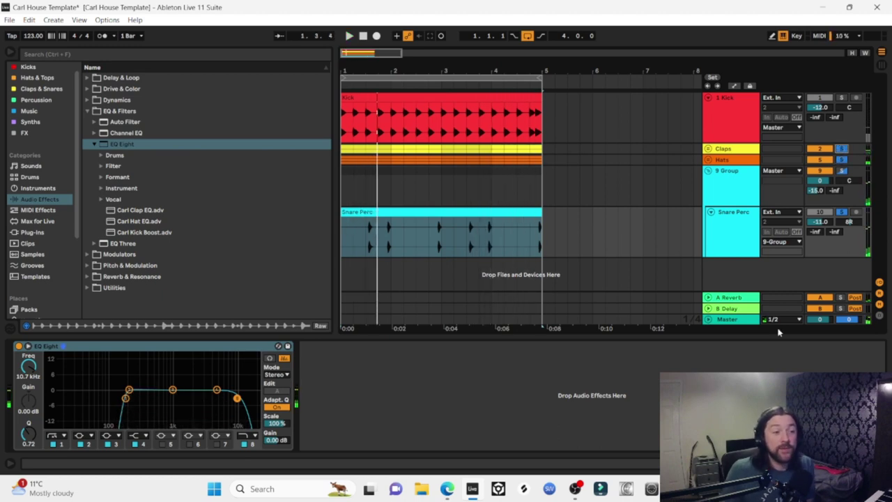
Inspect the device chains of the Reverb return track and the Snare Perc group.
{"action": "left_click", "coordinate": [731, 297]}
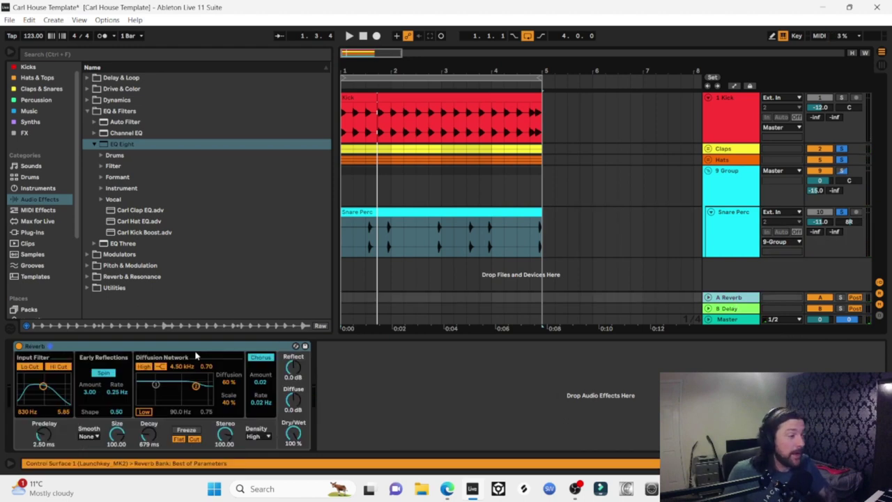
{"action": "left_click", "coordinate": [744, 183]}
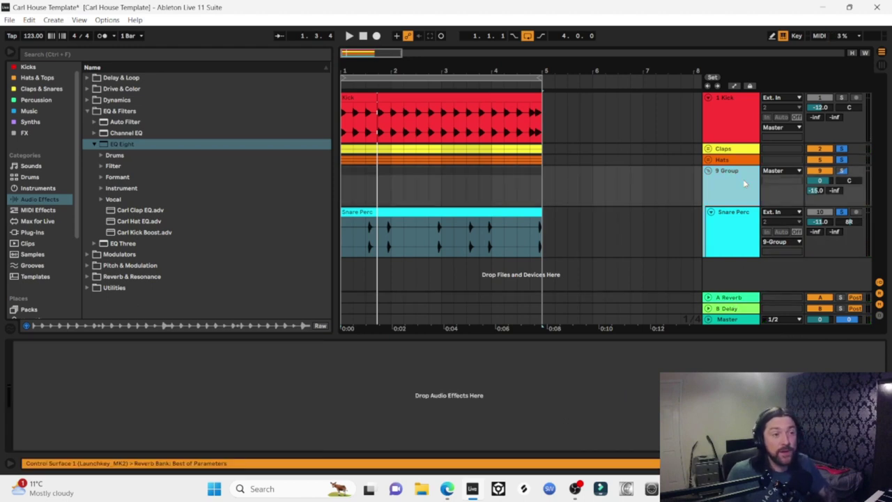
{"action": "left_click", "coordinate": [737, 299]}
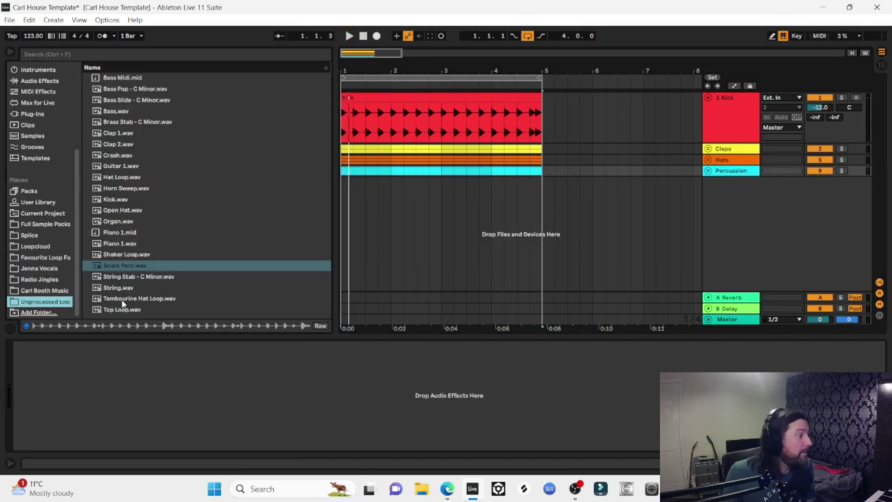
Add Tambourine Hat Loop.wav to a new soloed track from bar 1 at -10 dB and low-cut it at about 562 Hz with EQ Eight.
{"action": "left_click_drag", "start_coordinate": [140, 298], "coordinate": [344, 189]}
{"action": "key", "text": "space"}
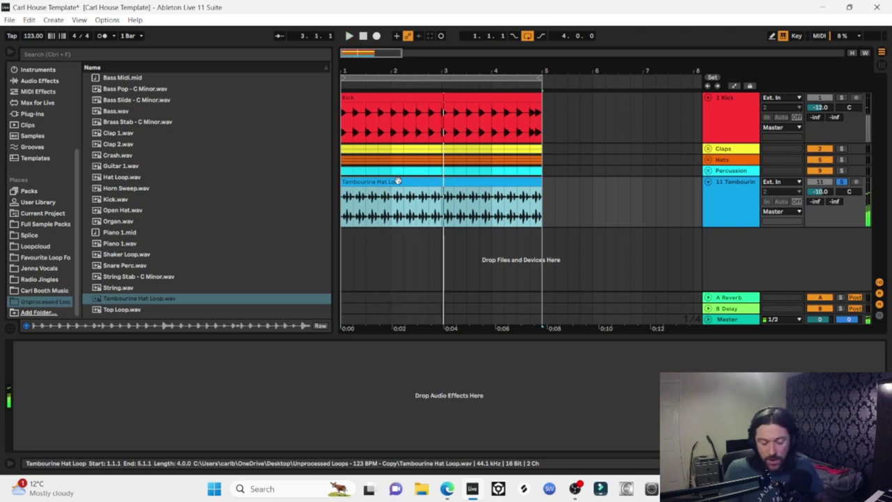
{"action": "left_click", "coordinate": [28, 116]}
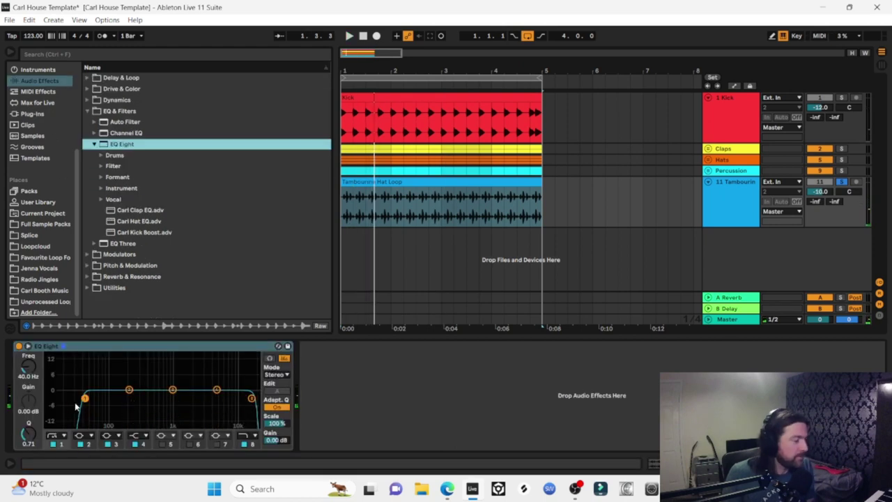
{"action": "key", "text": "space"}
{"action": "left_click_drag", "start_coordinate": [84, 398], "coordinate": [156, 397]}
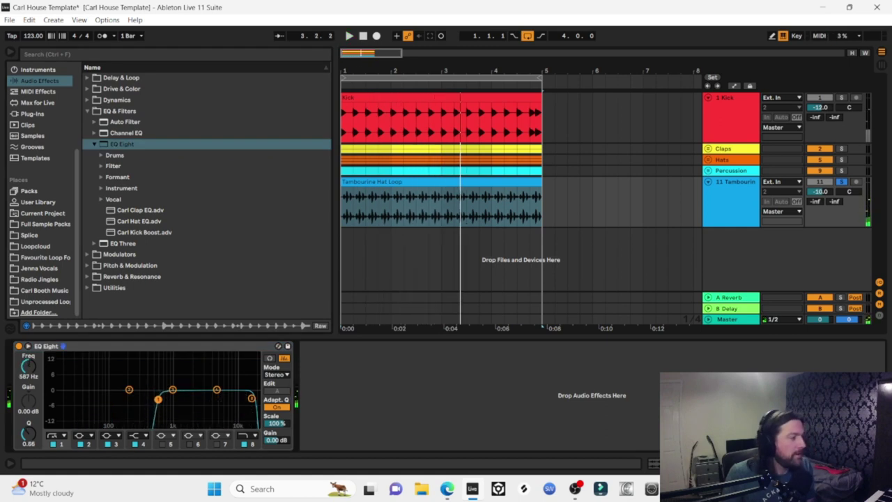
Add LFOTool to the tambourine track and reshape its volume curve to stay low at the start, rise to full level and dip at the end.
{"action": "left_click", "coordinate": [32, 113]}
{"action": "double_click", "coordinate": [129, 175]}
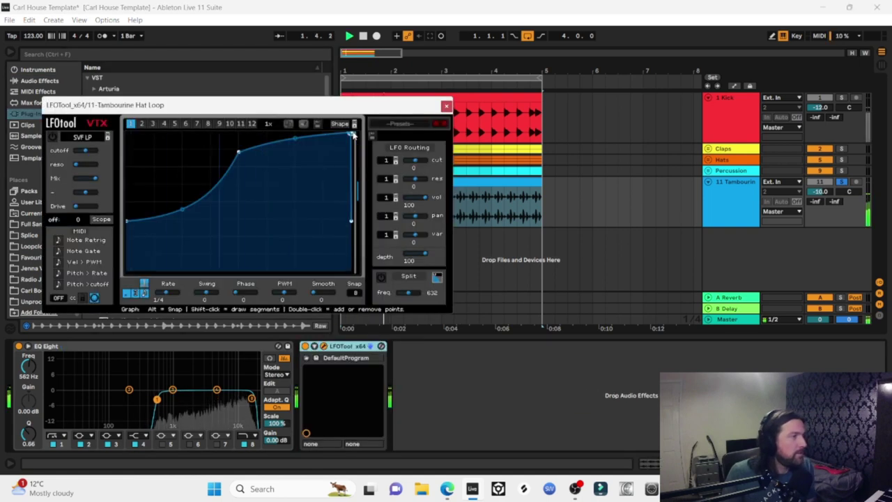
{"action": "left_click_drag", "start_coordinate": [352, 133], "coordinate": [346, 130]}
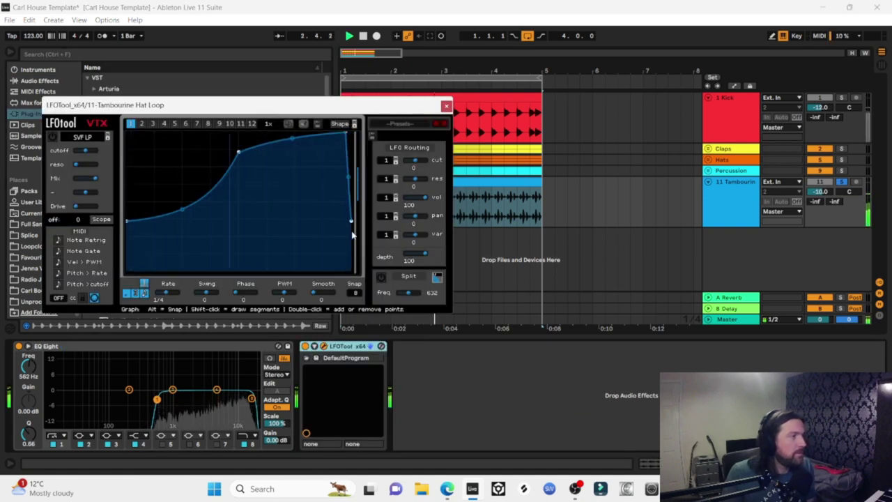
{"action": "left_click_drag", "start_coordinate": [238, 151], "coordinate": [235, 133]}
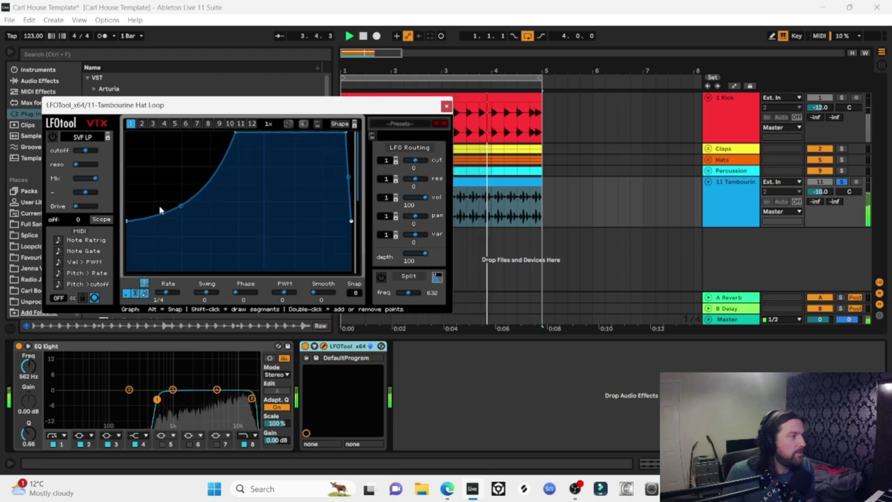
{"action": "left_click_drag", "start_coordinate": [128, 219], "coordinate": [154, 220]}
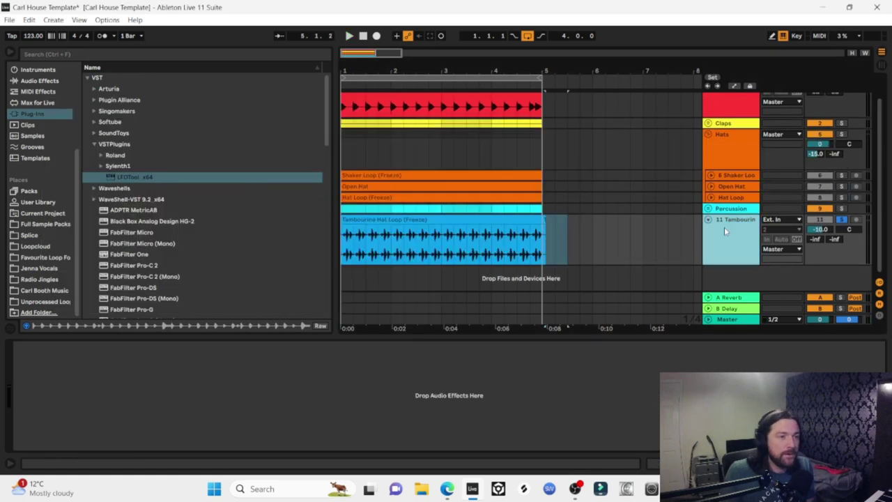
Move the frozen tambourine track into the Hats group and set its volume to -13 dB while playing it with the Shaker Loop.
{"action": "left_click_drag", "start_coordinate": [723, 226], "coordinate": [470, 177]}
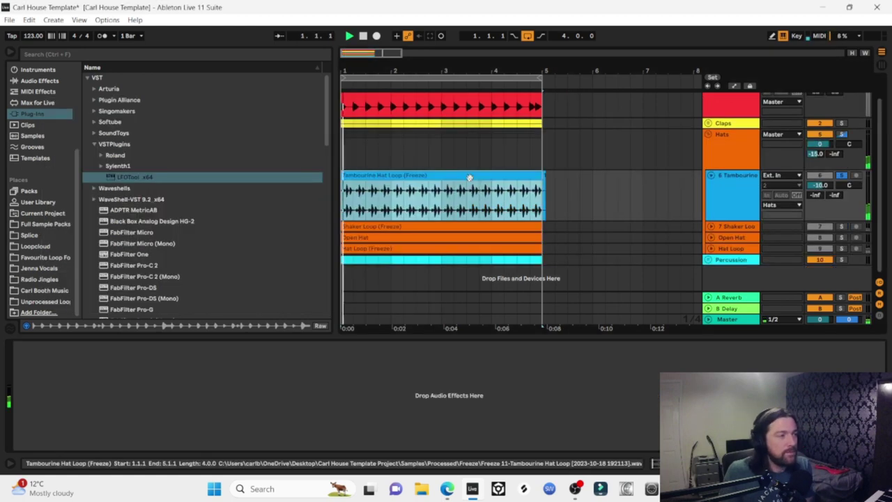
{"action": "left_click", "coordinate": [841, 227]}
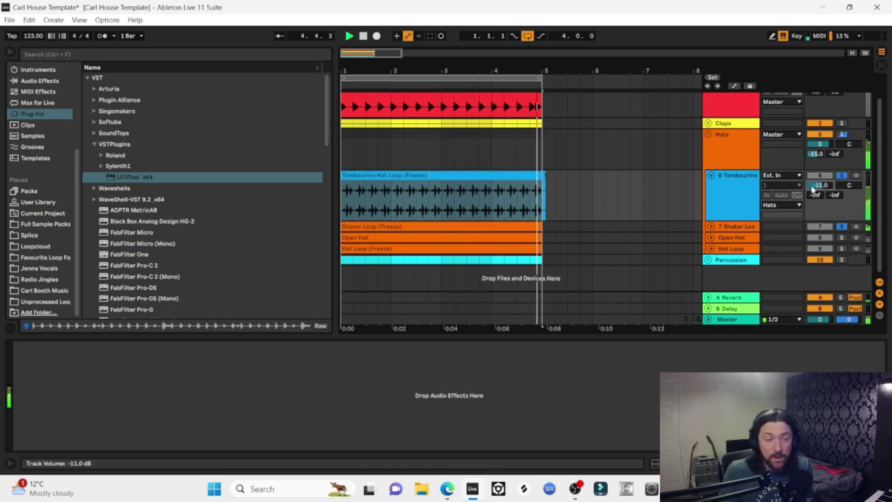
{"action": "left_click_drag", "start_coordinate": [811, 189], "coordinate": [811, 191]}
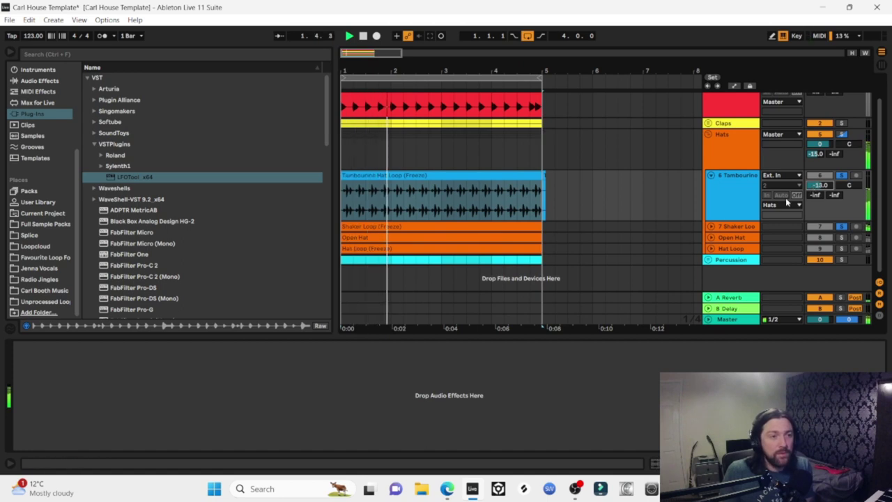
Pan the tambourine loop to 15R opposite the shaker, play both together and clear the Hats solo.
{"action": "left_click", "coordinate": [710, 227]}
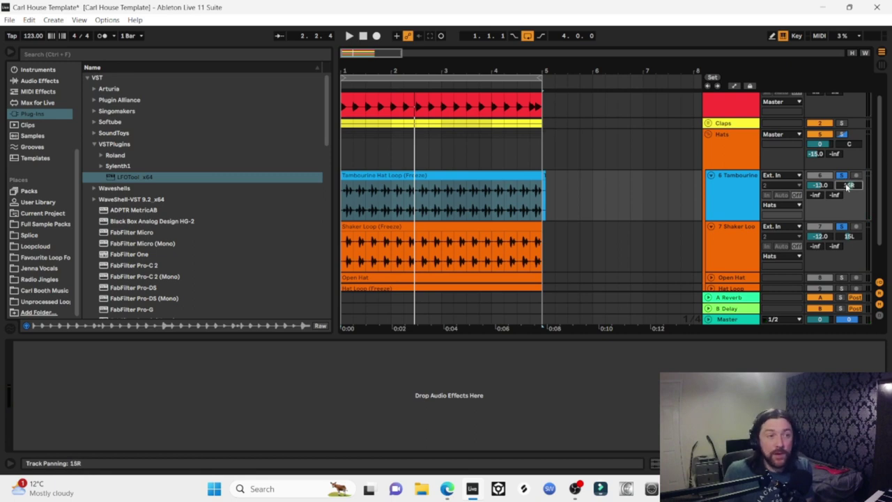
{"action": "key", "text": "space"}
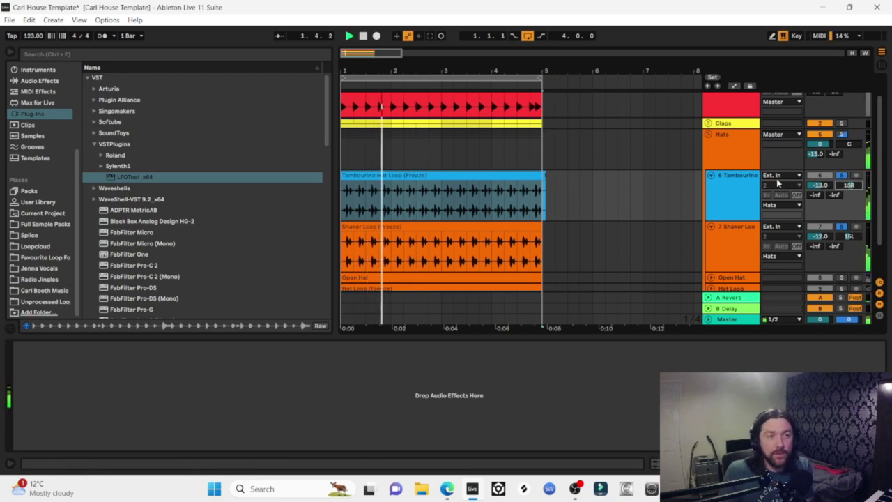
{"action": "left_click", "coordinate": [841, 136]}
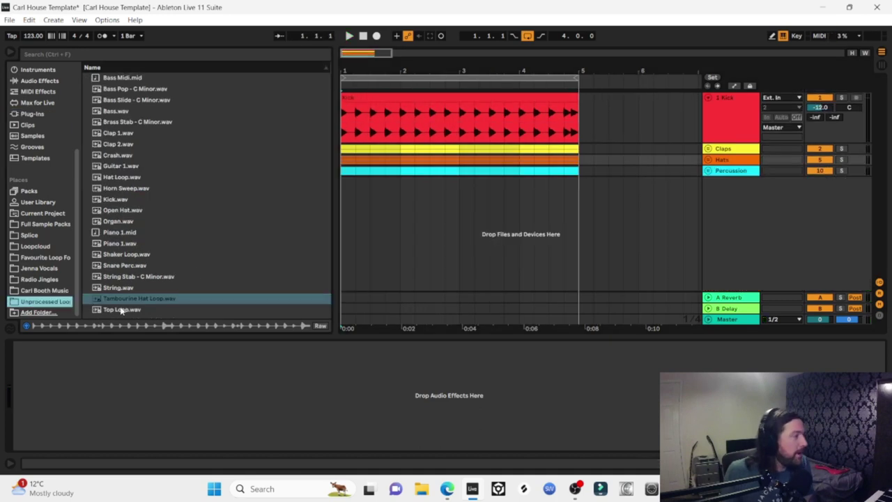
Add Top Loop.wav to a new track from bar 1, play it soloed and set its volume to -14 dB.
{"action": "left_click_drag", "start_coordinate": [121, 311], "coordinate": [396, 192]}
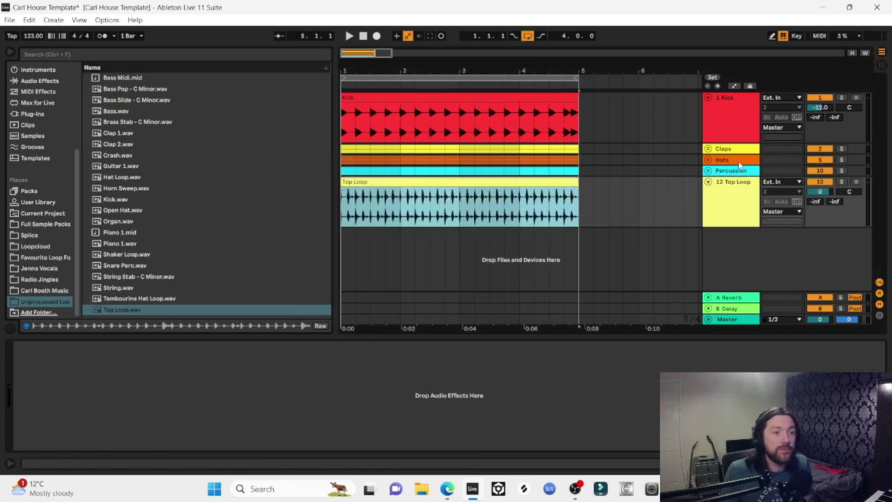
{"action": "left_click", "coordinate": [842, 182]}
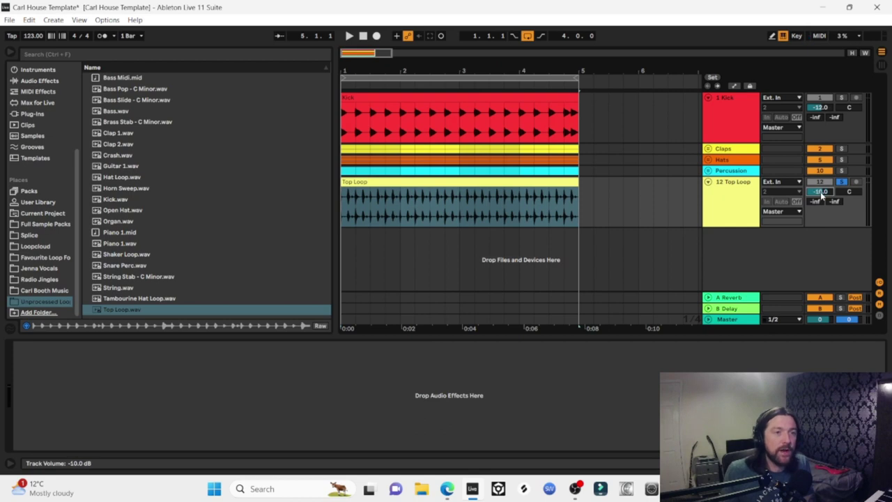
{"action": "left_click", "coordinate": [371, 183]}
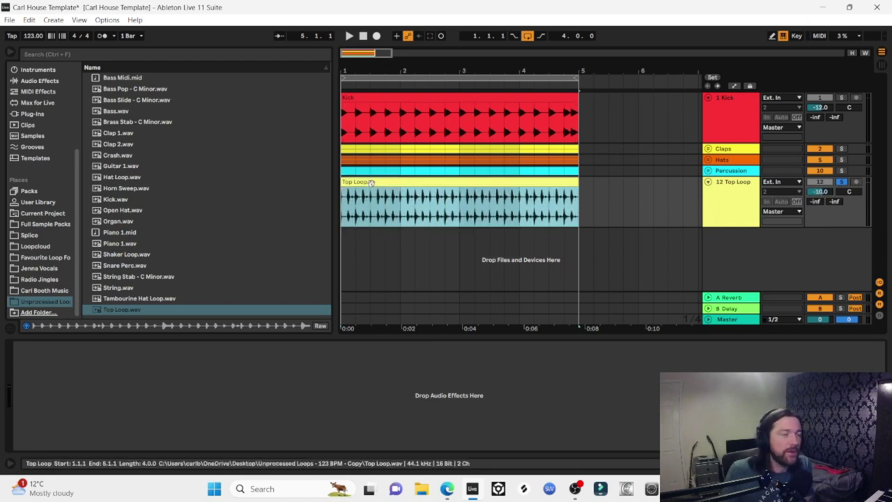
{"action": "key", "text": "space"}
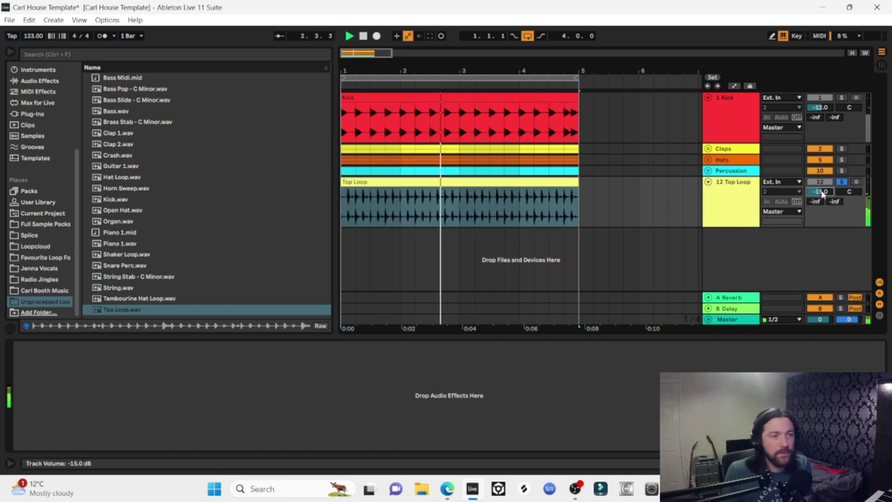
{"action": "scroll", "coordinate": [822, 195], "scroll_direction": "up", "scroll_amount": 1}
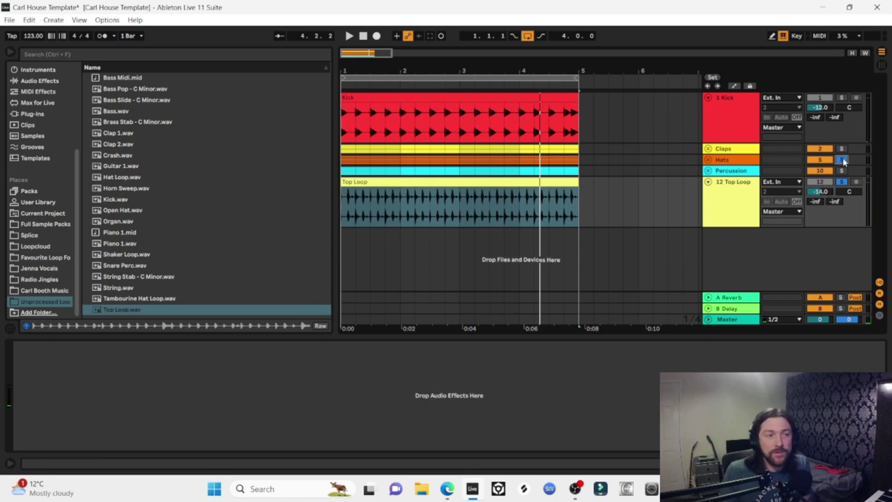
Play the Hats group with and without the Top Loop, add the Claps to the solo and set the Top Loop volume to -13 dB.
{"action": "key", "text": "space"}
{"action": "left_click", "coordinate": [841, 182]}
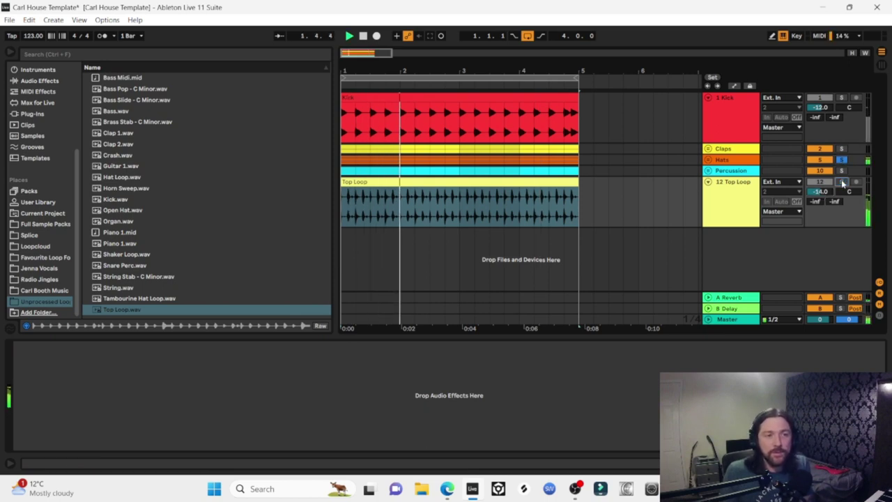
{"action": "left_click", "coordinate": [842, 182]}
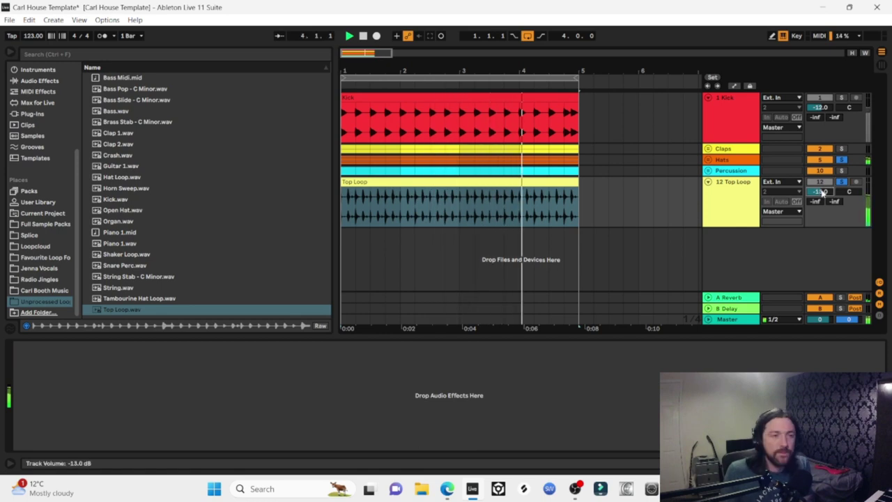
{"action": "left_click", "coordinate": [841, 149], "text": "ctrl"}
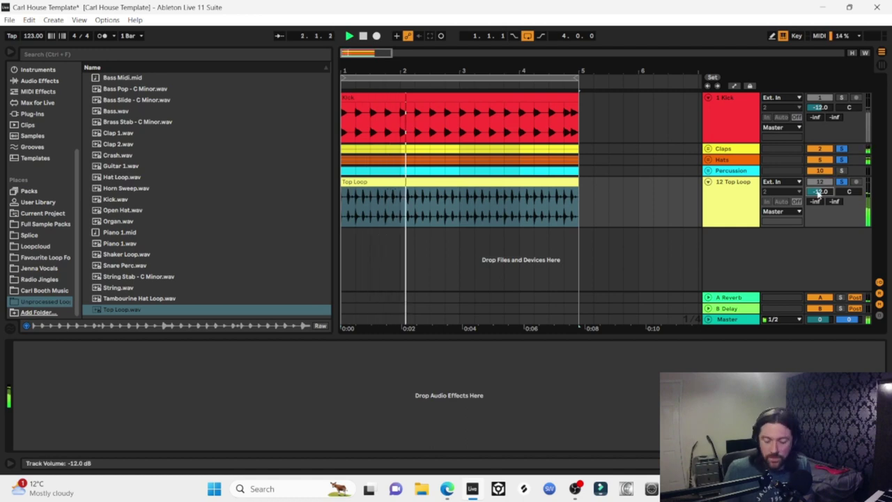
{"action": "key", "text": "Down"}
Add the Percussion group to the solo, unfold it and set the Snare Perc volume to -12 dB.
{"action": "left_click", "coordinate": [842, 172], "text": "ctrl"}
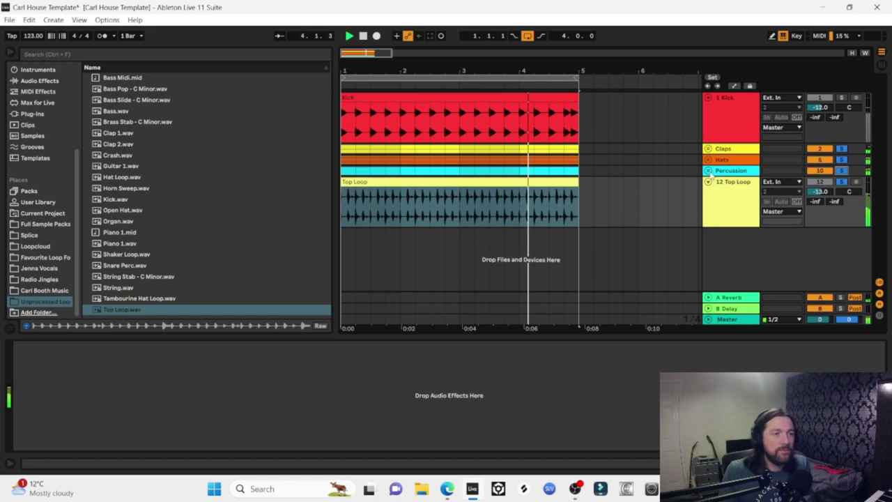
{"action": "left_click", "coordinate": [709, 171]}
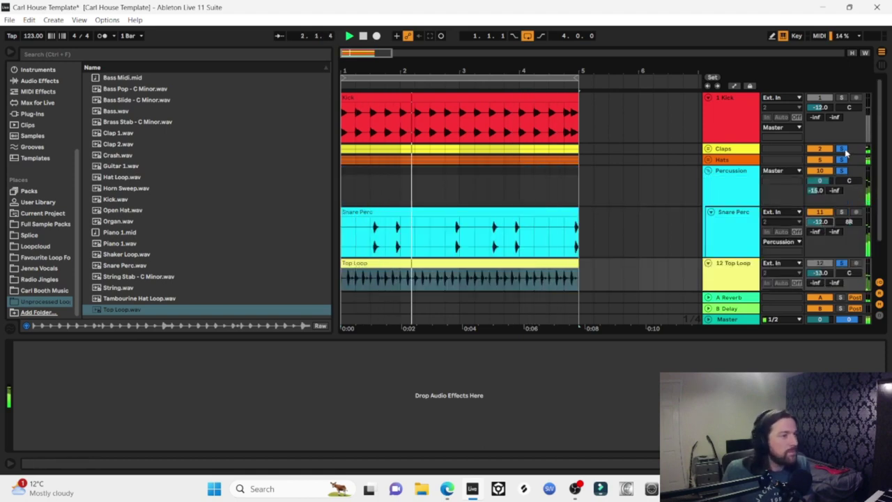
Clear the solos, fold Snare Perc, unfold the Hats group and set the Tambourine volume to -13 dB in the full mix.
{"action": "left_click", "coordinate": [841, 149]}
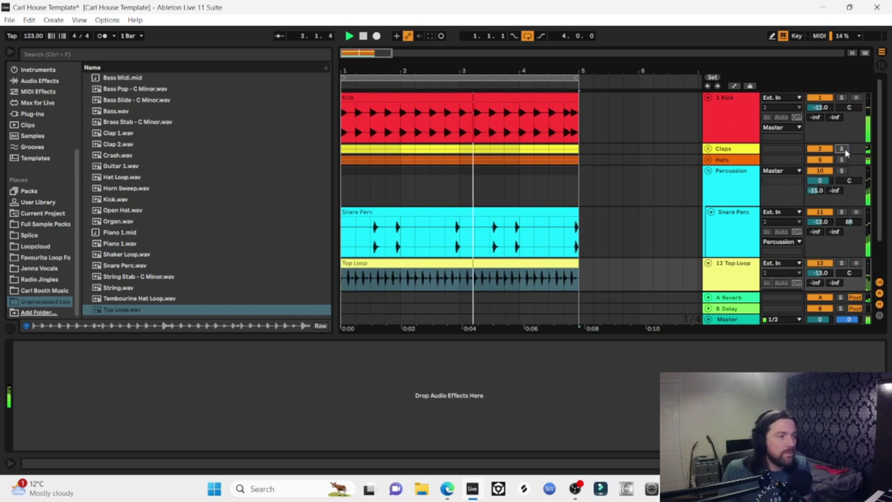
{"action": "left_click", "coordinate": [710, 211]}
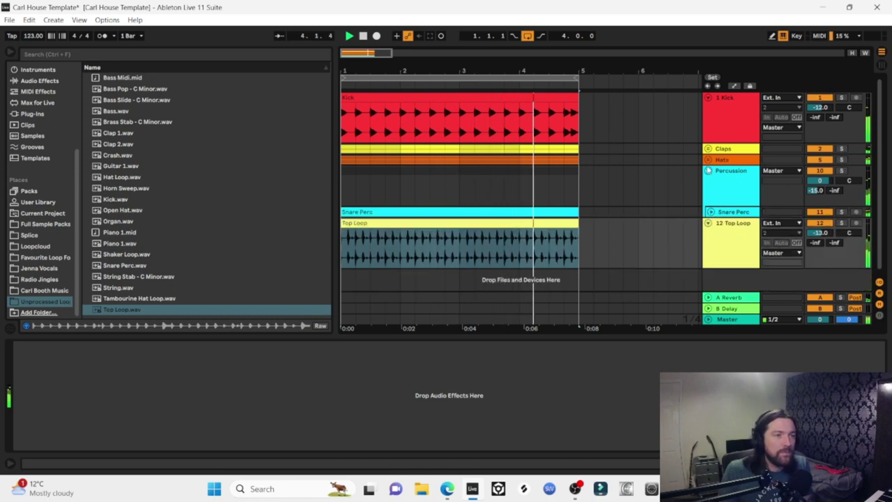
{"action": "left_click", "coordinate": [709, 160]}
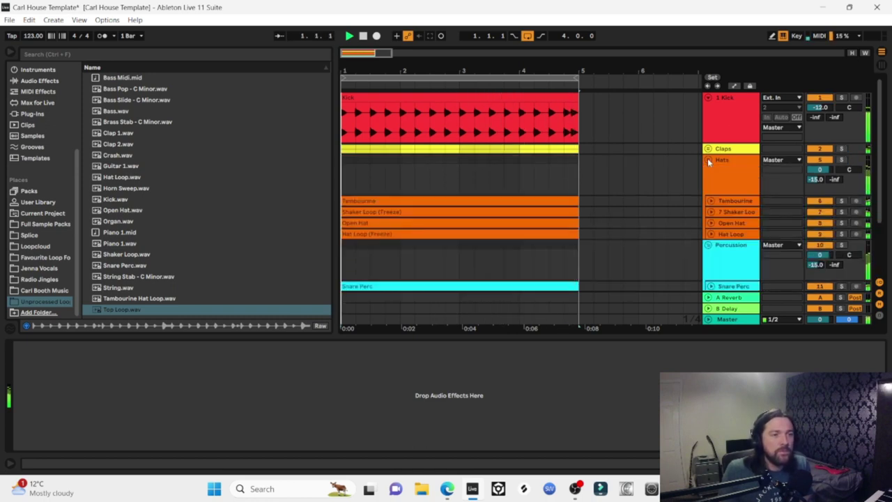
{"action": "left_click", "coordinate": [818, 203]}
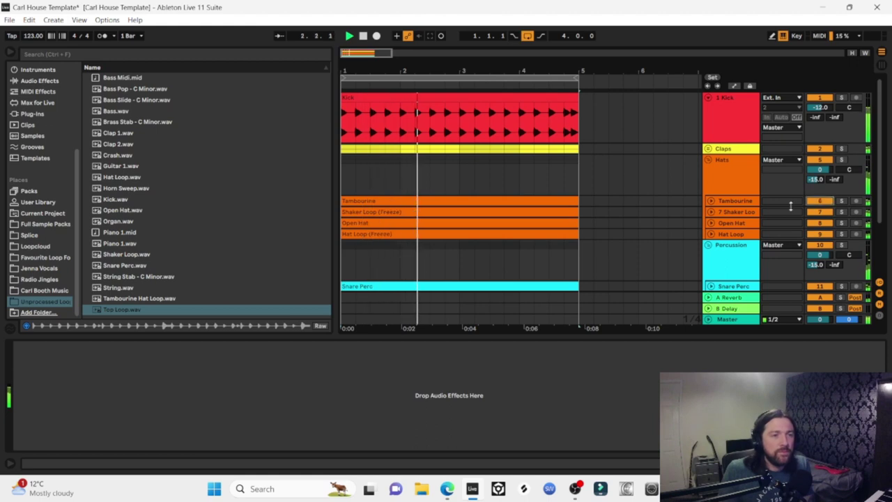
{"action": "left_click", "coordinate": [710, 201]}
{"action": "left_click", "coordinate": [819, 212]}
{"action": "scroll", "coordinate": [818, 212], "scroll_direction": "down", "scroll_amount": 3}
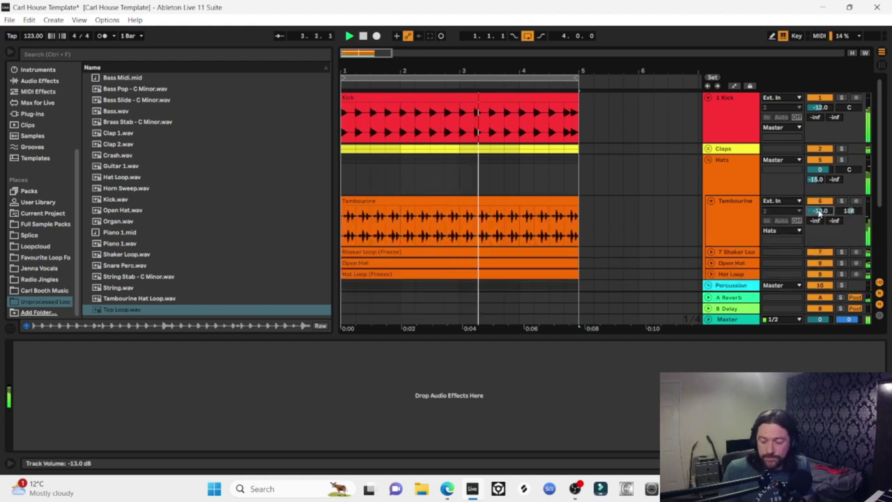
{"action": "scroll", "coordinate": [819, 211], "scroll_direction": "down", "scroll_amount": 1}
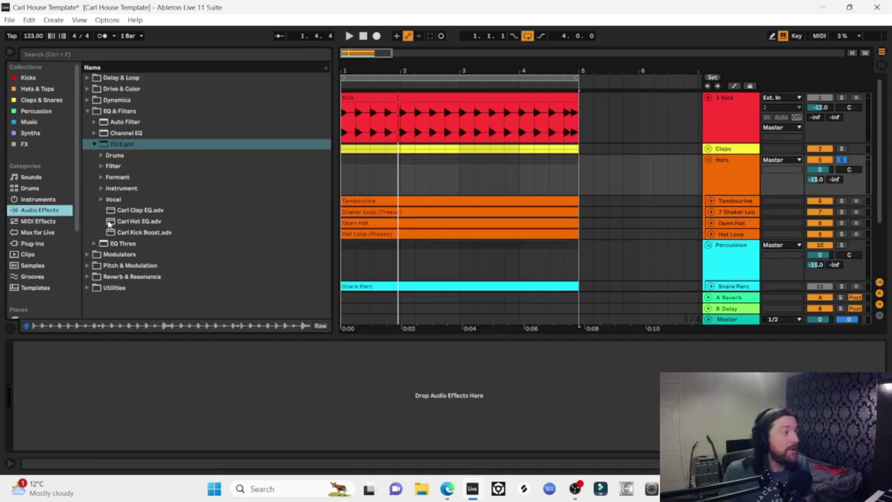
Add the Carl Hat EQ preset to the Hats group and select its narrow -10 dB cut at 5.40 kHz.
{"action": "left_click", "coordinate": [130, 223]}
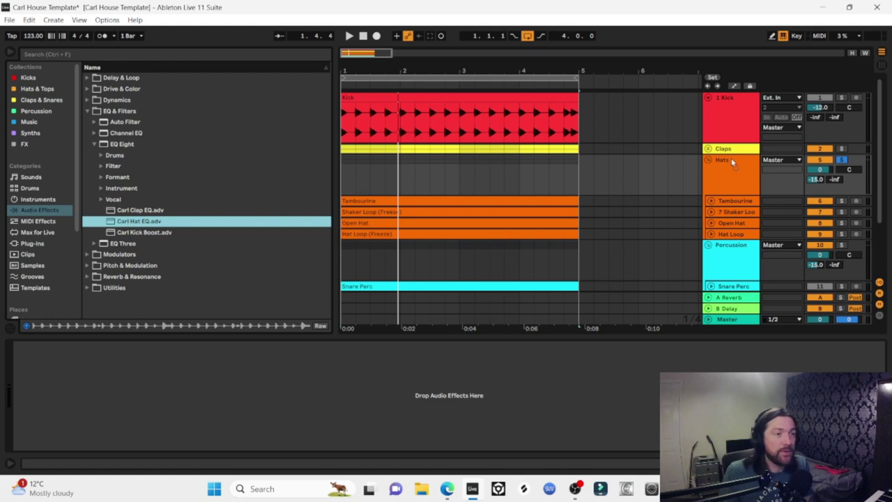
{"action": "left_click_drag", "start_coordinate": [733, 164], "coordinate": [726, 170]}
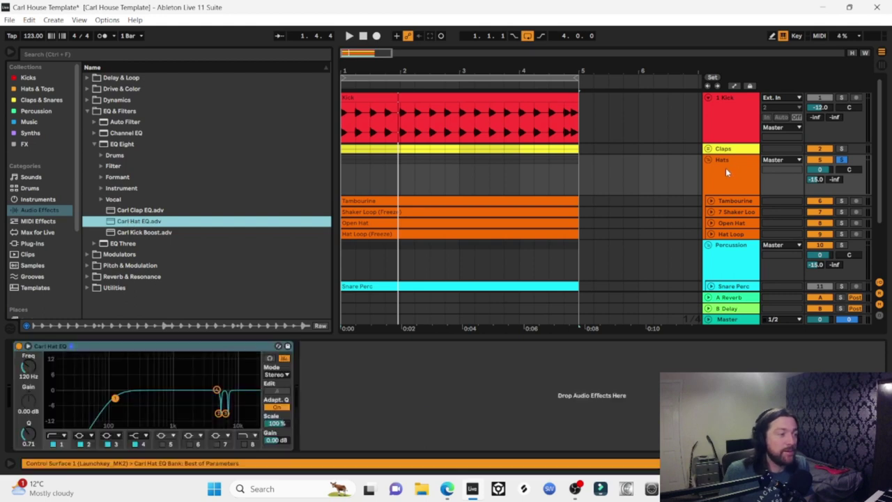
{"action": "left_click", "coordinate": [225, 415]}
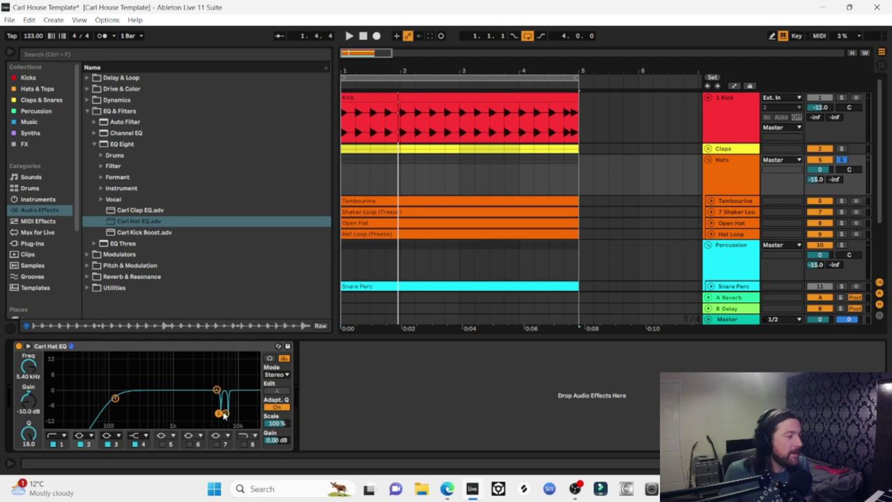
Add a Glue Compressor after the Carl Hat EQ on the Hats group.
{"action": "left_click", "coordinate": [87, 111]}
{"action": "left_click", "coordinate": [87, 99]}
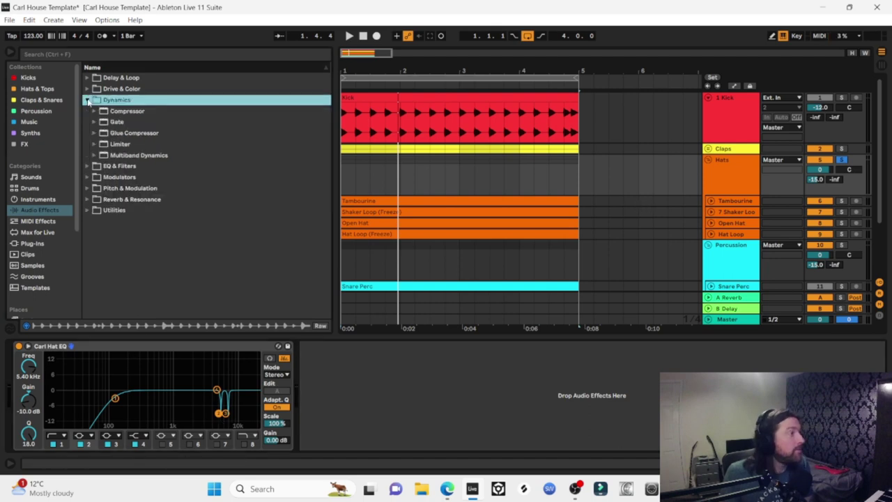
{"action": "left_click_drag", "start_coordinate": [123, 134], "coordinate": [265, 146]}
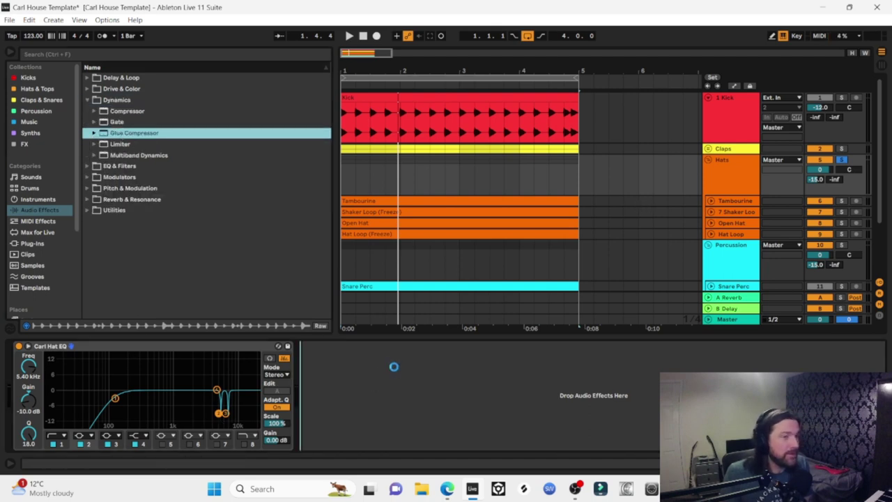
{"action": "left_click_drag", "start_coordinate": [394, 366], "coordinate": [393, 366]}
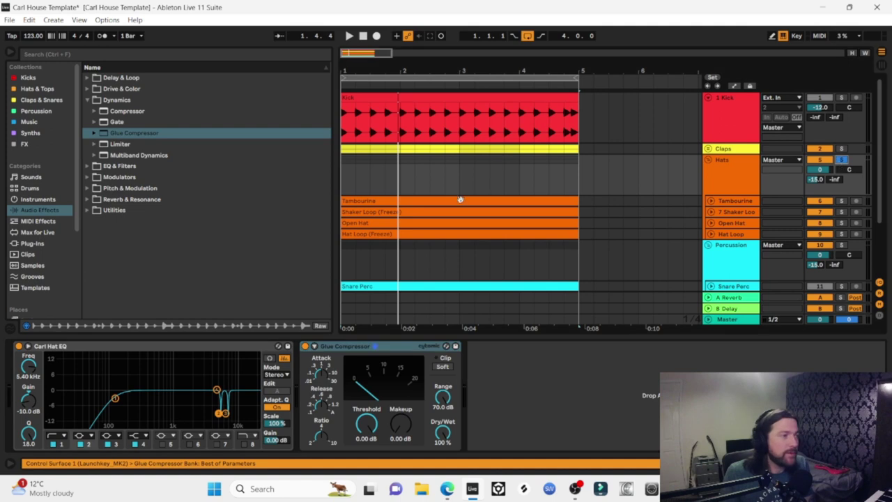
Play the soloed Hats group, set the Glue Compressor threshold to -22.9 dB and makeup to 3.81 dB, and add the Claps to the solo.
{"action": "left_click", "coordinate": [380, 199]}
{"action": "key", "text": "space"}
{"action": "left_click", "coordinate": [737, 171]}
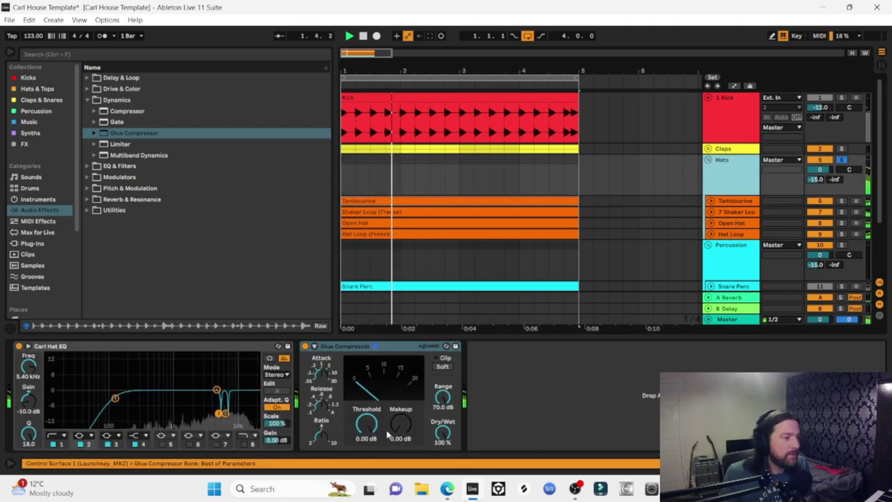
{"action": "left_click_drag", "start_coordinate": [366, 423], "coordinate": [367, 475]}
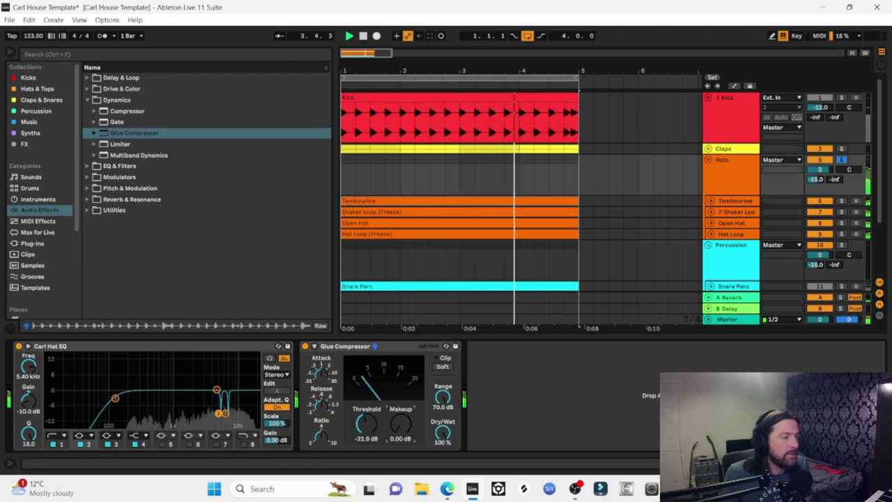
{"action": "left_click_drag", "start_coordinate": [396, 421], "coordinate": [396, 410]}
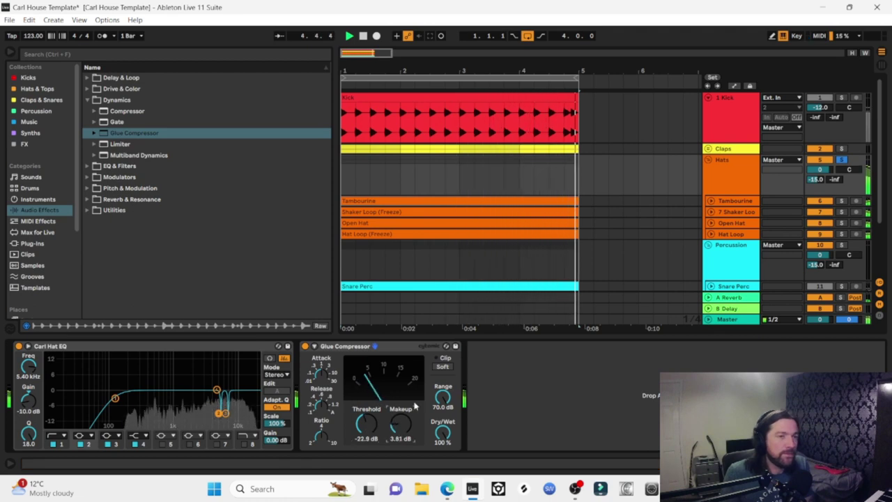
{"action": "left_click", "coordinate": [841, 149], "text": "ctrl"}
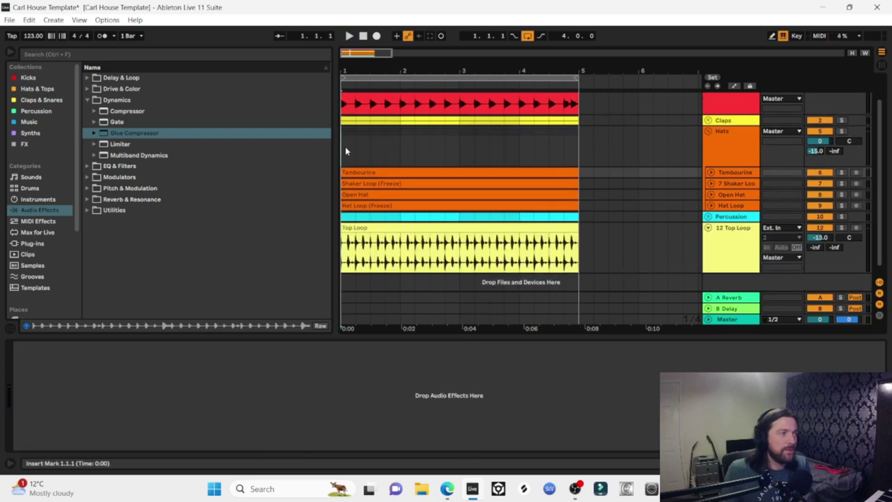
Play the full groove, recolour the Top Loop track orange like the hats and place it above the Percussion group.
{"action": "key", "text": "space"}
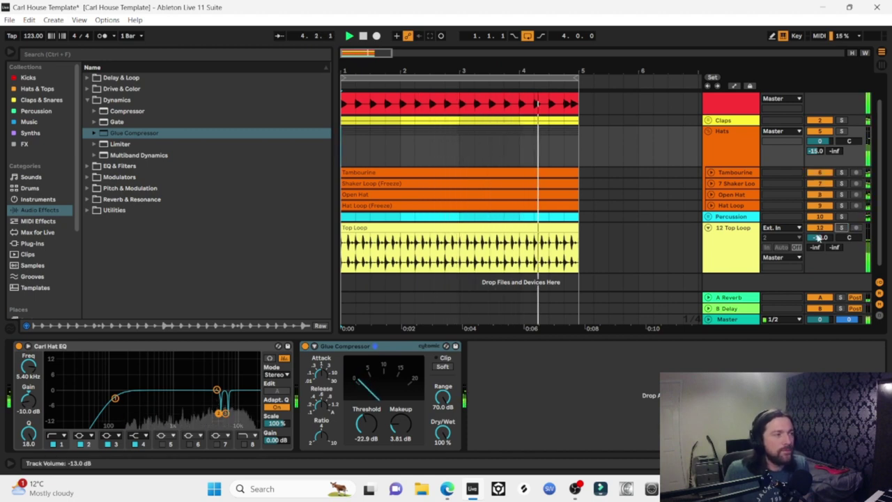
{"action": "left_click", "coordinate": [732, 230]}
{"action": "right_click", "coordinate": [731, 231]}
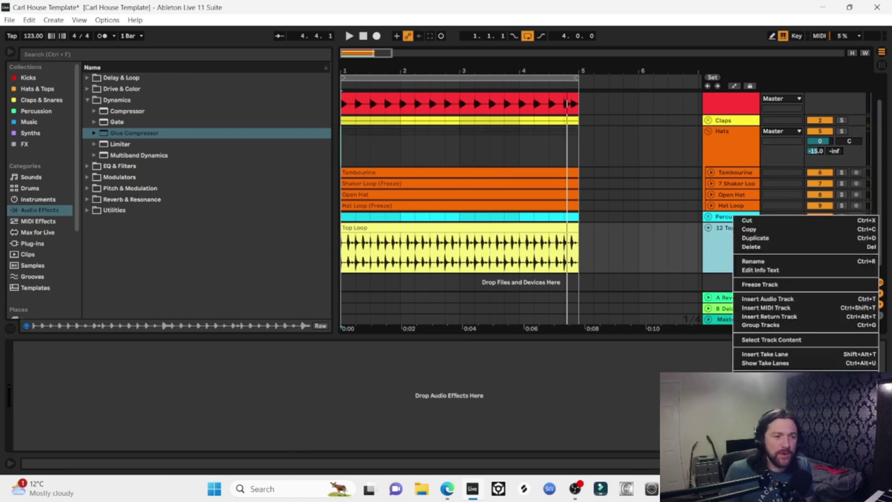
{"action": "left_click", "coordinate": [756, 411]}
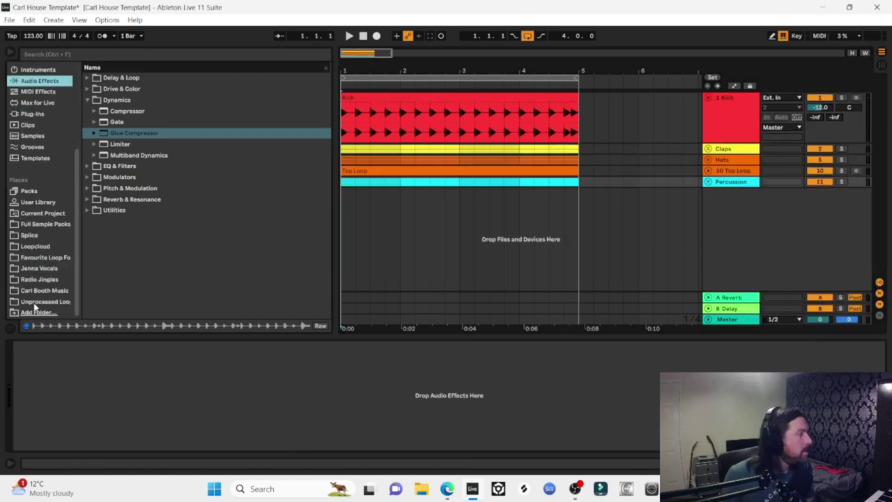
Add Crash.wav to a new track from bar 1 and play it soloed with an EQ Eight low cut at 400 Hz.
{"action": "left_click", "coordinate": [38, 301]}
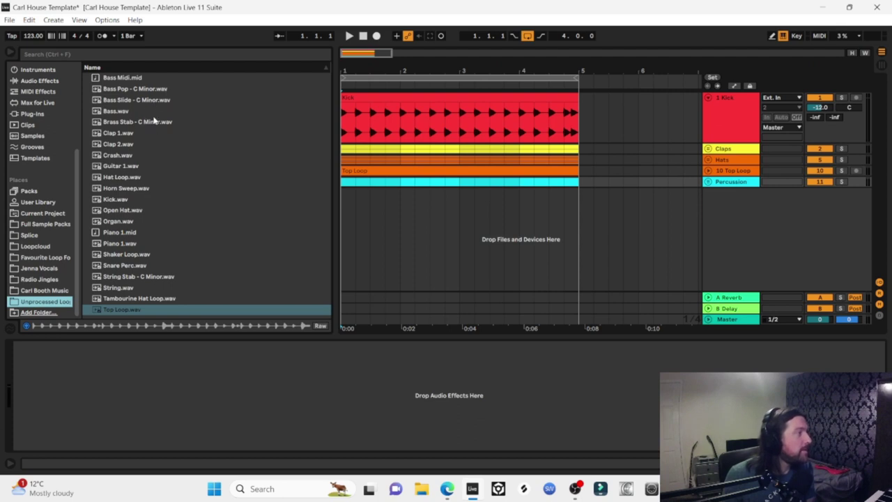
{"action": "left_click_drag", "start_coordinate": [133, 155], "coordinate": [355, 227]}
{"action": "left_click_drag", "start_coordinate": [355, 227], "coordinate": [355, 227]}
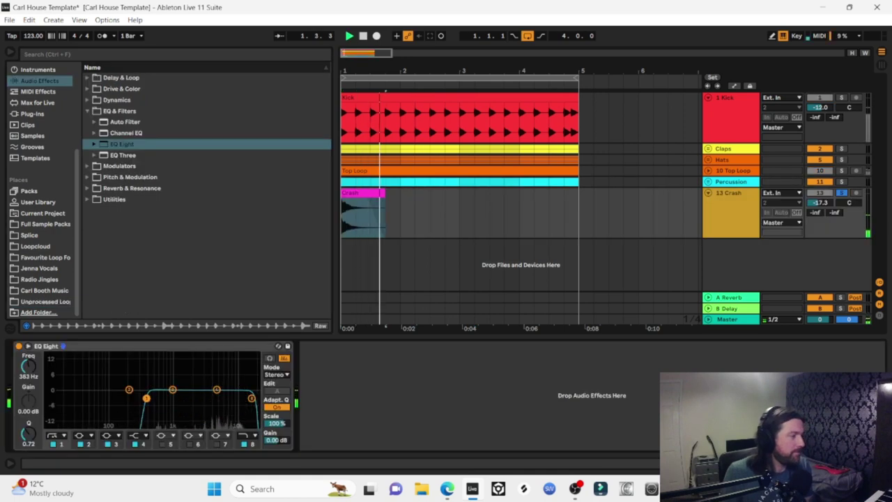
{"action": "key", "text": "space"}
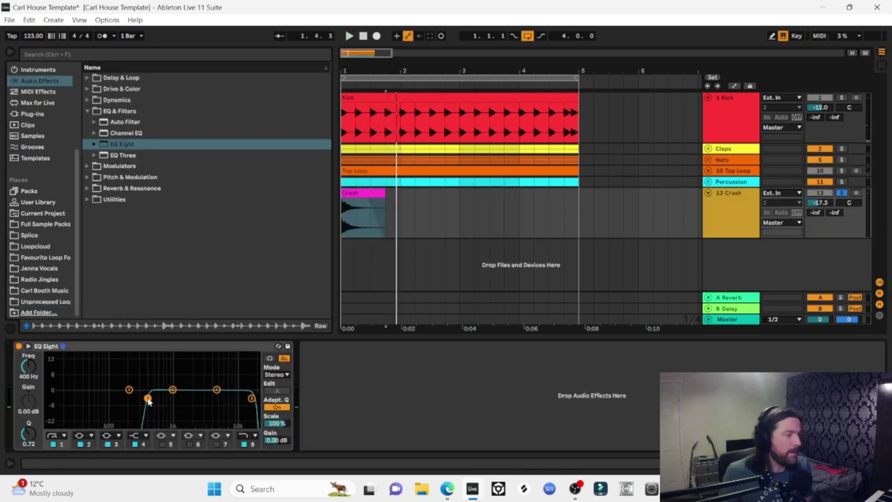
{"action": "key", "text": "space"}
Duplicate the drum clips above the crash to fill eight bars, pan the Crash to 10R and play the groove.
{"action": "scroll", "coordinate": [404, 172], "scroll_direction": "down", "scroll_amount": 5}
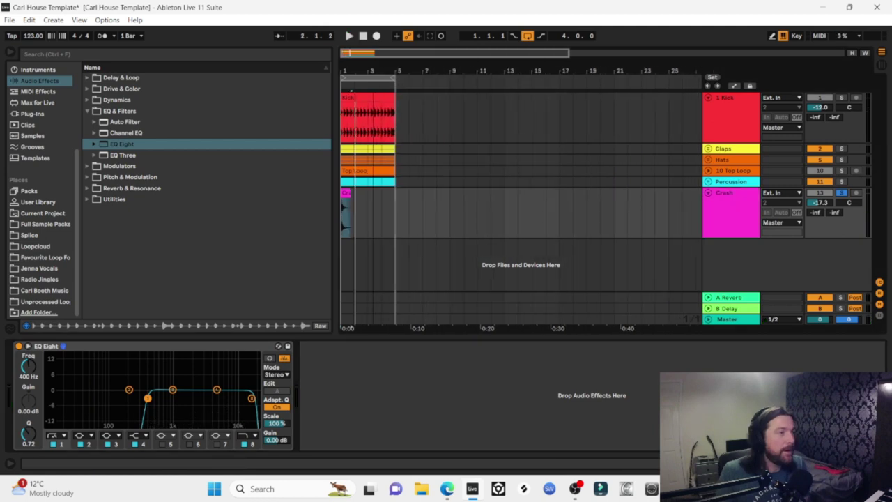
{"action": "left_click_drag", "start_coordinate": [397, 178], "coordinate": [329, 109]}
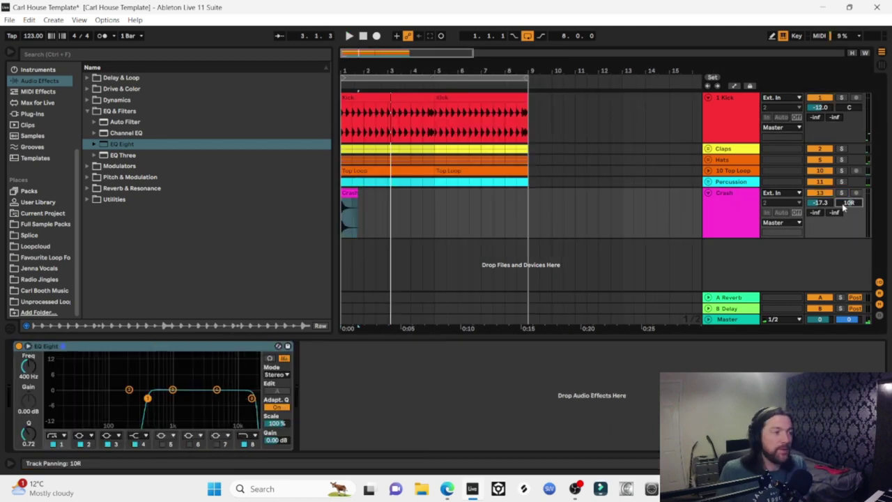
{"action": "left_click", "coordinate": [347, 194]}
{"action": "key", "text": "space"}
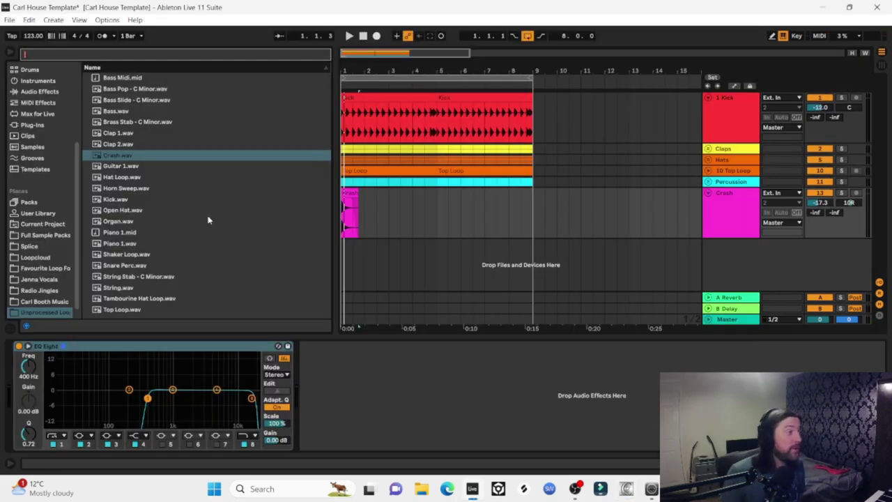
Place the Piano 1 MIDI clip on an Addictive Keys track from bar 1 and clear the plug-in search.
{"action": "left_click", "coordinate": [123, 246]}
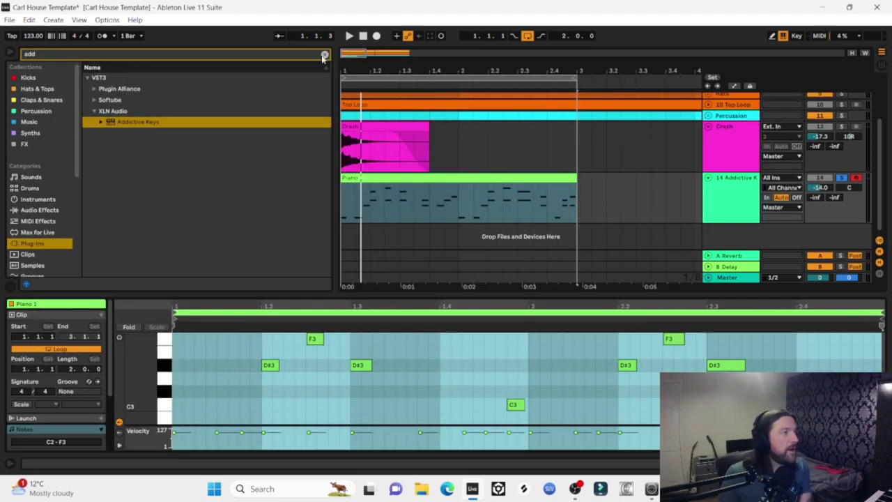
{"action": "left_click", "coordinate": [325, 58]}
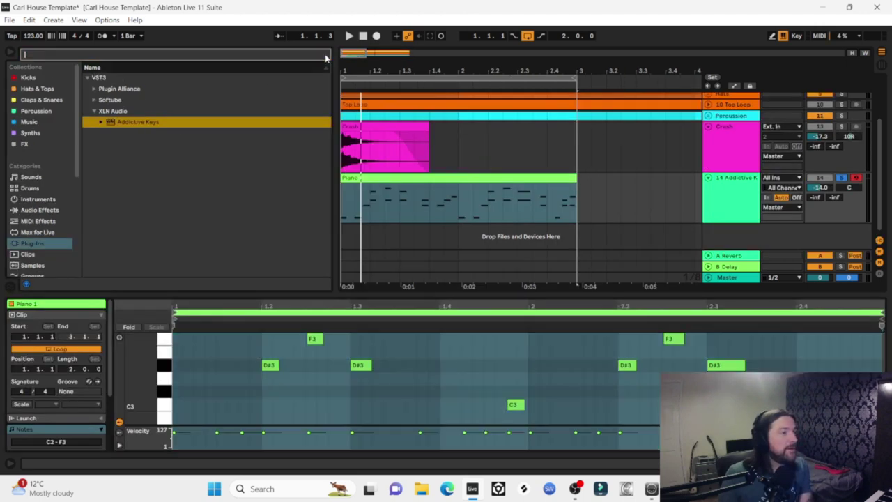
{"action": "left_click", "coordinate": [471, 179]}
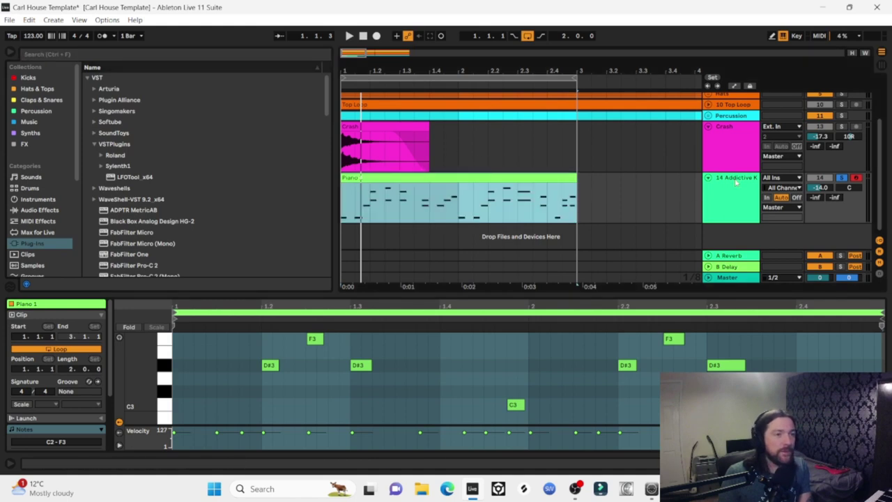
Open the Piano 1 clip in an enlarged note editor and play the piano soloed.
{"action": "left_click", "coordinate": [432, 195]}
{"action": "left_click", "coordinate": [434, 181]}
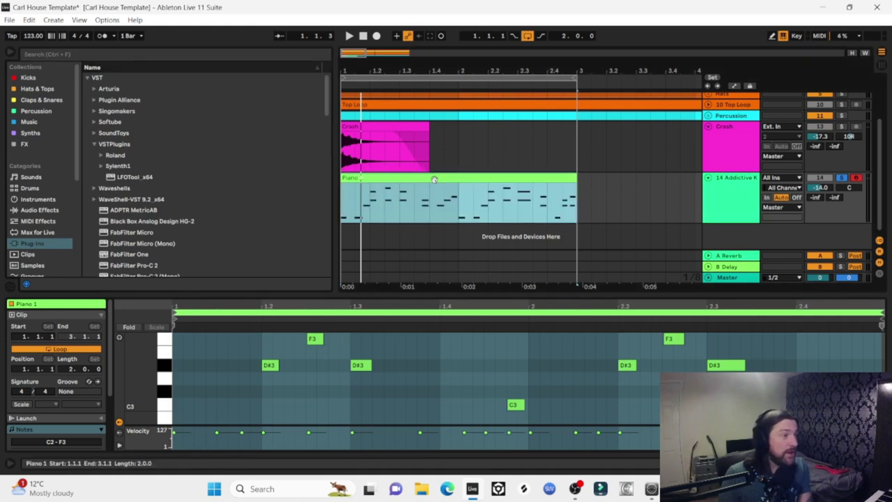
{"action": "left_click_drag", "start_coordinate": [554, 296], "coordinate": [550, 138]}
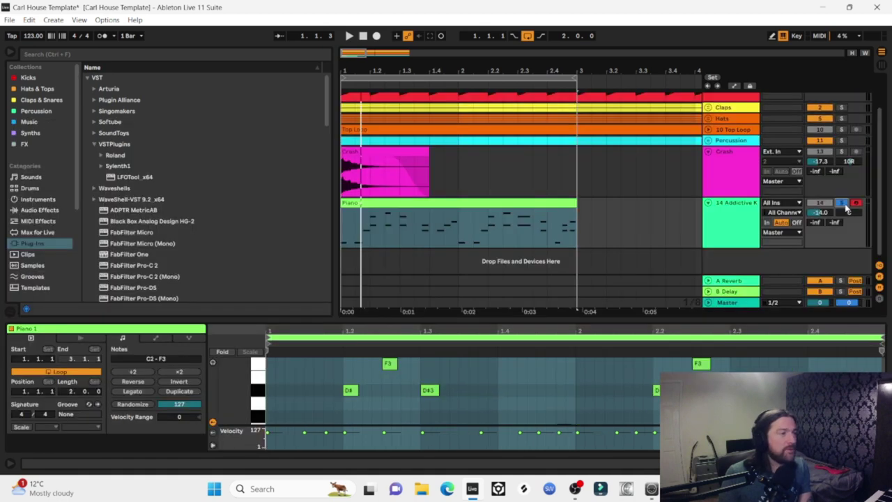
{"action": "key", "text": "space"}
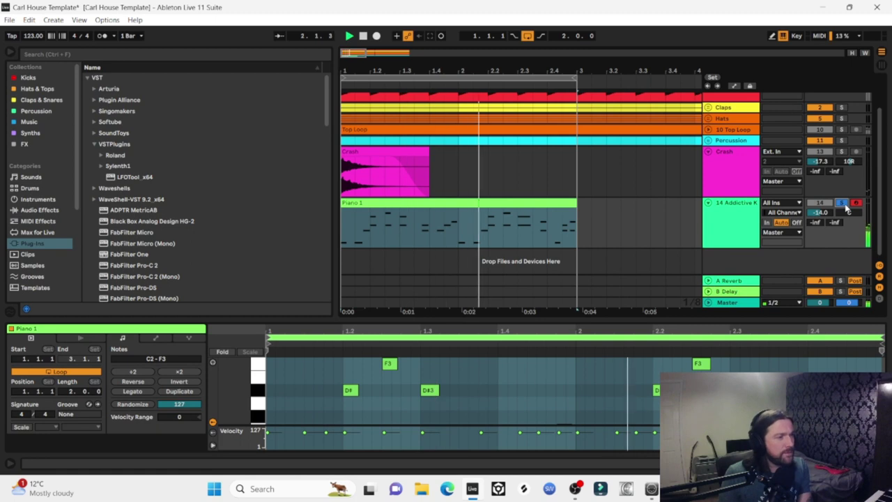
{"action": "key", "text": "space"}
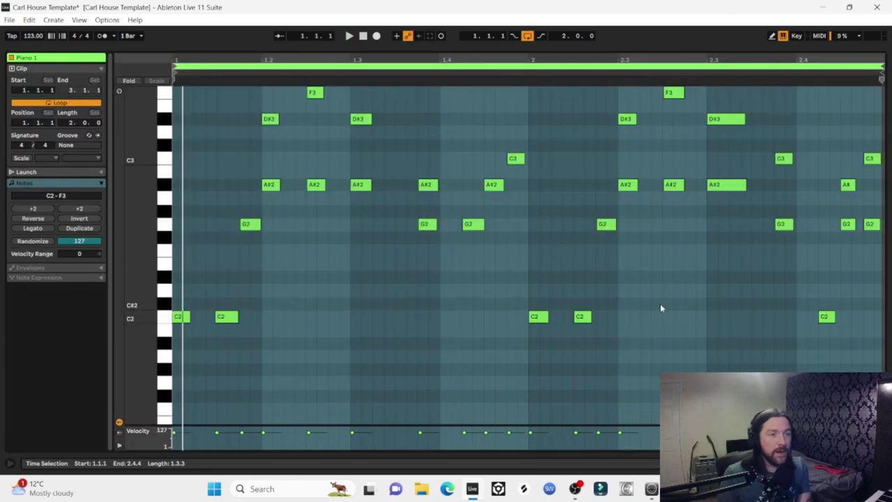
Examine the Piano 1 notes, marking the first bar and the second bar to compare the two phrases.
{"action": "scroll", "coordinate": [660, 303], "scroll_direction": "up", "scroll_amount": 3}
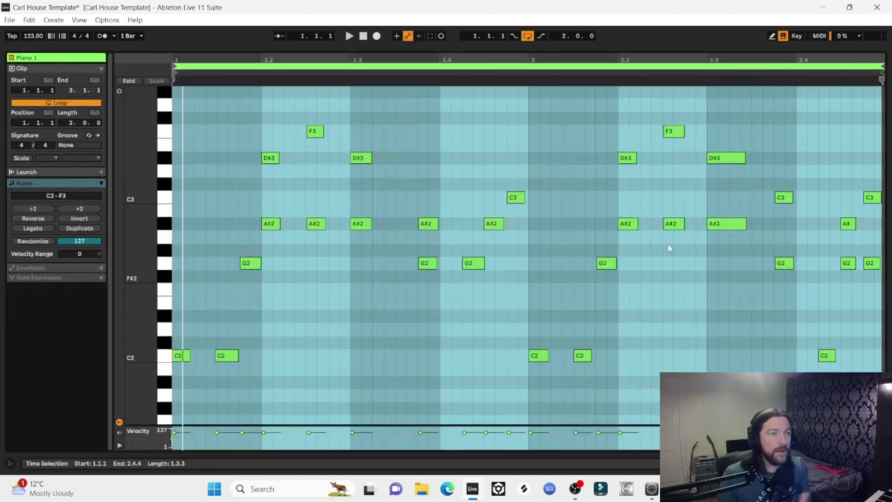
{"action": "left_click", "coordinate": [549, 133]}
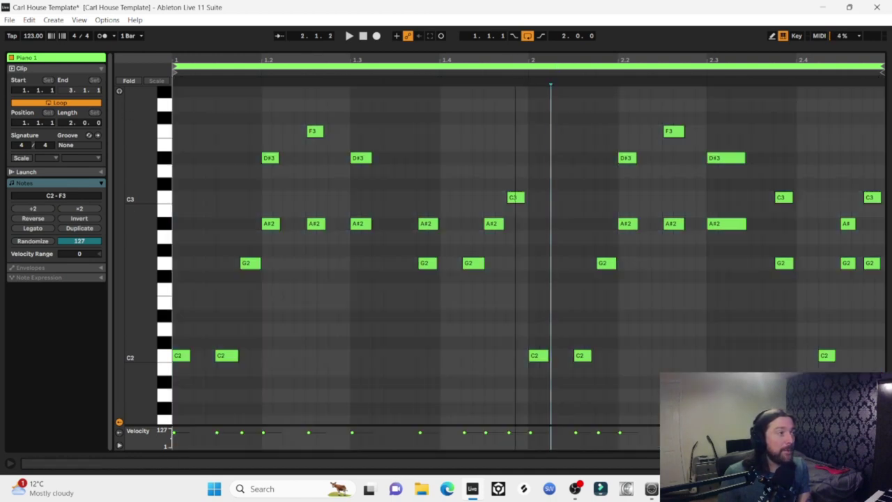
{"action": "left_click_drag", "start_coordinate": [519, 380], "coordinate": [146, 85]}
{"action": "left_click_drag", "start_coordinate": [550, 384], "coordinate": [886, 82]}
{"action": "left_click", "coordinate": [729, 272]}
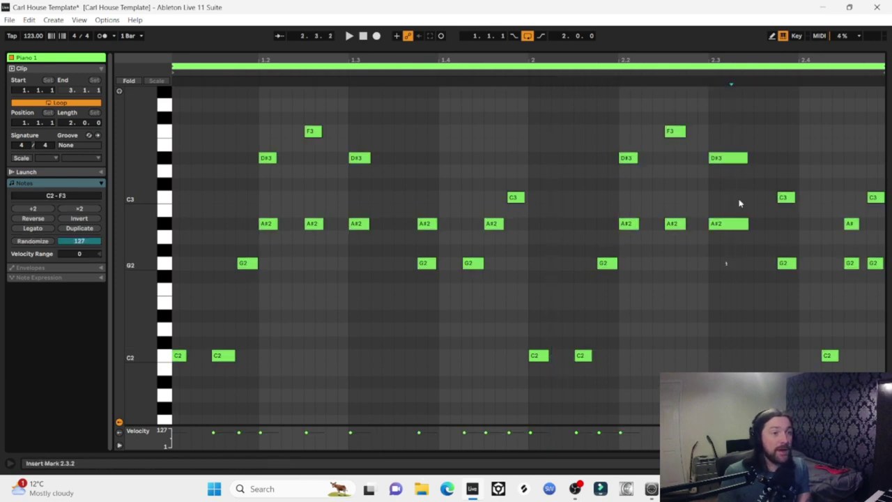
Mark the longer A#2 and D#3 notes at beat 2.3 and play back the Piano 1 clip.
{"action": "left_click_drag", "start_coordinate": [740, 204], "coordinate": [718, 150]}
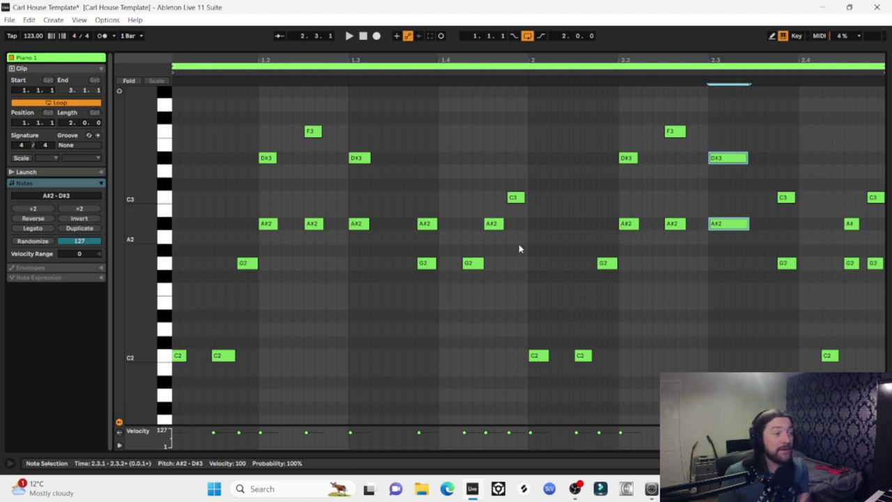
{"action": "left_click", "coordinate": [643, 239]}
{"action": "left_click", "coordinate": [349, 35]}
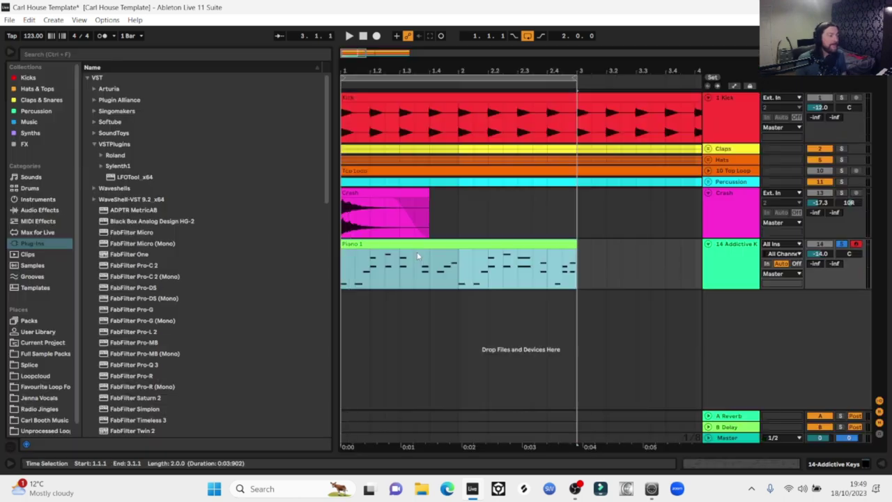
{"action": "key", "text": "space"}
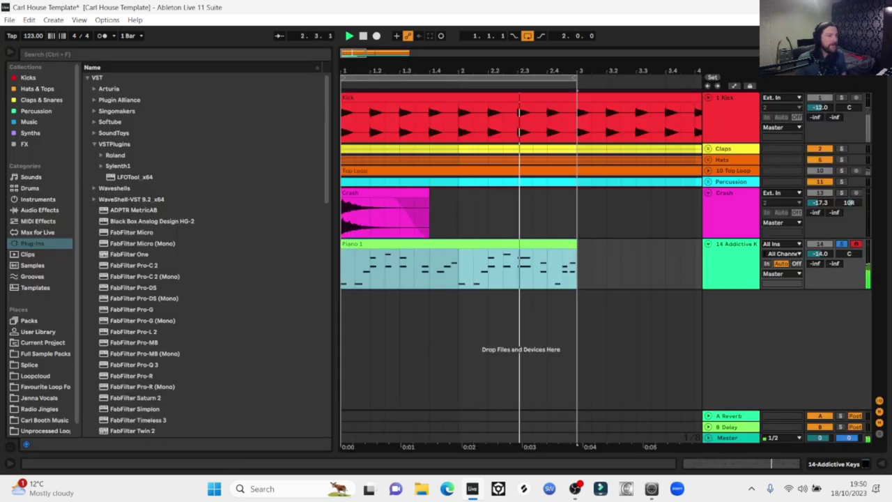
Replace the Addictive Keys MIDI track with the Piano 1.wav audio loop, placed from bar 1.
{"action": "left_click_drag", "start_coordinate": [539, 70], "coordinate": [539, 50]}
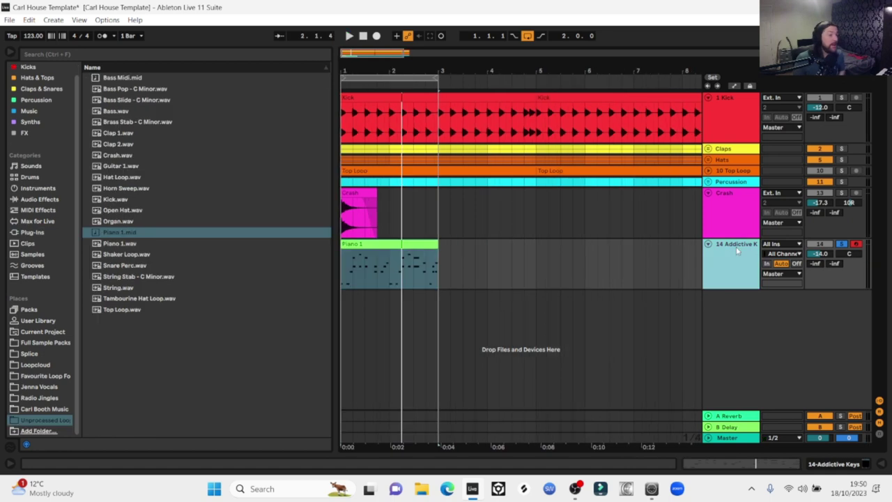
{"action": "key", "text": "Delete"}
{"action": "left_click_drag", "start_coordinate": [117, 243], "coordinate": [355, 251]}
{"action": "left_click_drag", "start_coordinate": [393, 71], "coordinate": [393, 42]}
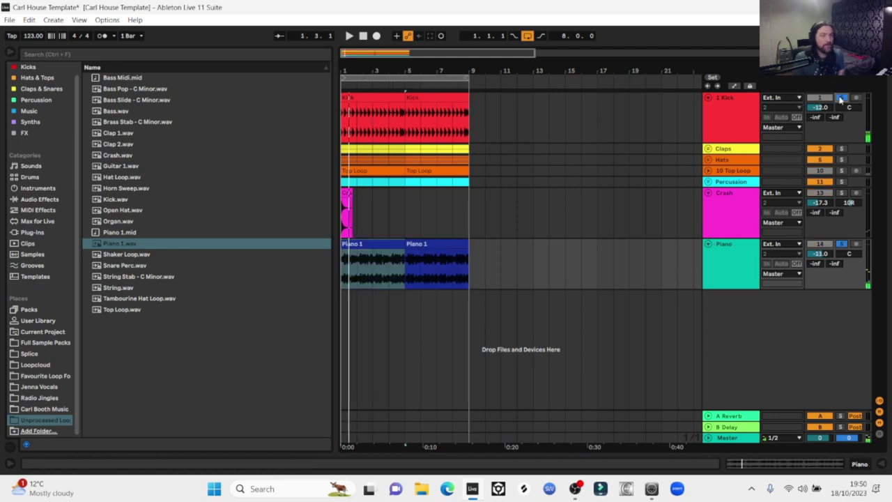
Recolour the Piano track dark blue to match its clips while playing it with the kick.
{"action": "key", "text": "space"}
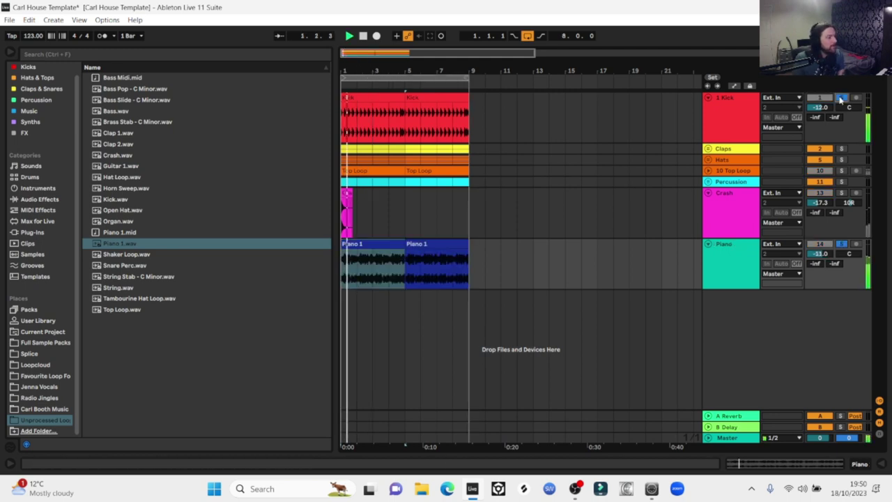
{"action": "left_click", "coordinate": [730, 246]}
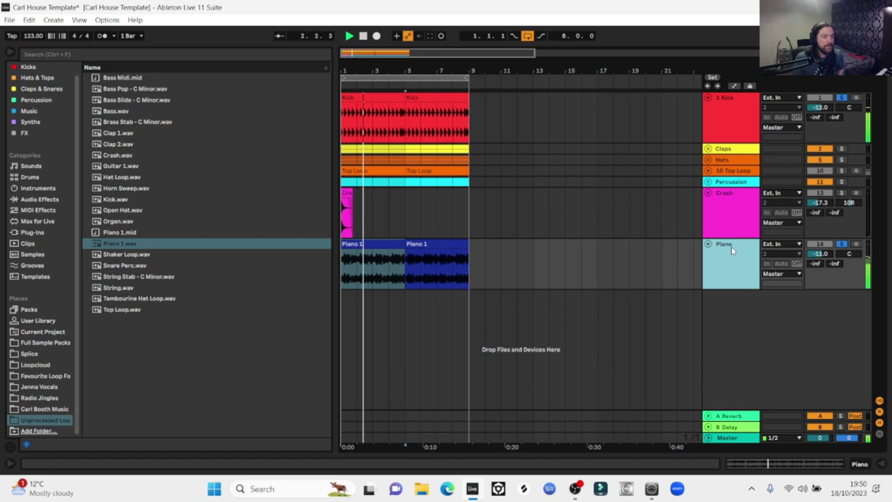
{"action": "right_click", "coordinate": [731, 246]}
{"action": "left_click", "coordinate": [822, 440]}
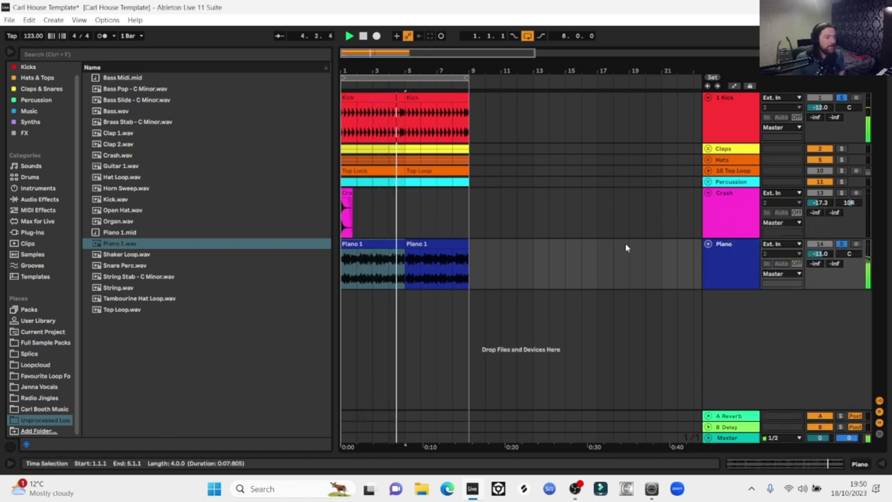
{"action": "key", "text": "space"}
Add EQ Eight to the Piano track with a gentler low cut at 135 Hz and a high cut at 8.80 kHz.
{"action": "left_click", "coordinate": [35, 199]}
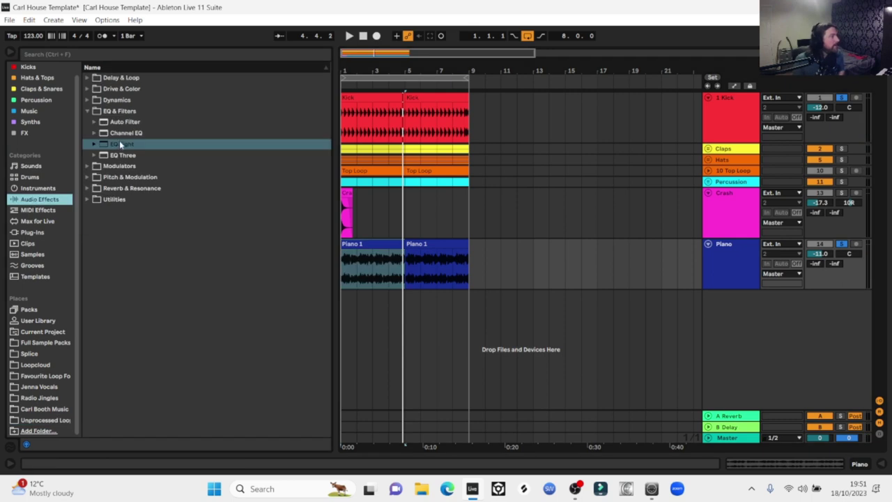
{"action": "double_click", "coordinate": [120, 144]}
{"action": "key", "text": "space"}
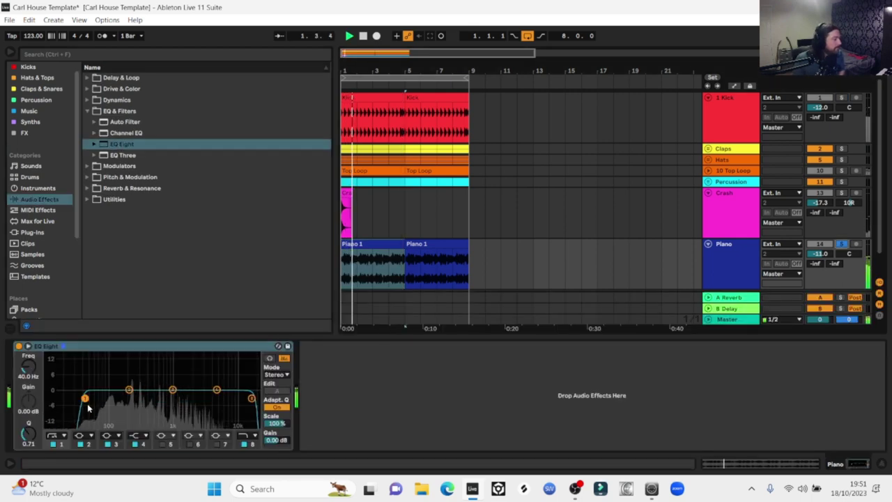
{"action": "left_click_drag", "start_coordinate": [84, 398], "coordinate": [118, 398]}
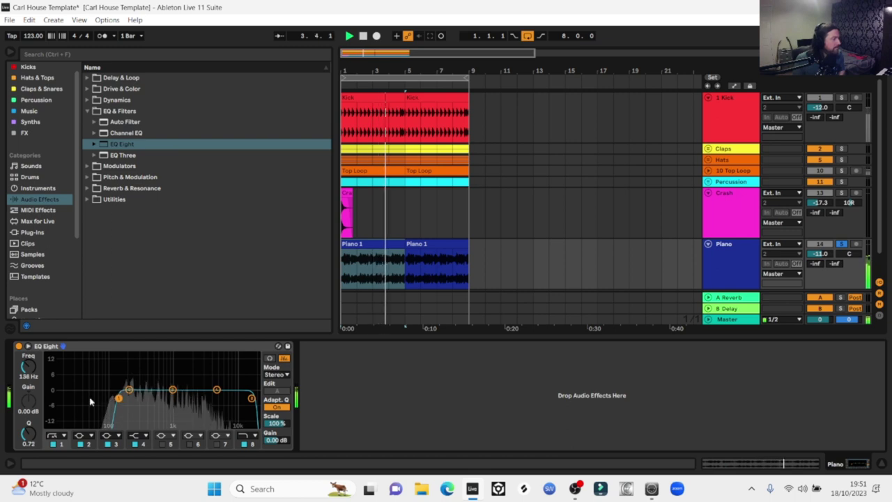
{"action": "left_click", "coordinate": [54, 435]}
{"action": "left_click", "coordinate": [58, 377]}
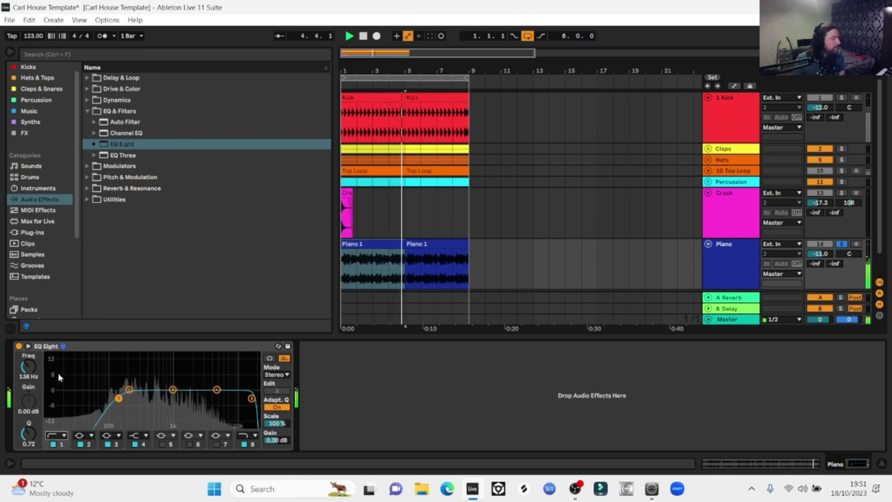
{"action": "mouse_move", "coordinate": [119, 398]}
{"action": "left_mouse_down"}
{"action": "mouse_move", "coordinate": [111, 398]}
{"action": "mouse_move", "coordinate": [118, 399]}
{"action": "left_mouse_up"}
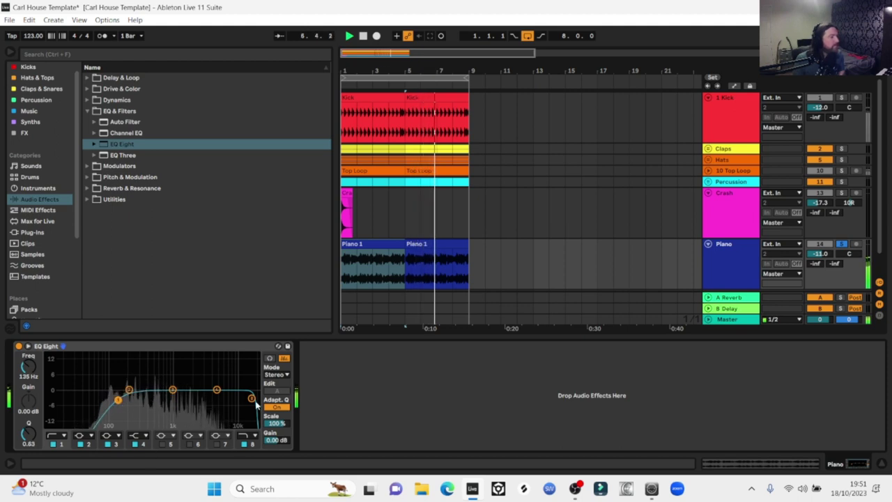
{"action": "left_click_drag", "start_coordinate": [252, 398], "coordinate": [232, 400]}
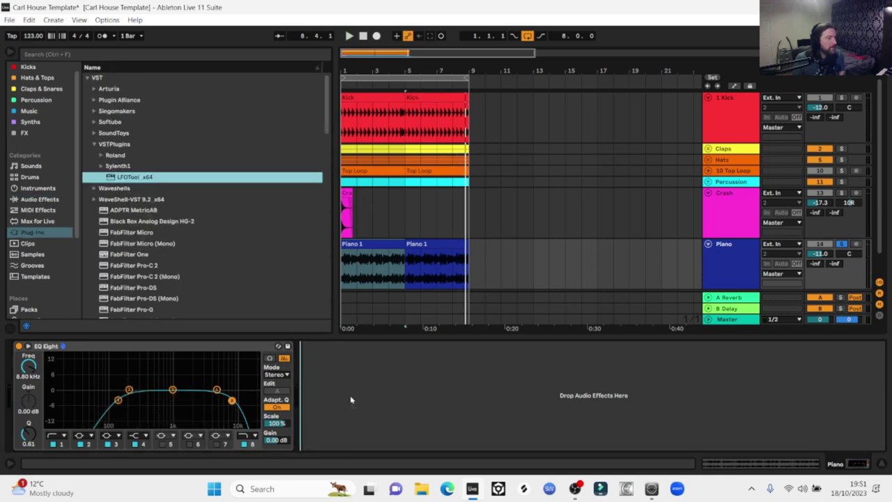
Add LFOTool after the Piano's EQ Eight and set the Piano volume to -12.0 dB while soloed with the kick.
{"action": "key", "text": "Return"}
{"action": "key", "text": "space"}
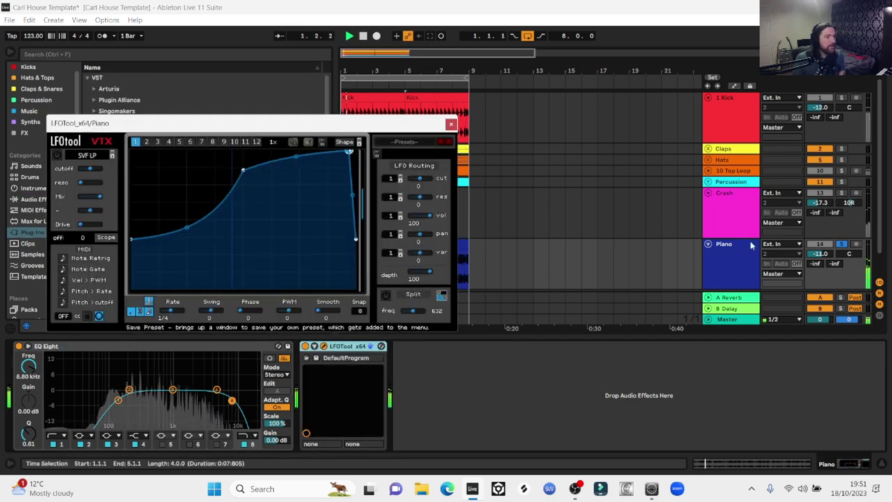
{"action": "left_click", "coordinate": [842, 97], "text": "ctrl"}
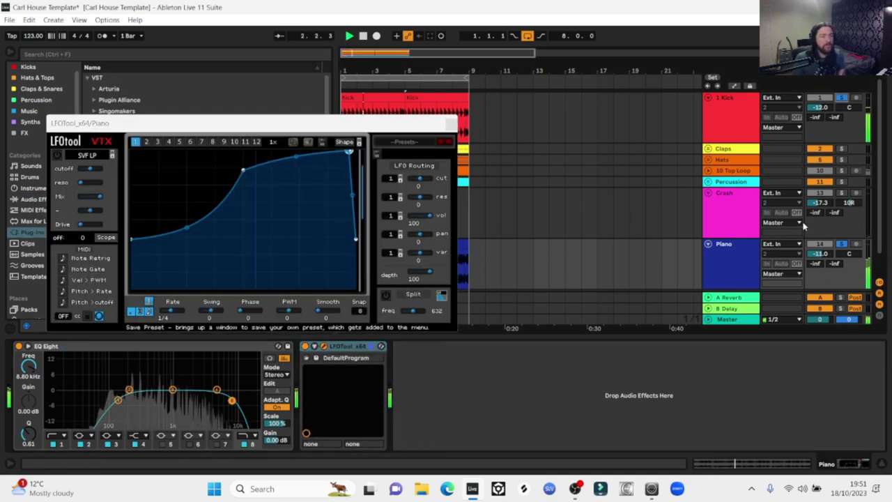
{"action": "left_click_drag", "start_coordinate": [821, 252], "coordinate": [848, 262]}
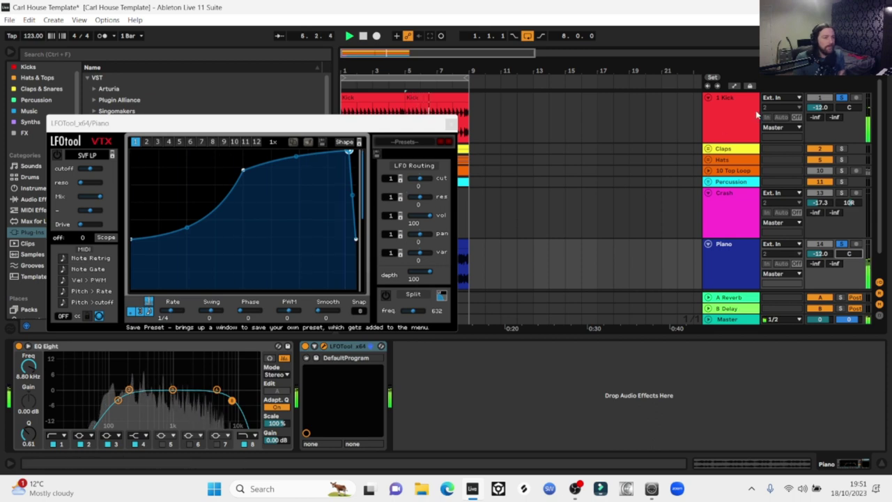
{"action": "left_click", "coordinate": [451, 124]}
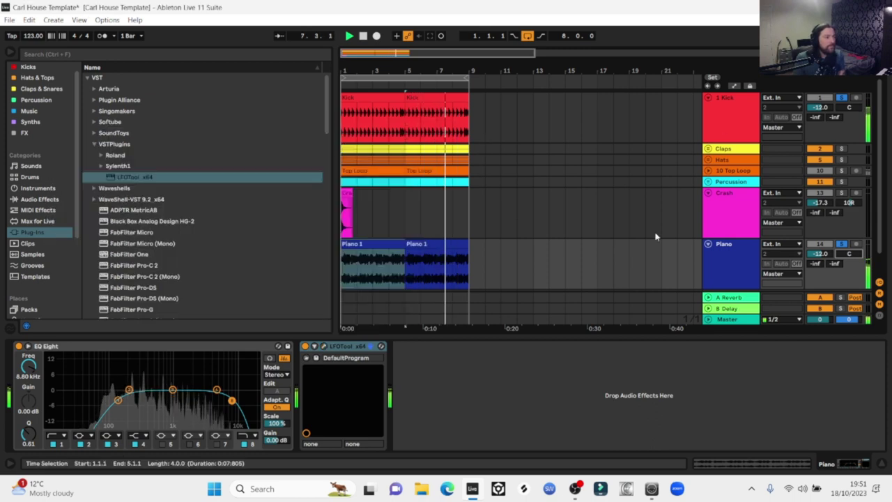
Duplicate the clips on all tracks to extend the arrangement to 32 bars.
{"action": "left_click", "coordinate": [748, 256]}
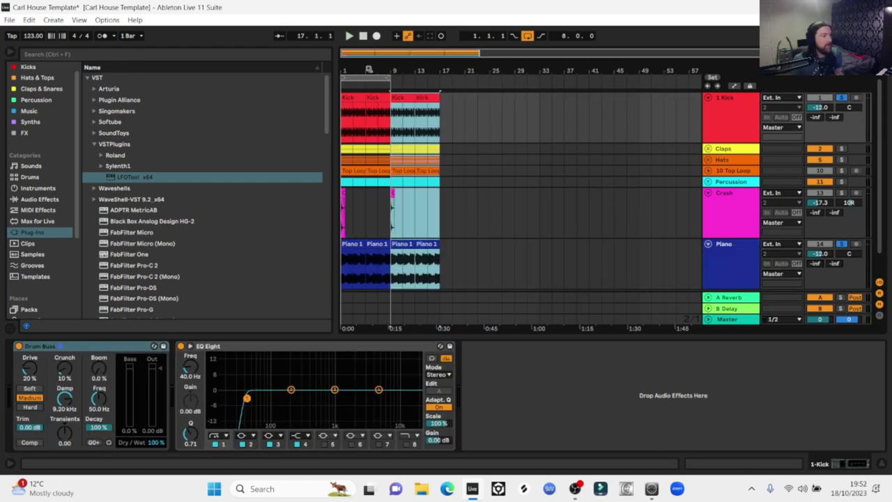
{"action": "key", "text": "ctrl+d"}
{"action": "key", "text": "ctrl+d"}
{"action": "left_click", "coordinate": [414, 212]}
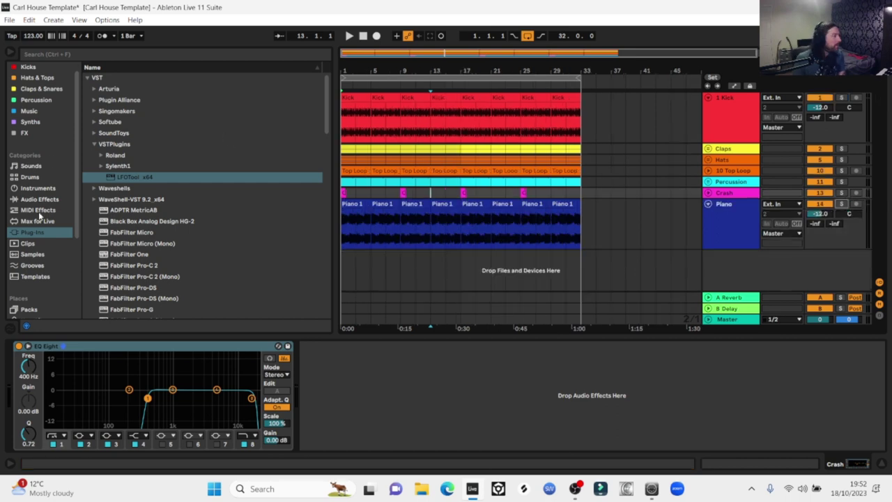
Create a MIDI track below the Piano with Operator's Guitar Bass preset.
{"action": "scroll", "coordinate": [38, 211], "scroll_direction": "down", "scroll_amount": 5}
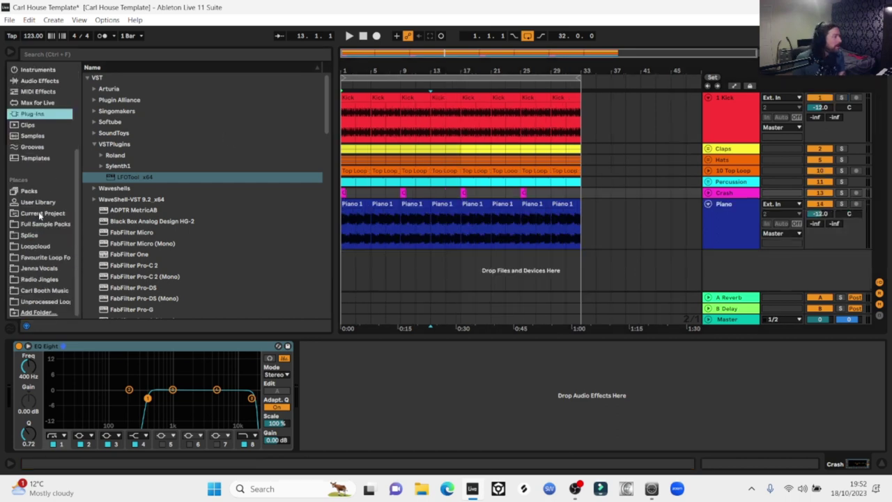
{"action": "left_click", "coordinate": [44, 302]}
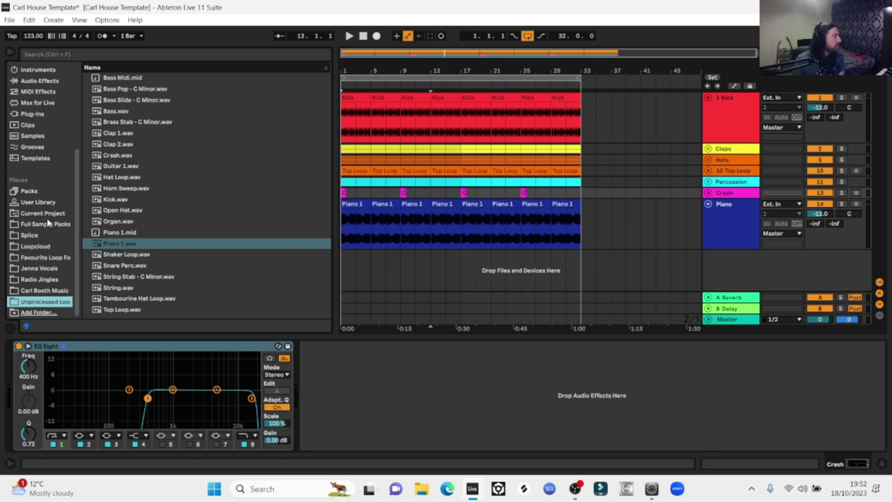
{"action": "scroll", "coordinate": [41, 123], "scroll_direction": "up", "scroll_amount": 3}
{"action": "left_click", "coordinate": [39, 118]}
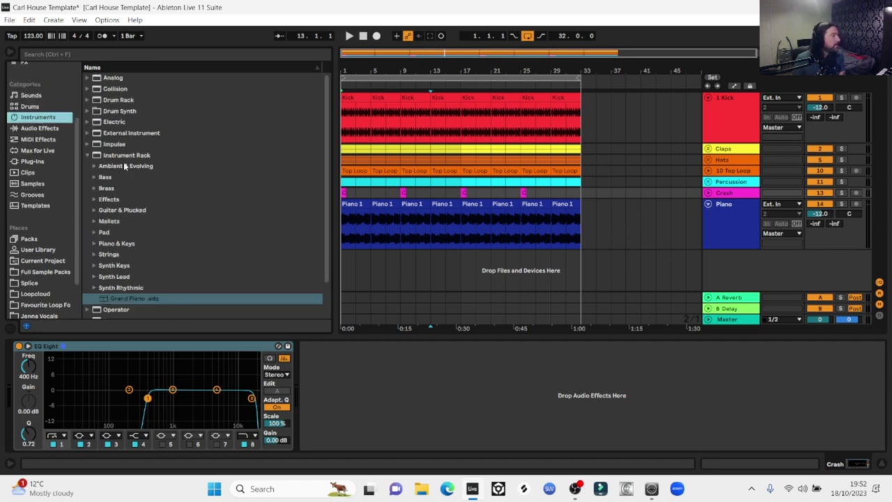
{"action": "left_click", "coordinate": [88, 154]}
{"action": "left_click", "coordinate": [88, 166]}
{"action": "left_click", "coordinate": [95, 190]}
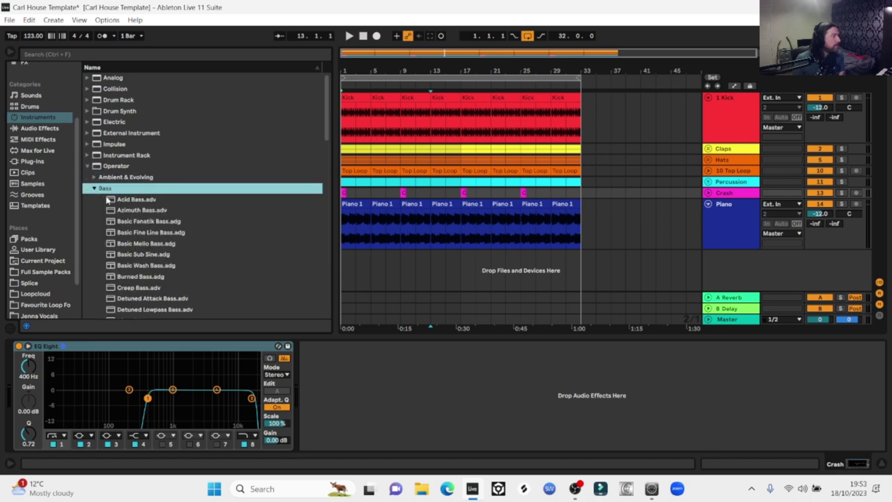
{"action": "scroll", "coordinate": [150, 261], "scroll_direction": "down", "scroll_amount": 5}
{"action": "left_click", "coordinate": [138, 273]}
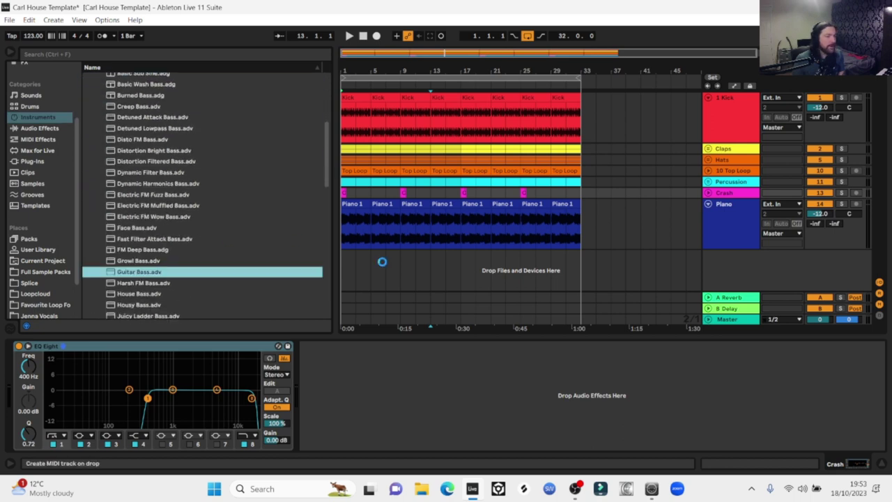
{"action": "left_click_drag", "start_coordinate": [382, 261], "coordinate": [382, 262]}
Place the Bass Midi clip on the Guitar Bass track from bar 1, view its notes enlarged and play it.
{"action": "scroll", "coordinate": [35, 280], "scroll_direction": "down", "scroll_amount": 3}
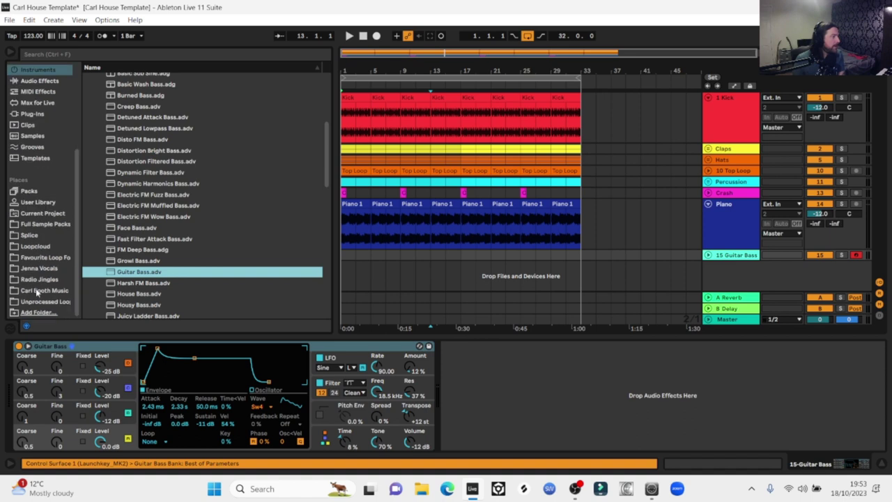
{"action": "left_click", "coordinate": [40, 303]}
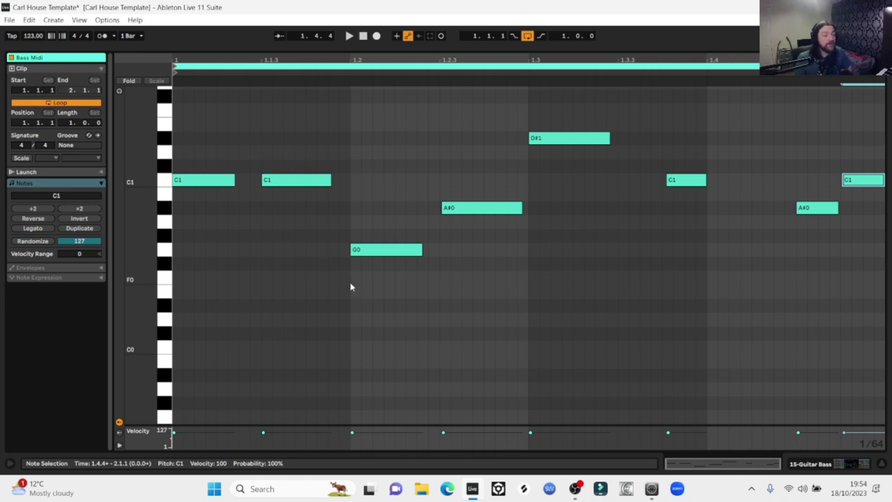
{"action": "key", "text": "space"}
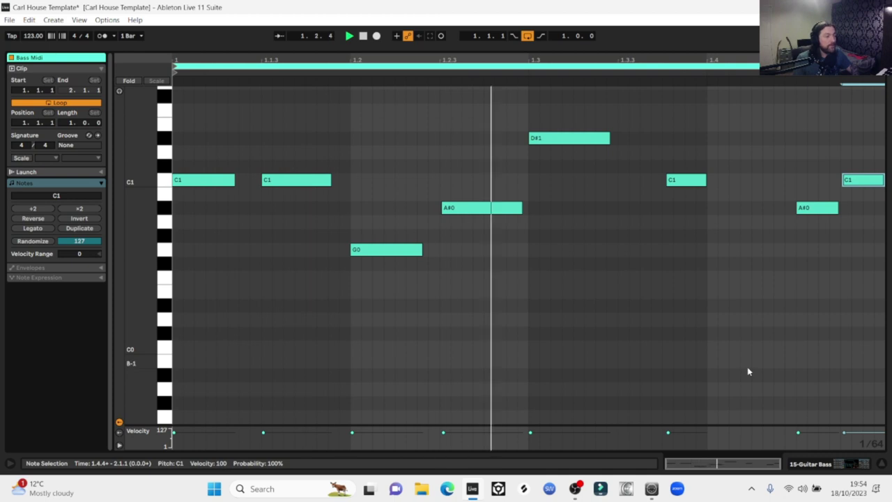
{"action": "left_click", "coordinate": [880, 467]}
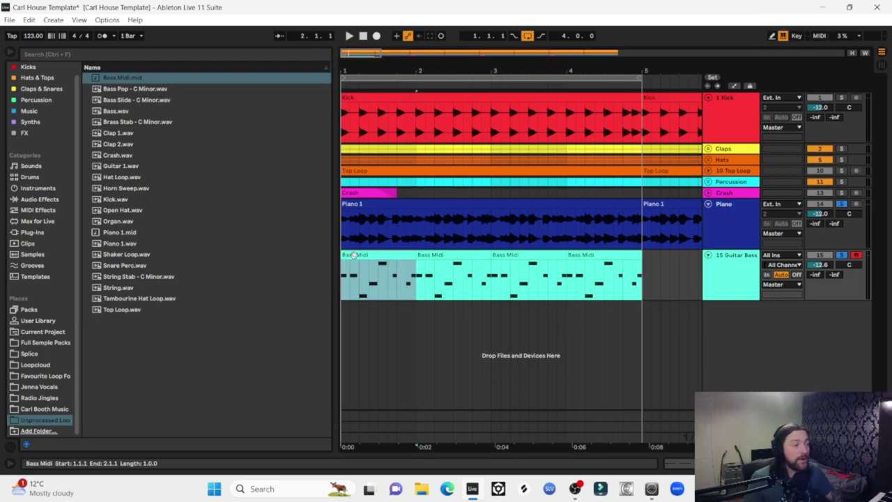
{"action": "key", "text": "space"}
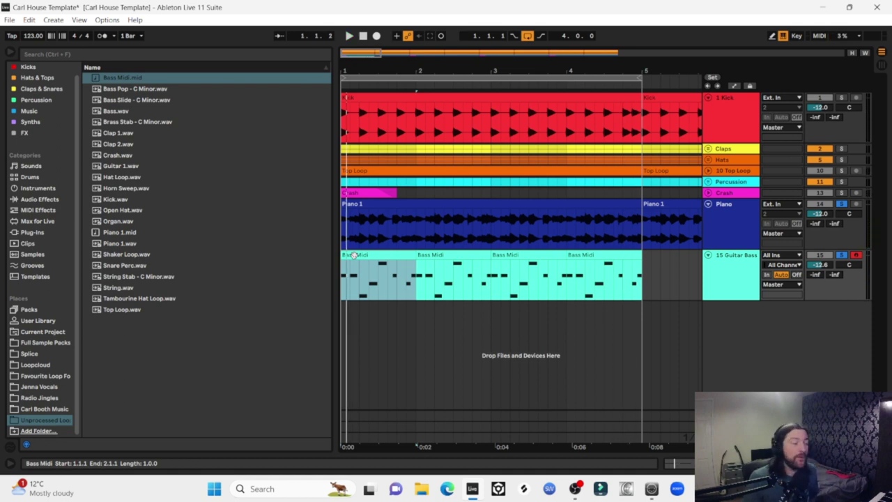
Replace the Guitar Bass track with the Bass.wav audio loop from bar 1 and play it soloed.
{"action": "left_click", "coordinate": [724, 268]}
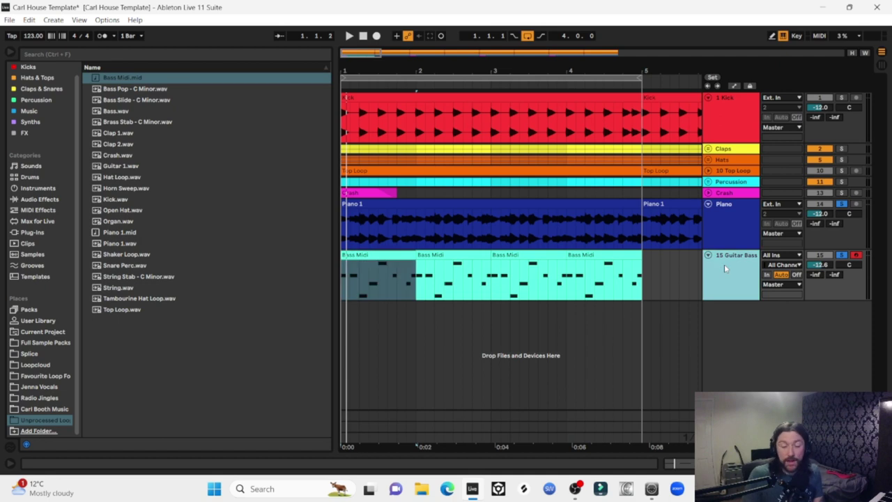
{"action": "key", "text": "Delete"}
{"action": "left_click", "coordinate": [476, 220]}
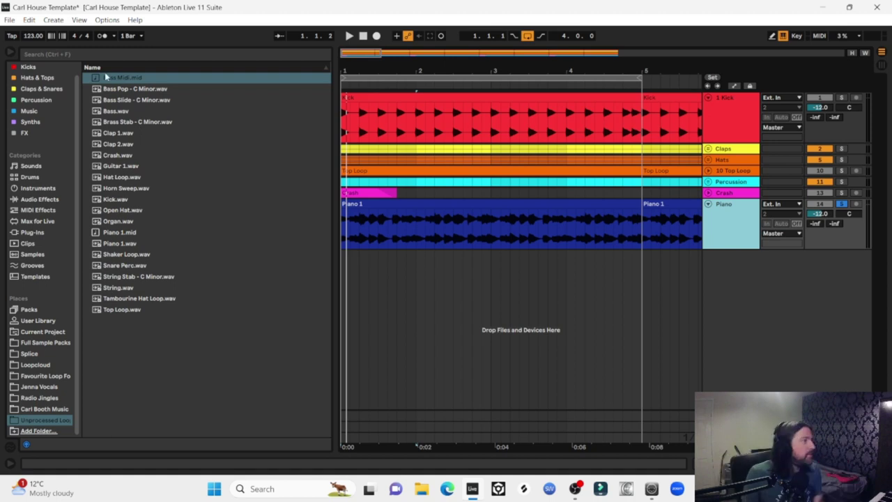
{"action": "left_click_drag", "start_coordinate": [115, 111], "coordinate": [346, 277]}
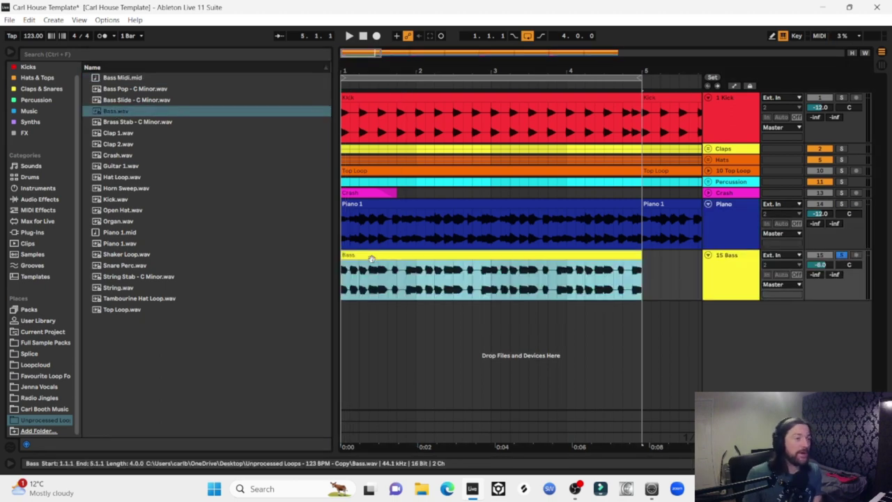
{"action": "key", "text": "space"}
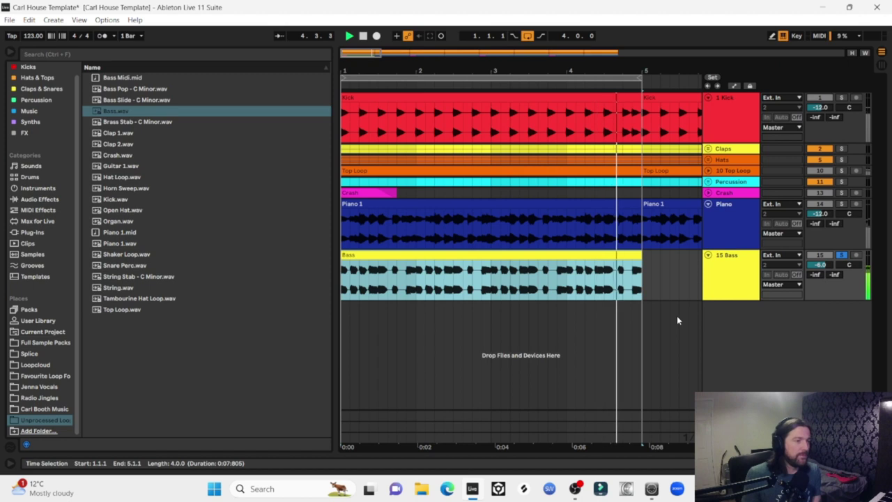
{"action": "key", "text": "space"}
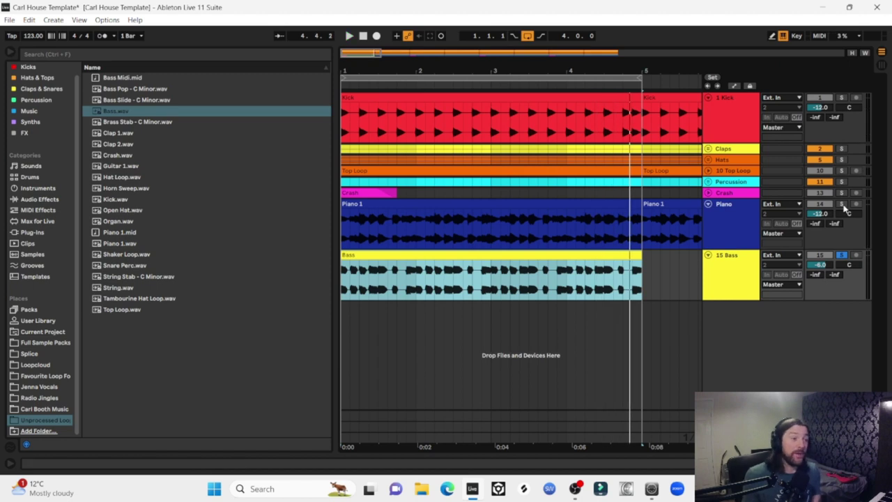
Play the soloed Piano and Bass loops together from bar 1 and set the Bass track's volume to -10 dB.
{"action": "left_click", "coordinate": [366, 207]}
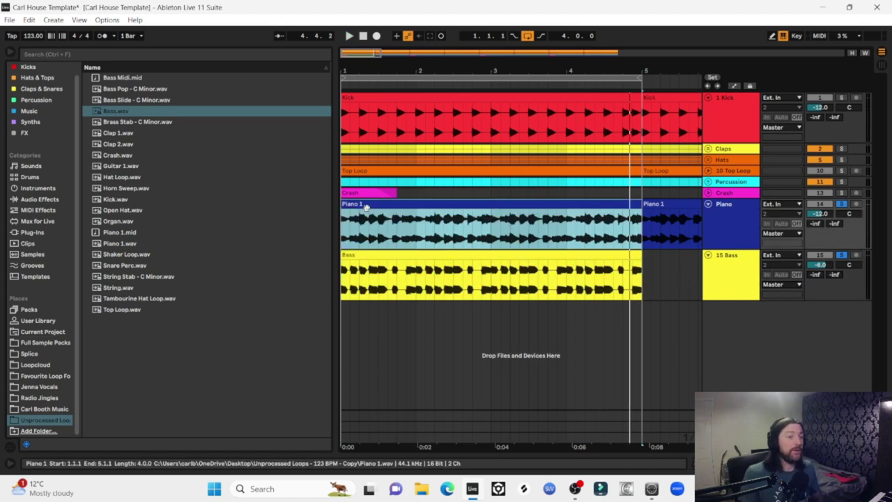
{"action": "key", "text": "space"}
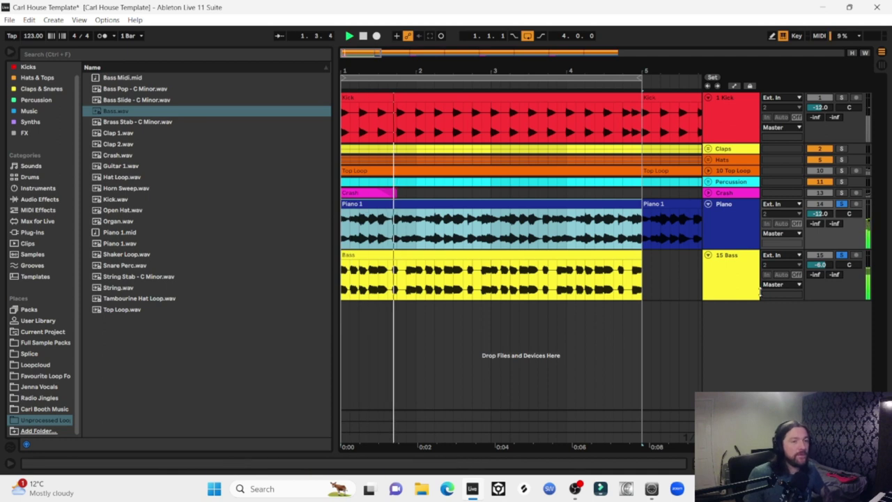
{"action": "left_click", "coordinate": [819, 269]}
{"action": "type", "text": "-9"}
{"action": "key", "text": "Return"}
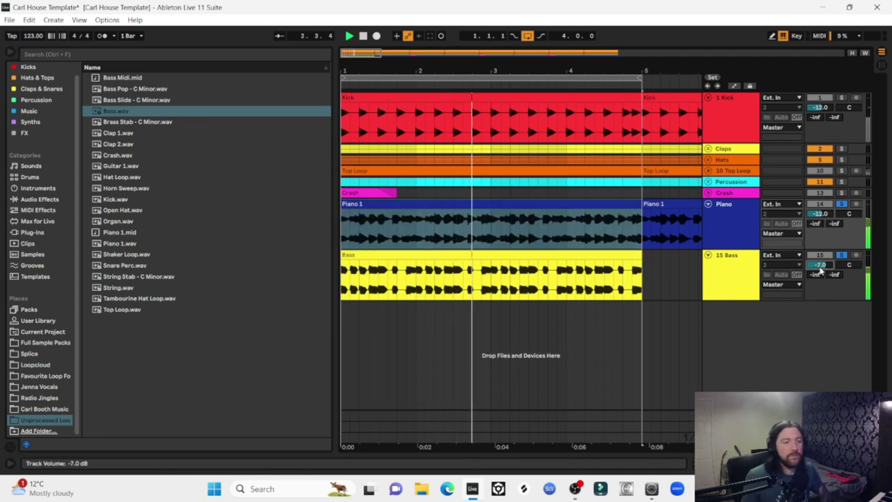
{"action": "key", "text": "Down"}
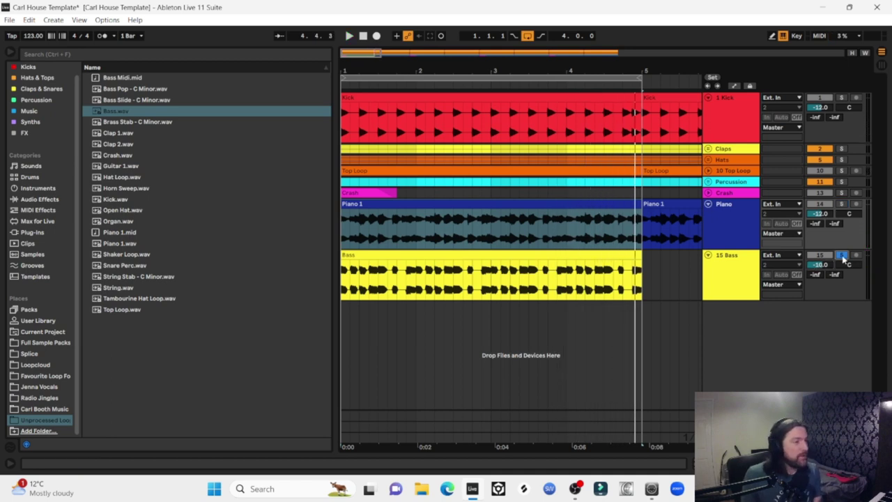
Add the MaxxBass Mono plug-in to the Bass track and load its Dies Bassum preset.
{"action": "left_click", "coordinate": [557, 259]}
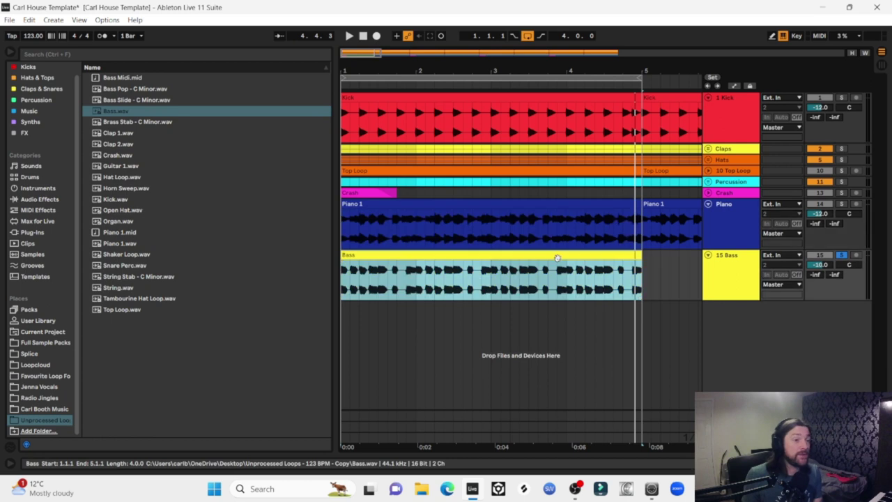
{"action": "left_click", "coordinate": [384, 255]}
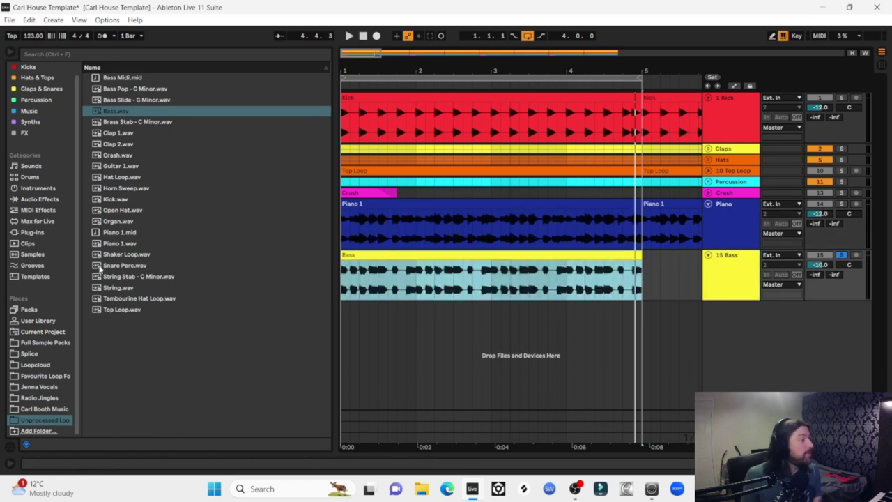
{"action": "left_click", "coordinate": [31, 233]}
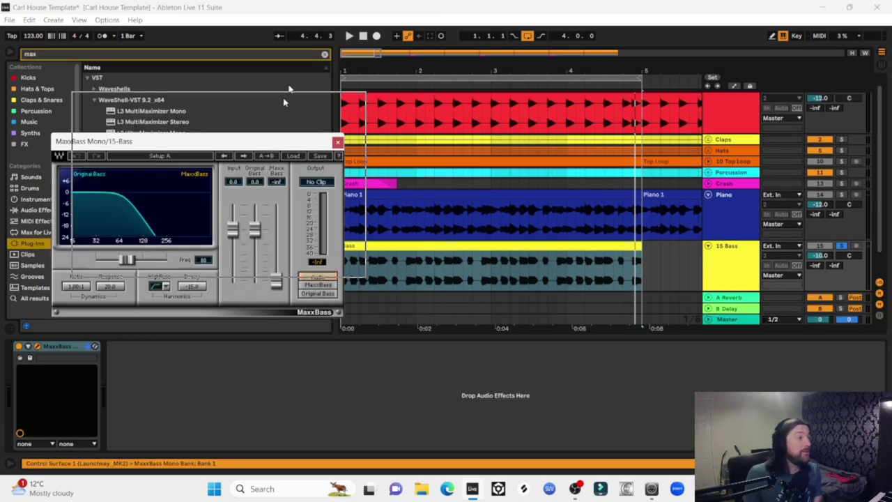
{"action": "left_click_drag", "start_coordinate": [266, 142], "coordinate": [307, 76]}
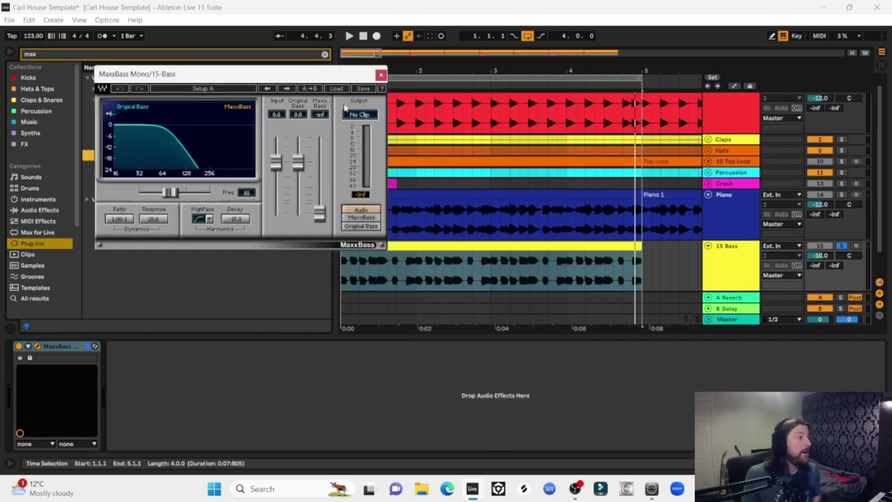
{"action": "left_click", "coordinate": [336, 89]}
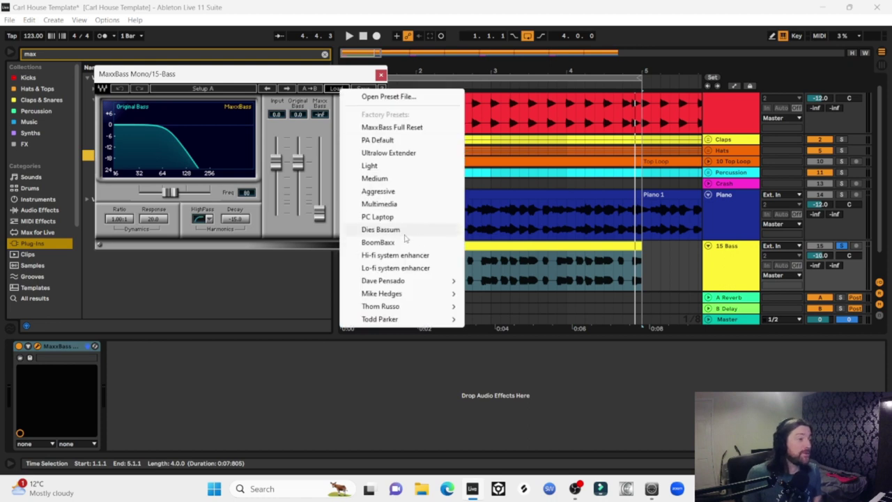
{"action": "left_click", "coordinate": [381, 229]}
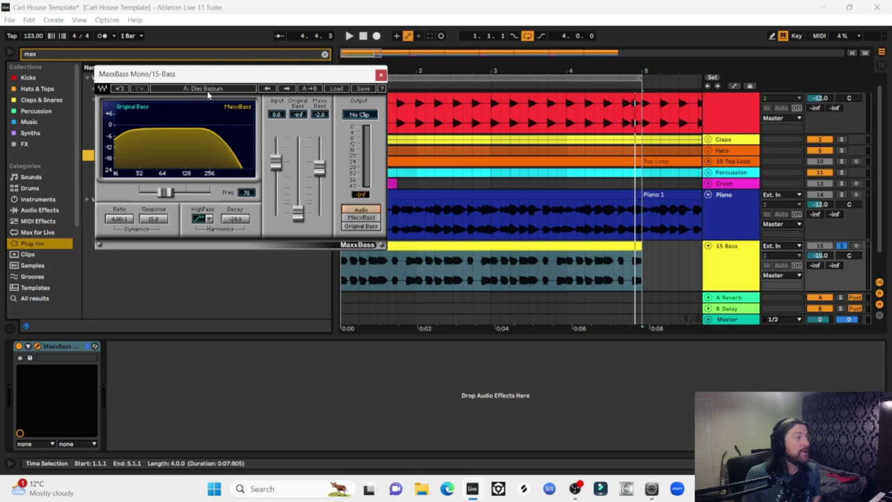
Play the soloed bass loop with MaxxBass bypassed and enabled to compare the sound, and close the plug-in window.
{"action": "left_click", "coordinate": [408, 246]}
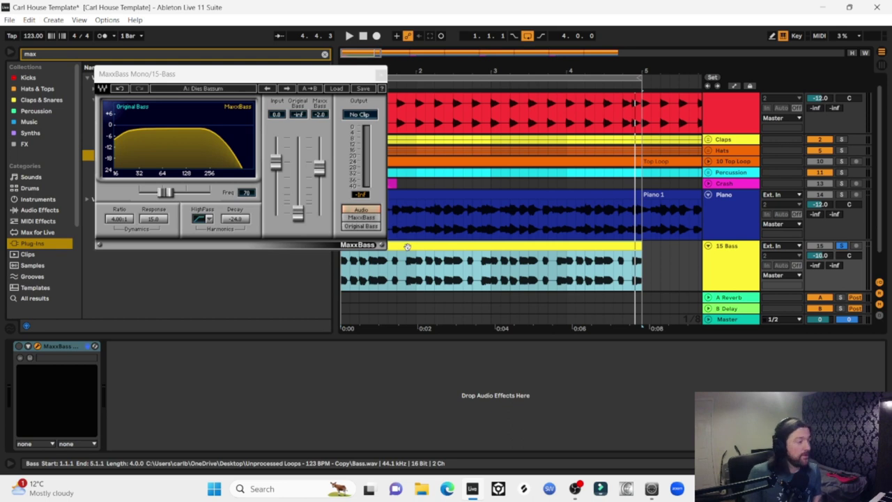
{"action": "key", "text": "space"}
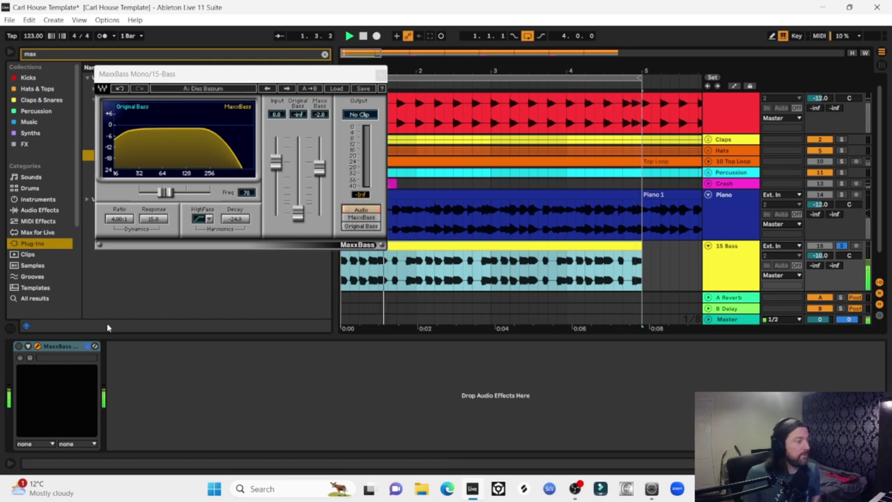
{"action": "left_click", "coordinate": [19, 347]}
{"action": "key", "text": "space"}
{"action": "key", "text": "space"}
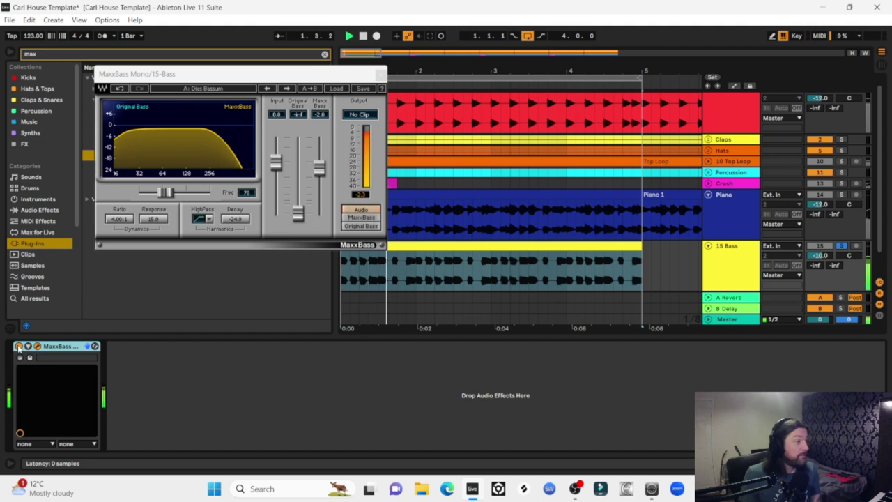
{"action": "key", "text": "space"}
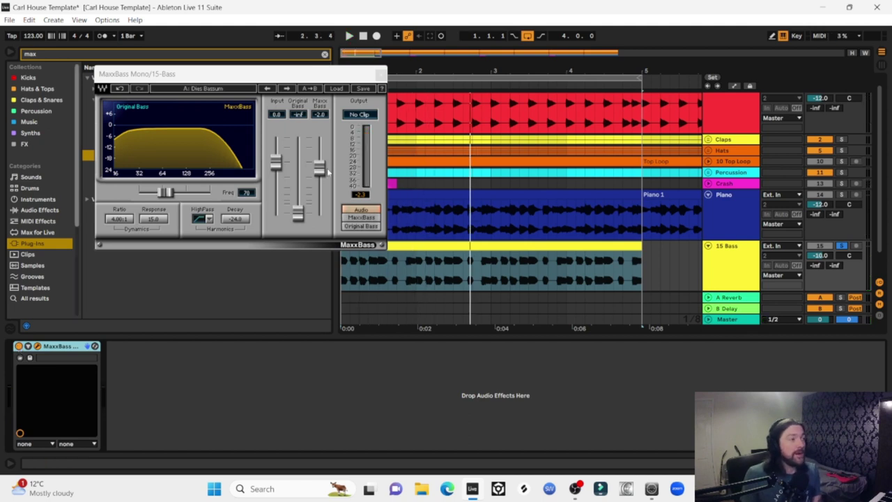
{"action": "left_click_drag", "start_coordinate": [319, 167], "coordinate": [319, 169]}
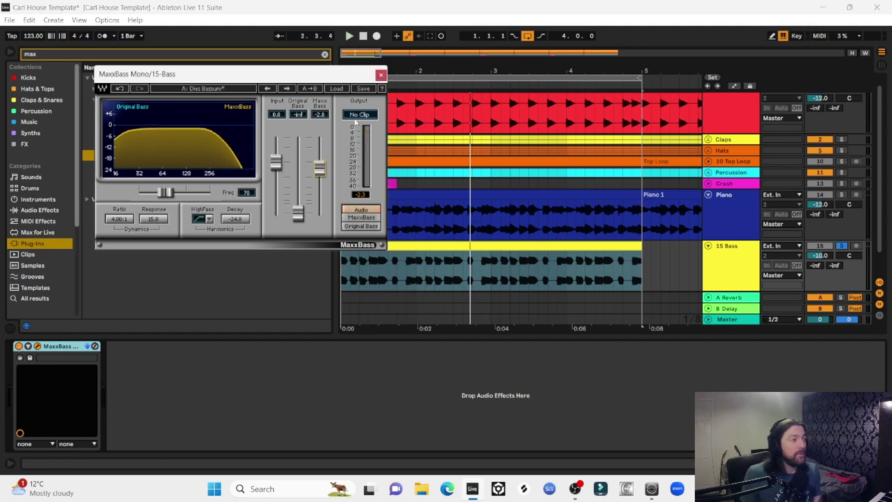
{"action": "left_click", "coordinate": [380, 74]}
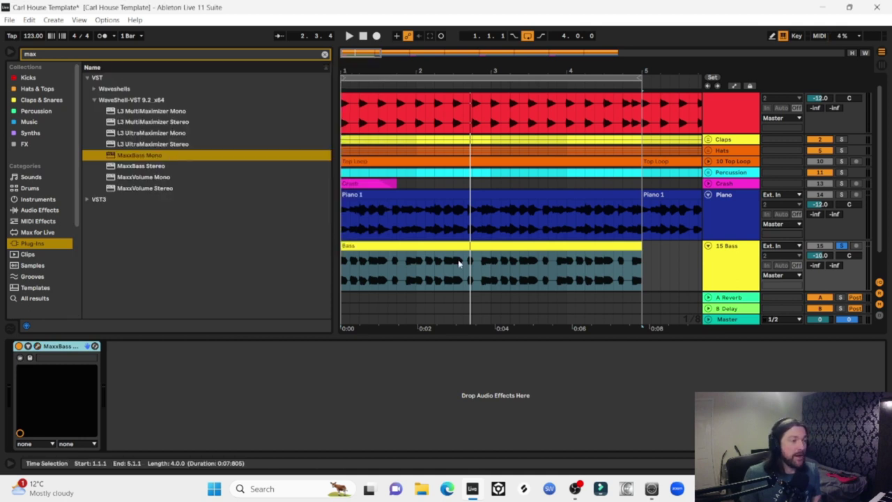
Add the GTR Amp Mono plug-in before MaxxBass on the Bass track and load the Bass ActivatorAmp preset ACTv_Presence.
{"action": "left_click", "coordinate": [428, 248]}
{"action": "key", "text": "ctrl+f"}
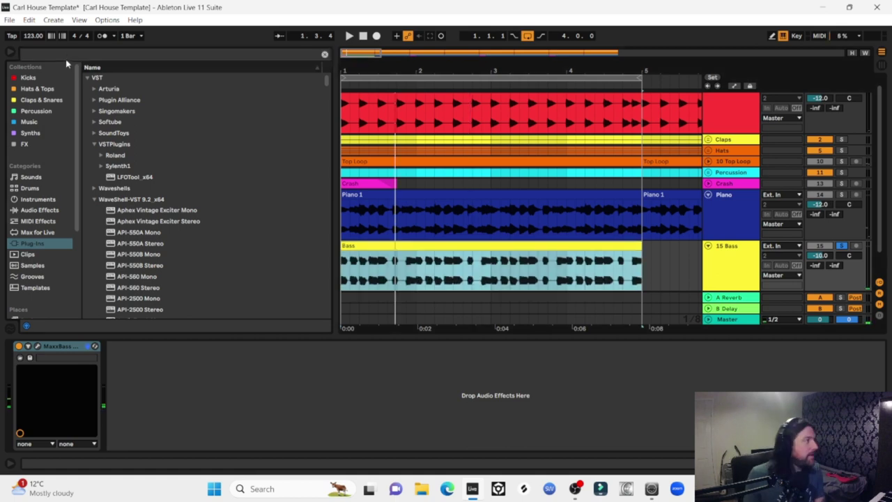
{"action": "left_click", "coordinate": [67, 55]}
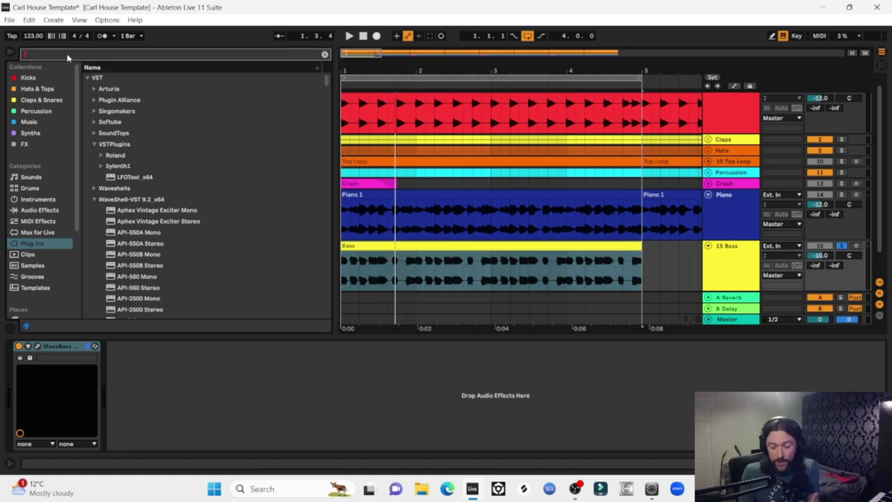
{"action": "type", "text": "gtr"}
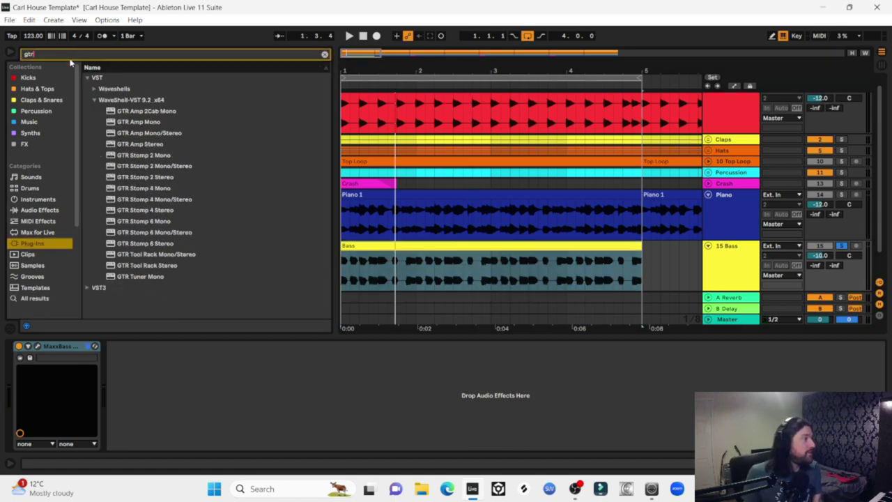
{"action": "double_click", "coordinate": [118, 122]}
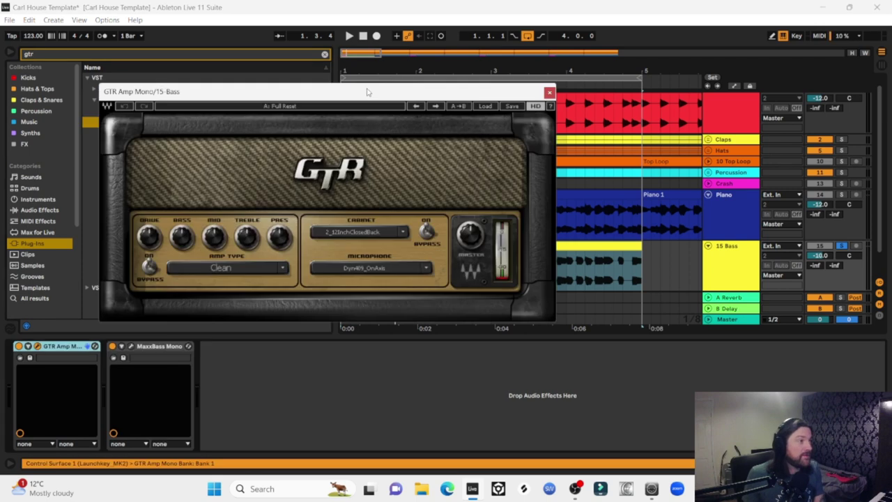
{"action": "left_click_drag", "start_coordinate": [365, 87], "coordinate": [297, 44]}
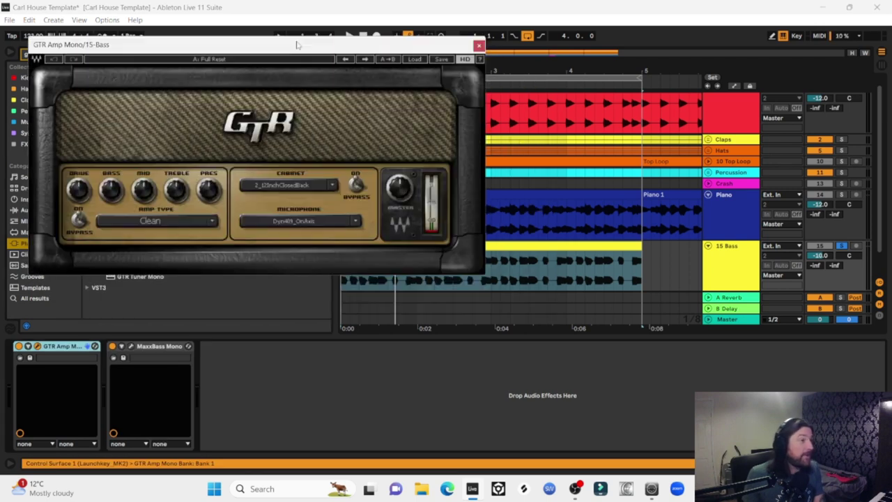
{"action": "left_click", "coordinate": [416, 59]}
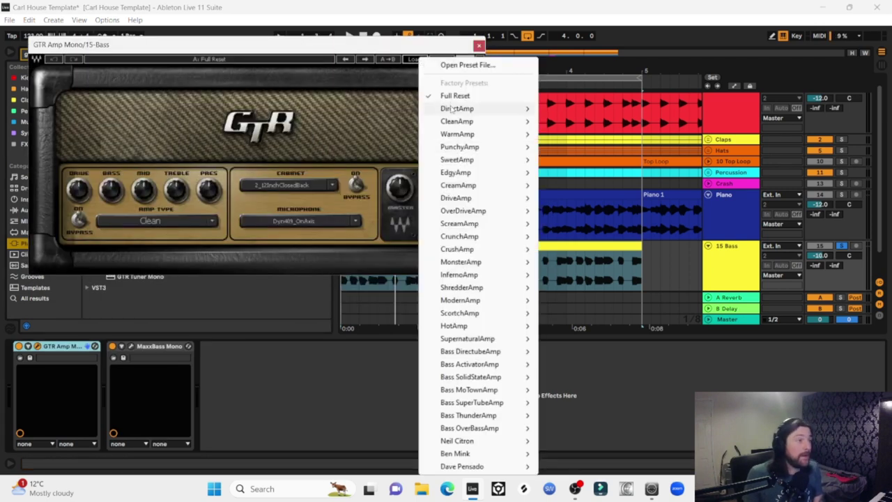
{"action": "mouse_move", "coordinate": [490, 355]}
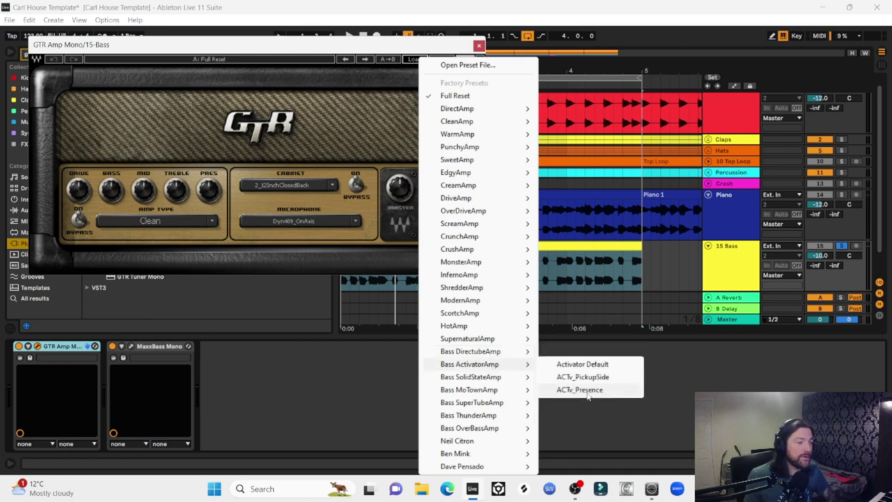
{"action": "left_click", "coordinate": [591, 392]}
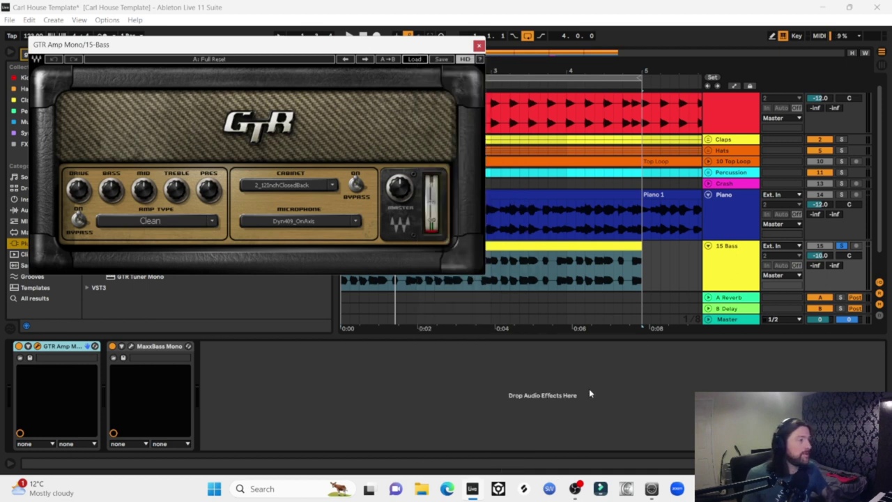
Fine-tune the GTR amp's Direct amount while the bass loop plays and set its Drive to 2.0.
{"action": "key", "text": "space"}
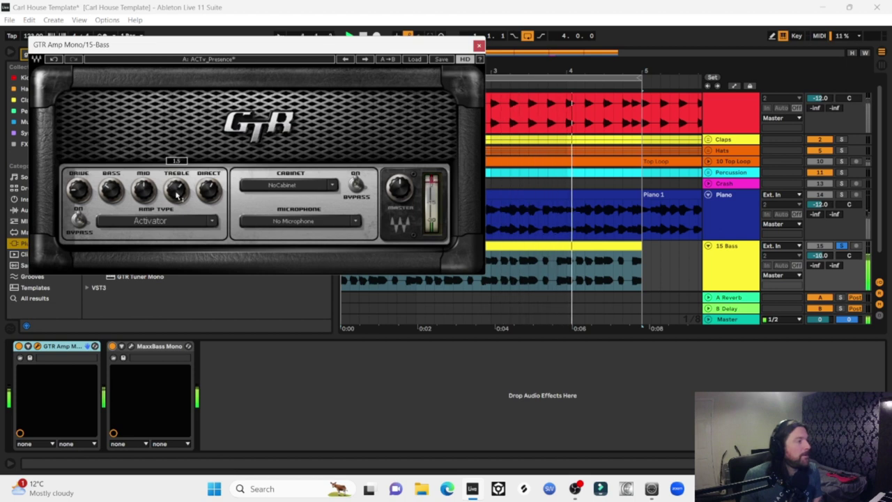
{"action": "left_click_drag", "start_coordinate": [204, 198], "coordinate": [204, 192]}
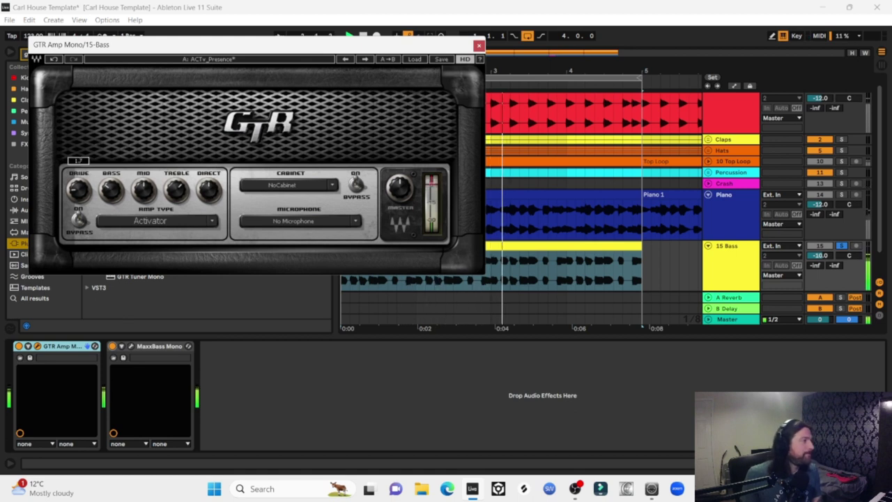
{"action": "left_click_drag", "start_coordinate": [77, 194], "coordinate": [76, 191]}
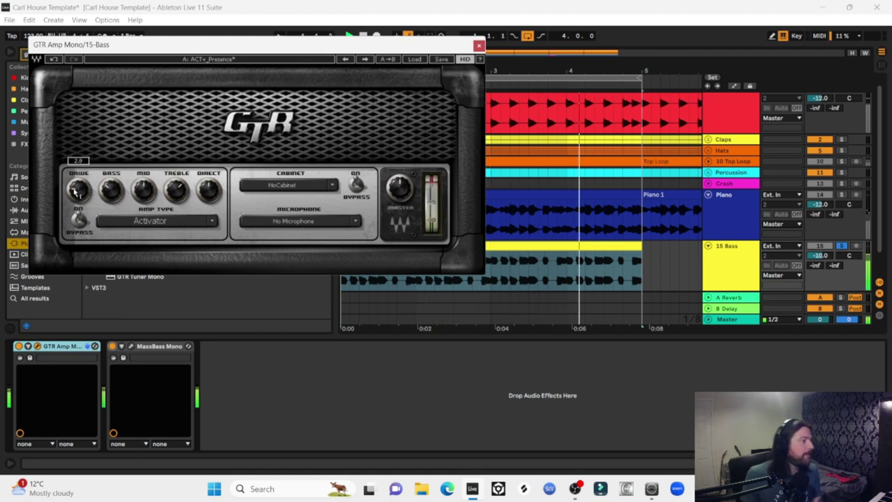
Compare the playing bass loop with the GTR amp bypassed and enabled, leaving the amp switched on.
{"action": "left_click", "coordinate": [18, 346]}
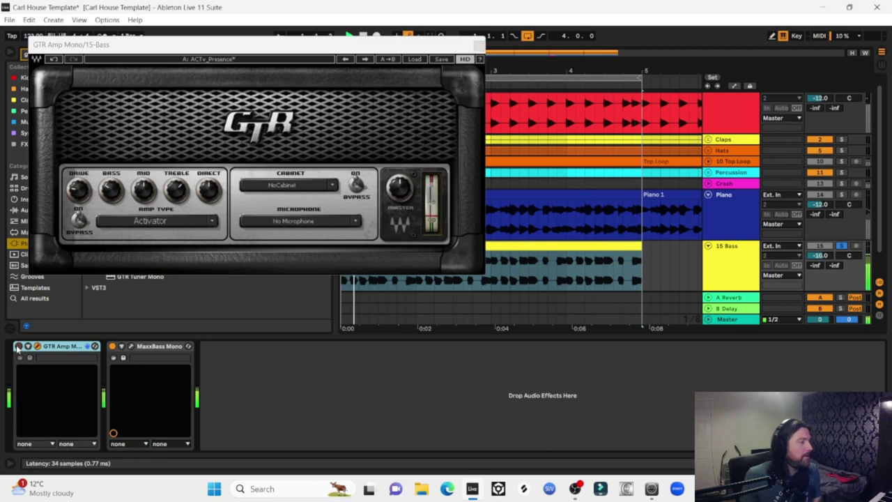
{"action": "left_click", "coordinate": [18, 346]}
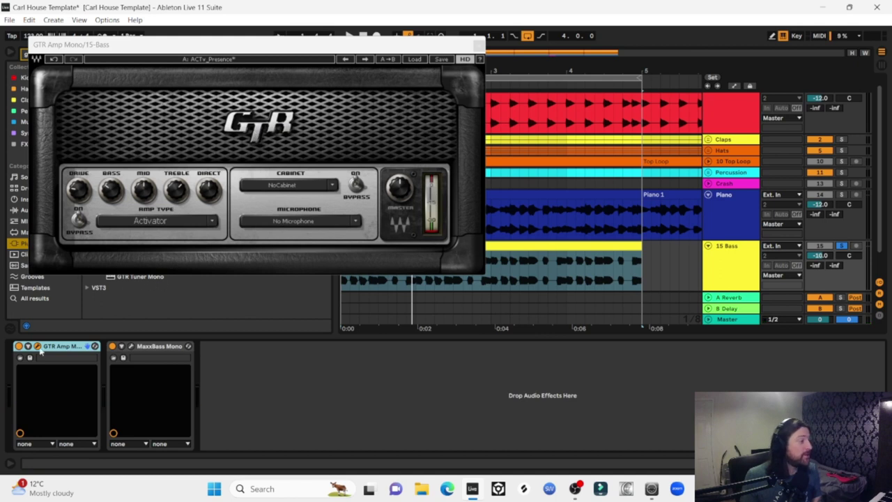
{"action": "left_click", "coordinate": [18, 347]}
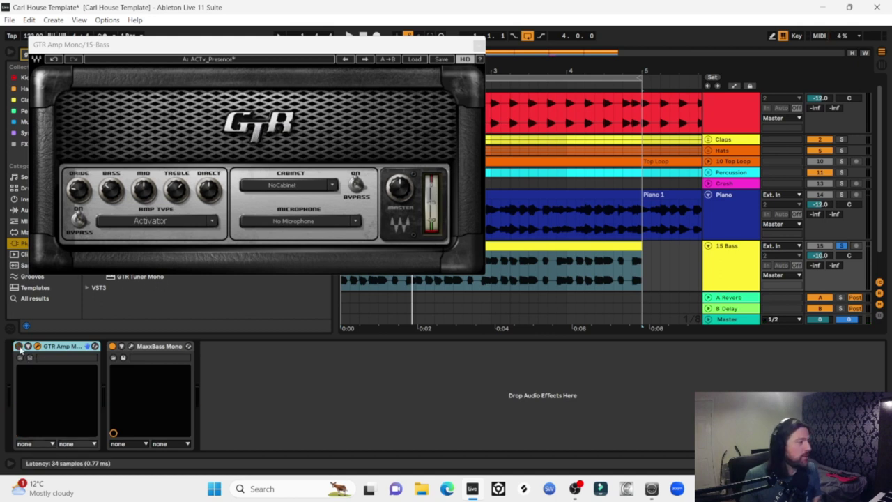
{"action": "key", "text": "space"}
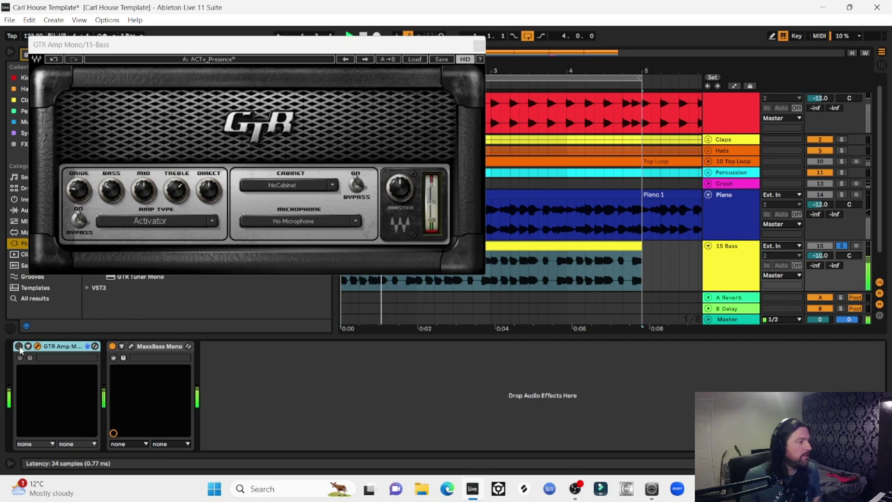
{"action": "left_click", "coordinate": [19, 346]}
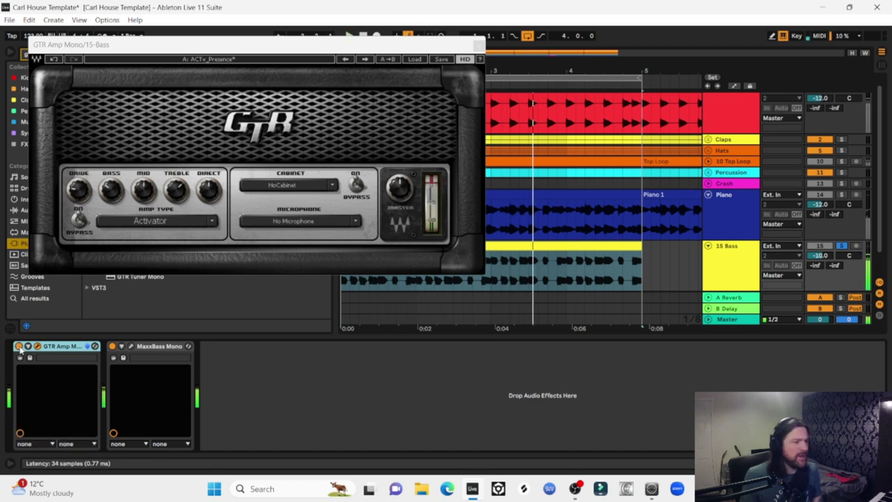
Freeze the Bass track with its GTR Amp and MaxxBass effects.
{"action": "right_click", "coordinate": [773, 282]}
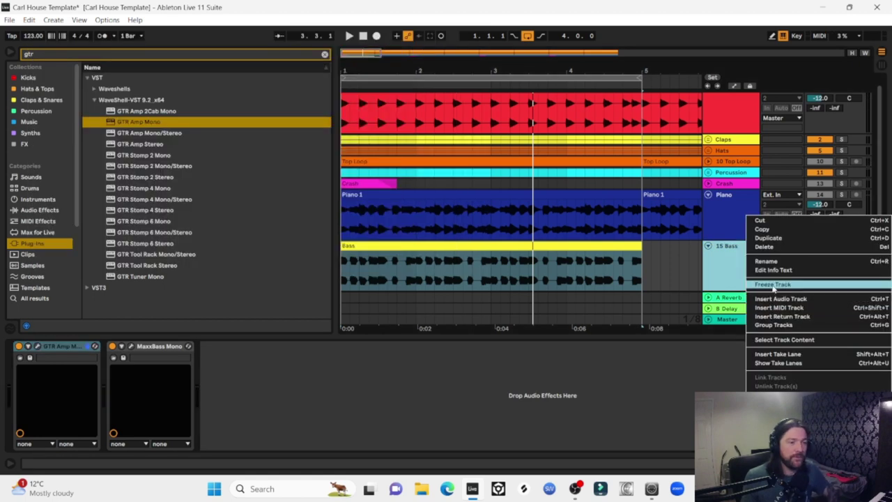
Freeze the bass track and reshape the Piano's LFOTool curve so it starts lower and reaches full level sooner.
{"action": "left_click", "coordinate": [772, 288]}
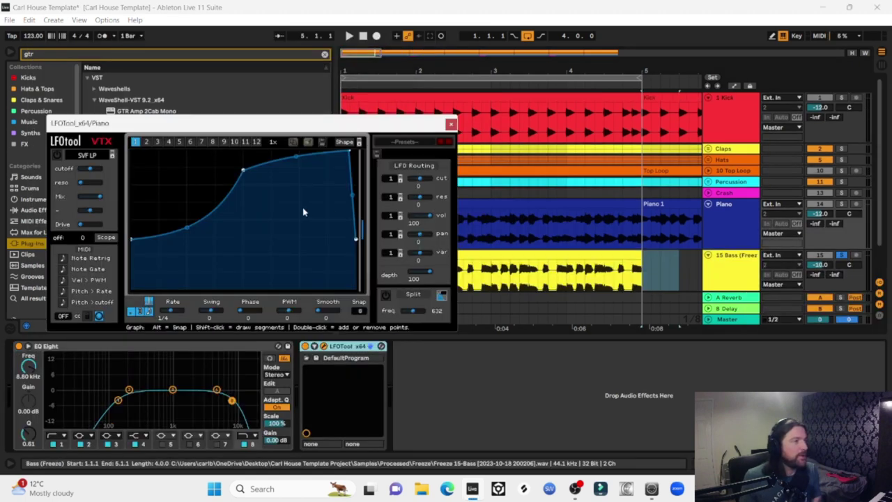
{"action": "left_click_drag", "start_coordinate": [244, 168], "coordinate": [211, 137]}
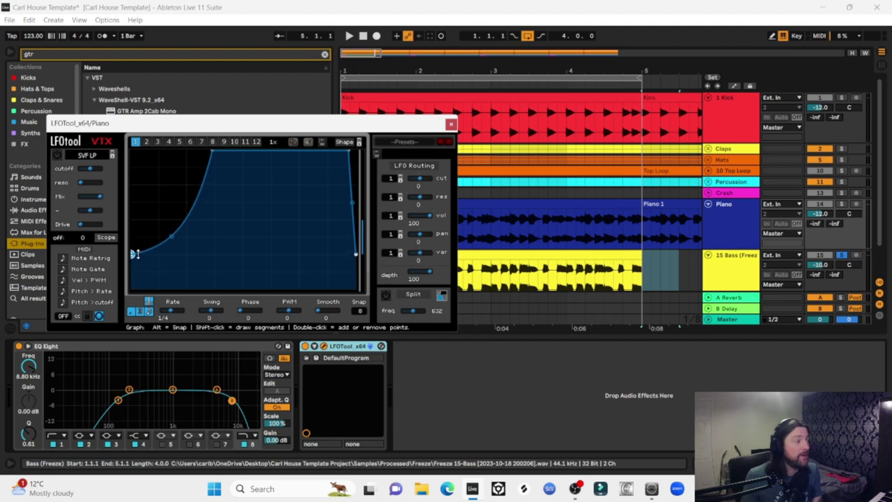
{"action": "left_click_drag", "start_coordinate": [137, 237], "coordinate": [137, 256]}
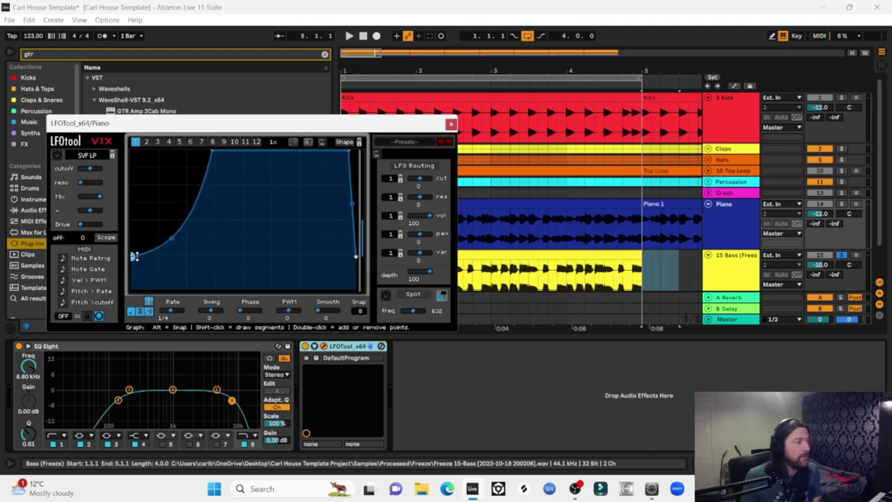
{"action": "left_click", "coordinate": [451, 124]}
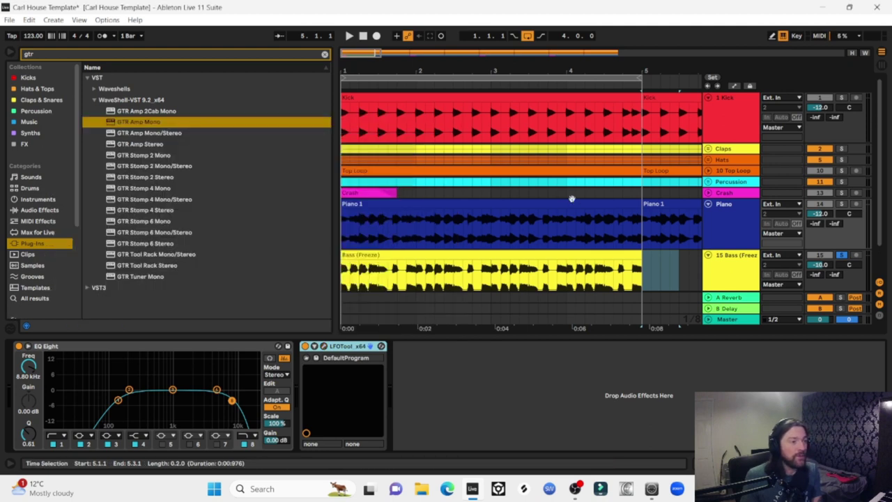
Copy the Piano track's LFOTool onto the frozen bass track and open it there.
{"action": "left_click", "coordinate": [543, 203]}
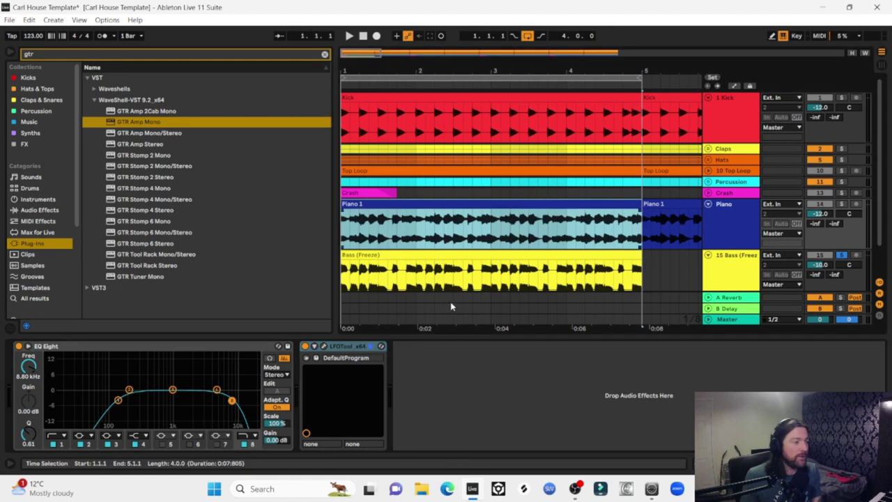
{"action": "left_click", "coordinate": [356, 347]}
{"action": "left_click", "coordinate": [394, 281]}
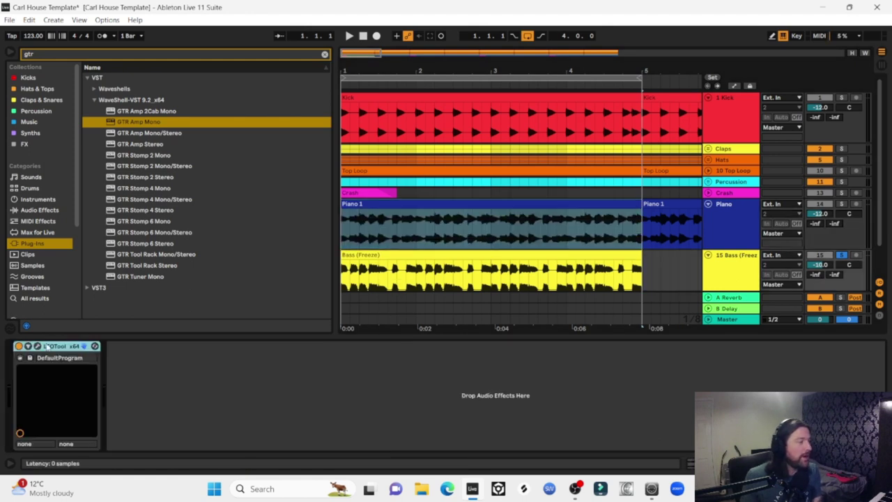
{"action": "left_click", "coordinate": [37, 346]}
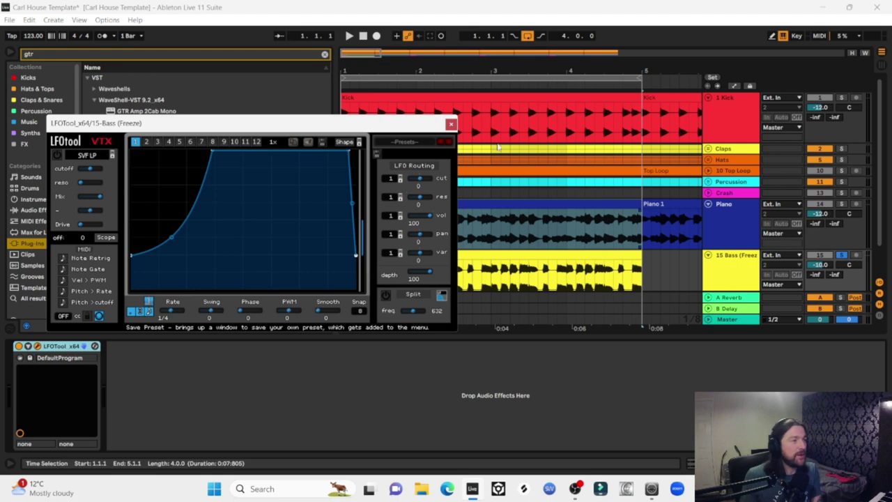
Solo the kick alongside the bass, play them, and compare the sound with the bass LFOTool bypassed and active.
{"action": "left_click", "coordinate": [841, 99]}
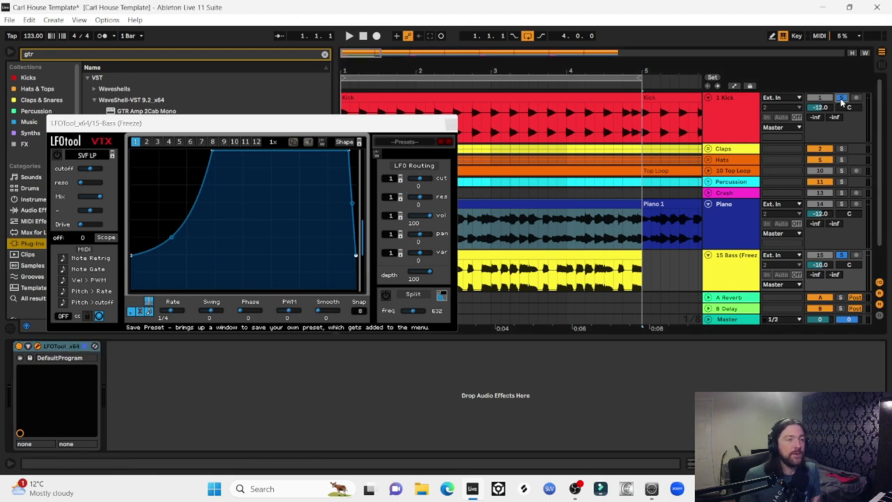
{"action": "key", "text": "space"}
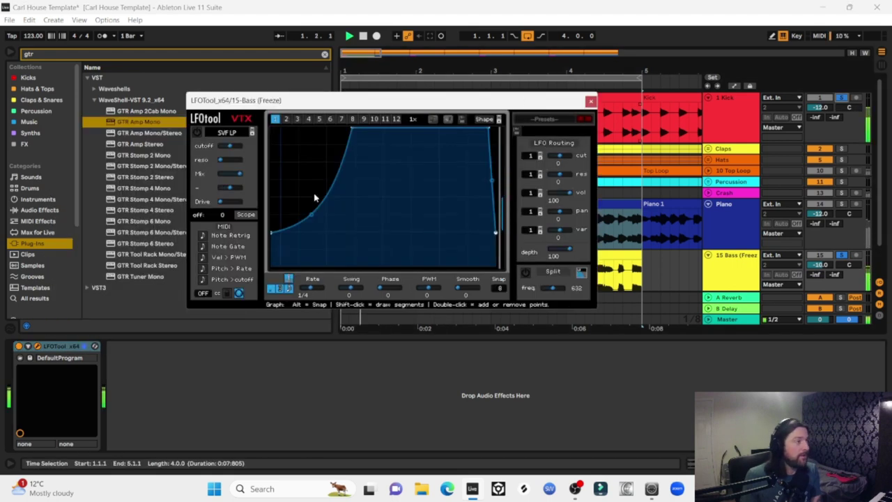
{"action": "left_click", "coordinate": [19, 346]}
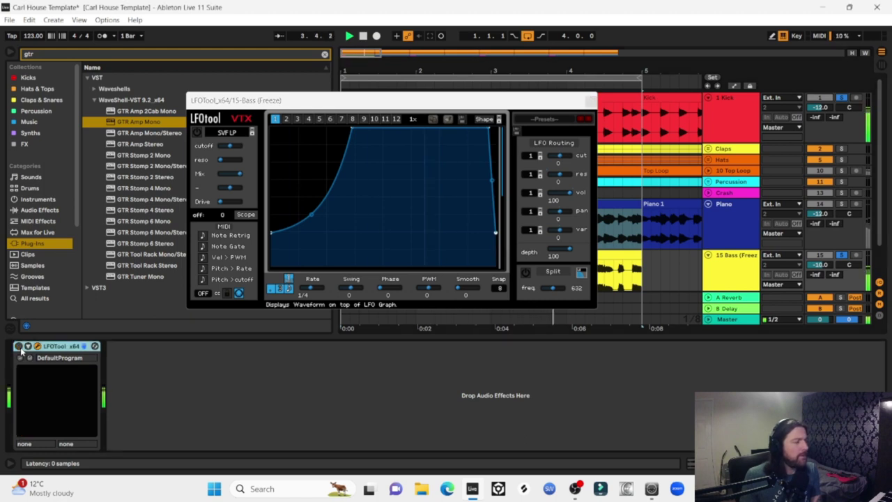
{"action": "left_click", "coordinate": [19, 346]}
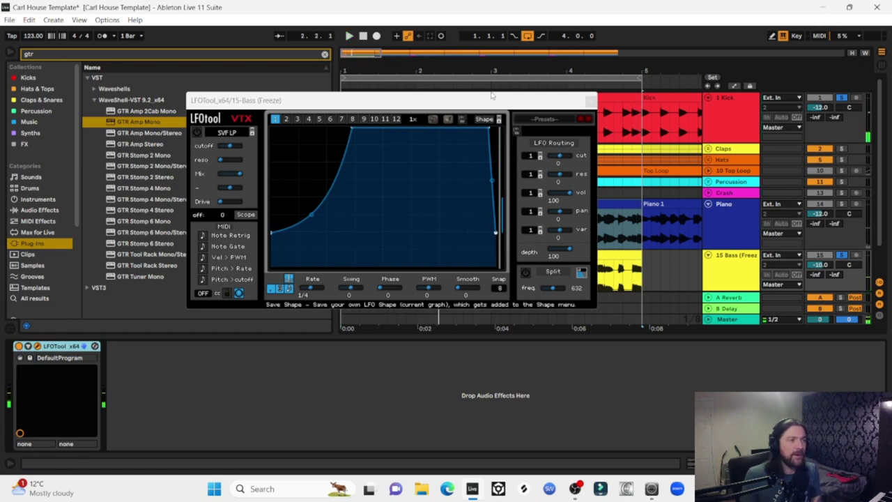
{"action": "left_click", "coordinate": [589, 101]}
Play the piano and bass together, adding the hats and claps to the soloed tracks.
{"action": "key", "text": "space"}
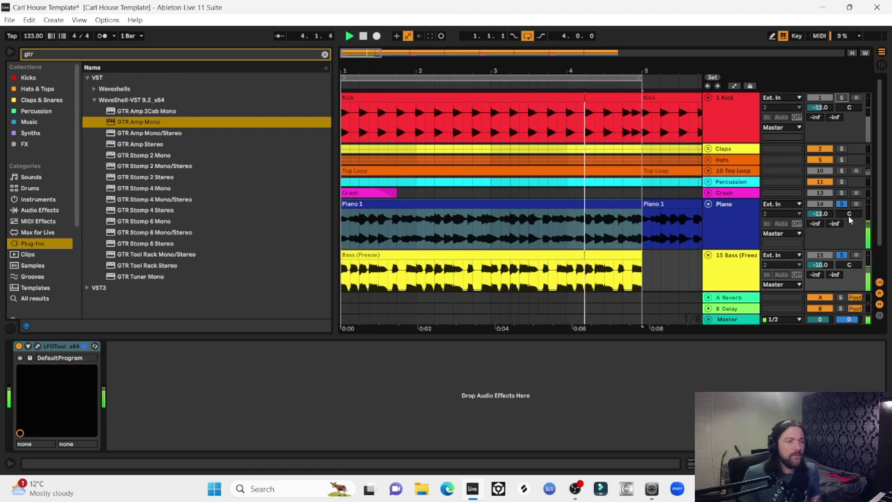
{"action": "left_click", "coordinate": [841, 256]}
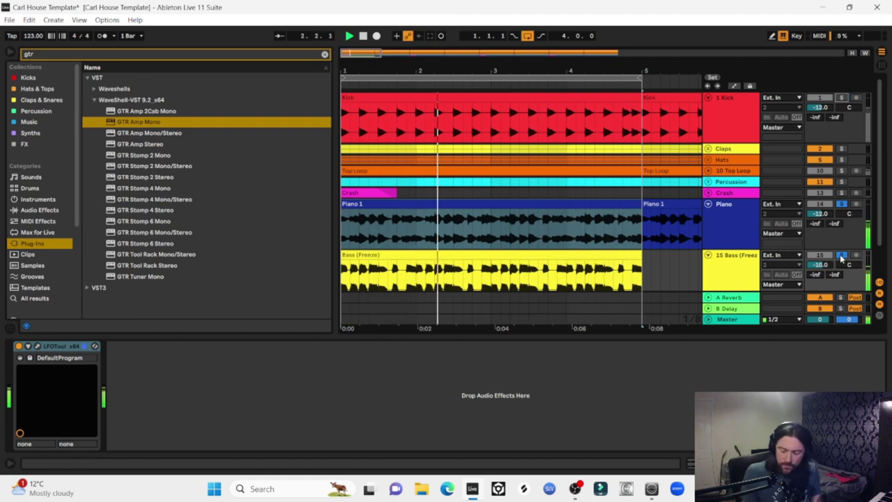
{"action": "left_click", "coordinate": [840, 160]}
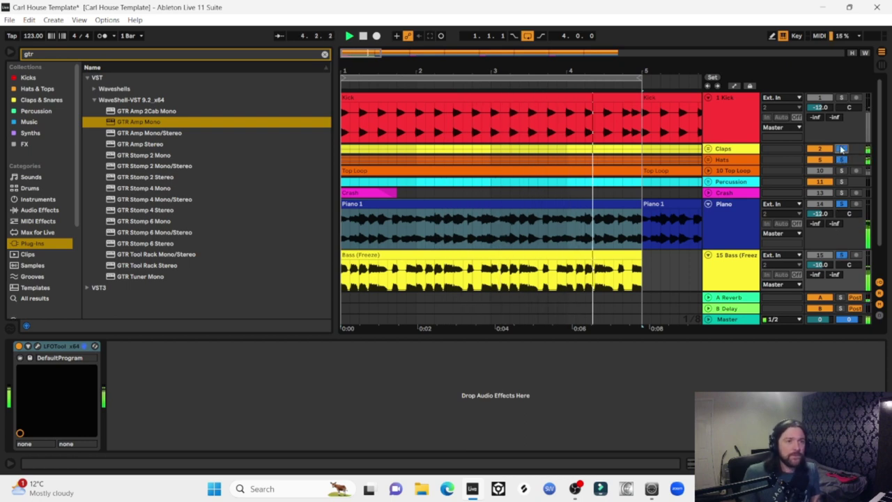
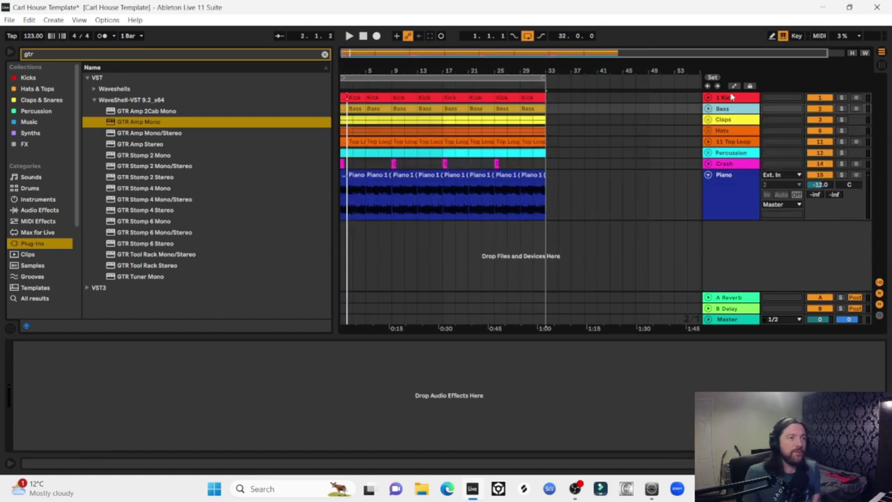
Group the Kick and Bass tracks and colour the group red.
{"action": "left_click", "coordinate": [729, 97]}
{"action": "left_click", "coordinate": [730, 109], "text": "shift"}
{"action": "key", "text": "ctrl+g"}
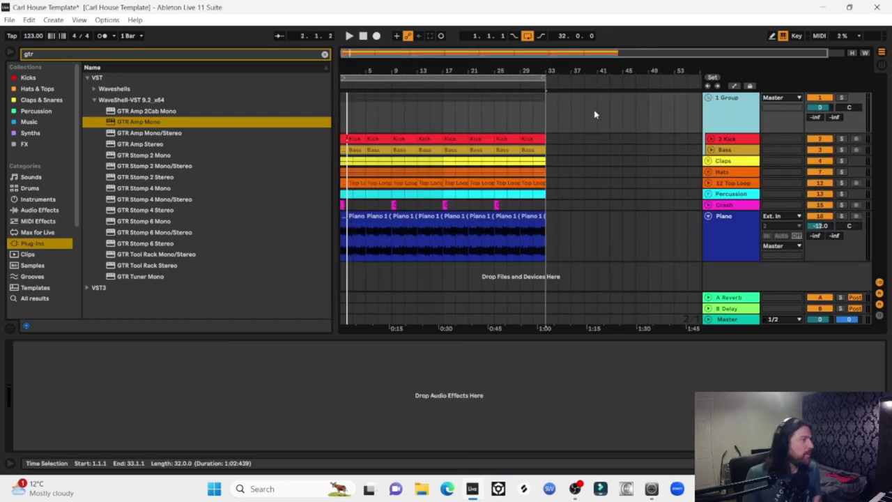
Load the custom Kick & Bass Compressor preset of Glue Compressor onto the kick and bass group.
{"action": "left_click", "coordinate": [324, 56]}
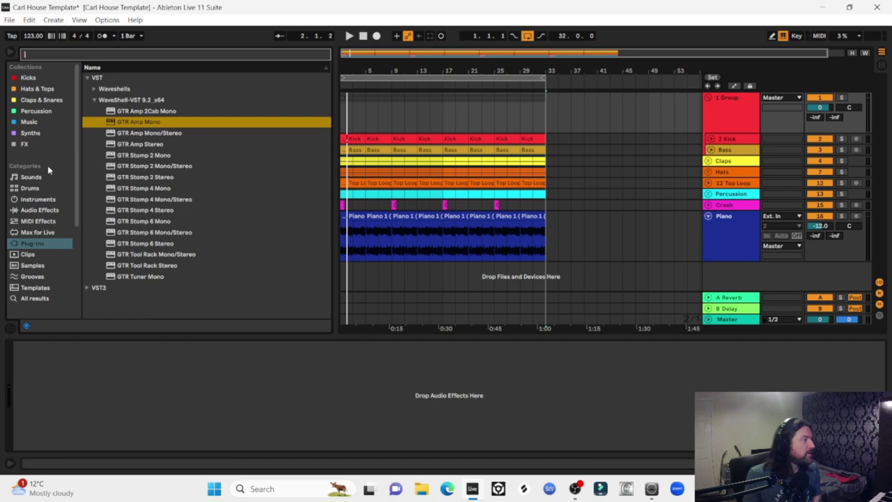
{"action": "left_click", "coordinate": [32, 210]}
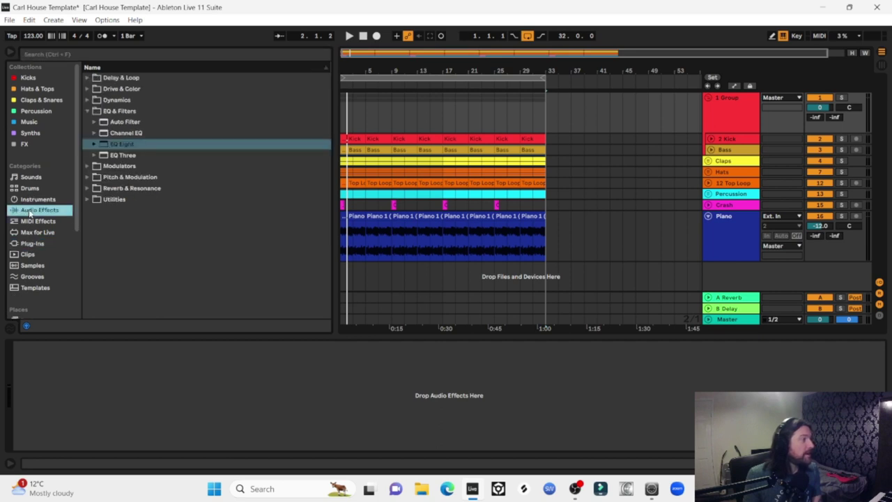
{"action": "left_click", "coordinate": [94, 133]}
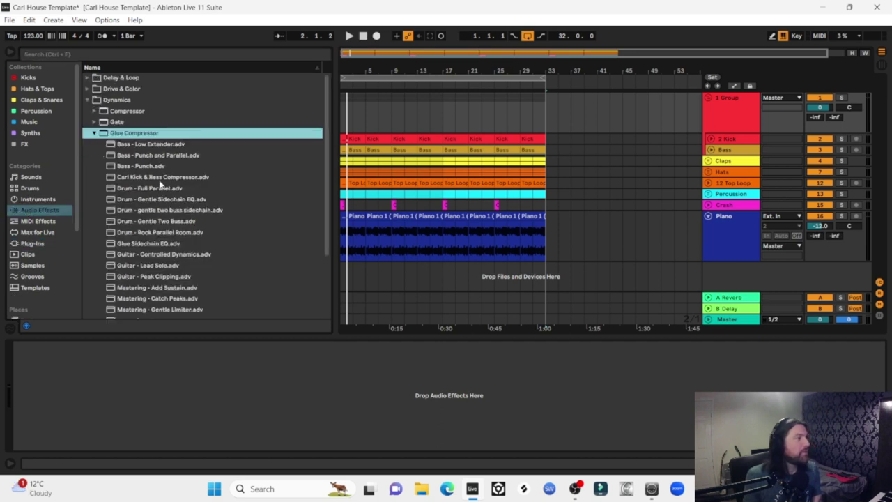
{"action": "left_click", "coordinate": [147, 178]}
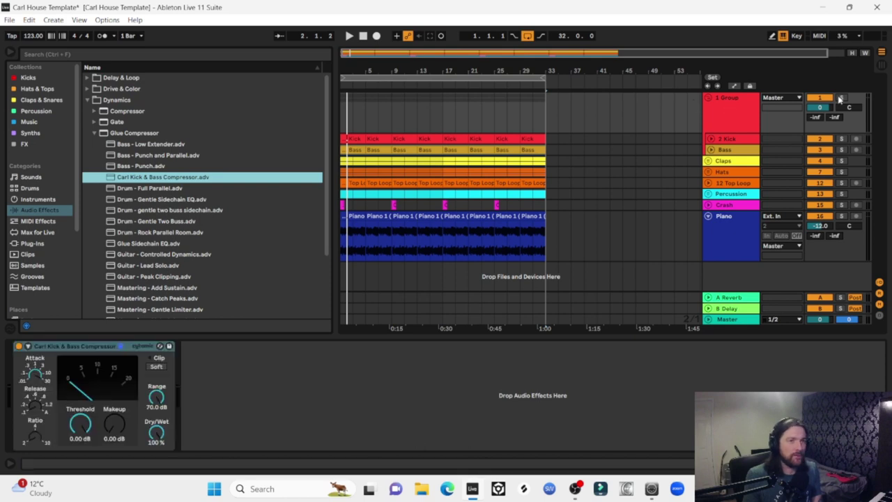
Solo and play the group while setting the compressor's threshold to -21.6 dB and makeup gain to 4.60 dB.
{"action": "key", "text": "space"}
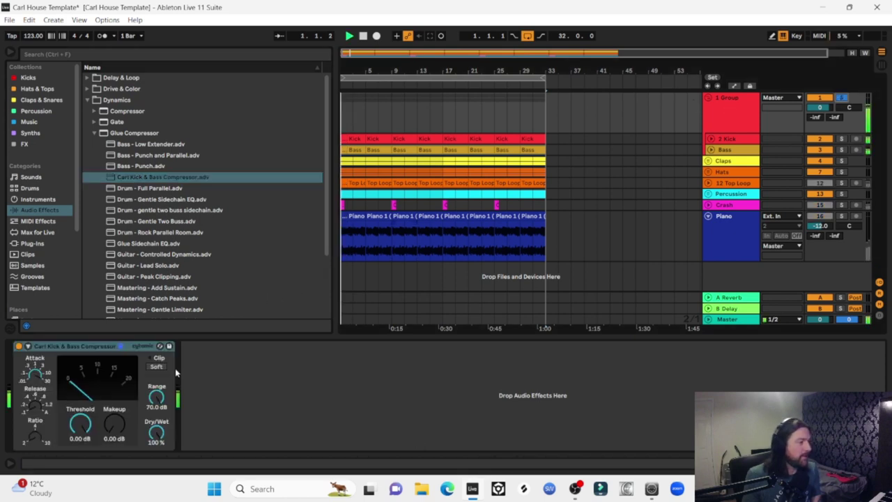
{"action": "left_click_drag", "start_coordinate": [80, 422], "coordinate": [80, 462]}
{"action": "left_click_drag", "start_coordinate": [111, 423], "coordinate": [114, 413]}
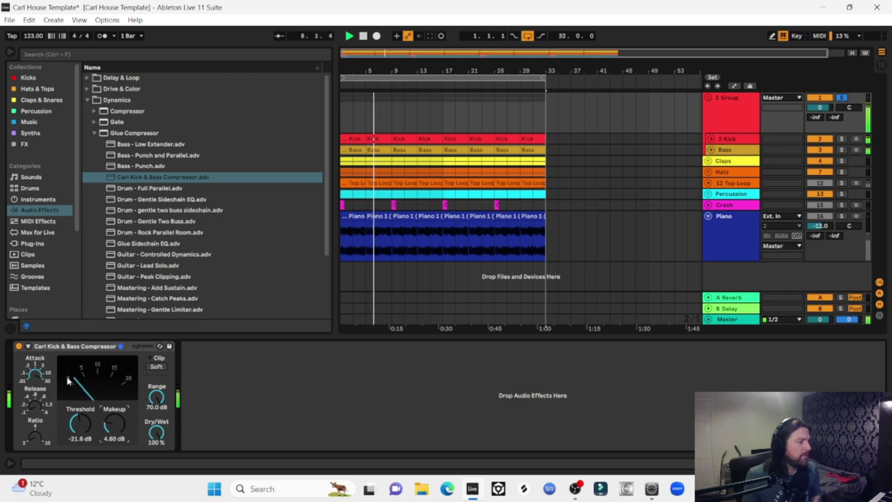
Compare the group with its compressor bypassed and active, then unsolo the group and stop playback.
{"action": "left_click", "coordinate": [19, 346]}
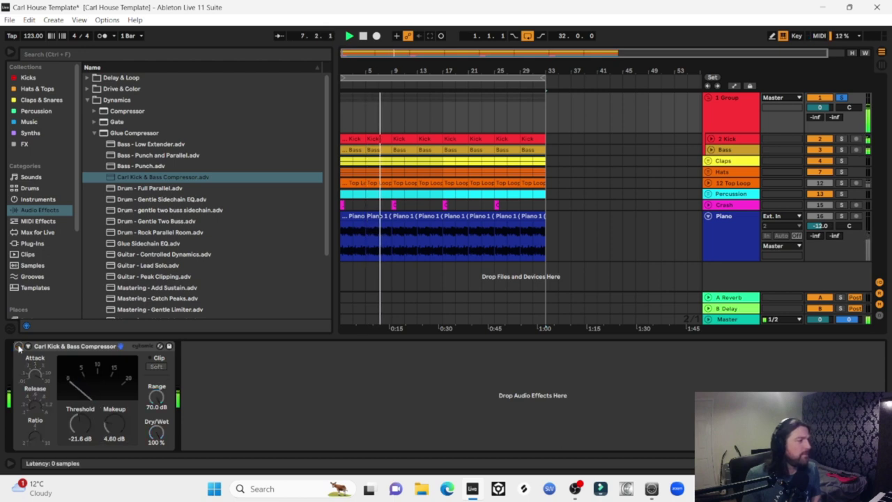
{"action": "left_click", "coordinate": [19, 346]}
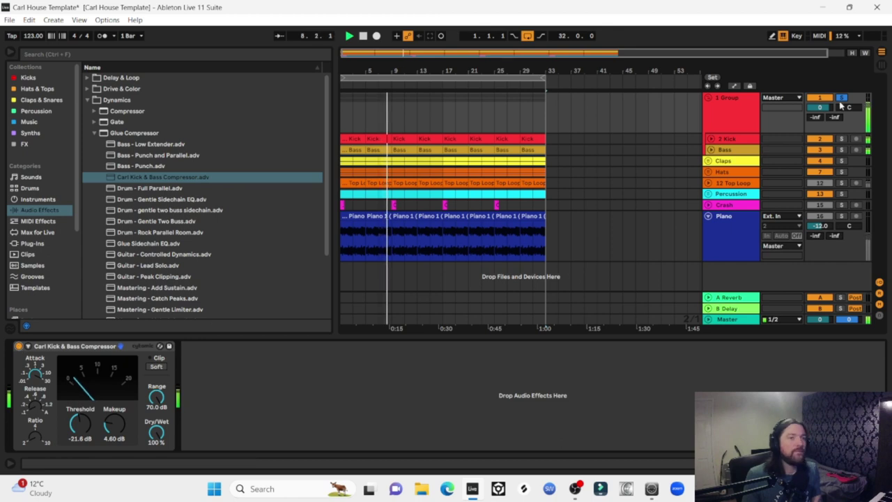
{"action": "left_click", "coordinate": [427, 142]}
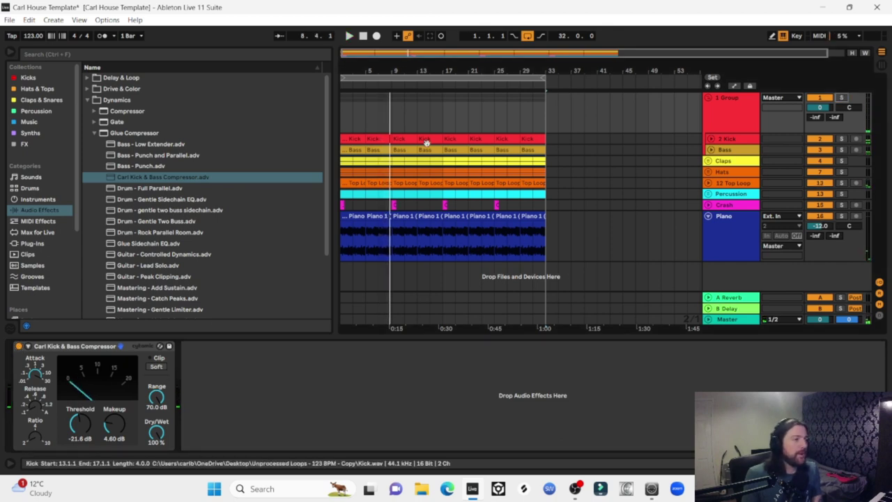
Play the full mix from the start and try the Piano track's volume at -13 dB.
{"action": "key", "text": "space"}
{"action": "key", "text": "ctrl+a"}
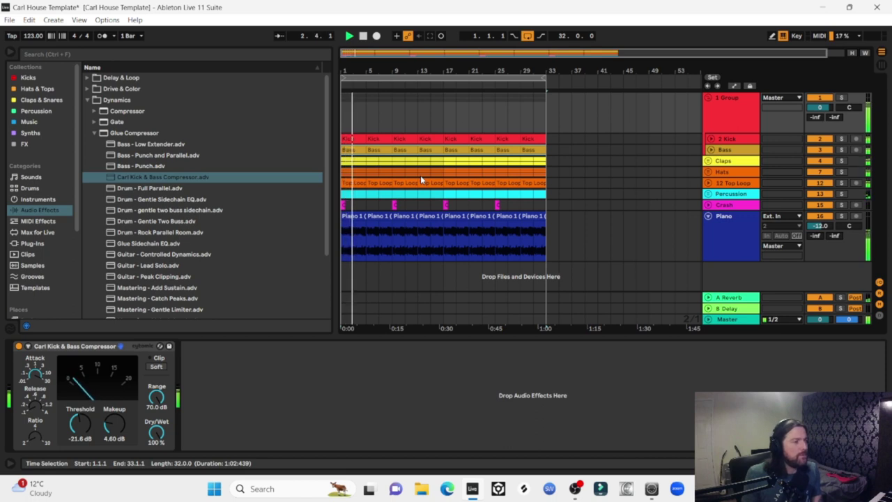
{"action": "left_click", "coordinate": [817, 228]}
{"action": "key", "text": "Down"}
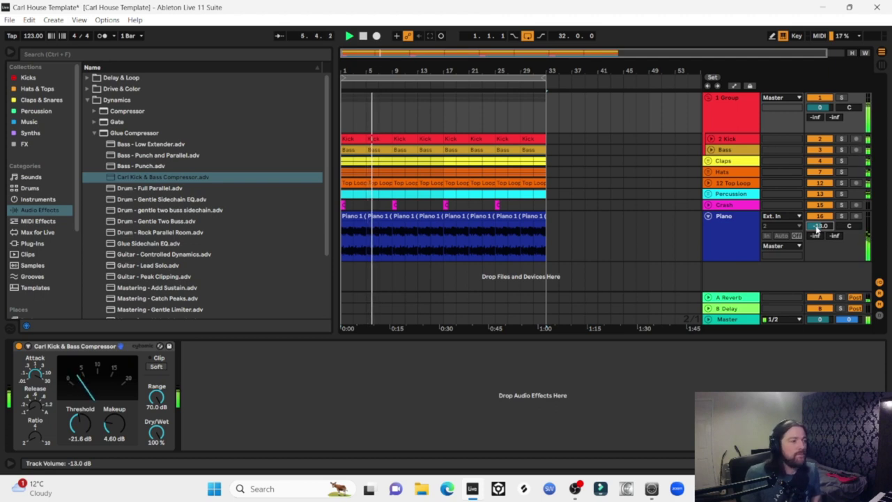
{"action": "scroll", "coordinate": [817, 227], "scroll_direction": "up", "scroll_amount": 1}
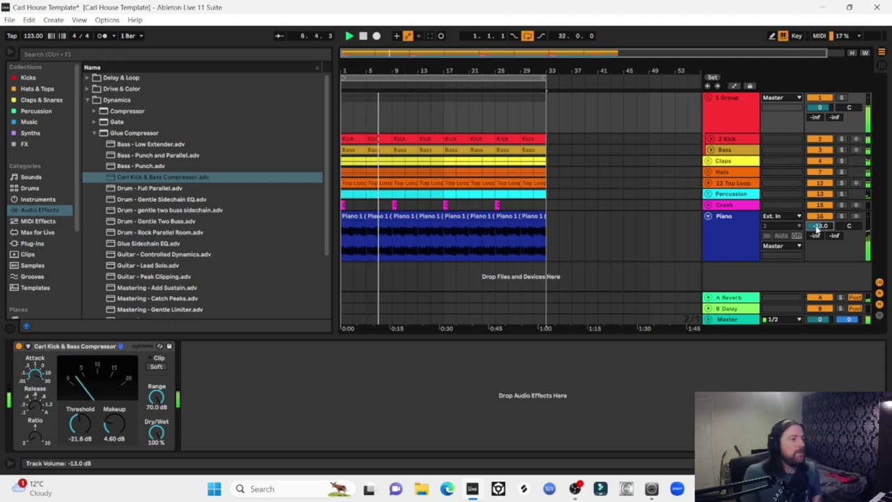
Add an Auto Filter to the Piano track and display the automation lanes.
{"action": "left_click_drag", "start_coordinate": [369, 69], "coordinate": [376, 102]}
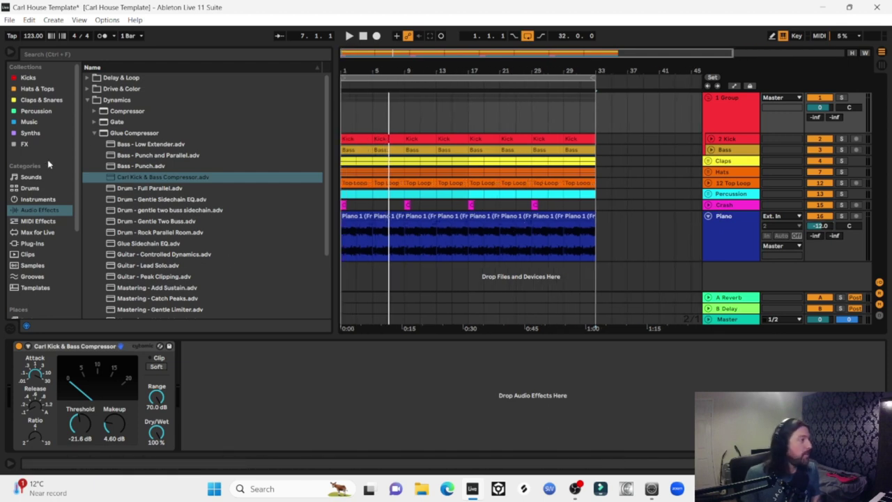
{"action": "left_click", "coordinate": [38, 199]}
{"action": "left_click", "coordinate": [87, 167]}
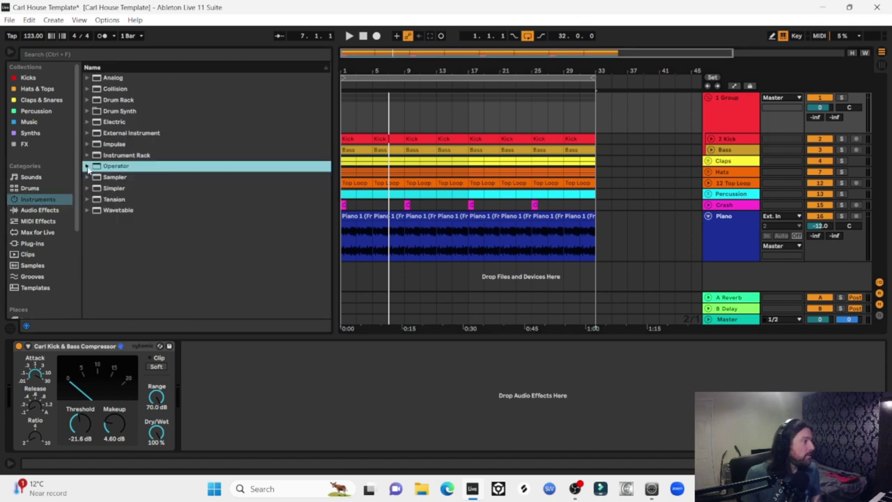
{"action": "left_click", "coordinate": [39, 210]}
{"action": "left_click", "coordinate": [100, 100]}
{"action": "left_click", "coordinate": [126, 122]}
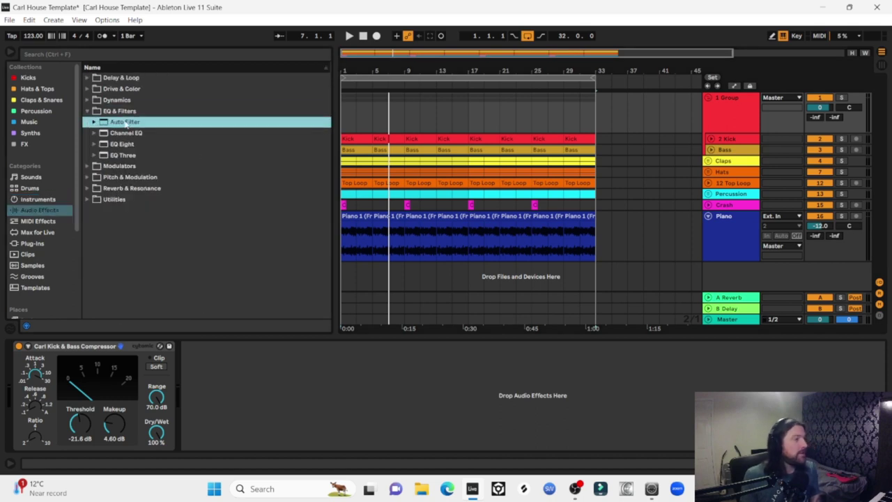
{"action": "left_click", "coordinate": [390, 218]}
{"action": "key", "text": "a"}
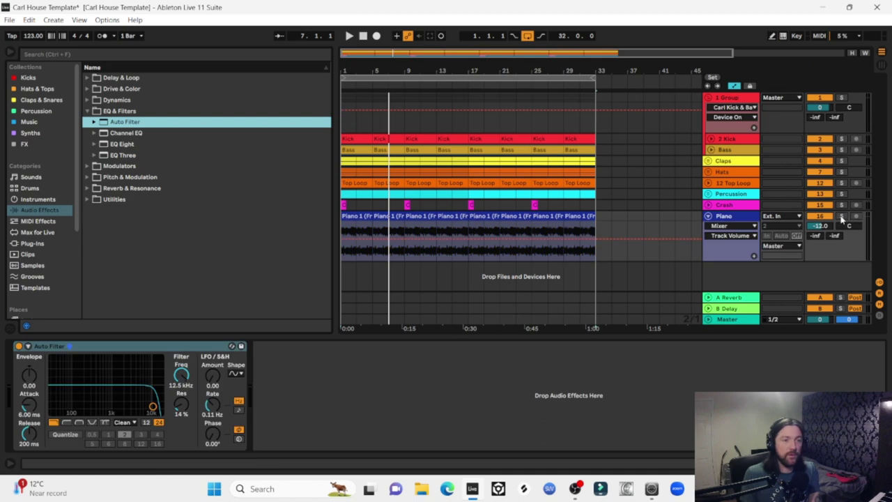
Play the piano with kick and bass soloed, lowering its Auto Filter frequency to 264 Hz and raising it to 842 Hz.
{"action": "key", "text": "space"}
{"action": "left_click_drag", "start_coordinate": [182, 375], "coordinate": [181, 418]}
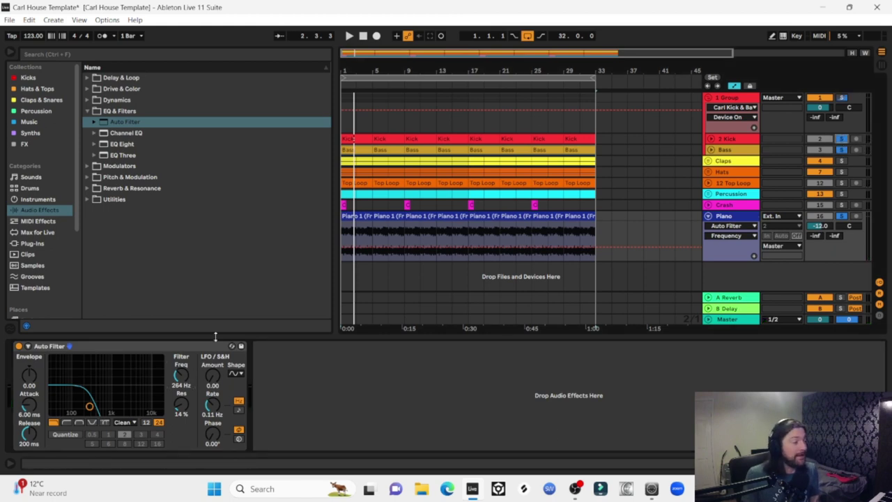
{"action": "key", "text": "space"}
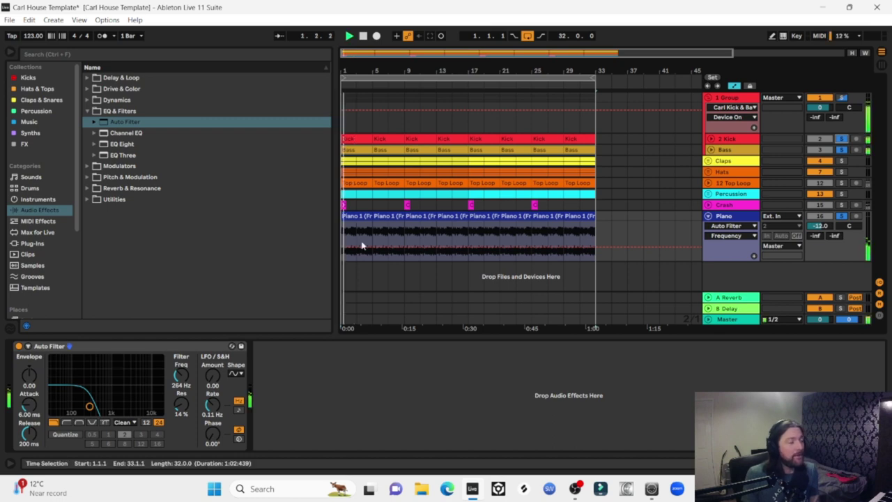
{"action": "left_click_drag", "start_coordinate": [182, 374], "coordinate": [181, 339]}
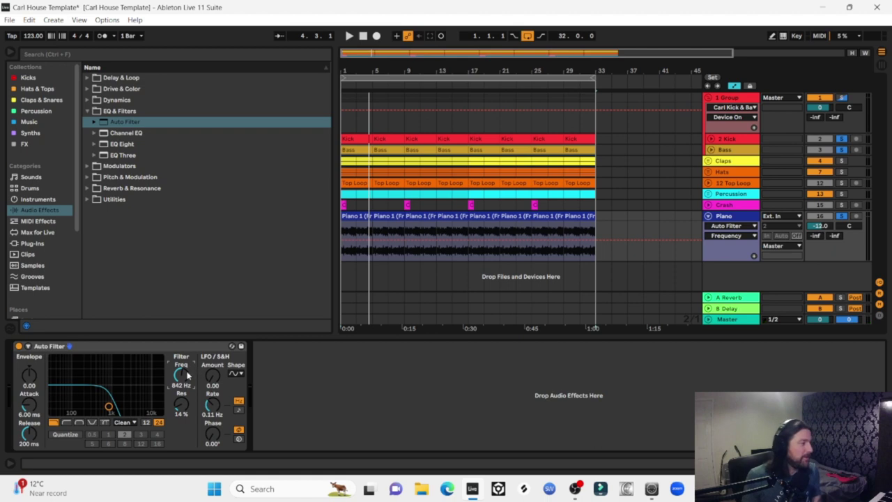
Automate the Piano's Auto Filter frequency in a rising curve from 26 Hz at bar 1 to 19.9 kHz at bar 17, and collapse the track.
{"action": "key", "text": "space"}
{"action": "left_click_drag", "start_coordinate": [467, 245], "coordinate": [467, 222]}
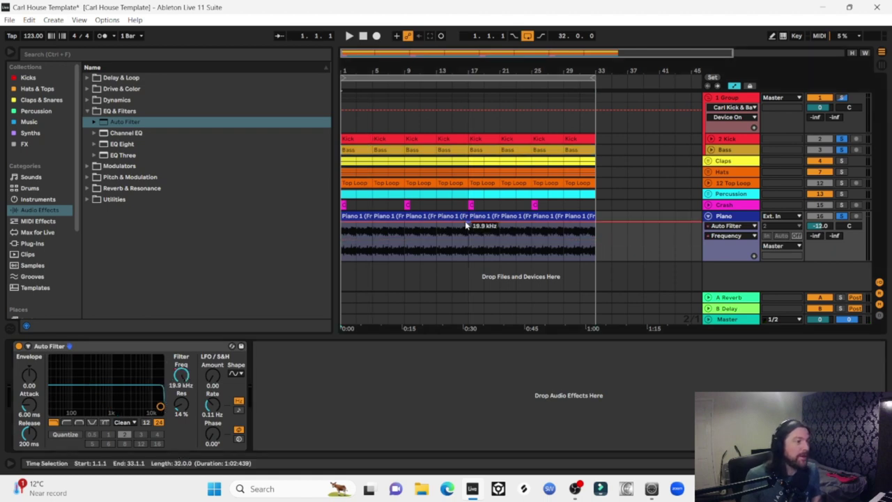
{"action": "left_click_drag", "start_coordinate": [341, 222], "coordinate": [341, 260]}
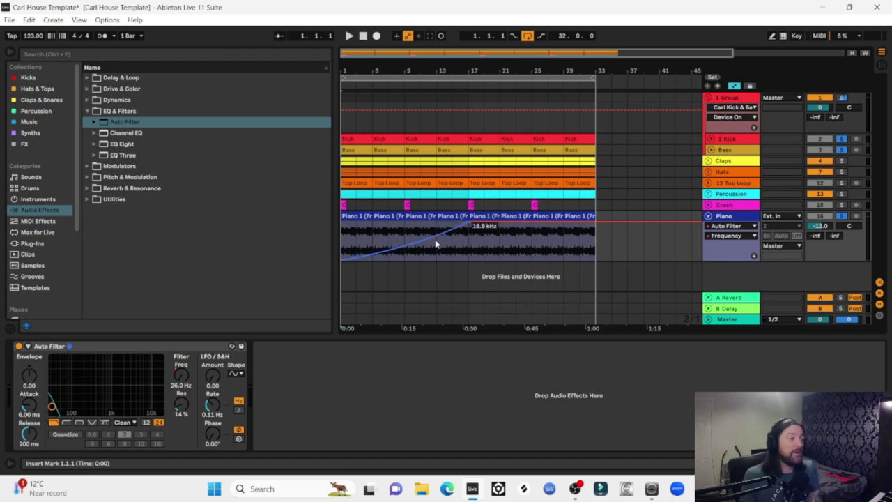
{"action": "left_click_drag", "start_coordinate": [430, 244], "coordinate": [430, 256]}
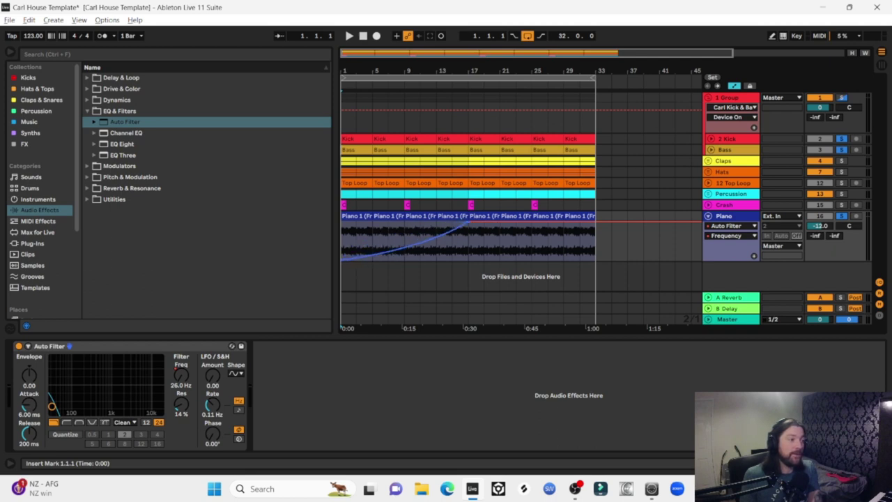
{"action": "key", "text": "minus"}
{"action": "key", "text": "a"}
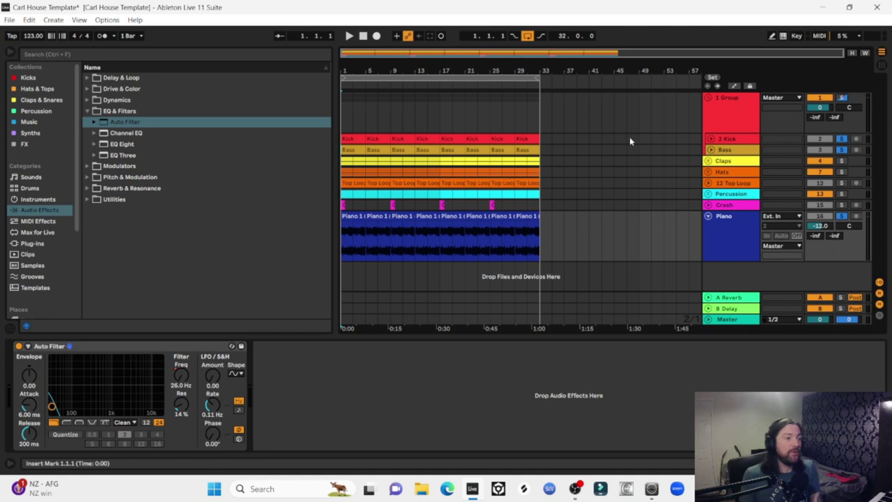
{"action": "left_click", "coordinate": [707, 216]}
Add an Auto Filter to the Master track and place it before L2 Stereo.
{"action": "left_click", "coordinate": [117, 123]}
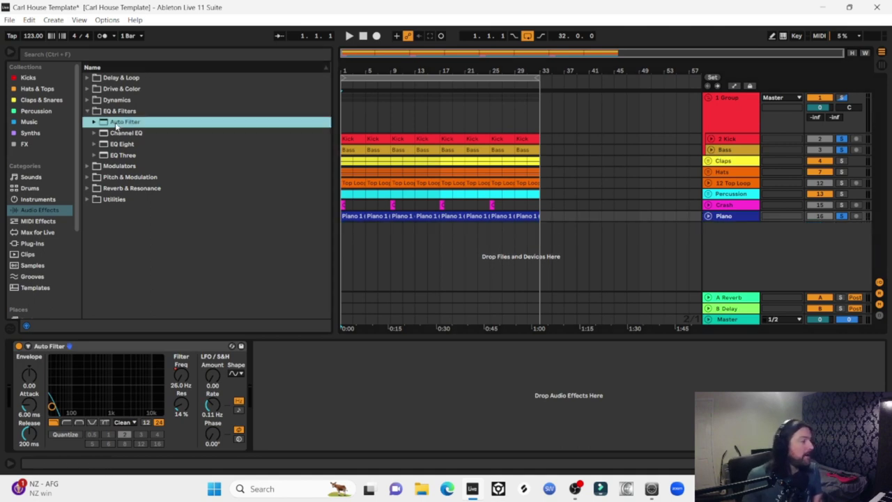
{"action": "left_click", "coordinate": [726, 319]}
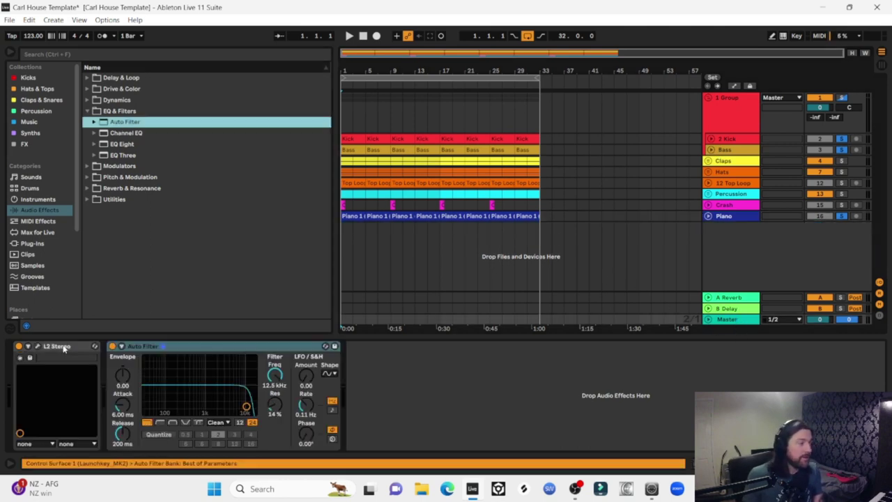
{"action": "left_click_drag", "start_coordinate": [211, 345], "coordinate": [27, 362]}
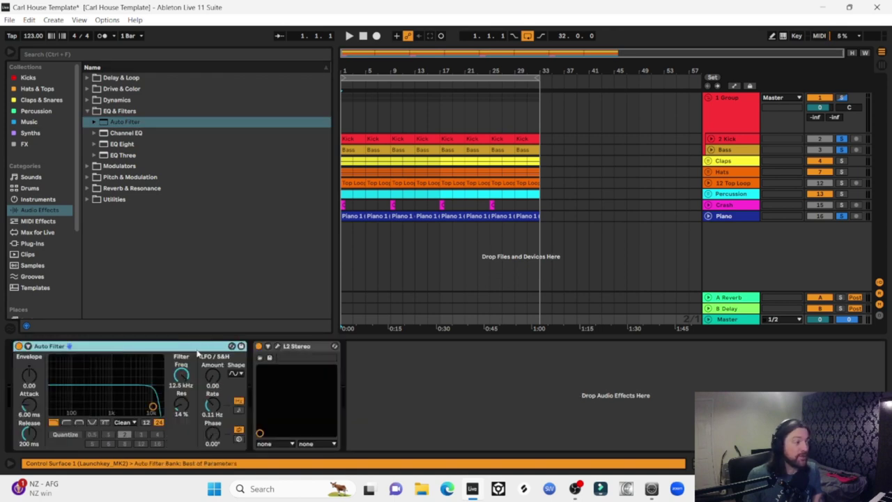
Set the Master's Auto Filter to high-pass with a frequency of 120 Hz and a resonance of 25 %.
{"action": "left_click_drag", "start_coordinate": [176, 376], "coordinate": [176, 358]}
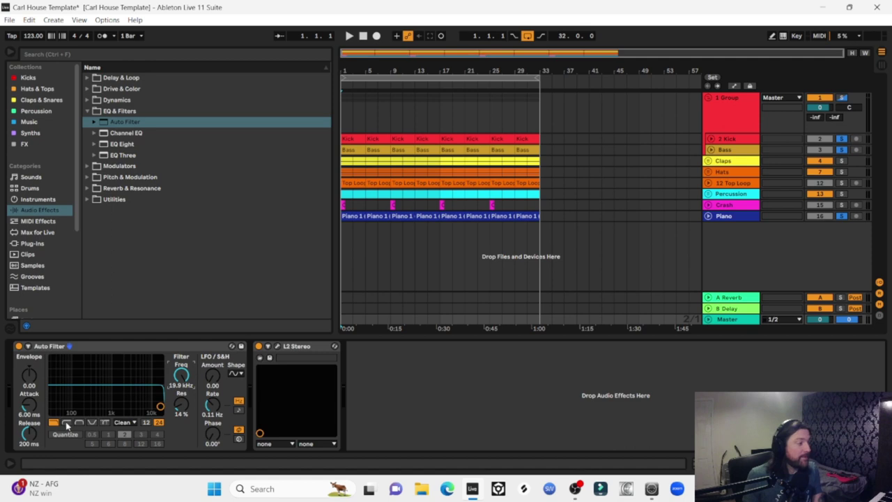
{"action": "left_click", "coordinate": [66, 423]}
{"action": "left_click", "coordinate": [181, 383]}
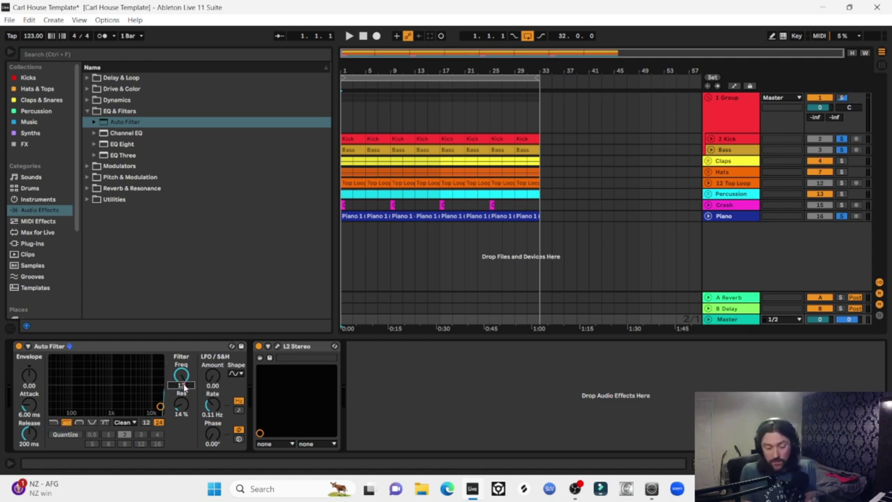
{"action": "type", "text": "120"}
{"action": "key", "text": "Return"}
{"action": "left_click_drag", "start_coordinate": [181, 404], "coordinate": [181, 390]}
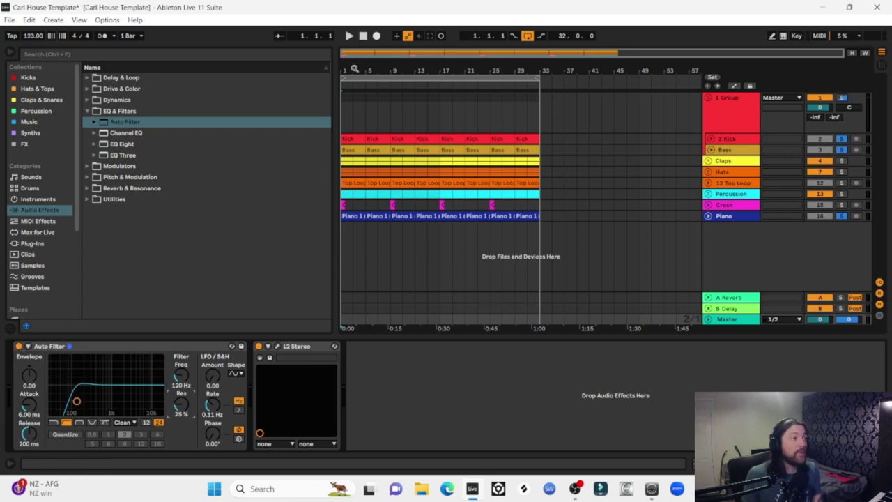
Unsolo the soloed tracks and unfold the Master track with its automation lane displayed.
{"action": "left_click_drag", "start_coordinate": [354, 69], "coordinate": [361, 87]}
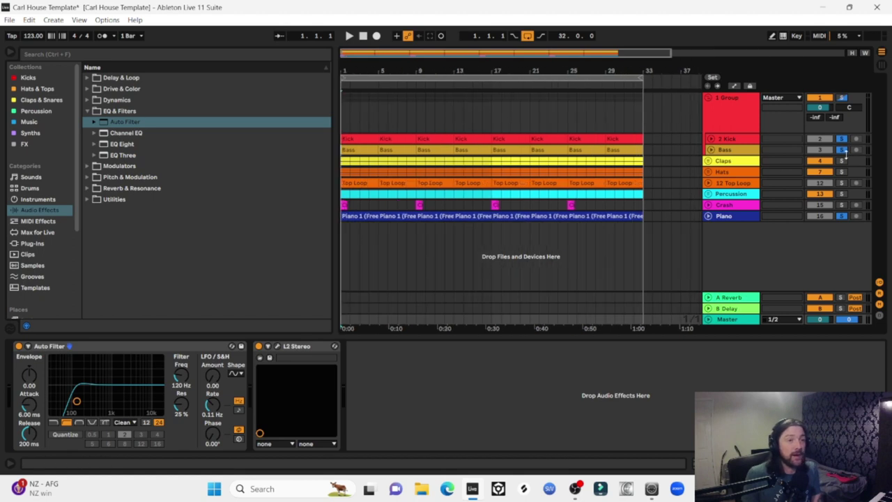
{"action": "left_click", "coordinate": [842, 150]}
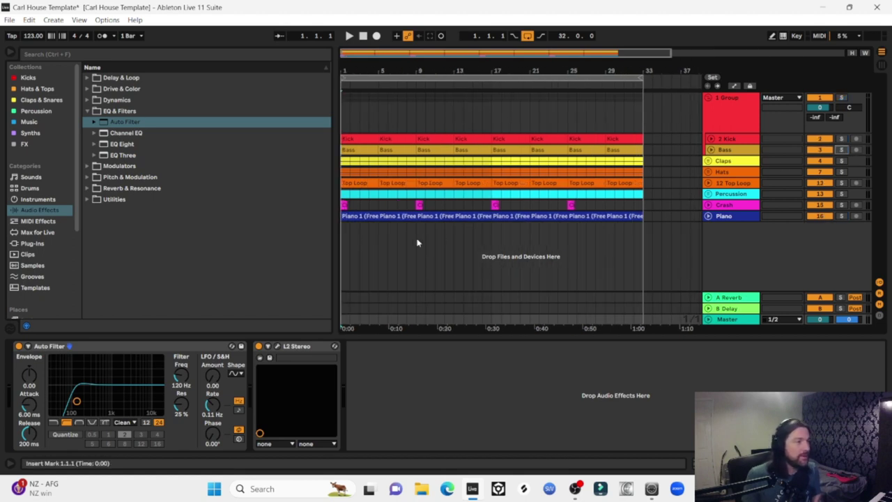
{"action": "key", "text": "u"}
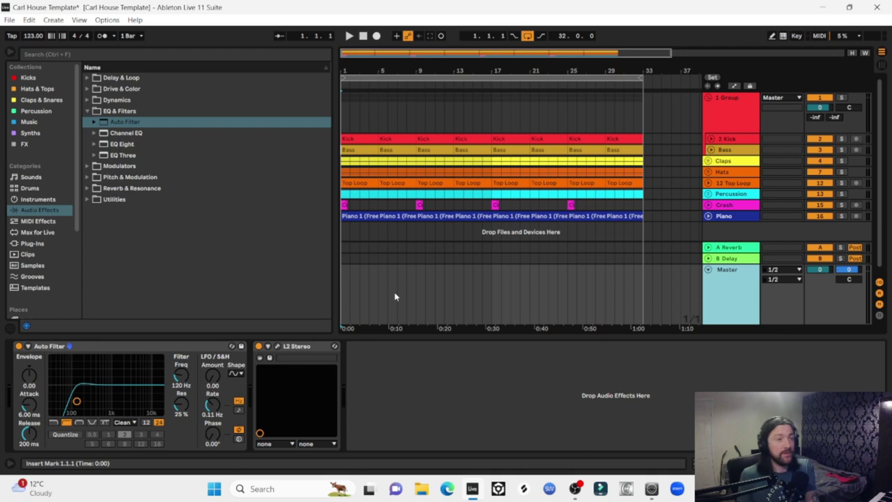
{"action": "key", "text": "a"}
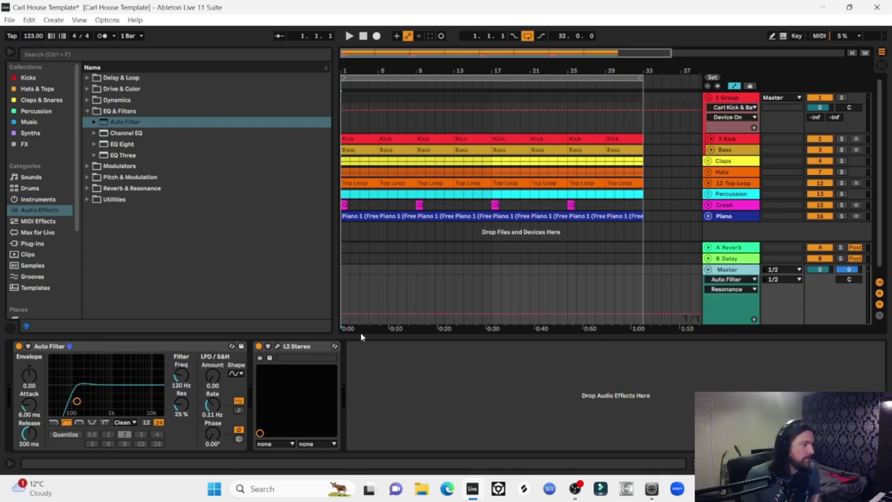
Switch off the Master's Auto Filter and start its Device On automation in the off state.
{"action": "left_click", "coordinate": [18, 346]}
{"action": "left_click", "coordinate": [19, 346]}
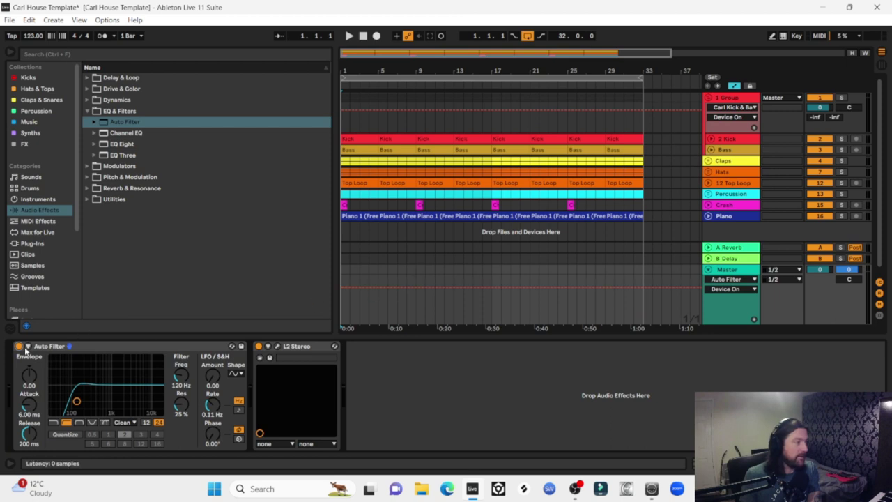
{"action": "left_click", "coordinate": [18, 347]}
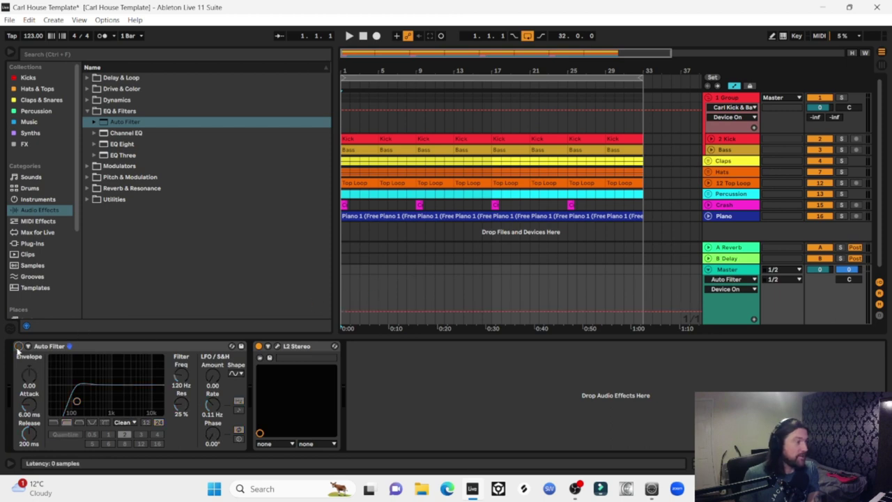
{"action": "left_click", "coordinate": [400, 311]}
Automate the Master's Auto Filter to switch on from bar 8 to bar 9 while playing the mix, and stop playback.
{"action": "key", "text": "plus"}
{"action": "key", "text": "plus"}
{"action": "key", "text": "plus"}
{"action": "key", "text": "plus"}
{"action": "key", "text": "plus"}
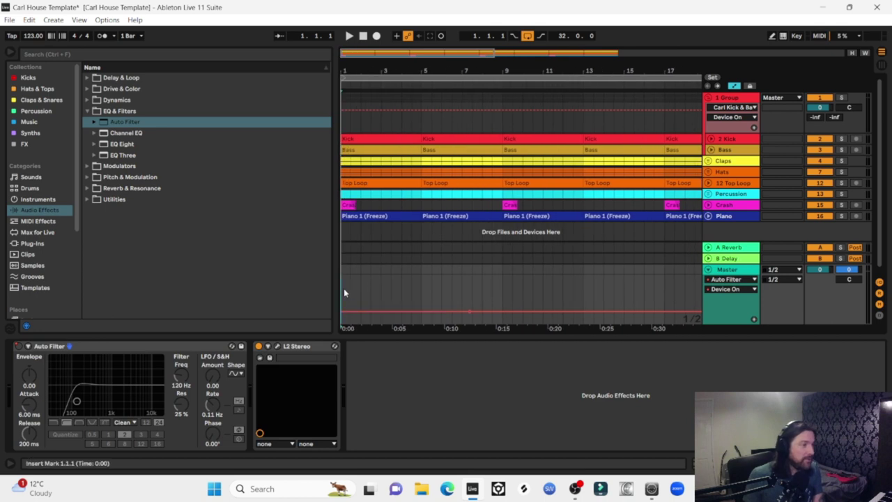
{"action": "key", "text": "space"}
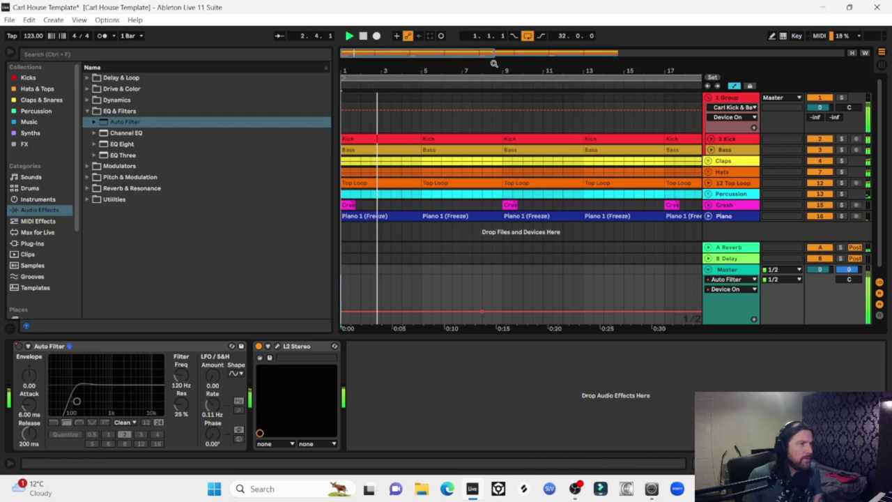
{"action": "left_click_drag", "start_coordinate": [494, 63], "coordinate": [485, 152]}
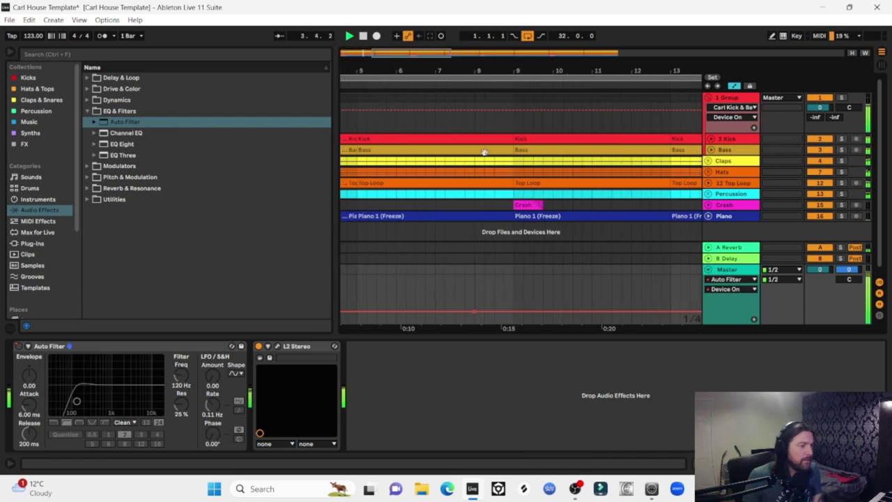
{"action": "left_click_drag", "start_coordinate": [485, 312], "coordinate": [518, 302]}
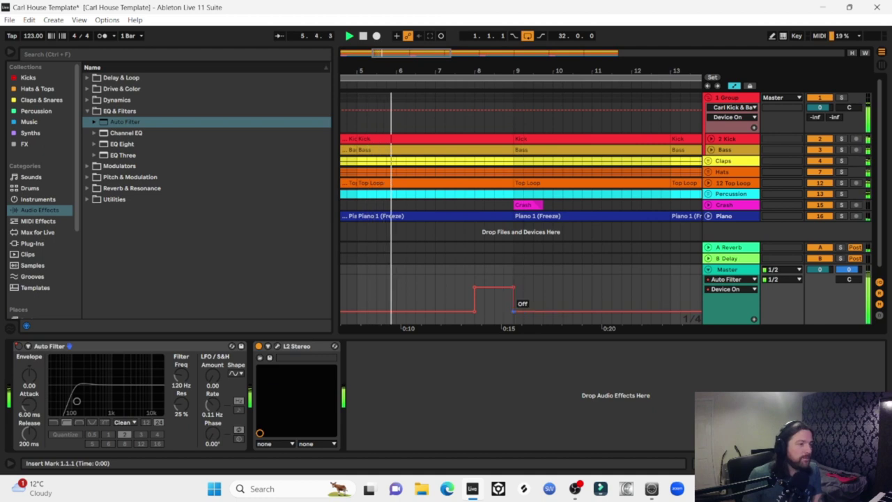
{"action": "left_click_drag", "start_coordinate": [509, 70], "coordinate": [504, 70]}
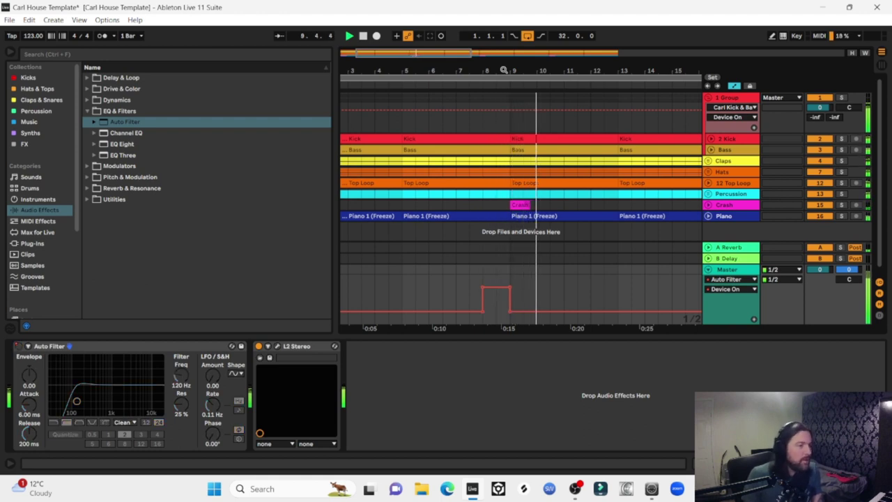
{"action": "key", "text": "space"}
Automate the Master's Auto Filter to switch on from bar 16 to bar 17.
{"action": "scroll", "coordinate": [628, 271], "scroll_direction": "right", "scroll_amount": 2}
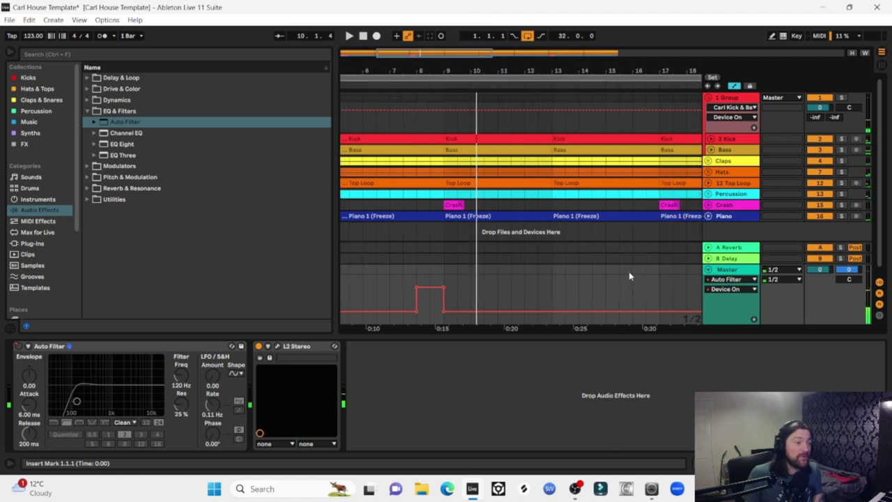
{"action": "left_click_drag", "start_coordinate": [552, 71], "coordinate": [459, 60]}
{"action": "key", "text": "plus"}
{"action": "key", "text": "plus"}
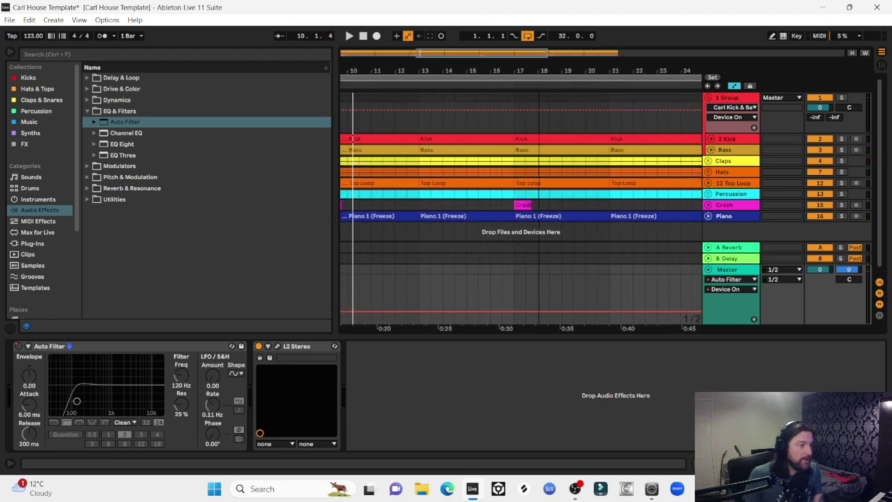
{"action": "key", "text": "space"}
{"action": "right_click", "coordinate": [489, 298]}
{"action": "left_click", "coordinate": [485, 279]}
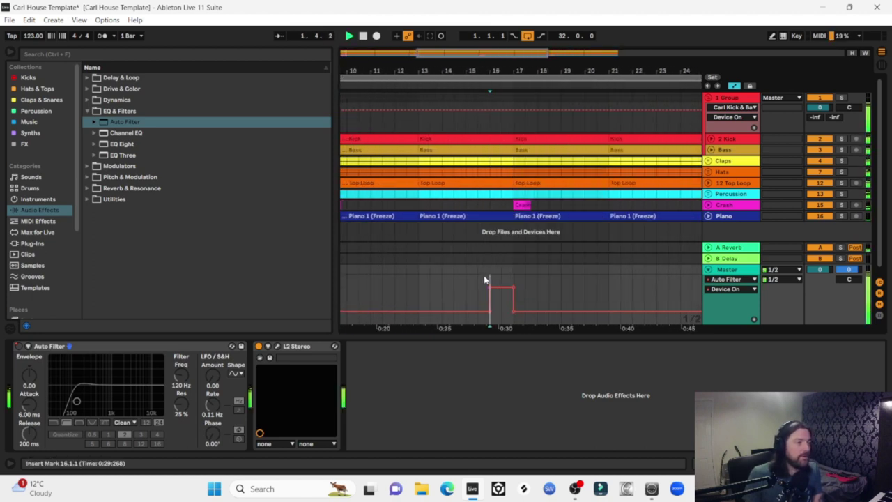
Play from bar 16 while automating the Master's Auto Filter on for bars 24 to 25 and 32 to 33, and stop playback.
{"action": "left_click", "coordinate": [488, 259]}
{"action": "key", "text": "space"}
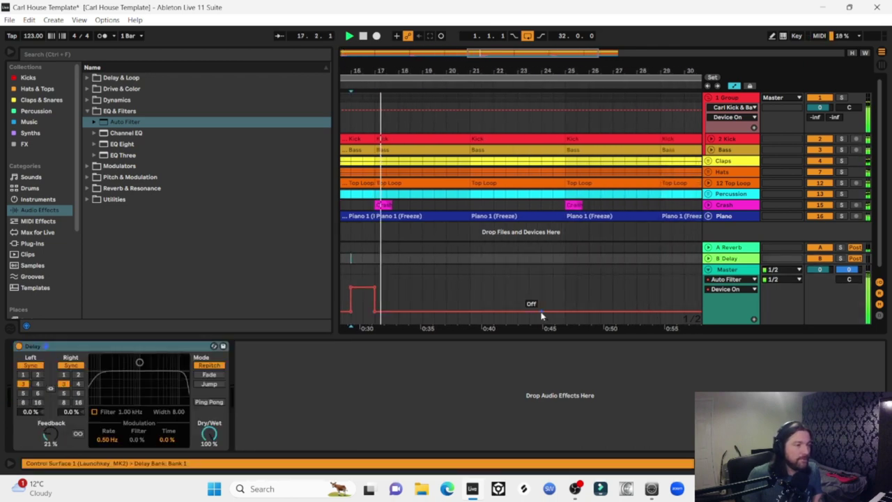
{"action": "left_click_drag", "start_coordinate": [547, 311], "coordinate": [571, 310]}
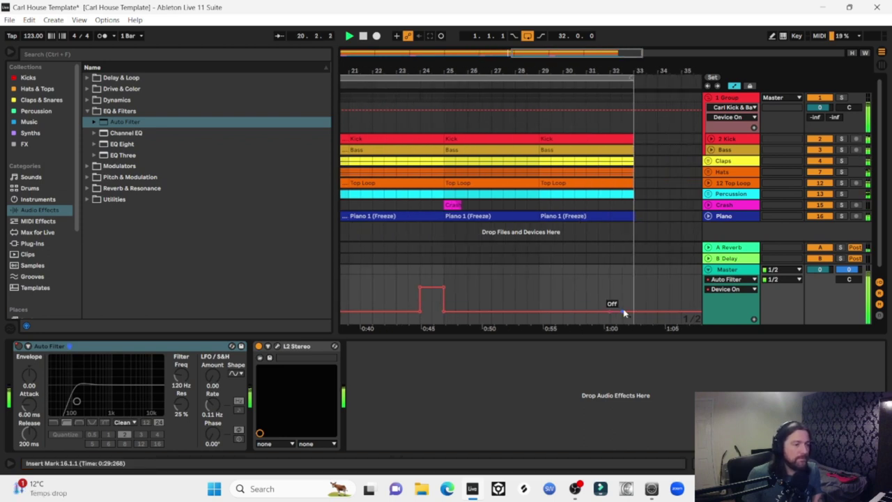
{"action": "mouse_move", "coordinate": [623, 314]}
{"action": "left_mouse_down"}
{"action": "mouse_move", "coordinate": [612, 287]}
{"action": "mouse_move", "coordinate": [632, 314]}
{"action": "left_mouse_up"}
{"action": "scroll", "coordinate": [459, 286], "scroll_direction": "left", "scroll_amount": 3}
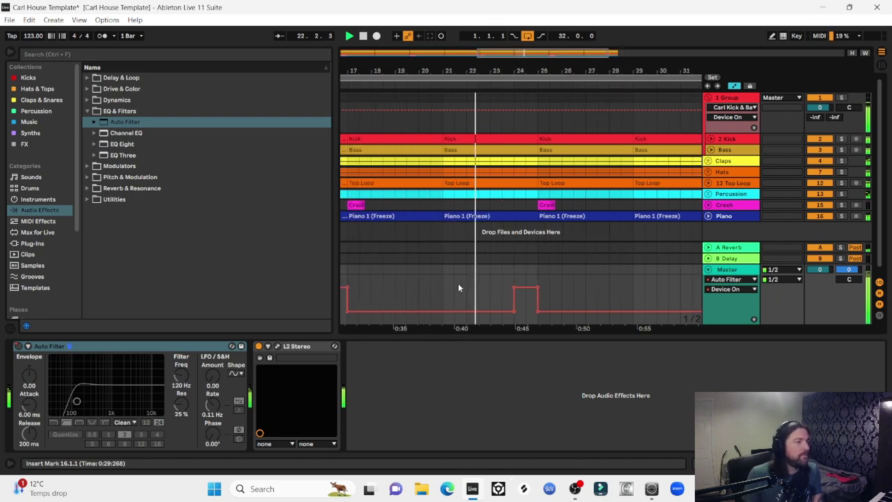
{"action": "scroll", "coordinate": [458, 287], "scroll_direction": "left", "scroll_amount": 1}
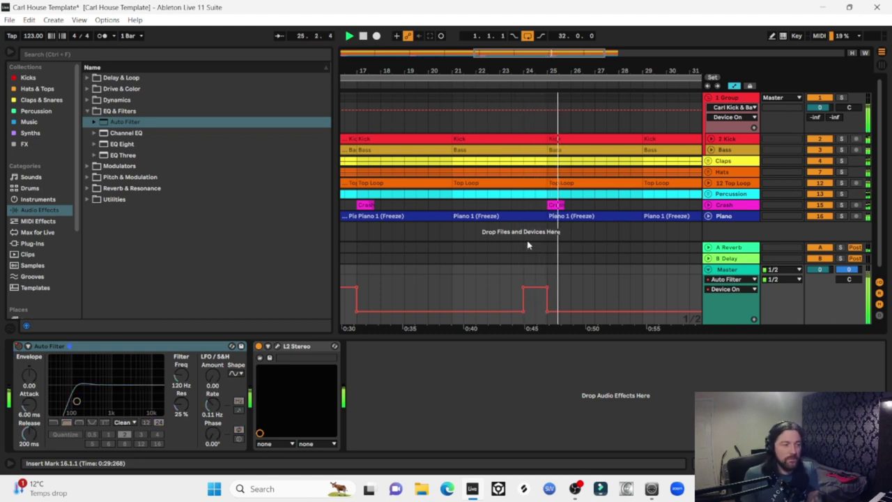
{"action": "key", "text": "space"}
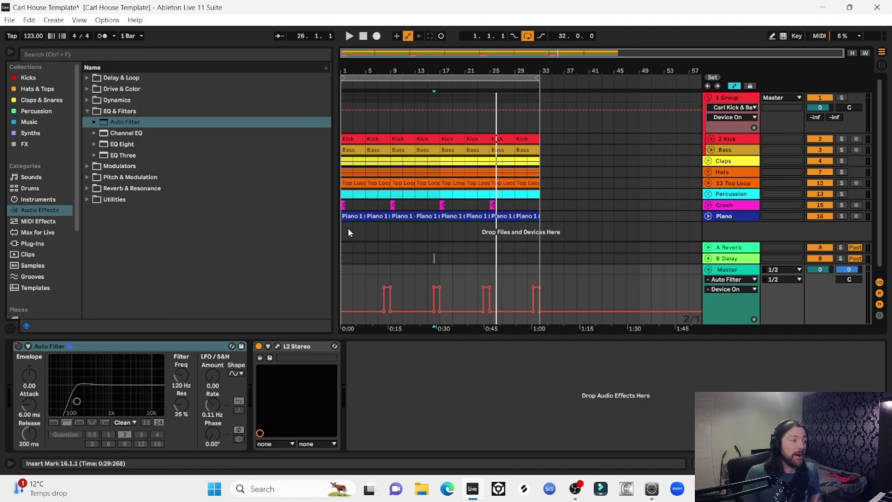
Collapse all tracks and open the folder of unprocessed loops in the browser.
{"action": "key", "text": "alt+u"}
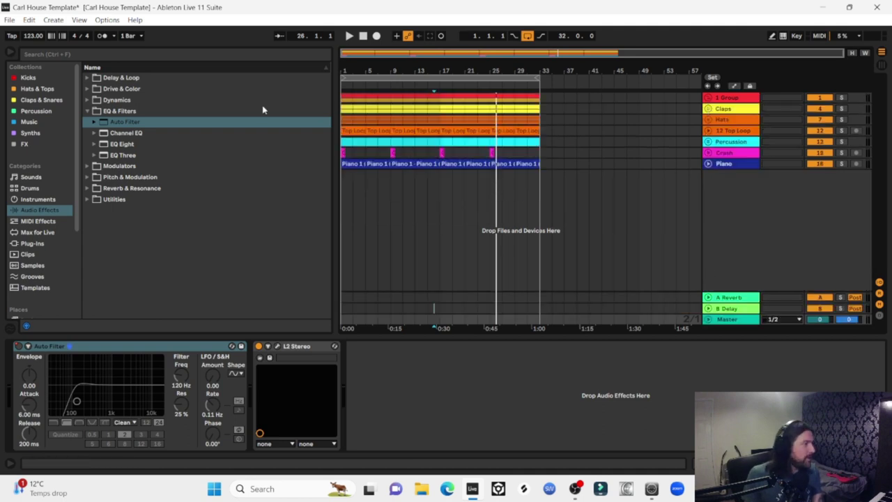
{"action": "left_click", "coordinate": [355, 165]}
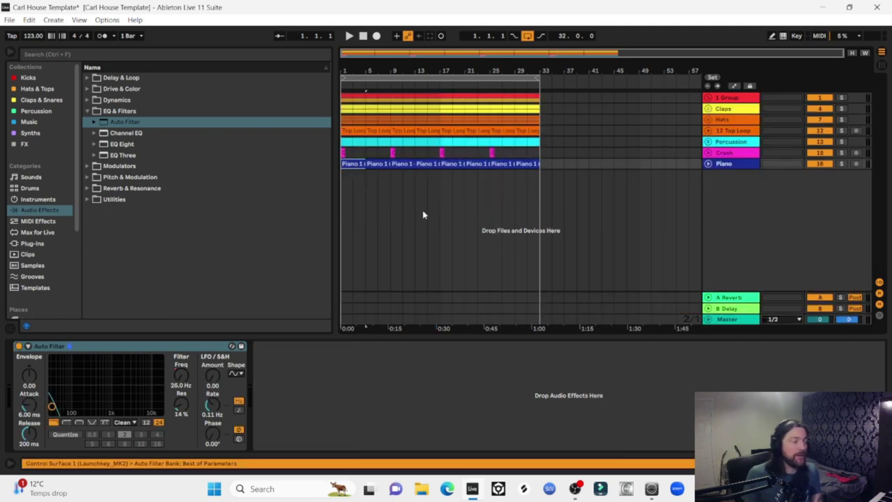
{"action": "scroll", "coordinate": [68, 245], "scroll_direction": "down", "scroll_amount": 4}
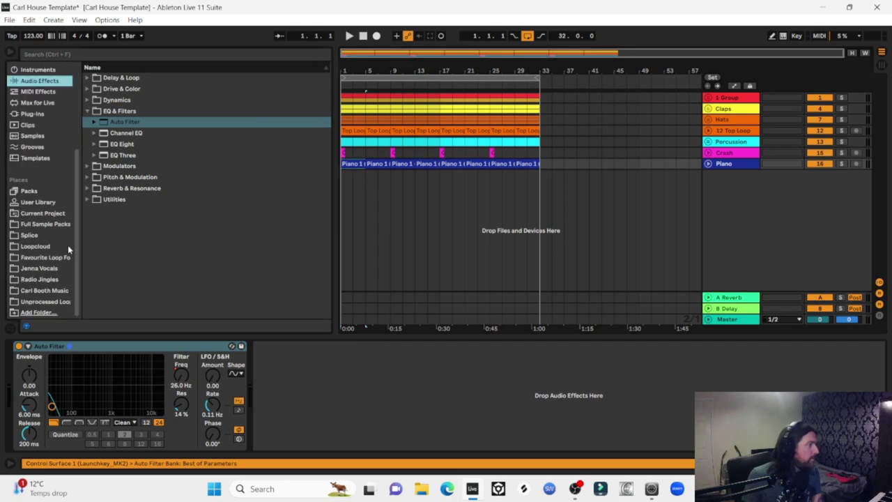
{"action": "left_click", "coordinate": [56, 302]}
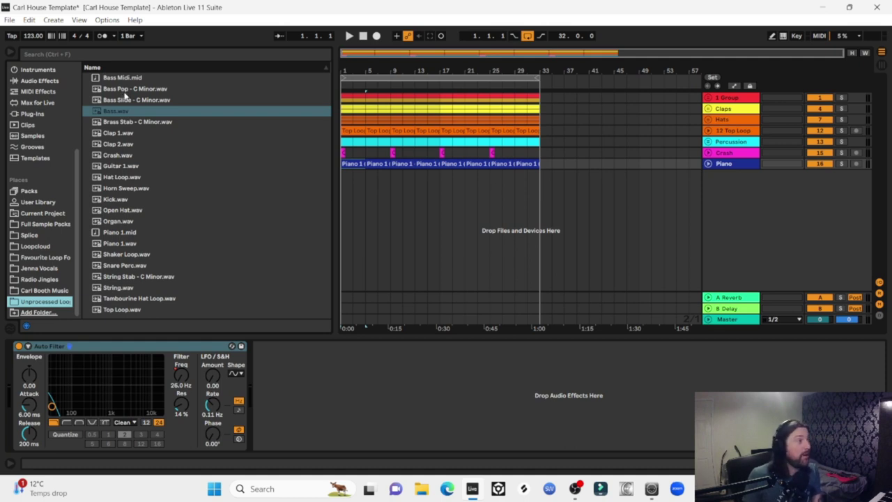
Place Bass Pop - C Minor.wav at bar 1 on a new audio track below Piano and solo that track.
{"action": "left_click", "coordinate": [112, 90]}
{"action": "left_click_drag", "start_coordinate": [112, 90], "coordinate": [344, 200]}
{"action": "left_click_drag", "start_coordinate": [347, 69], "coordinate": [347, 150]}
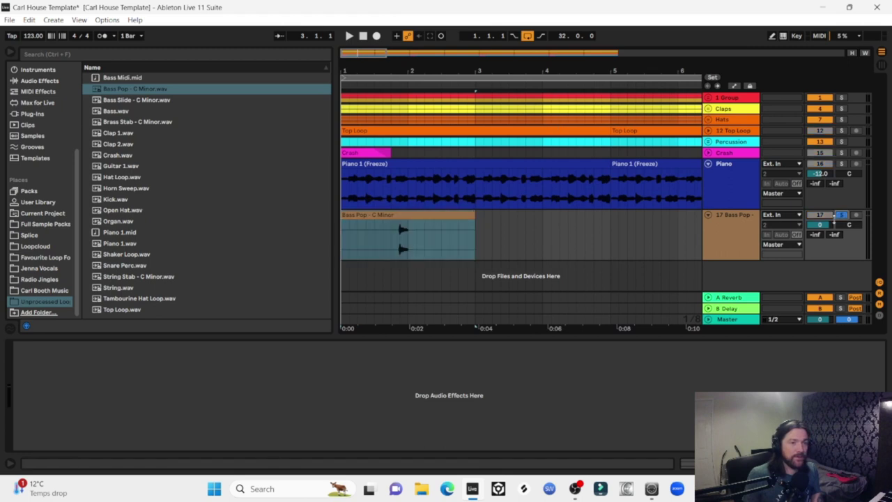
Set the Bass Pop track's volume to -15 dB and play its clip solo from 1.3.3.
{"action": "left_click", "coordinate": [380, 245]}
{"action": "left_click", "coordinate": [381, 247]}
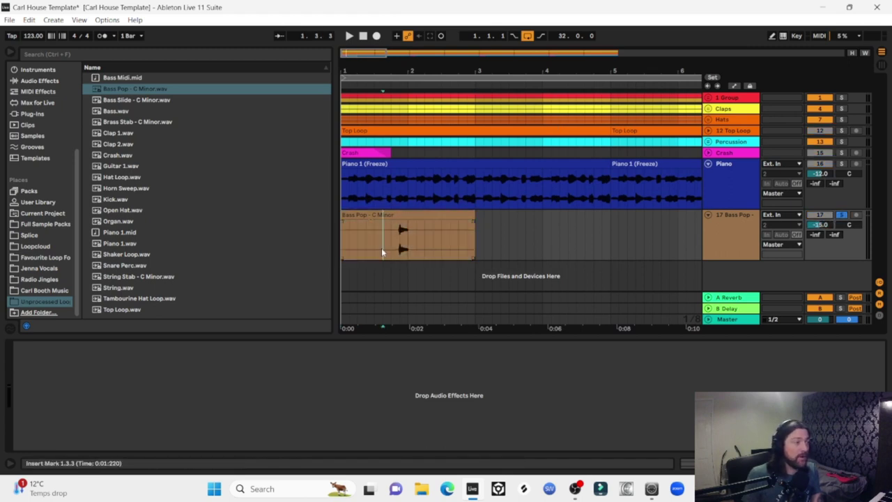
{"action": "key", "text": "space"}
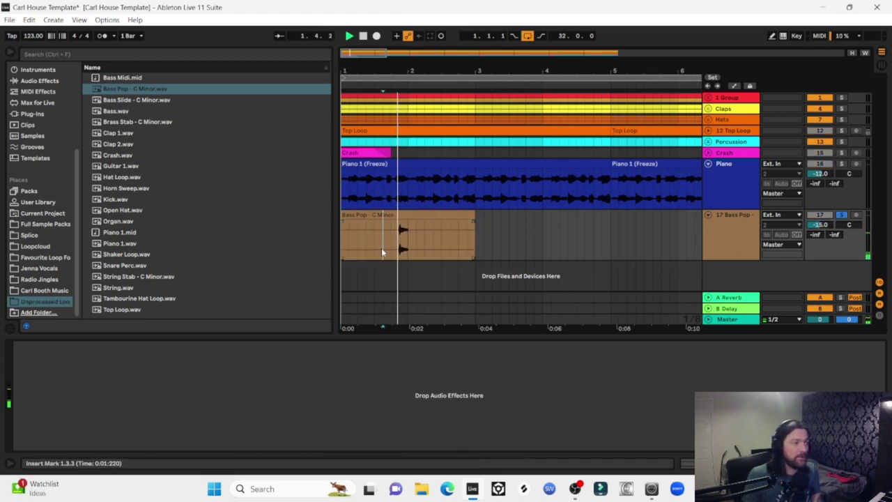
{"action": "key", "text": "space"}
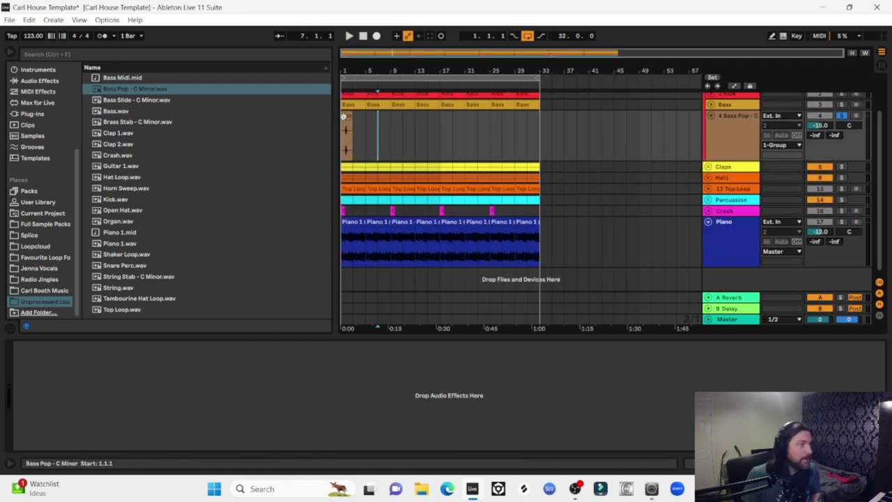
With the Bass Pop track in the group below Bass, move its clip to bar 9 and solo Kick and Bass too.
{"action": "left_click_drag", "start_coordinate": [346, 117], "coordinate": [395, 118]}
{"action": "left_click", "coordinate": [342, 134]}
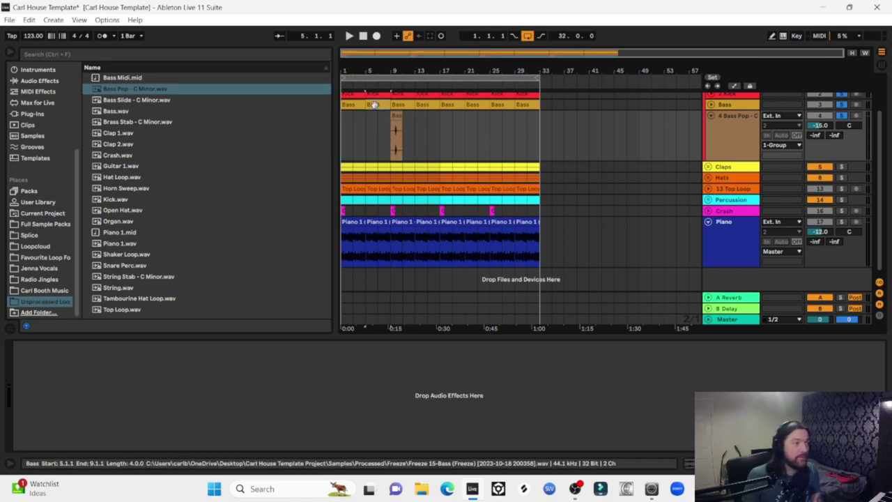
{"action": "left_click", "coordinate": [395, 133]}
Play the soloed tracks from bar 8 and lower the Bass Pop volume to -16 dB.
{"action": "left_click_drag", "start_coordinate": [392, 70], "coordinate": [392, 117]}
{"action": "scroll", "coordinate": [362, 144], "scroll_direction": "left", "scroll_amount": 2}
{"action": "left_click", "coordinate": [423, 146]}
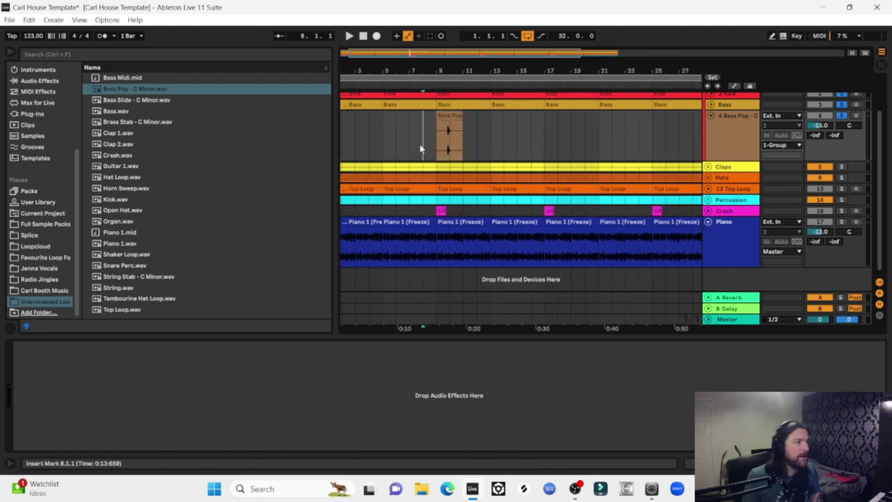
{"action": "key", "text": "space"}
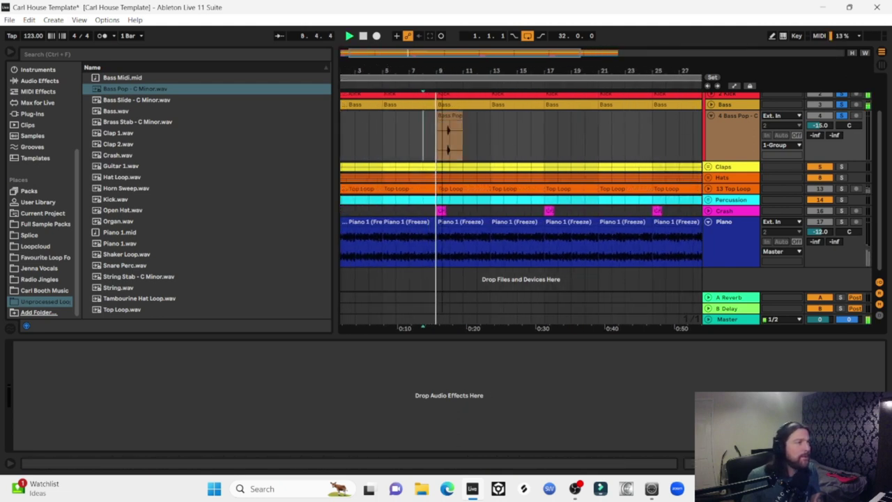
{"action": "left_click_drag", "start_coordinate": [444, 70], "coordinate": [444, 108]}
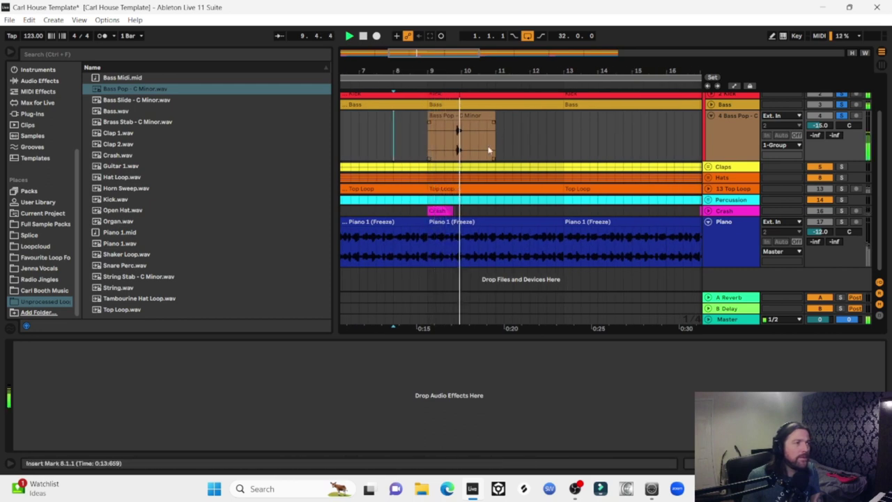
{"action": "key", "text": "Down"}
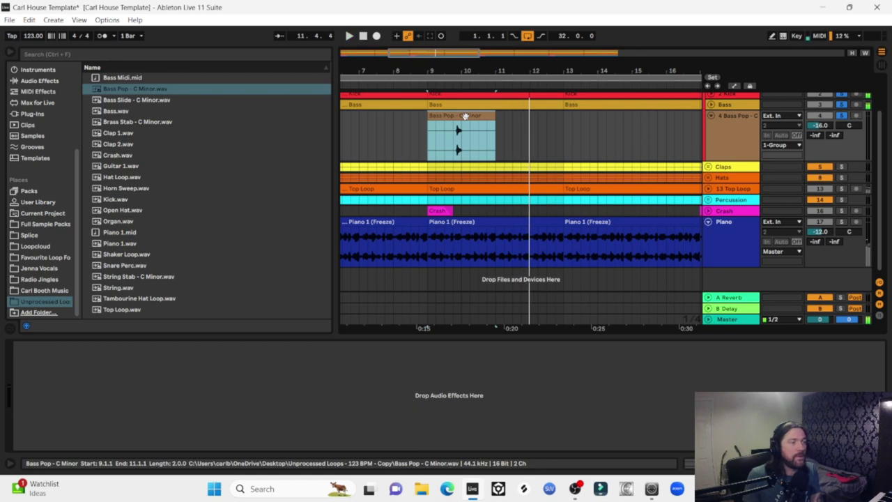
Duplicate the Bass Pop clip back to back from bar 9 until it fills the arrangement up to bar 33.
{"action": "key", "text": "ctrl+d"}
{"action": "key", "text": "ctrl+d"}
{"action": "key", "text": "ctrl+d"}
{"action": "key", "text": "ctrl+d"}
{"action": "key", "text": "ctrl+d"}
{"action": "key", "text": "ctrl+d"}
{"action": "key", "text": "ctrl+d"}
{"action": "key", "text": "ctrl+d"}
{"action": "key", "text": "ctrl+d"}
{"action": "key", "text": "ctrl+d"}
{"action": "key", "text": "ctrl+d"}
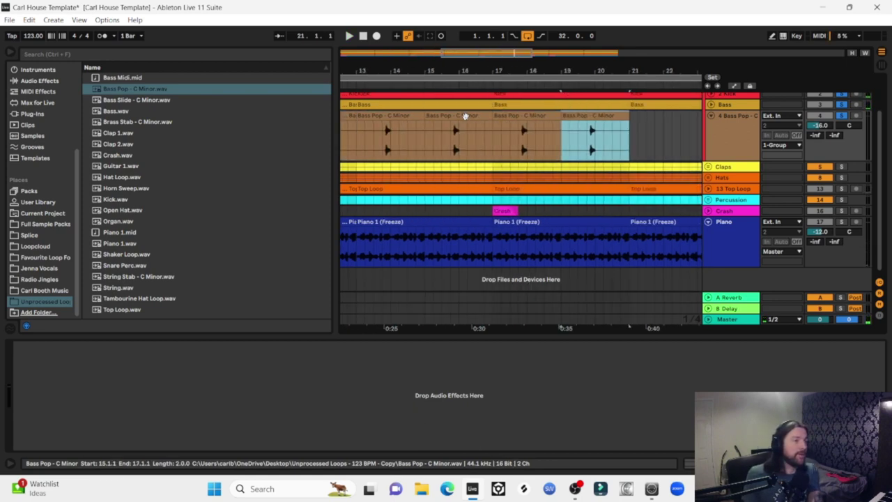
{"action": "key", "text": "ctrl+z"}
{"action": "left_click_drag", "start_coordinate": [465, 70], "coordinate": [606, 21]}
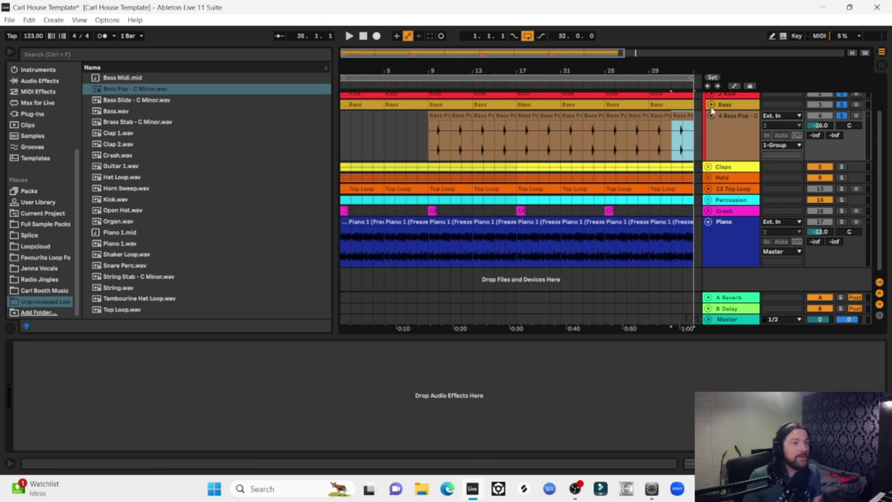
Unfold the Bass track, play from bar 9 and set the Bass Pop volume to -18 dB.
{"action": "left_click", "coordinate": [710, 104]}
{"action": "left_click", "coordinate": [438, 155]}
{"action": "key", "text": "space"}
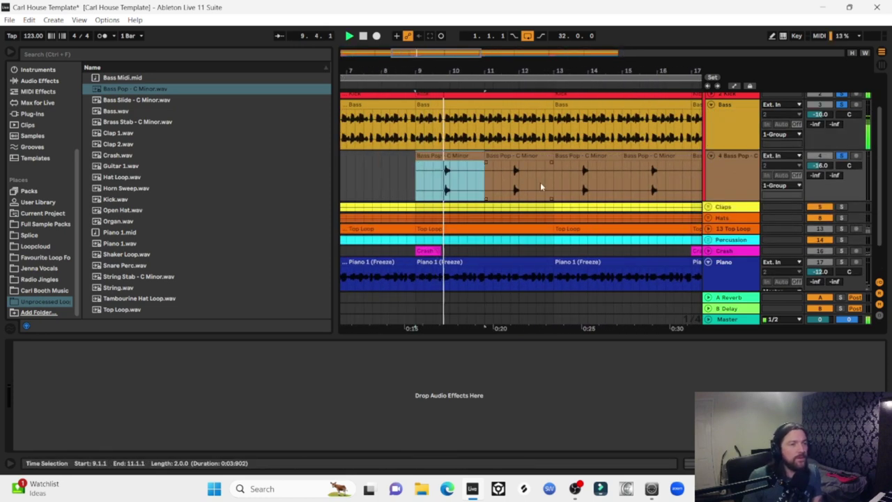
{"action": "left_click", "coordinate": [826, 167]}
{"action": "key", "text": "Down"}
{"action": "key", "text": "Down"}
{"action": "key", "text": "Down"}
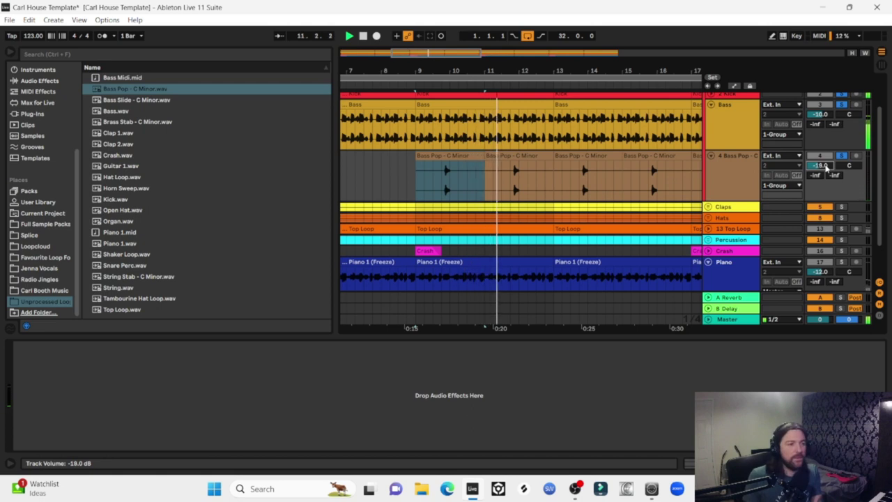
{"action": "scroll", "coordinate": [826, 165], "scroll_direction": "up", "scroll_amount": 1}
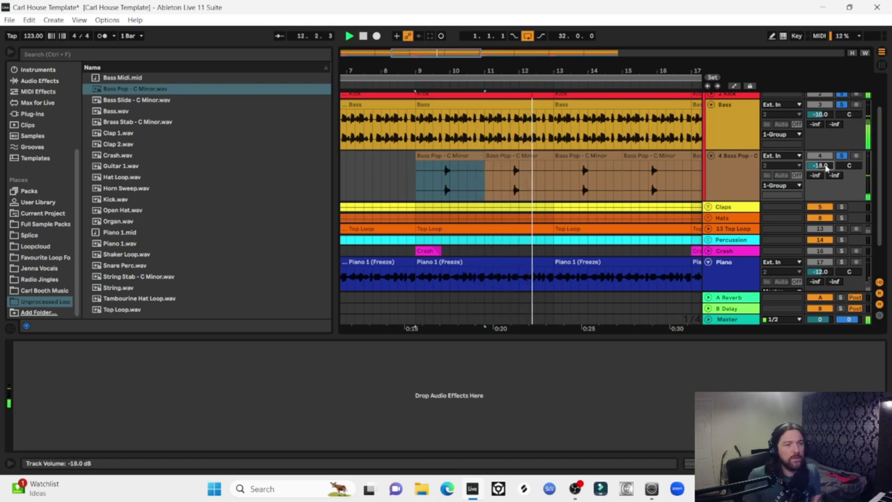
Solo the Piano as well, listen to it with the kick, bass and Bass Pop, and stop playback.
{"action": "left_click", "coordinate": [841, 262]}
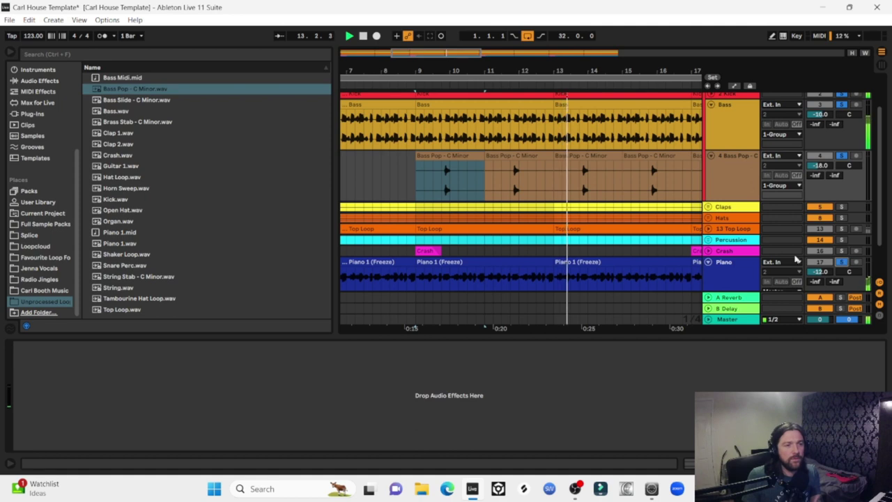
{"action": "scroll", "coordinate": [611, 164], "scroll_direction": "right", "scroll_amount": 5}
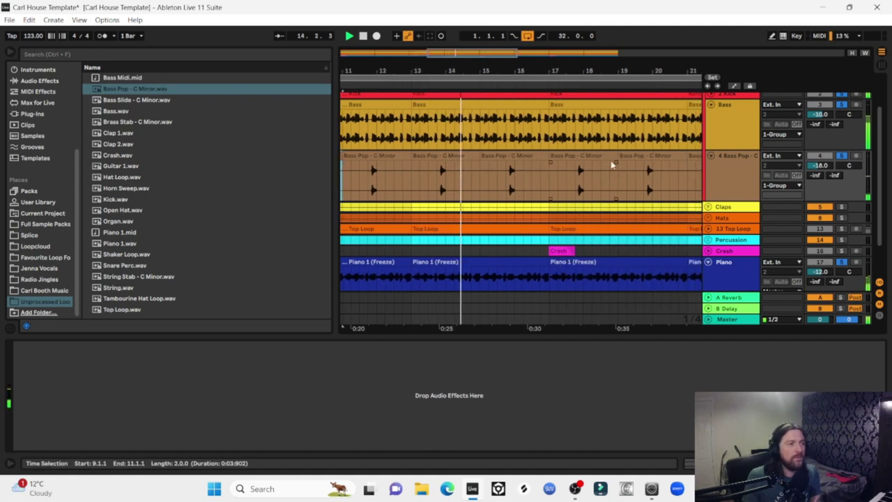
{"action": "left_click_drag", "start_coordinate": [537, 70], "coordinate": [536, 41]}
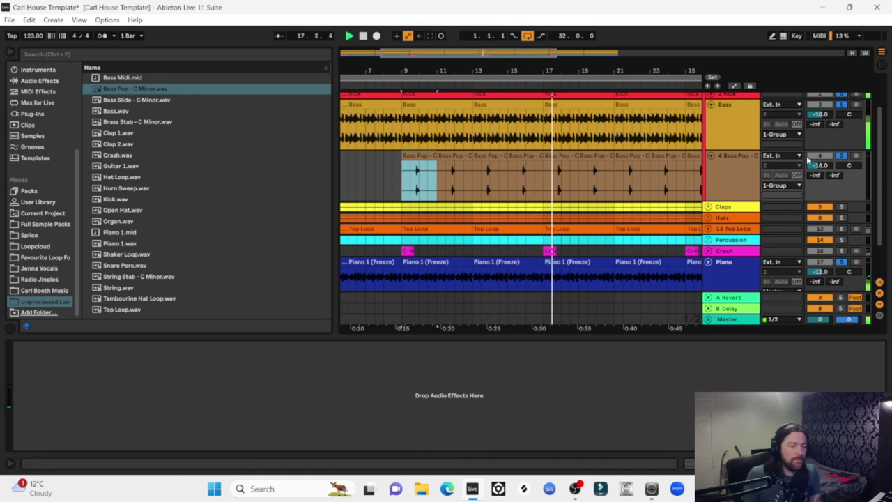
{"action": "key", "text": "space"}
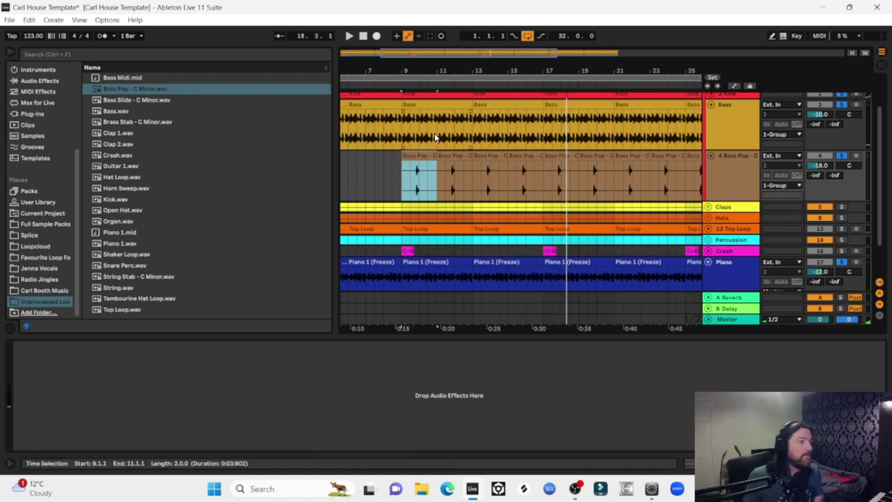
Add an EQ Eight with a 215 Hz low cut and a high cut to Bass Pop, and match its clips' colour to Bass.
{"action": "left_click", "coordinate": [33, 82]}
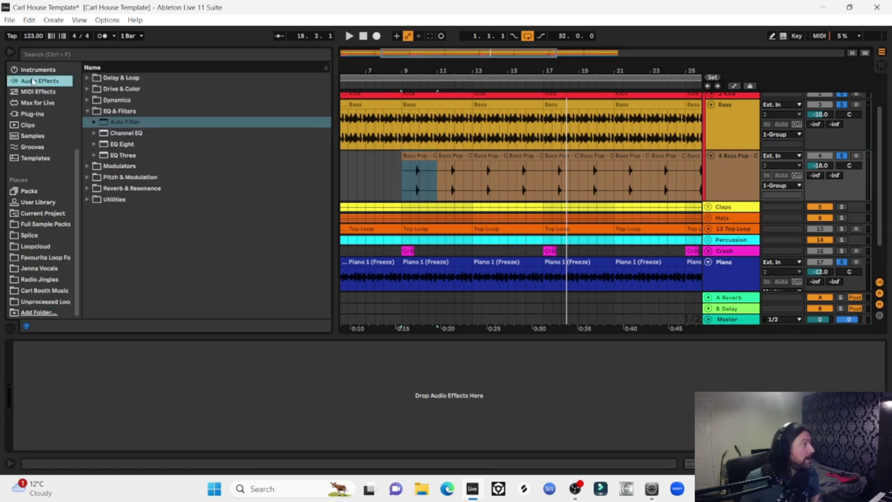
{"action": "left_click", "coordinate": [101, 114]}
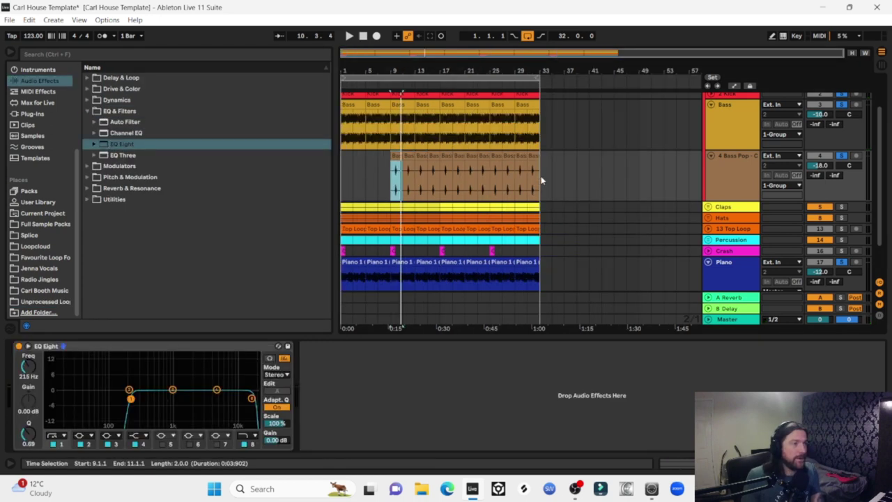
{"action": "left_click_drag", "start_coordinate": [541, 180], "coordinate": [386, 180]}
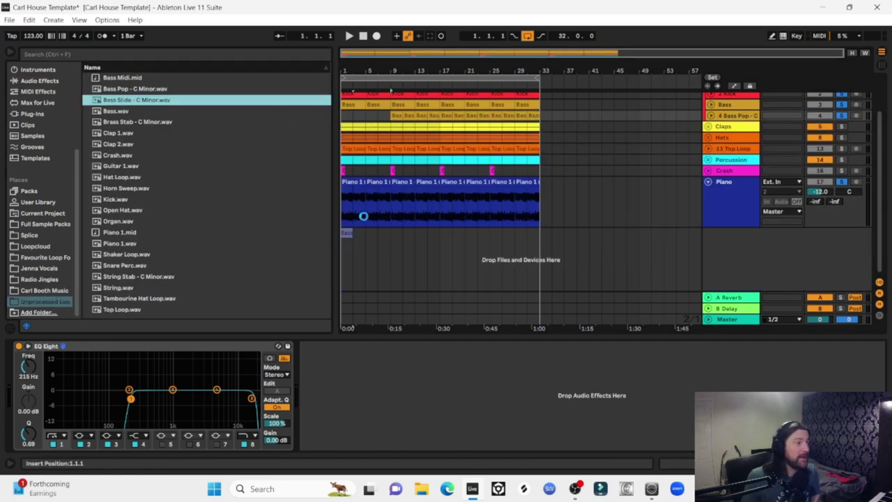
Place Bass Slide - C Minor.wav at bars 15 to 17 on a new audio track and move it into the group below Bass Pop.
{"action": "left_click_drag", "start_coordinate": [363, 216], "coordinate": [475, 233]}
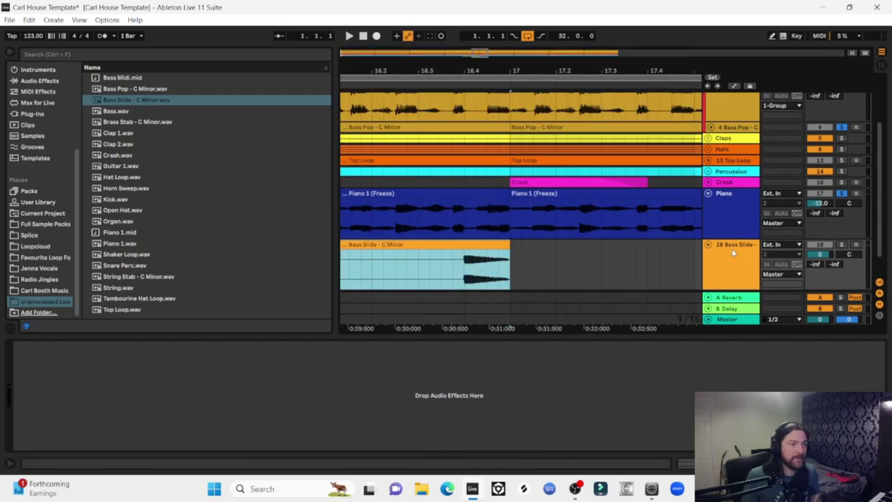
{"action": "left_click_drag", "start_coordinate": [732, 253], "coordinate": [728, 130]}
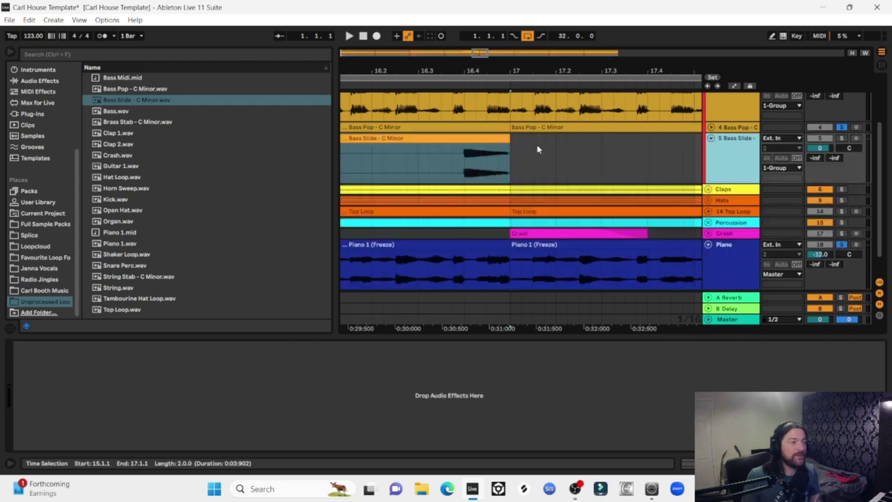
Solo the Bass Slide track, play it from 16.3 and set its volume to -11.2 dB.
{"action": "scroll", "coordinate": [550, 160], "scroll_direction": "up", "scroll_amount": 3}
{"action": "left_click", "coordinate": [842, 170]}
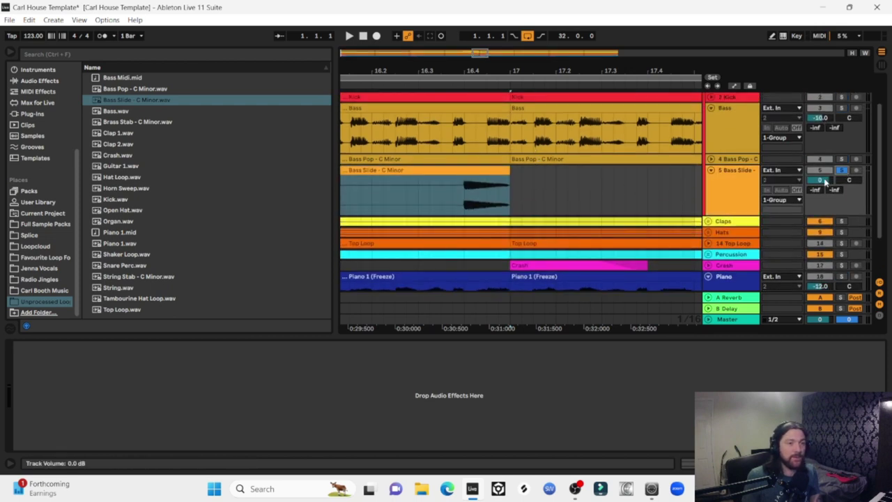
{"action": "left_click", "coordinate": [433, 202]}
{"action": "left_click", "coordinate": [420, 206]}
{"action": "key", "text": "space"}
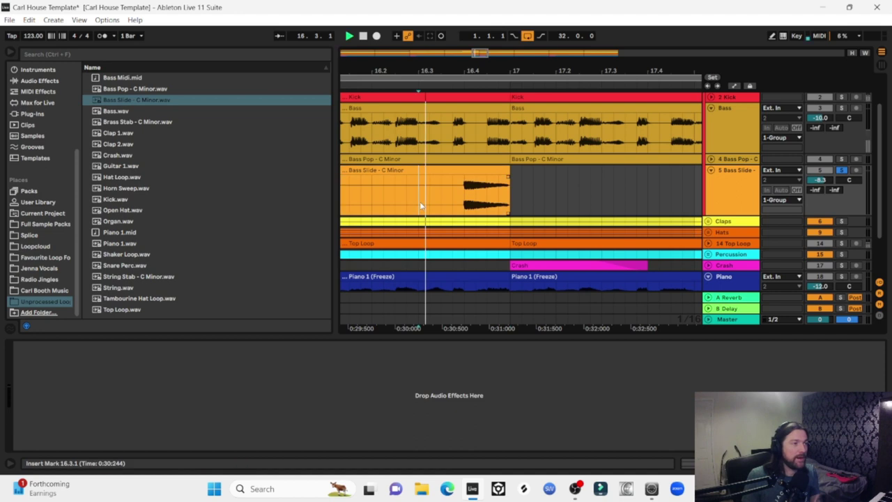
{"action": "key", "text": "space"}
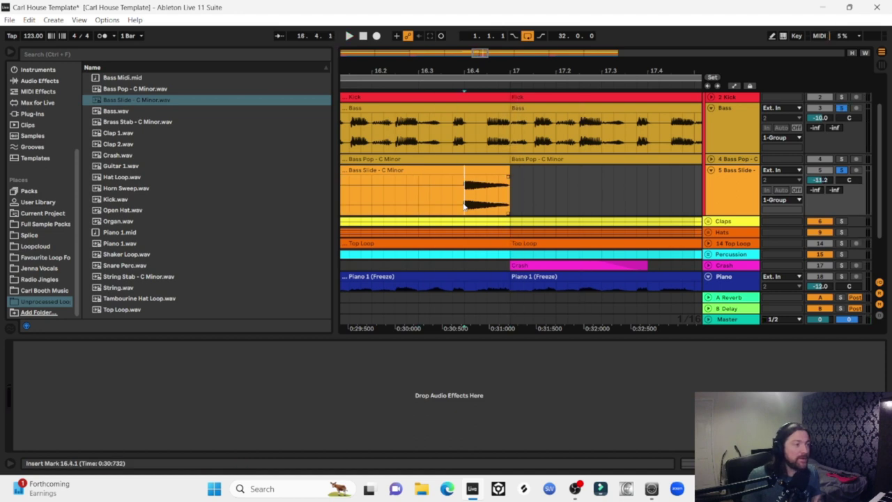
Cut the Bass clip away between 16.4 and bar 17 to leave a gap for the bass slide.
{"action": "left_click_drag", "start_coordinate": [464, 206], "coordinate": [487, 203]}
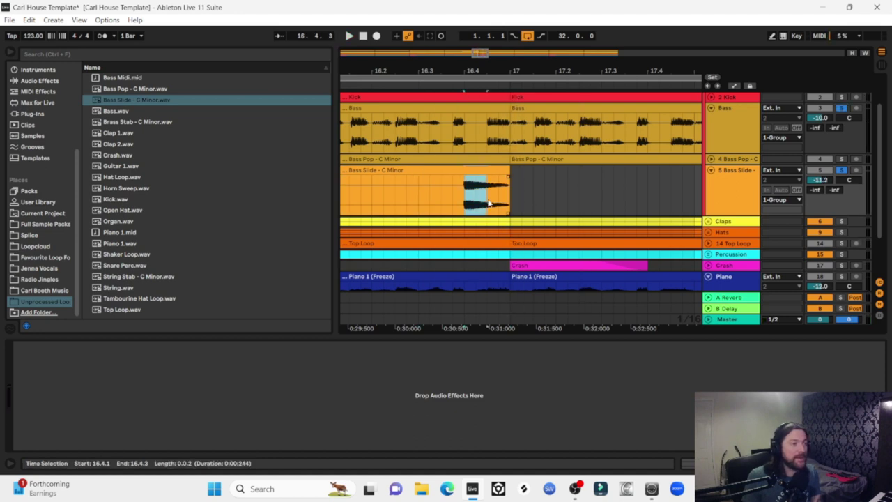
{"action": "left_click", "coordinate": [487, 129]}
{"action": "left_click_drag", "start_coordinate": [488, 129], "coordinate": [465, 112]}
{"action": "left_click", "coordinate": [507, 108]}
{"action": "left_click", "coordinate": [460, 120]}
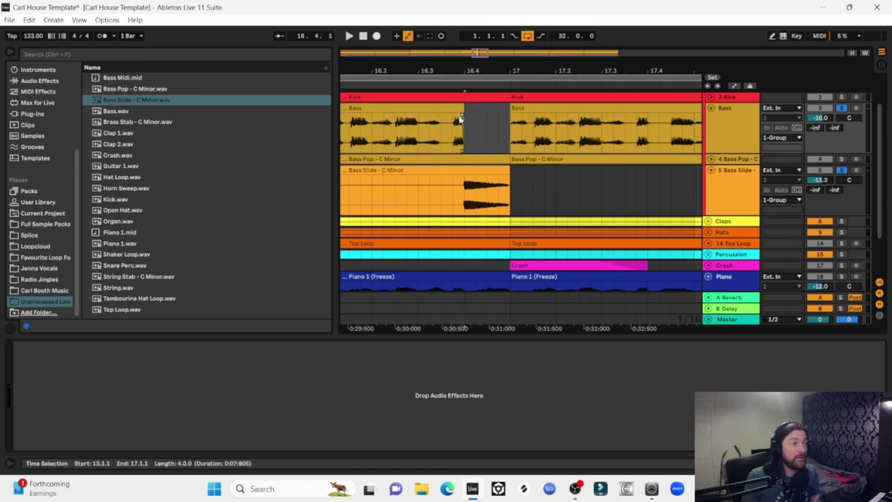
Unfold and solo Bass Pop, and play it with Bass and Bass Slide from bar 15 to check the transition.
{"action": "scroll", "coordinate": [446, 133], "scroll_direction": "left", "scroll_amount": 2}
{"action": "left_click", "coordinate": [370, 190]}
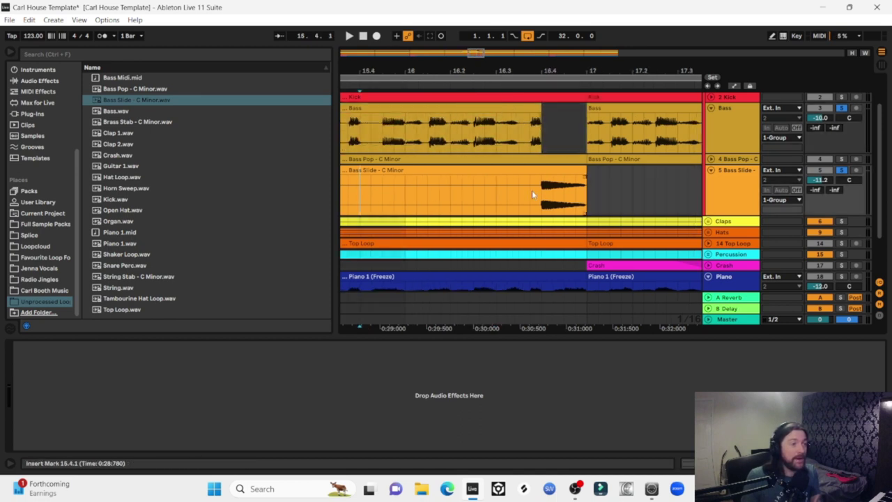
{"action": "left_click", "coordinate": [545, 168]}
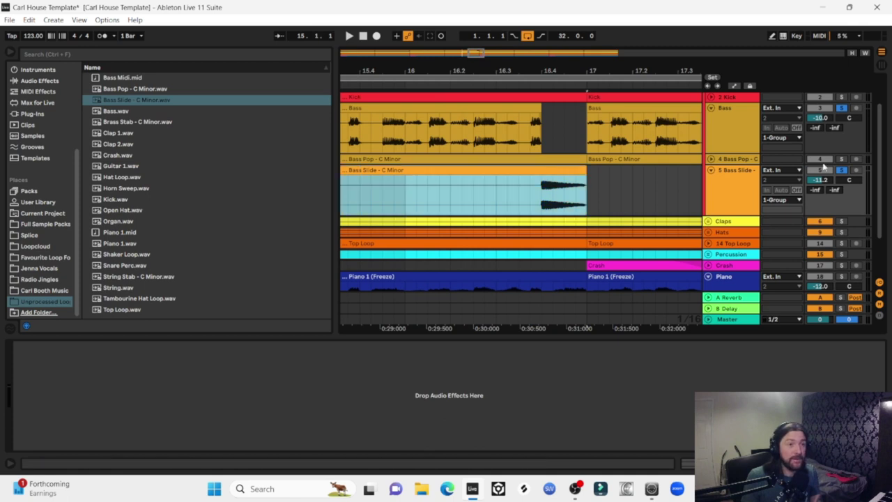
{"action": "left_click", "coordinate": [841, 160]}
{"action": "left_click", "coordinate": [710, 159]}
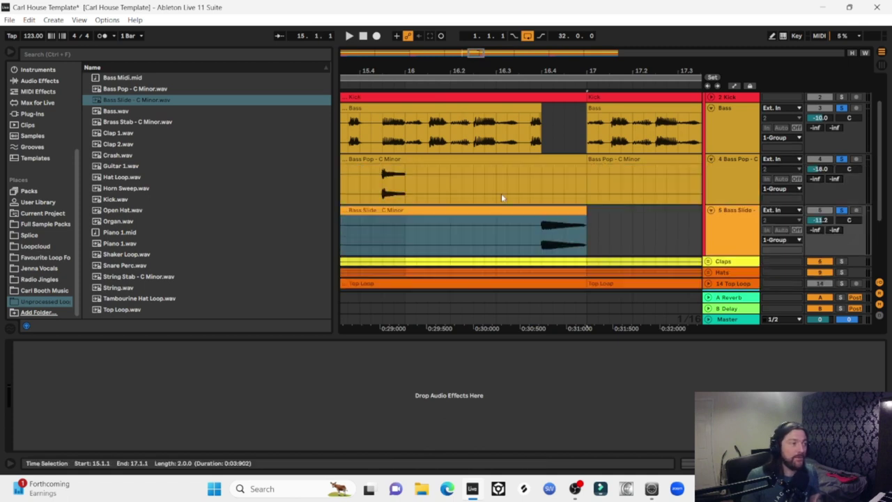
{"action": "scroll", "coordinate": [500, 193], "scroll_direction": "left", "scroll_amount": 2}
{"action": "left_click_drag", "start_coordinate": [470, 71], "coordinate": [465, 60]}
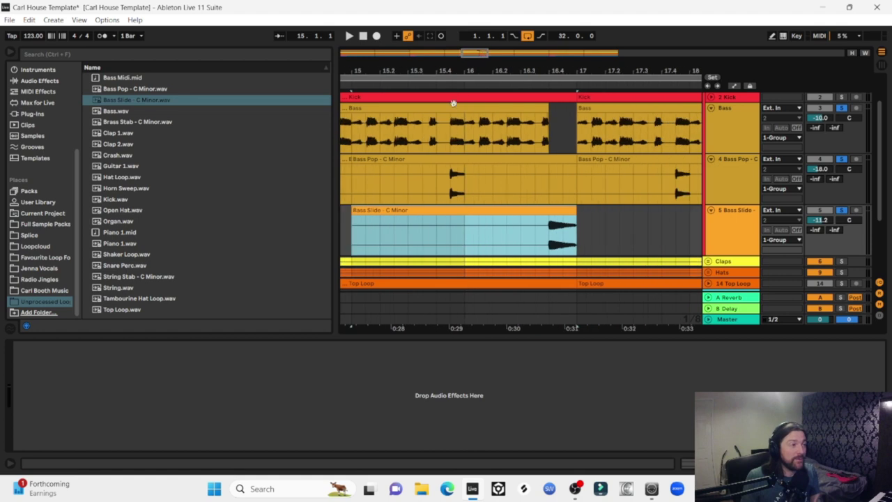
{"action": "key", "text": "space"}
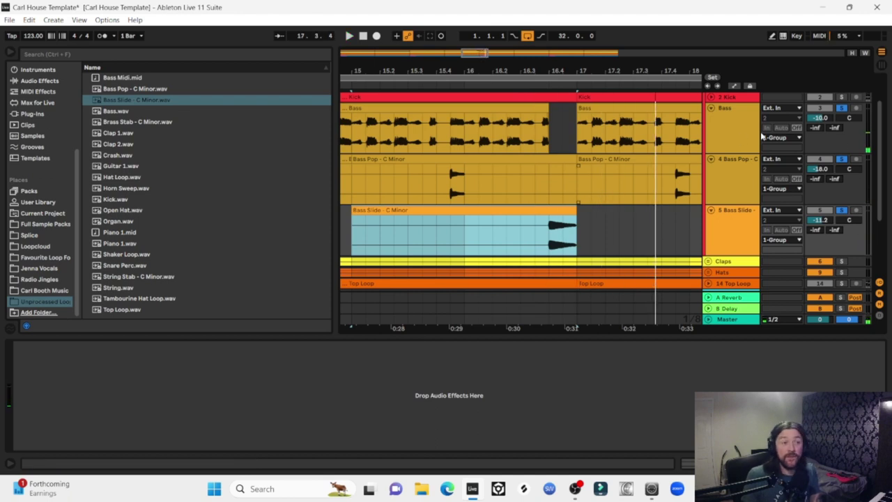
Clear the track solos and play the full mix from bar 13.
{"action": "left_click", "coordinate": [842, 160]}
{"action": "left_click_drag", "start_coordinate": [508, 71], "coordinate": [508, 50]}
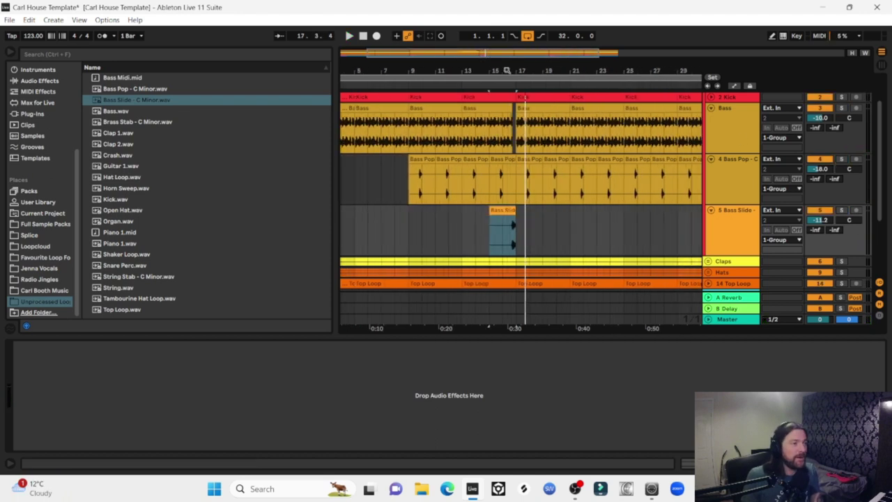
{"action": "left_click", "coordinate": [464, 234]}
{"action": "key", "text": "space"}
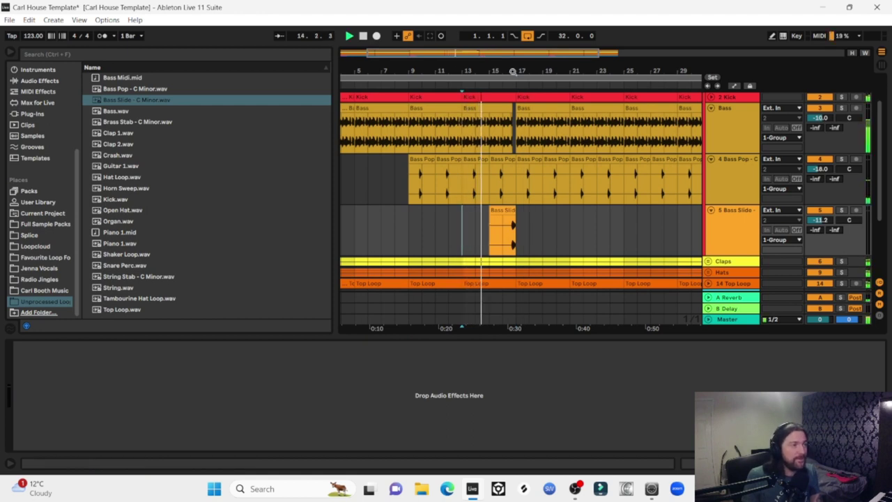
Trim the start of the Bass Slide clip so it runs only from 16.3 to bar 17.
{"action": "left_click_drag", "start_coordinate": [513, 71], "coordinate": [514, 120]}
{"action": "scroll", "coordinate": [513, 69], "scroll_direction": "up", "scroll_amount": 2}
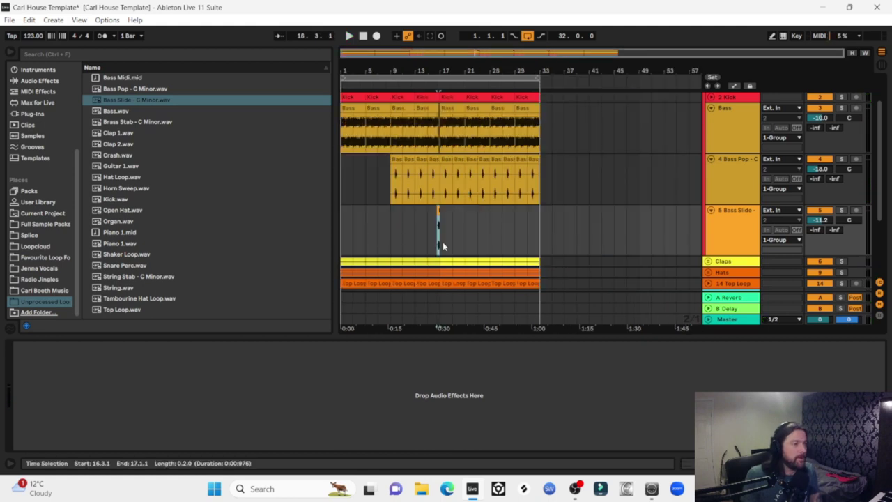
Duplicate the Bass Slide section from bars 1 to 17 so the slide repeats before bar 33, and recolour the track to match Bass Pop.
{"action": "left_click_drag", "start_coordinate": [442, 242], "coordinate": [341, 230]}
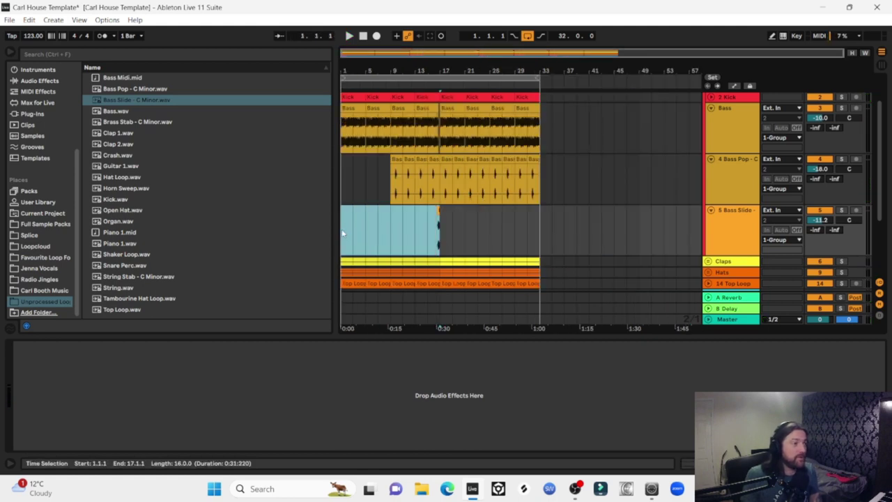
{"action": "key", "text": "Delete"}
{"action": "key", "text": "plus"}
{"action": "right_click", "coordinate": [743, 210]}
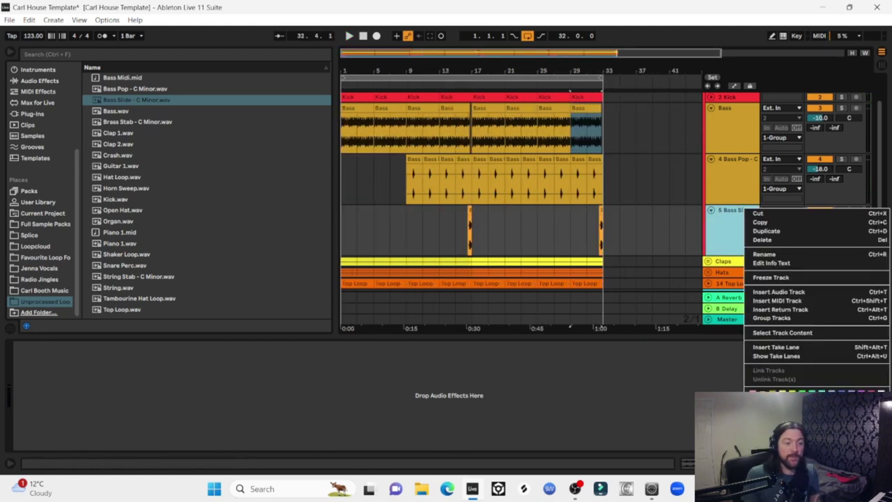
{"action": "left_click", "coordinate": [773, 390]}
{"action": "left_click", "coordinate": [614, 249]}
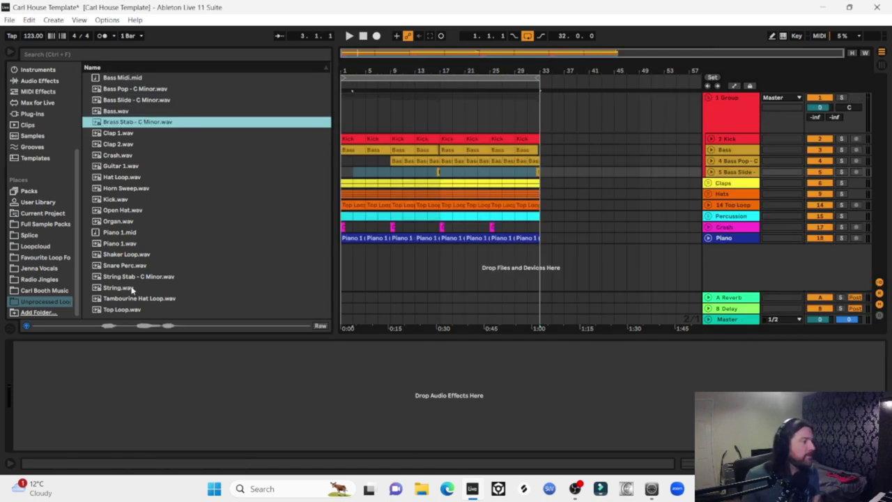
Add Guitar 1.wav on a new track from bar 17, loop bars 17 to 25, and solo it at -10 dB.
{"action": "left_click", "coordinate": [119, 167]}
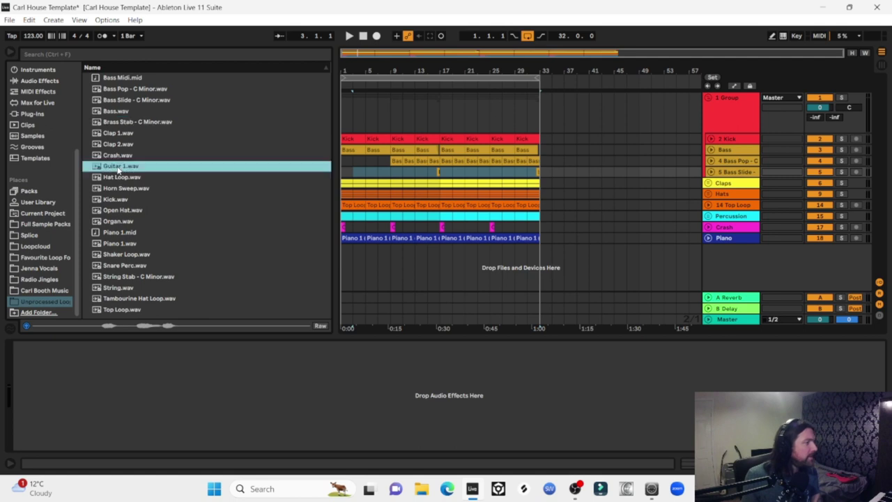
{"action": "left_click_drag", "start_coordinate": [403, 249], "coordinate": [443, 270]}
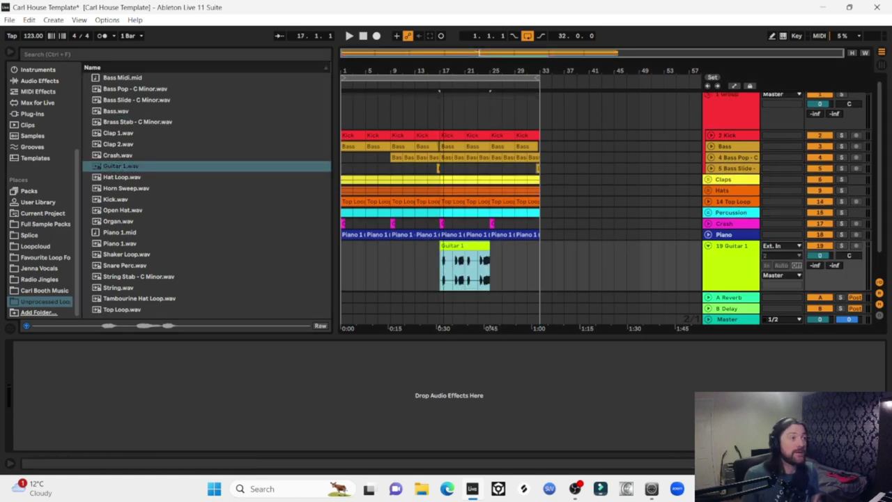
{"action": "left_click_drag", "start_coordinate": [446, 71], "coordinate": [524, 124]}
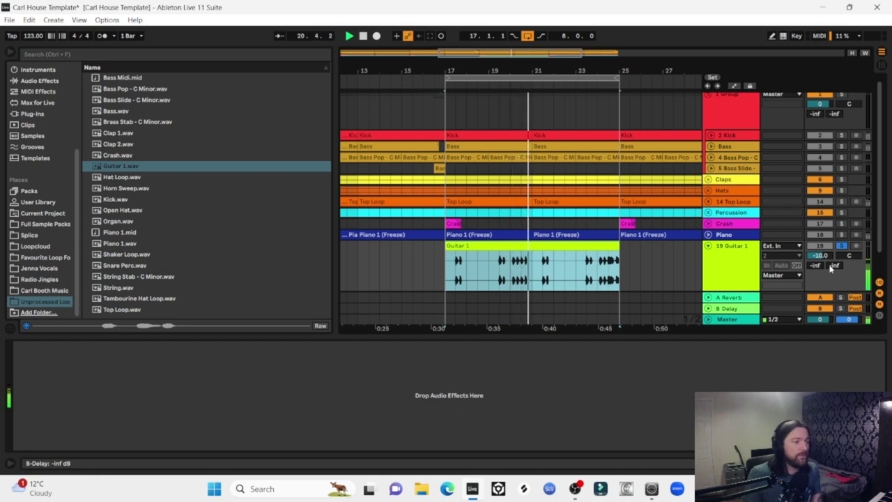
Solo Piano together with Guitar 1, play them from bar 17, and set the Guitar 1 volume to -12 dB.
{"action": "left_click", "coordinate": [842, 235], "text": "ctrl"}
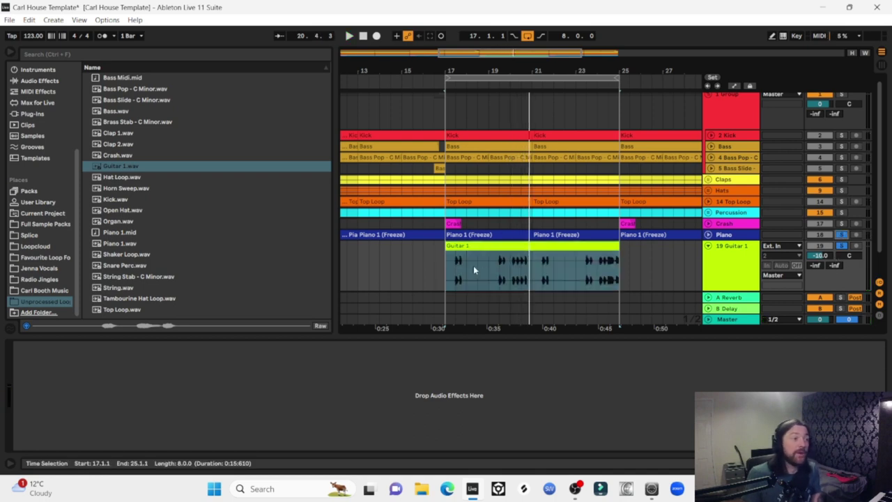
{"action": "left_click", "coordinate": [469, 246]}
{"action": "key", "text": "space"}
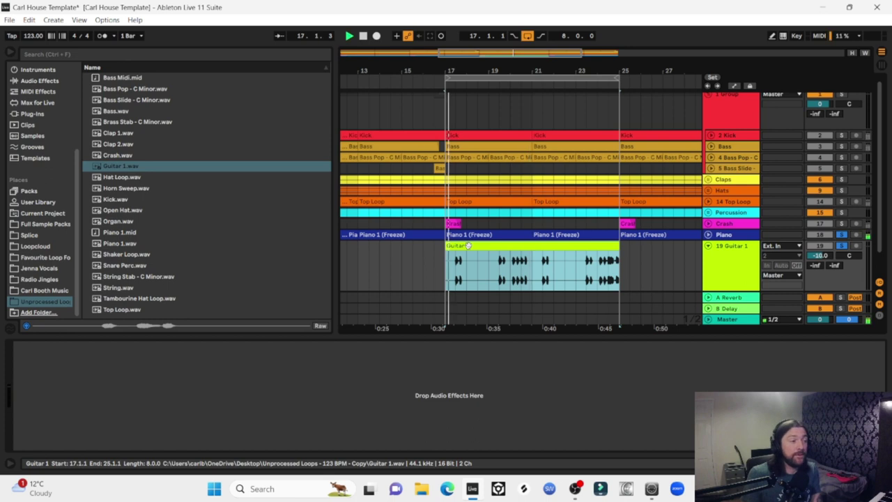
{"action": "left_click_drag", "start_coordinate": [819, 255], "coordinate": [819, 257]}
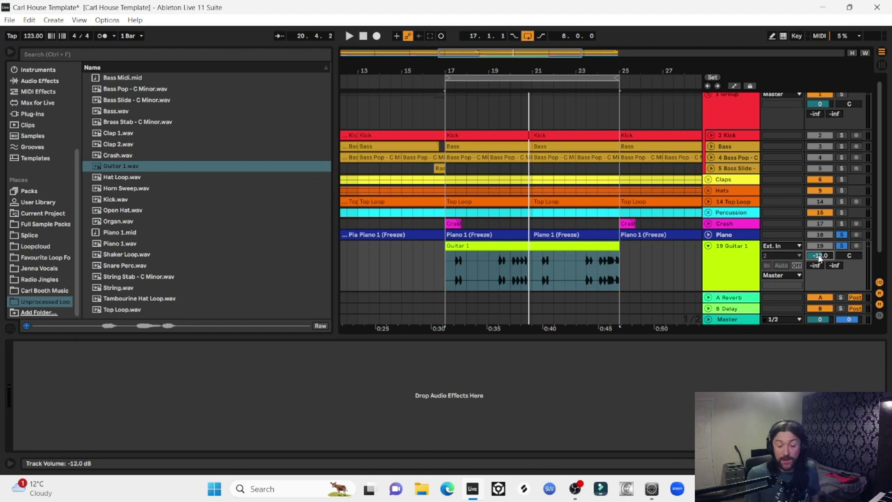
Unfold the Piano track, play it with Guitar 1 from bar 17, and group the two tracks.
{"action": "left_click", "coordinate": [707, 235]}
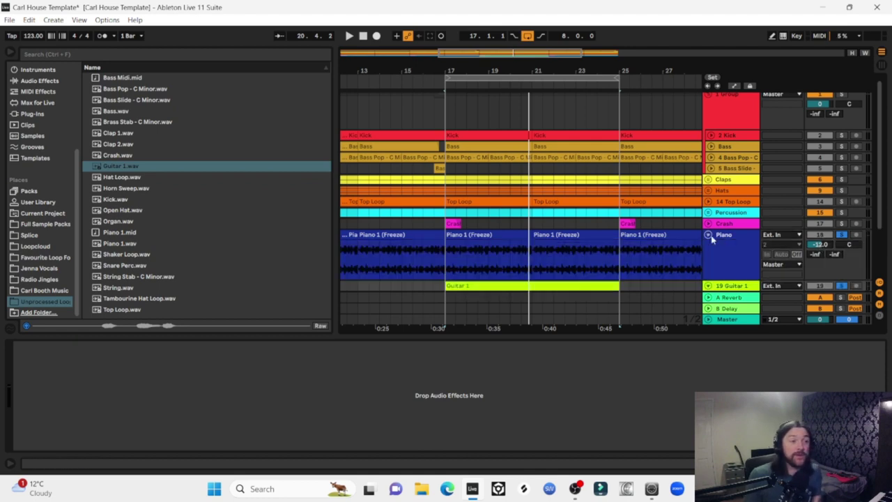
{"action": "scroll", "coordinate": [530, 202], "scroll_direction": "down", "scroll_amount": 3}
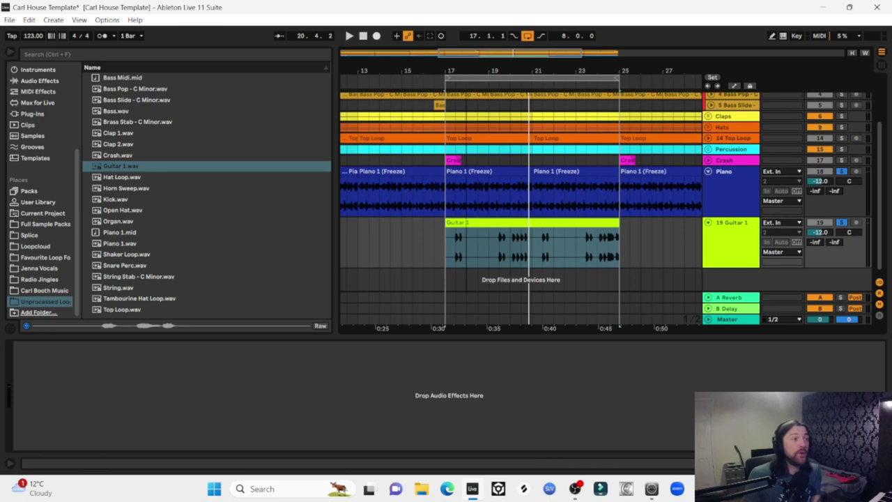
{"action": "left_click_drag", "start_coordinate": [467, 72], "coordinate": [554, 150]}
{"action": "left_click", "coordinate": [456, 223]}
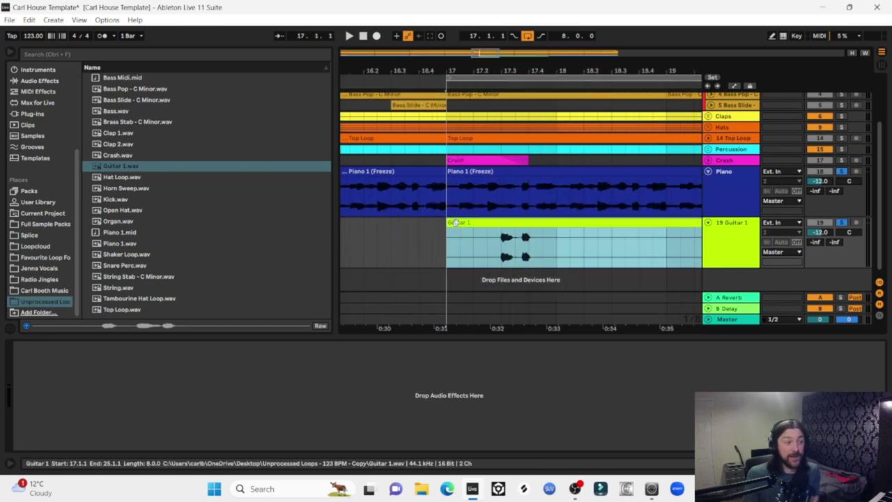
{"action": "key", "text": "space"}
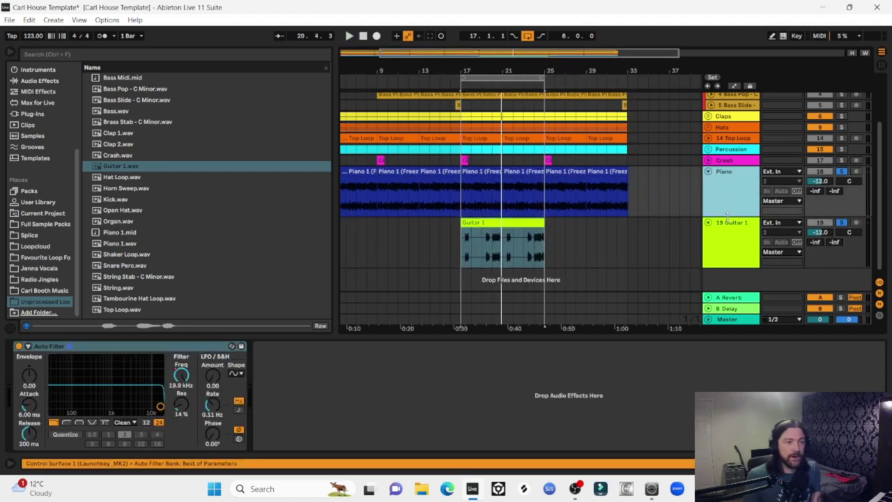
{"action": "left_click", "coordinate": [742, 222]}
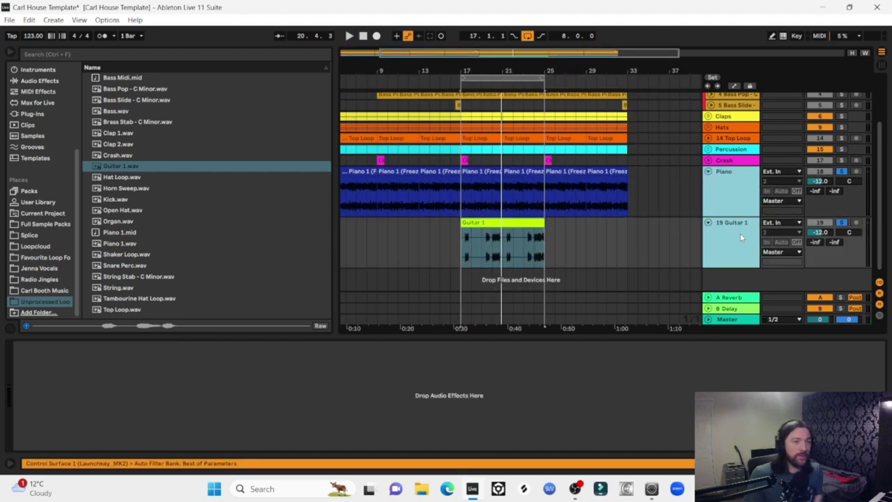
{"action": "key", "text": "ctrl+g"}
Replace the Delay on return track B with a Reverb set to 100% dry/wet.
{"action": "left_click", "coordinate": [178, 351]}
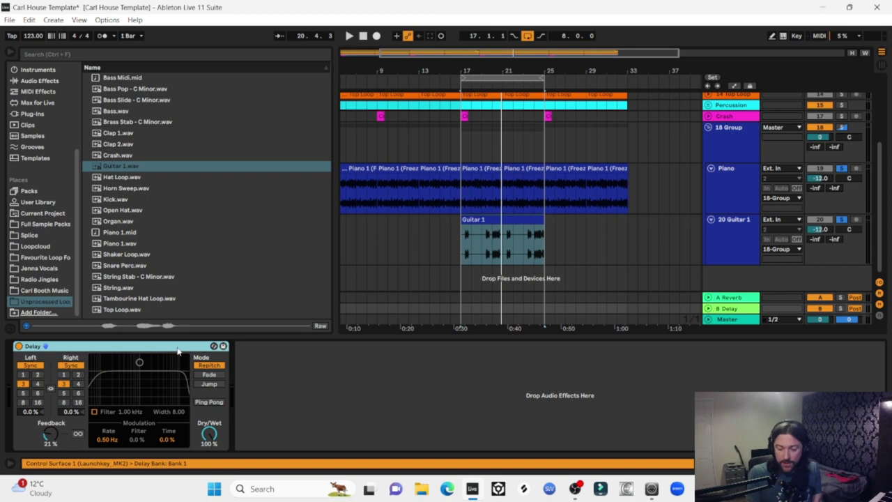
{"action": "key", "text": "Delete"}
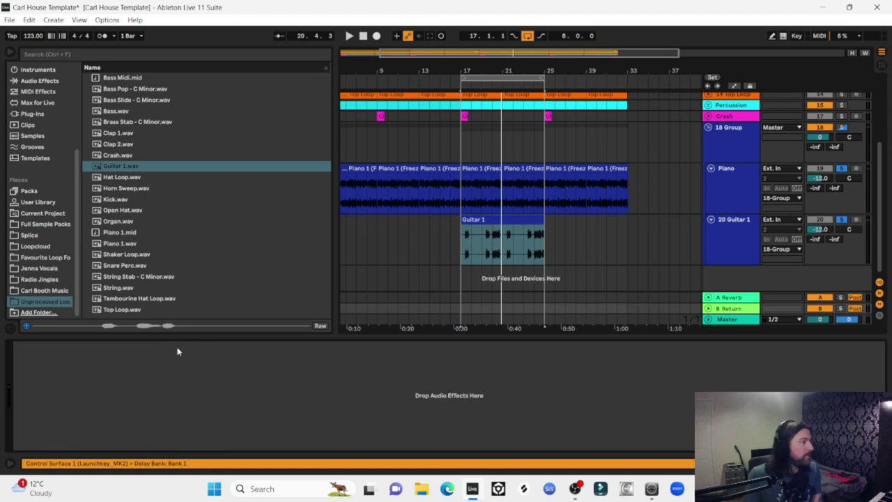
{"action": "left_click", "coordinate": [39, 81]}
{"action": "left_click", "coordinate": [131, 144]}
{"action": "left_click", "coordinate": [119, 188]}
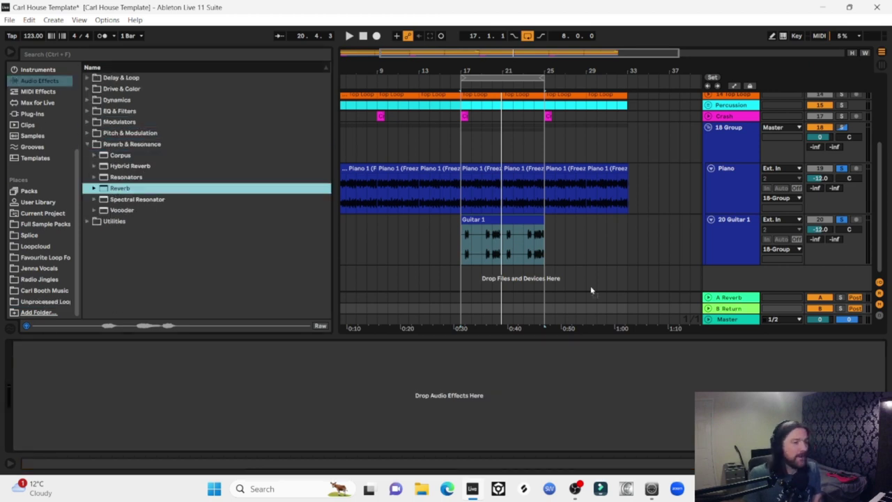
{"action": "left_click", "coordinate": [293, 433]}
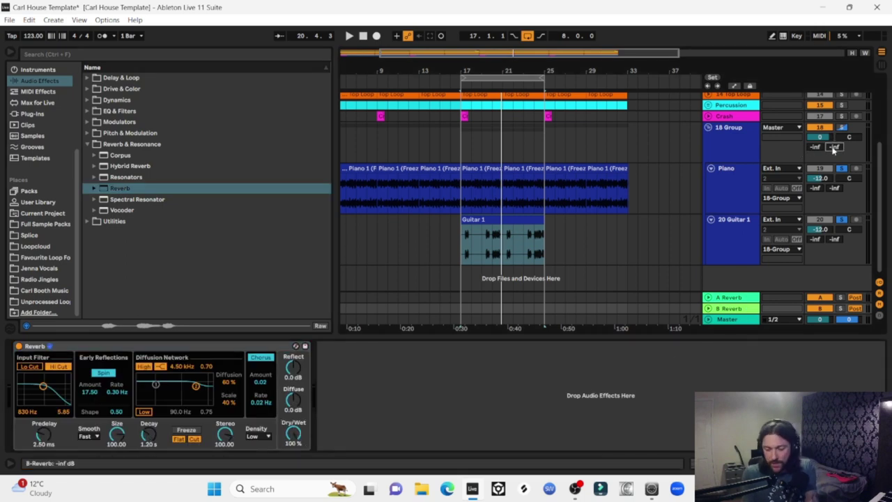
Set the new group's send to return B to -15 dB during playback, and pan Guitar 1 to 15R and Piano to 12L.
{"action": "key", "text": "space"}
{"action": "left_click_drag", "start_coordinate": [833, 149], "coordinate": [842, 136]}
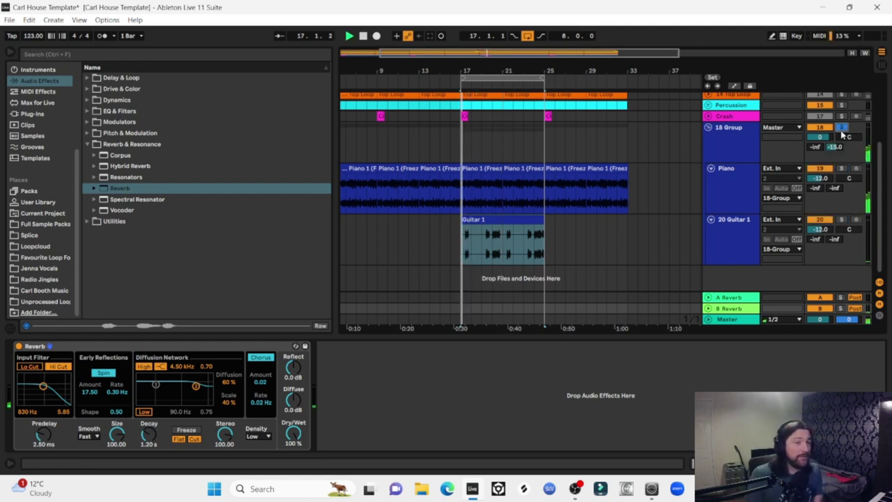
{"action": "left_click", "coordinate": [848, 228]}
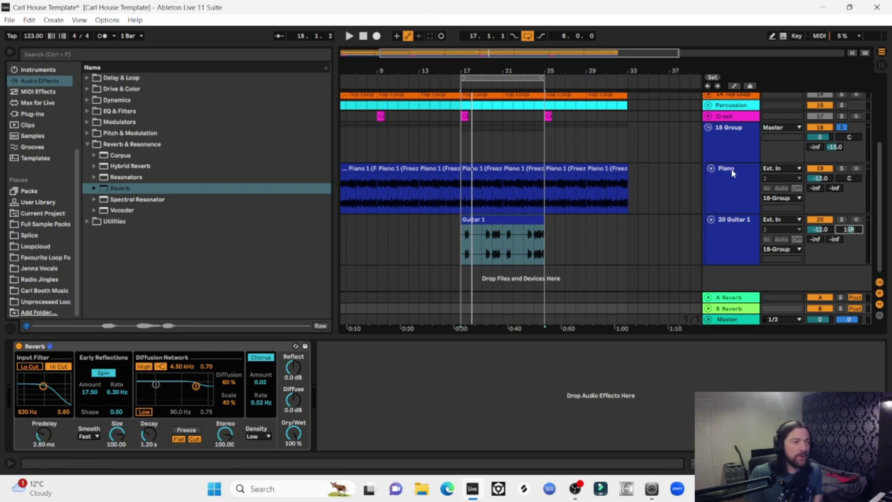
Add the SSLGChannel Stereo plug-in to Guitar 1 with its Guitar preset, and compare the soloed guitar with the plug-in on and off.
{"action": "left_click", "coordinate": [33, 116]}
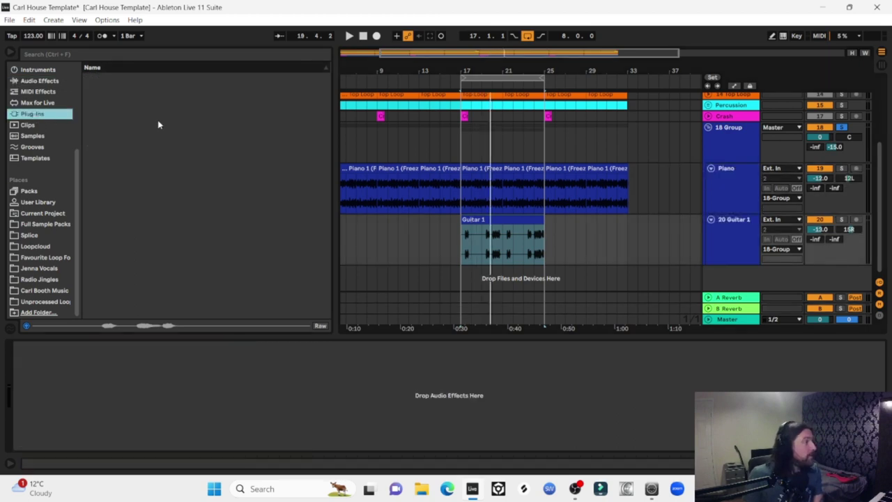
{"action": "left_click", "coordinate": [75, 54]}
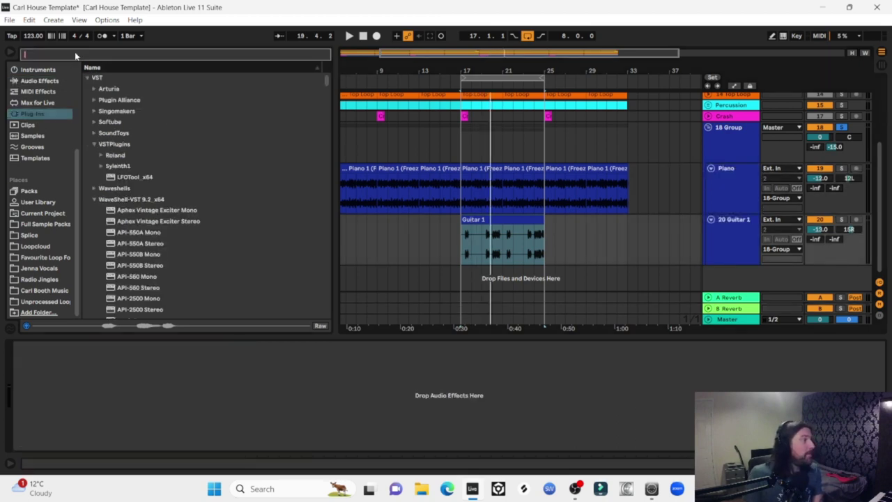
{"action": "type", "text": "ssl"}
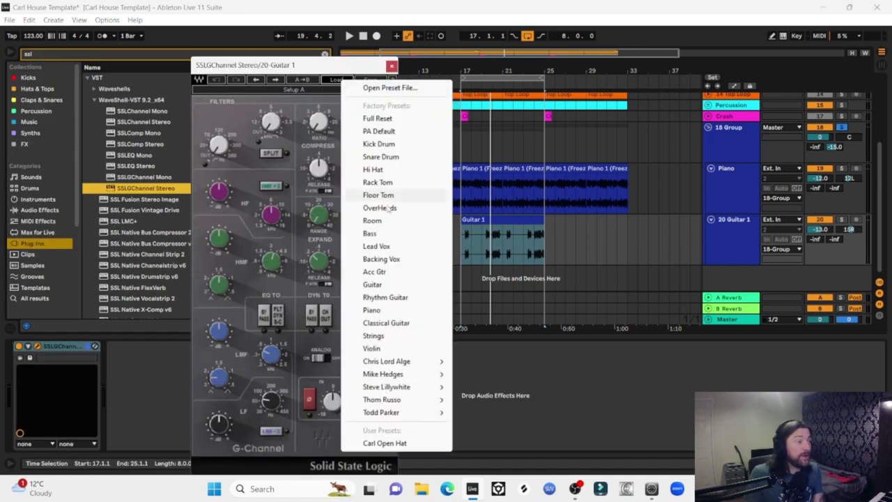
{"action": "left_click", "coordinate": [372, 284]}
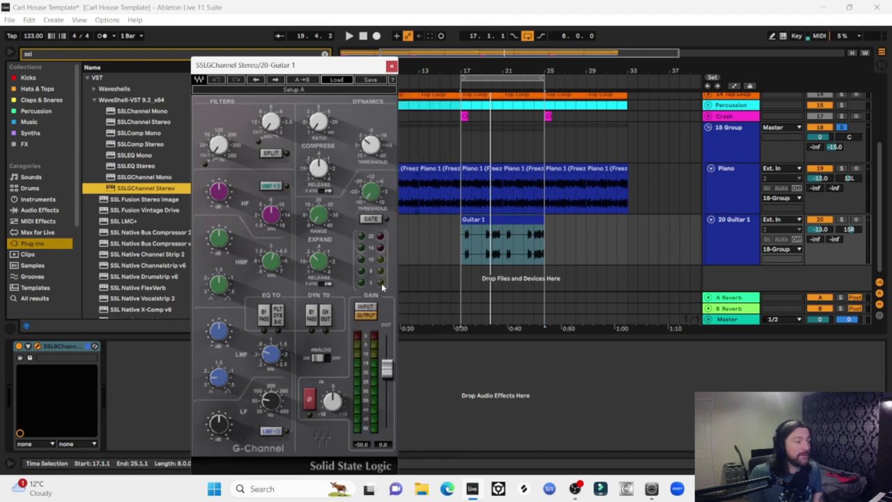
{"action": "left_click", "coordinate": [496, 222]}
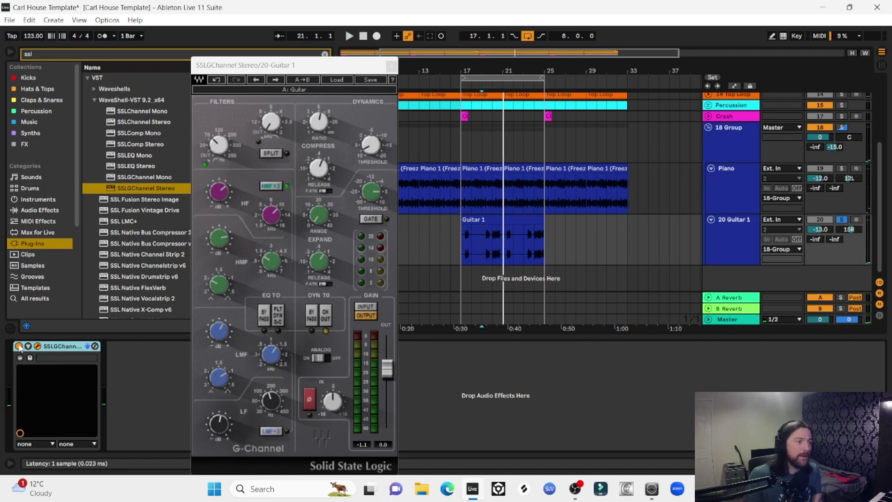
{"action": "left_click", "coordinate": [19, 345]}
Add the EQ Eight preset Funky E Guitar after the SSL channel on Guitar 1 and listen to the result.
{"action": "left_click", "coordinate": [38, 199]}
{"action": "left_click", "coordinate": [28, 212]}
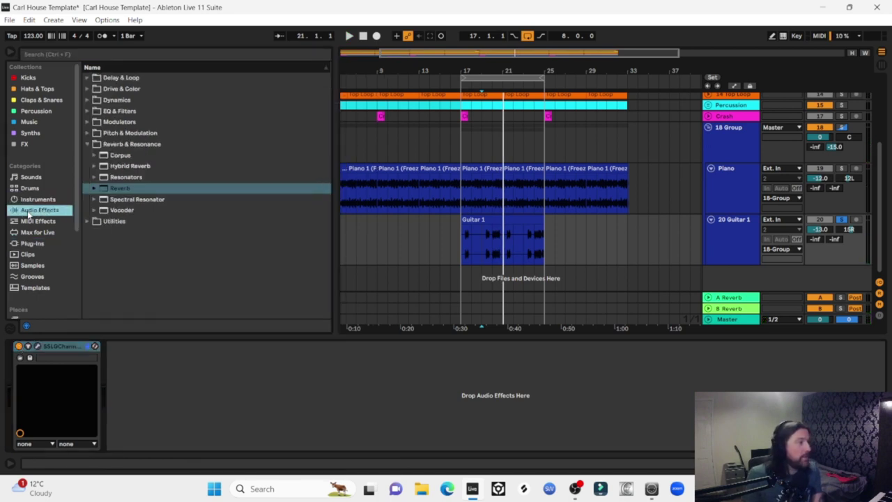
{"action": "left_click", "coordinate": [87, 144]}
{"action": "left_click", "coordinate": [87, 111]}
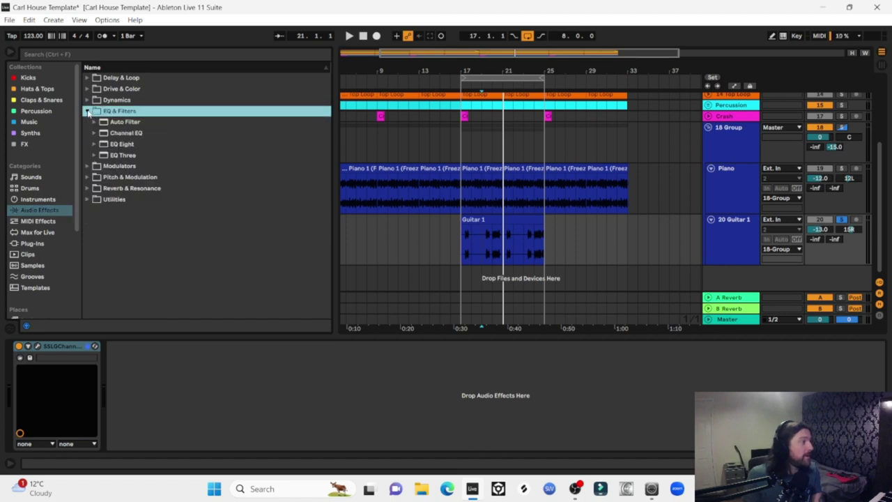
{"action": "left_click", "coordinate": [94, 143]}
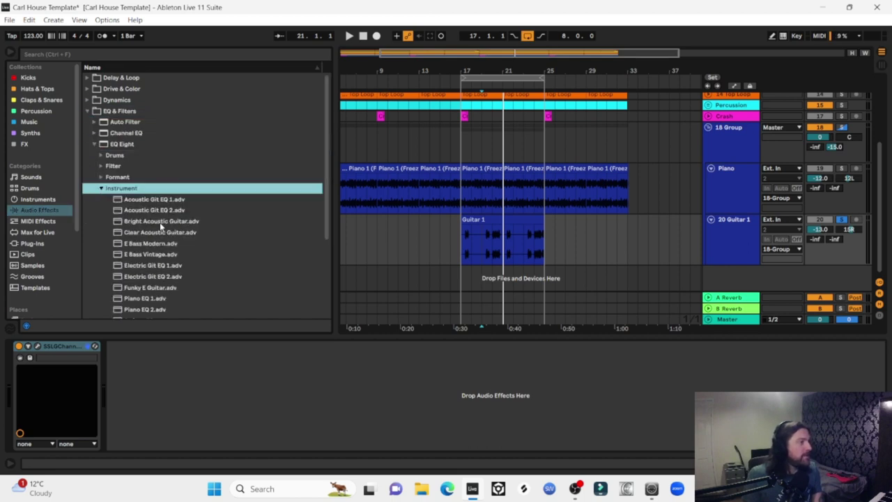
{"action": "scroll", "coordinate": [154, 237], "scroll_direction": "down", "scroll_amount": 3}
{"action": "left_click", "coordinate": [144, 236]}
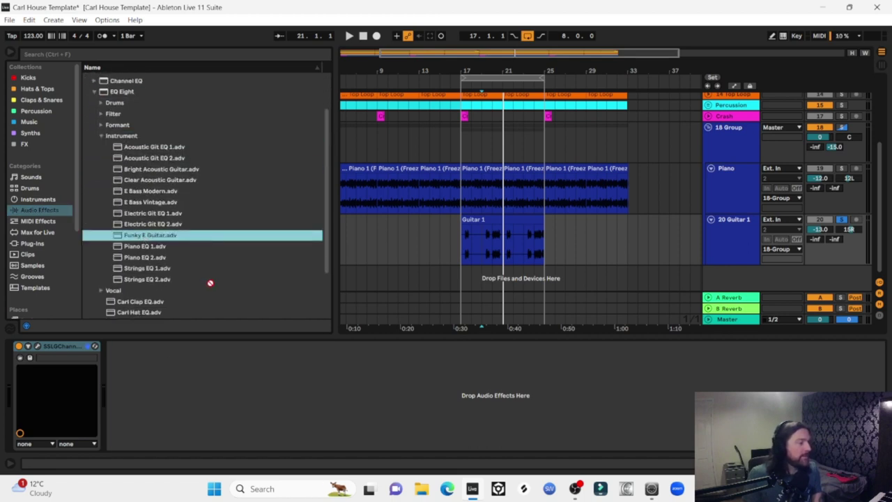
{"action": "left_click_drag", "start_coordinate": [209, 283], "coordinate": [213, 409]}
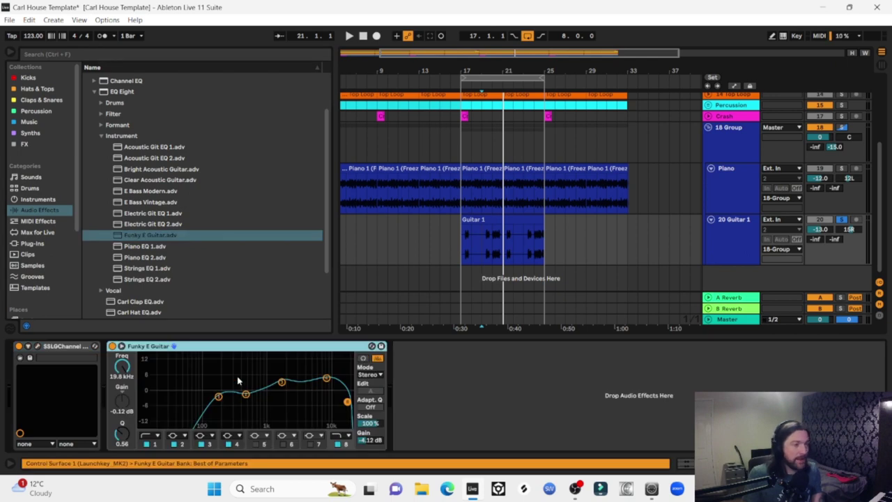
{"action": "key", "text": "space"}
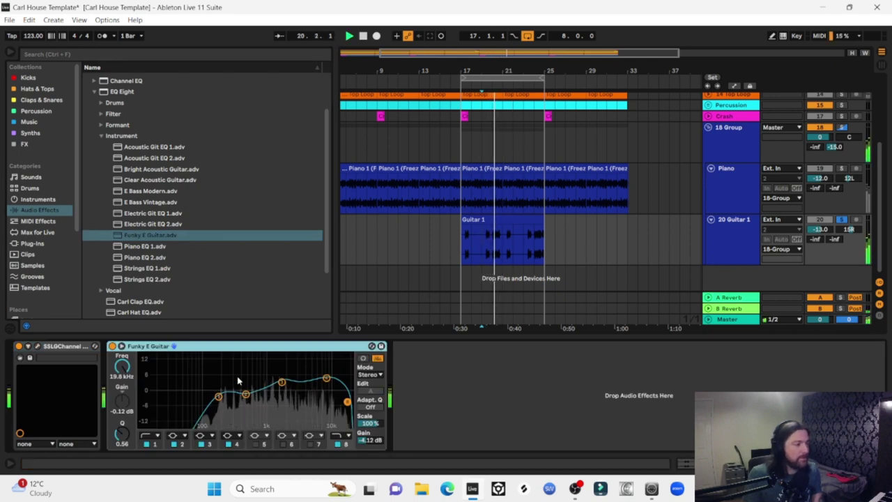
{"action": "key", "text": "space"}
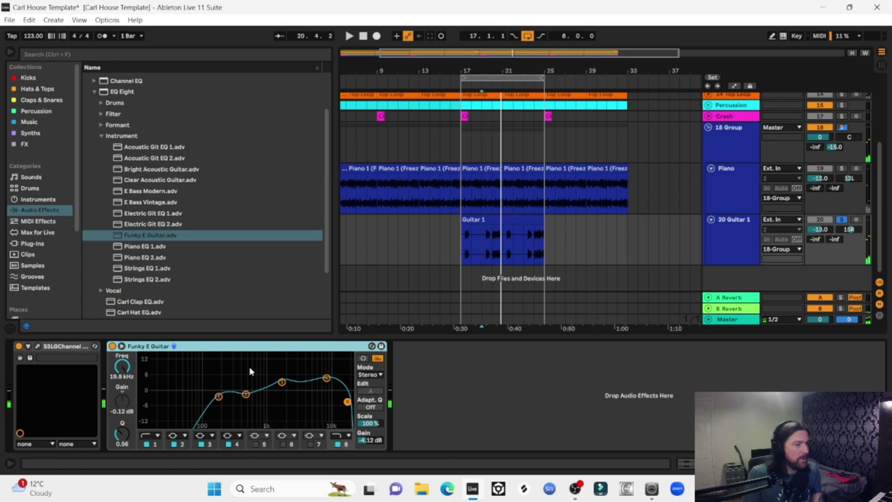
Add LFOTool to Guitar 1 and shape its volume curve into an earlier rise to full level with a steep drop at the end.
{"action": "left_click", "coordinate": [739, 228]}
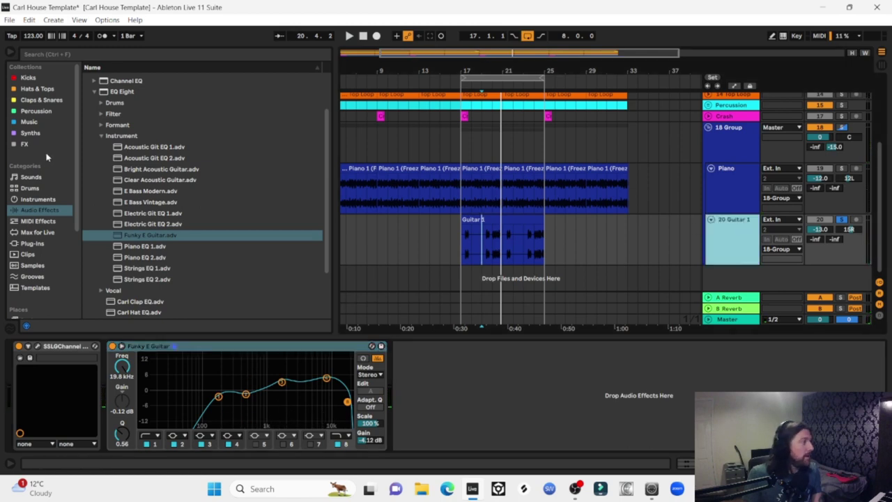
{"action": "left_click", "coordinate": [32, 243]}
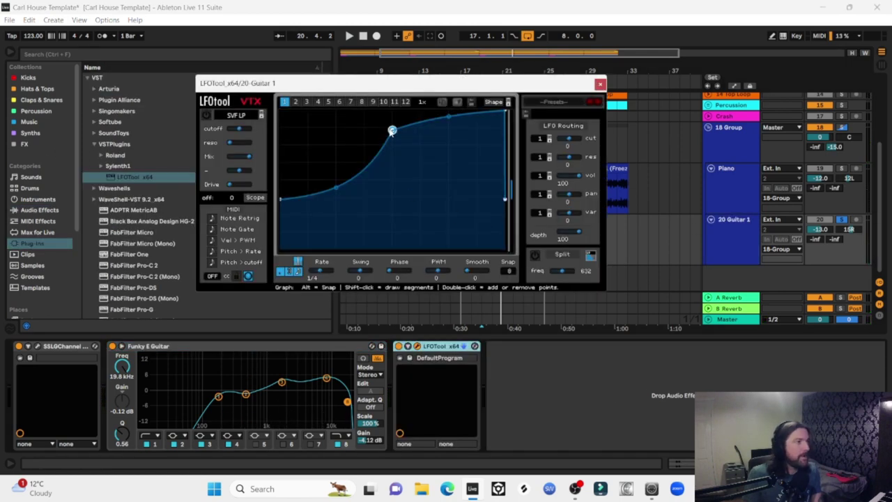
{"action": "left_click_drag", "start_coordinate": [391, 129], "coordinate": [357, 97]}
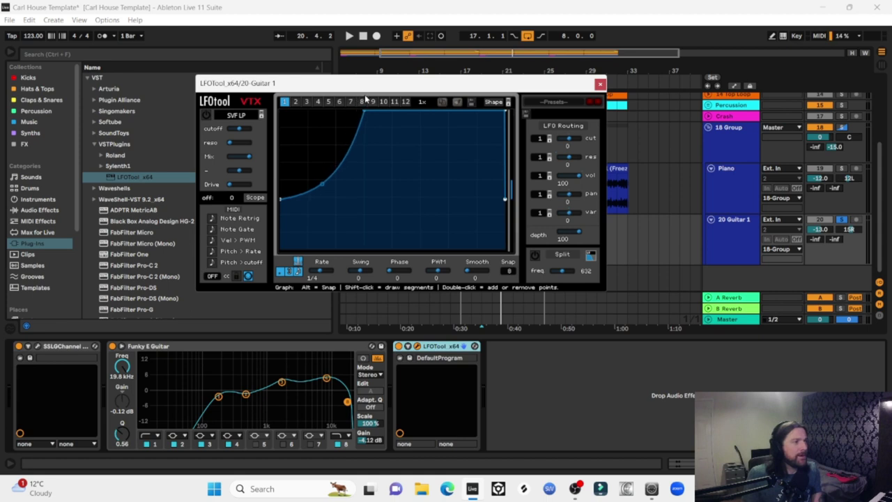
{"action": "left_click_drag", "start_coordinate": [502, 111], "coordinate": [499, 110]}
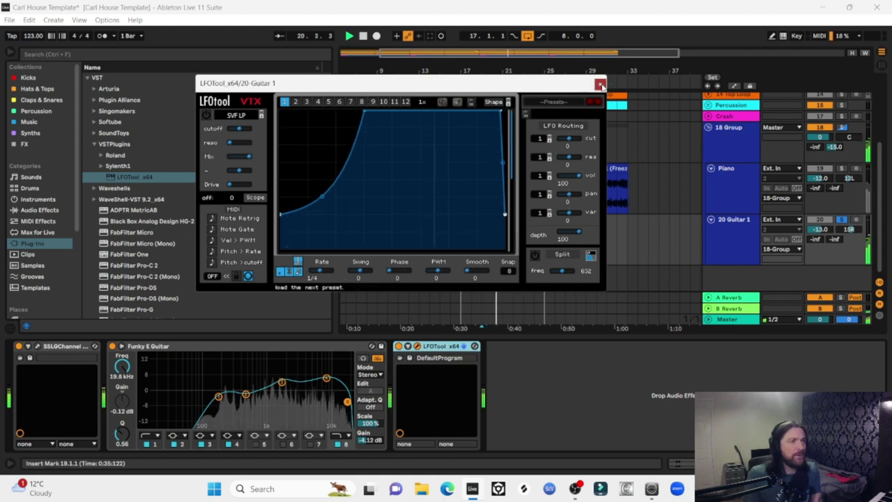
{"action": "left_click", "coordinate": [600, 84]}
{"action": "key", "text": "space"}
Solo Piano alongside Guitar 1 during playback and set Guitar 1's volume to -12 dB.
{"action": "left_click", "coordinate": [842, 169], "text": "ctrl"}
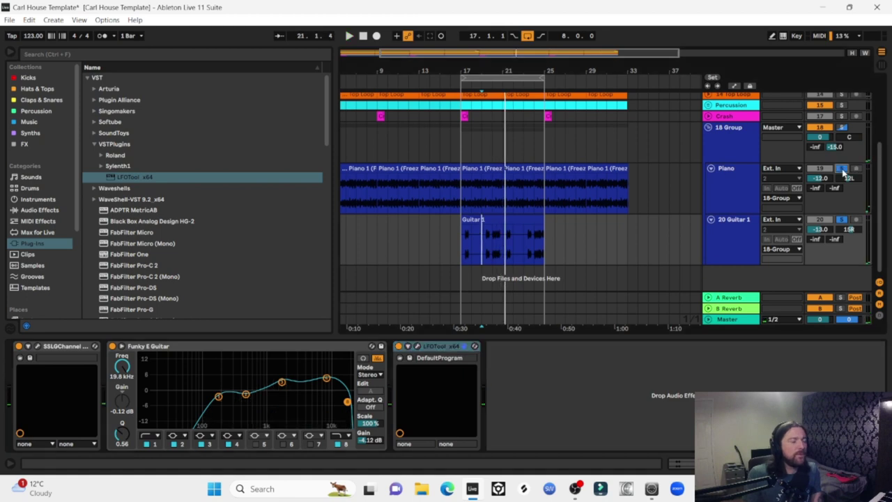
{"action": "key", "text": "space"}
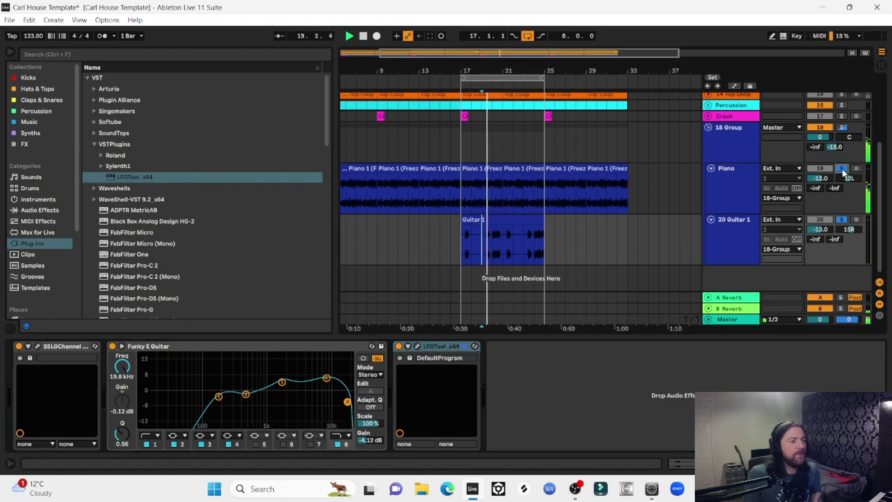
{"action": "left_click_drag", "start_coordinate": [819, 230], "coordinate": [819, 228]}
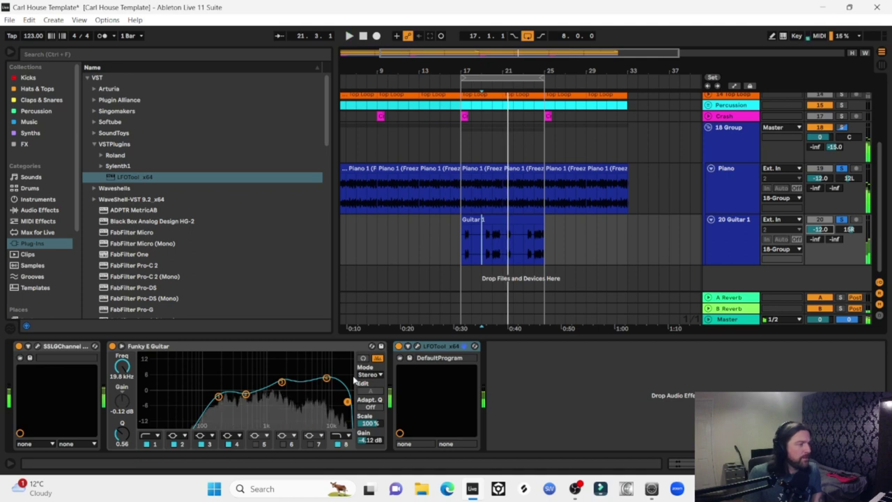
Insert an EQ Eight between Funky E Guitar and LFOTool on Guitar 1, with band 1 off and a gentle high cut at about 9 kHz.
{"action": "left_click", "coordinate": [54, 210]}
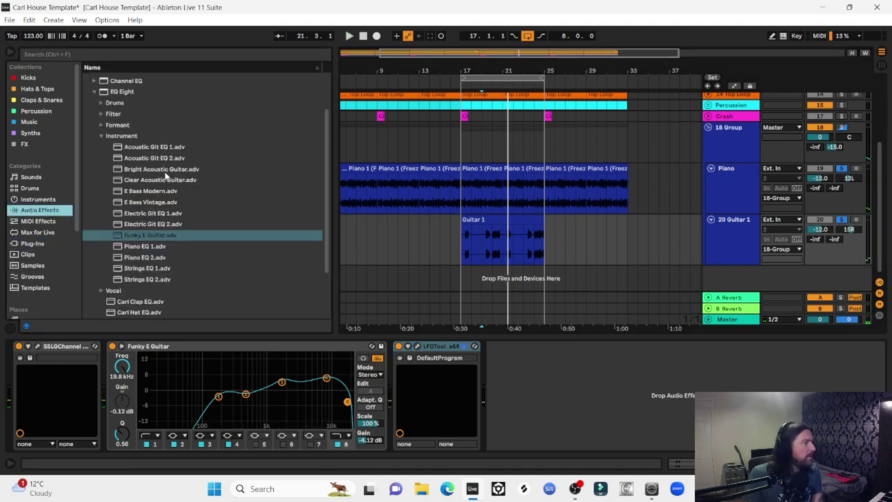
{"action": "left_click", "coordinate": [111, 94]}
{"action": "left_click", "coordinate": [362, 371]}
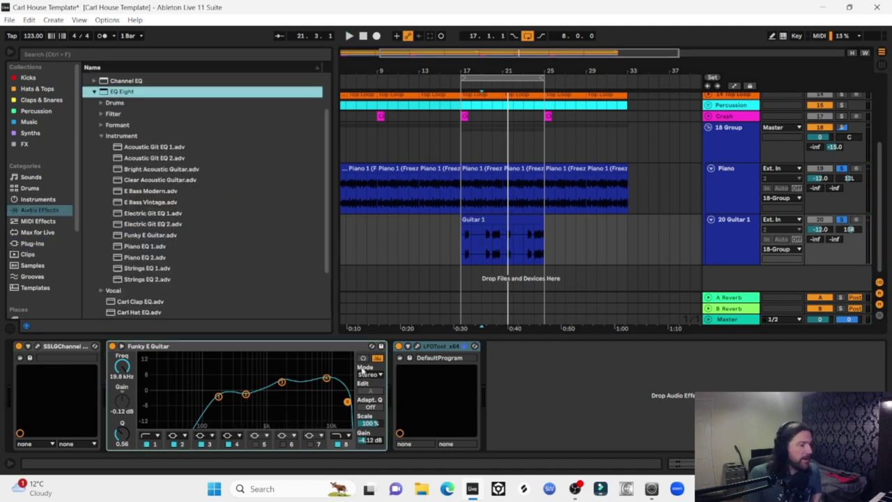
{"action": "left_click_drag", "start_coordinate": [386, 381], "coordinate": [394, 380]}
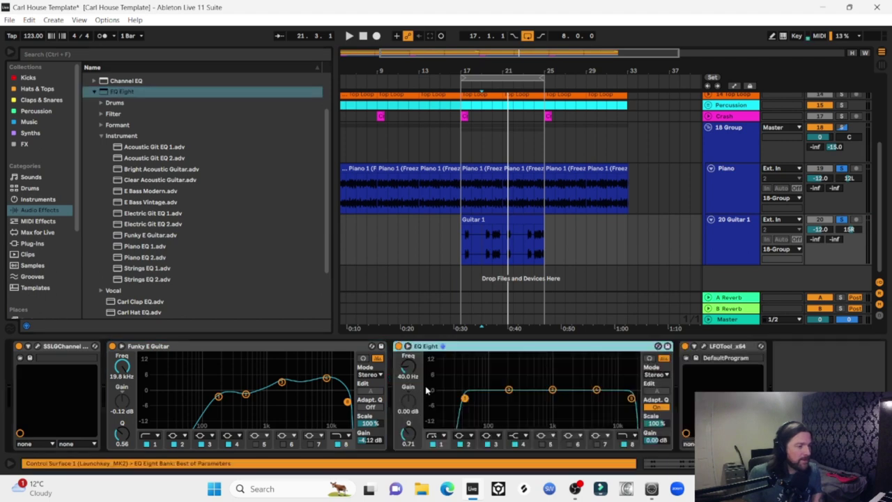
{"action": "key", "text": "space"}
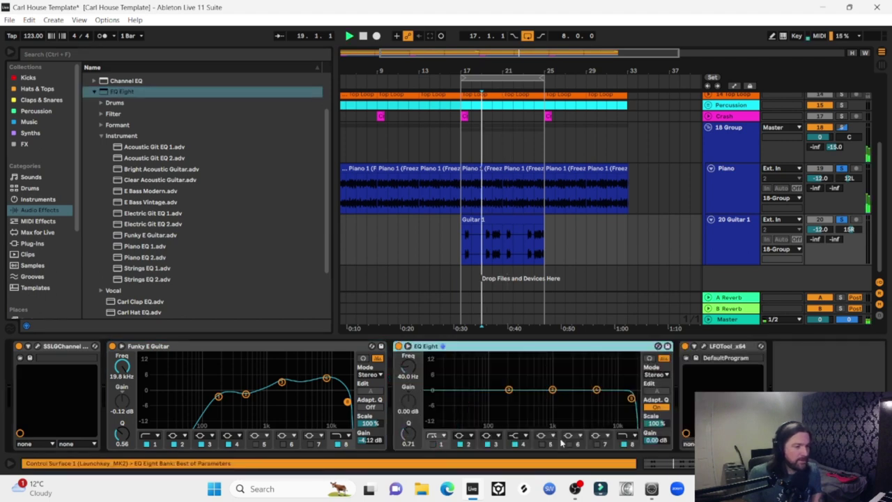
{"action": "mouse_move", "coordinate": [631, 398]}
{"action": "left_mouse_down"}
{"action": "mouse_move", "coordinate": [603, 402]}
{"action": "mouse_move", "coordinate": [612, 408]}
{"action": "left_mouse_up"}
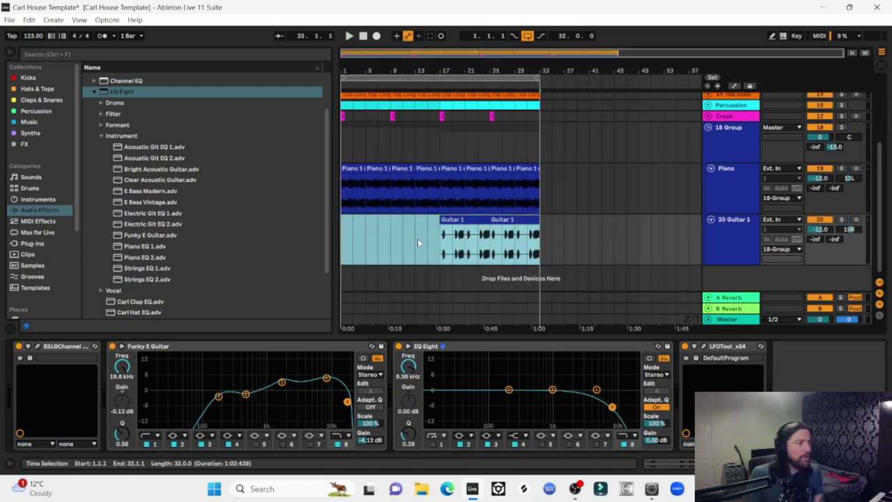
Play the arrangement through the guitar's entry, setting Guitar 1's volume and the group's send to return B to -10 dB.
{"action": "left_click", "coordinate": [417, 254]}
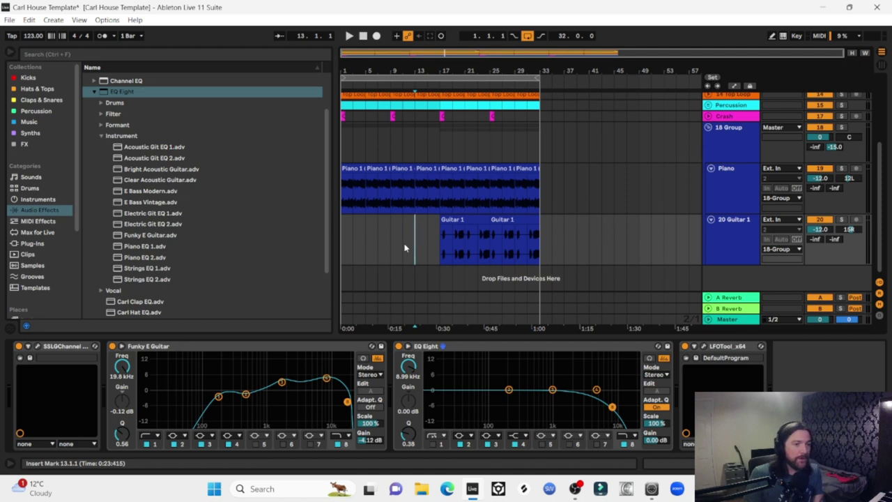
{"action": "key", "text": "space"}
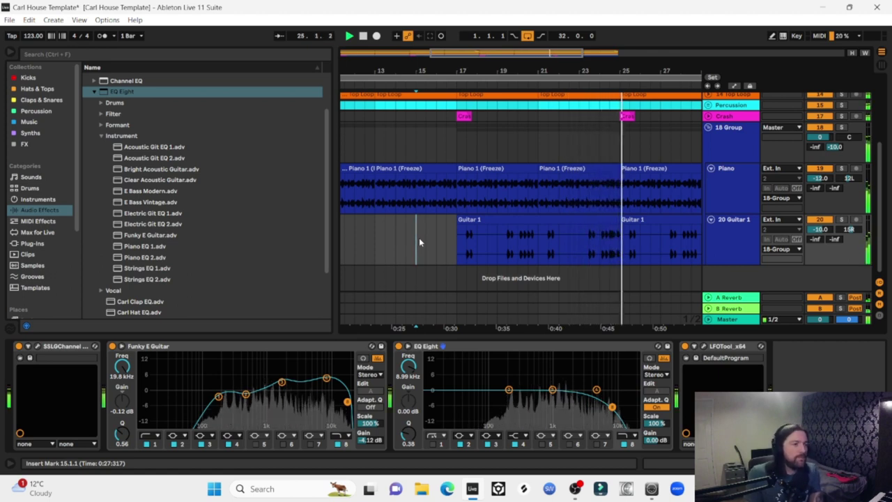
{"action": "key", "text": "space"}
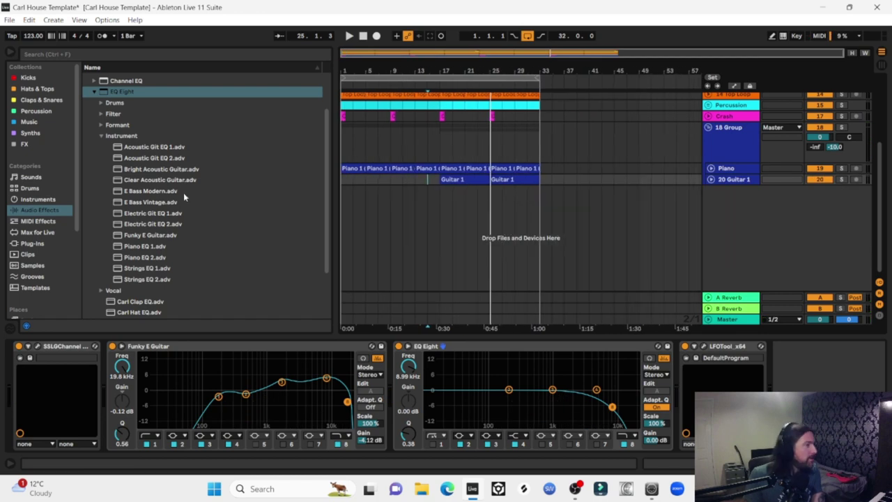
{"action": "scroll", "coordinate": [413, 221], "scroll_direction": "up", "scroll_amount": 2}
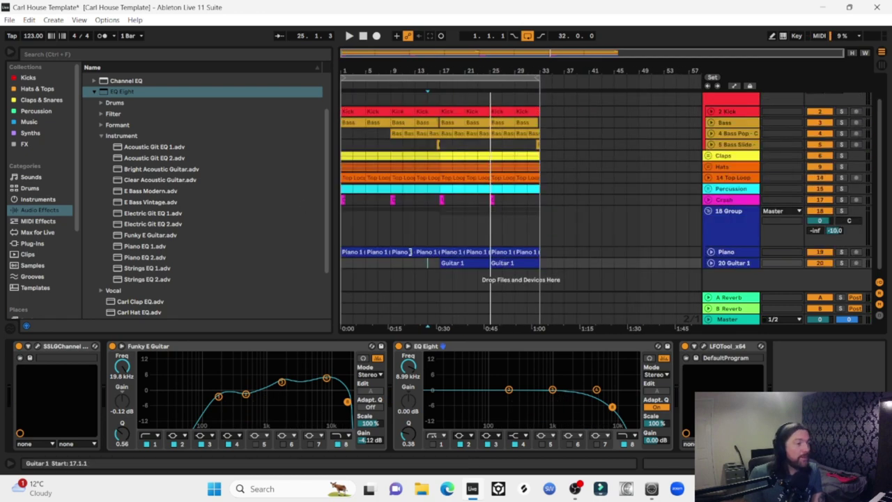
{"action": "left_click", "coordinate": [349, 235]}
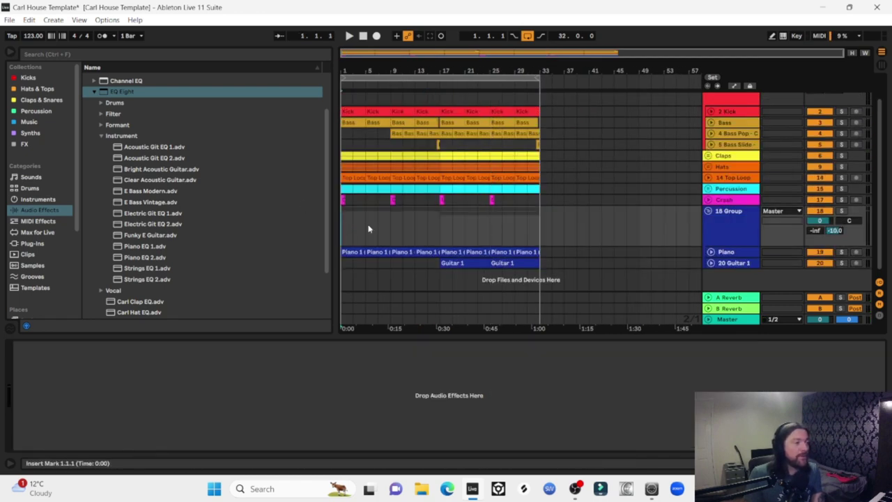
{"action": "left_click", "coordinate": [396, 132]}
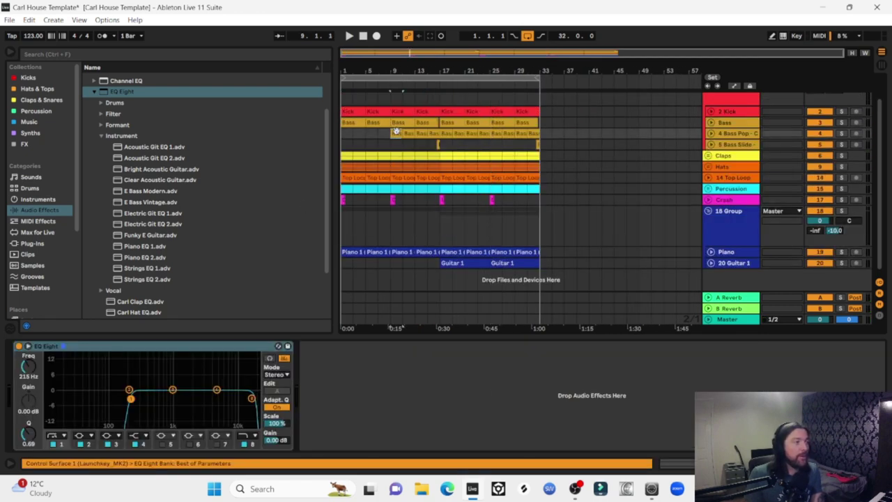
{"action": "left_click", "coordinate": [462, 264]}
Add String.wav from the unprocessed loops folder to a new track across bars 1 to 33, solo it and set its volume to -17 dB.
{"action": "scroll", "coordinate": [42, 244], "scroll_direction": "down", "scroll_amount": 5}
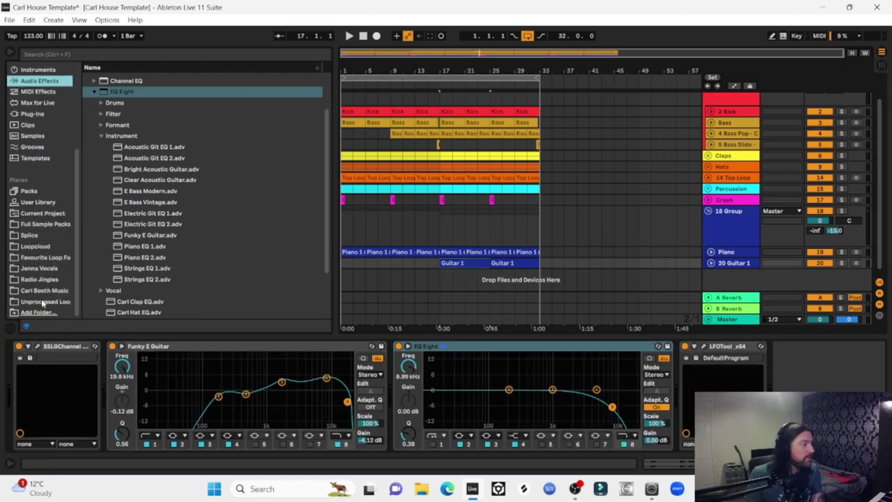
{"action": "left_click", "coordinate": [44, 303]}
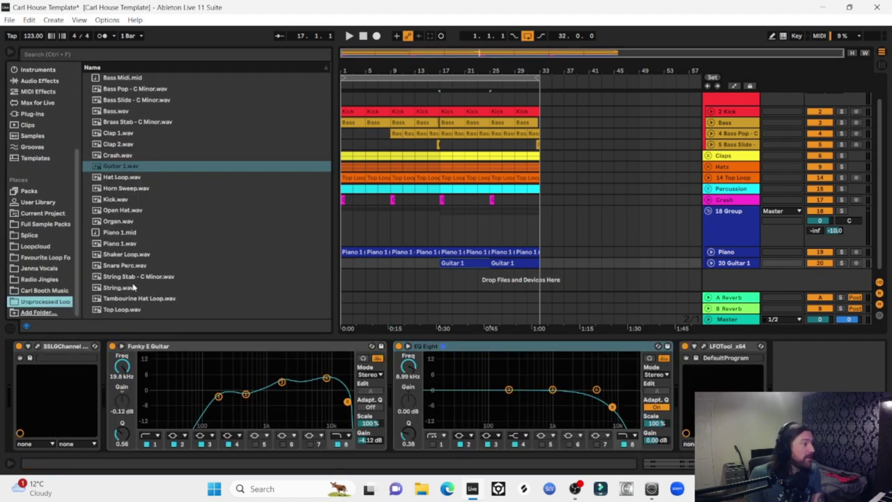
{"action": "left_click_drag", "start_coordinate": [132, 287], "coordinate": [344, 287]}
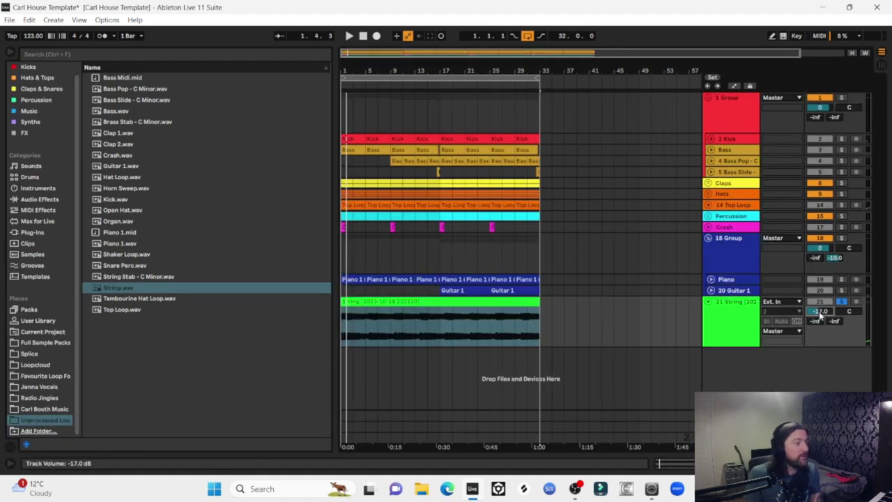
Add an EQ Eight to the String track with a low cut at about 861 Hz and a high cut at about 10.2 kHz.
{"action": "left_click", "coordinate": [416, 301]}
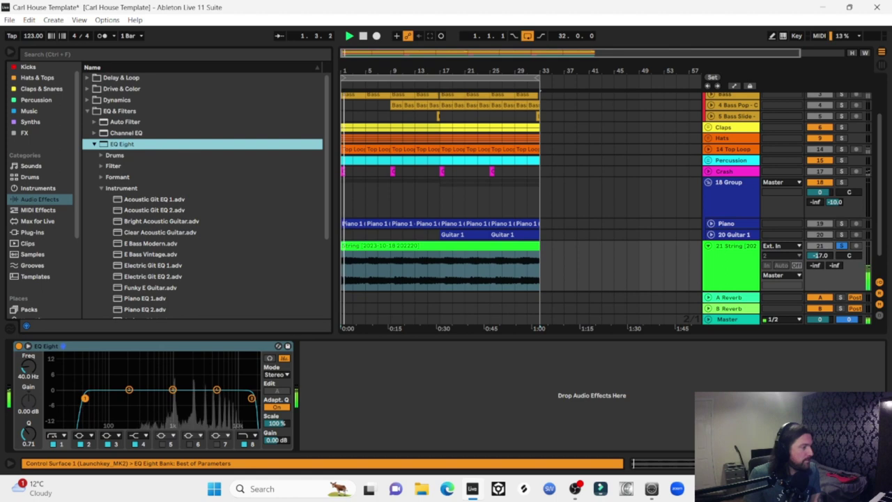
{"action": "left_click_drag", "start_coordinate": [83, 398], "coordinate": [169, 403]}
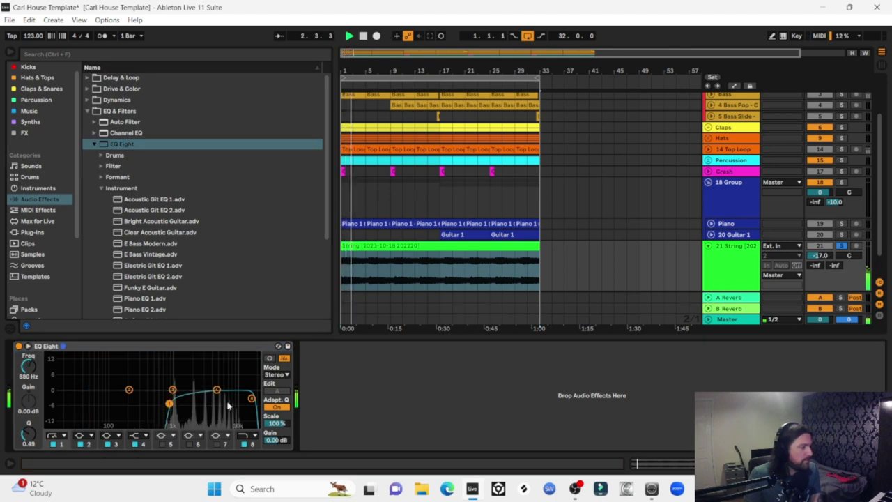
{"action": "left_click_drag", "start_coordinate": [252, 399], "coordinate": [235, 405]}
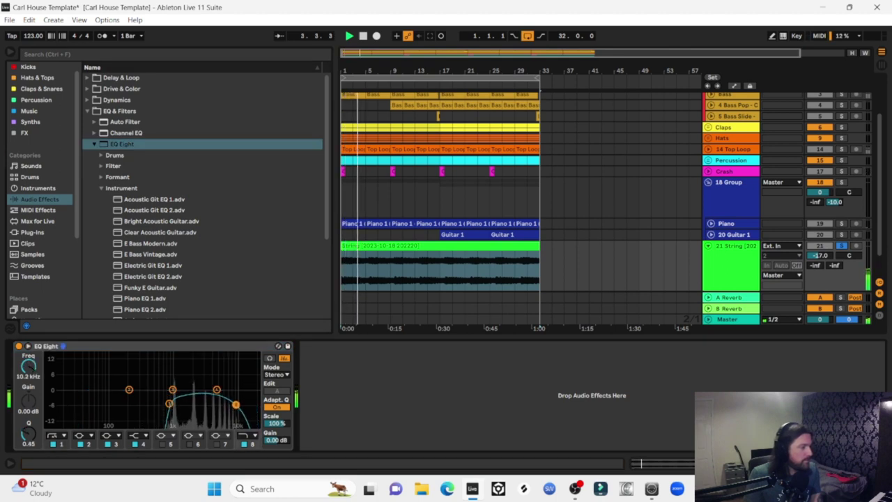
{"action": "left_click_drag", "start_coordinate": [170, 403], "coordinate": [168, 399]}
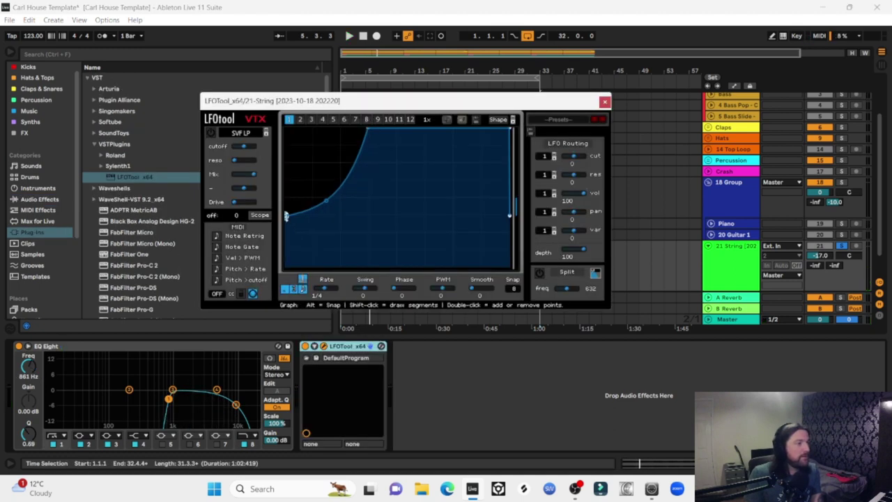
Add LFOTool to the String track and lower its curve's start point for deeper ducking, checking it during playback.
{"action": "left_click_drag", "start_coordinate": [286, 216], "coordinate": [286, 231]}
{"action": "key", "text": "space"}
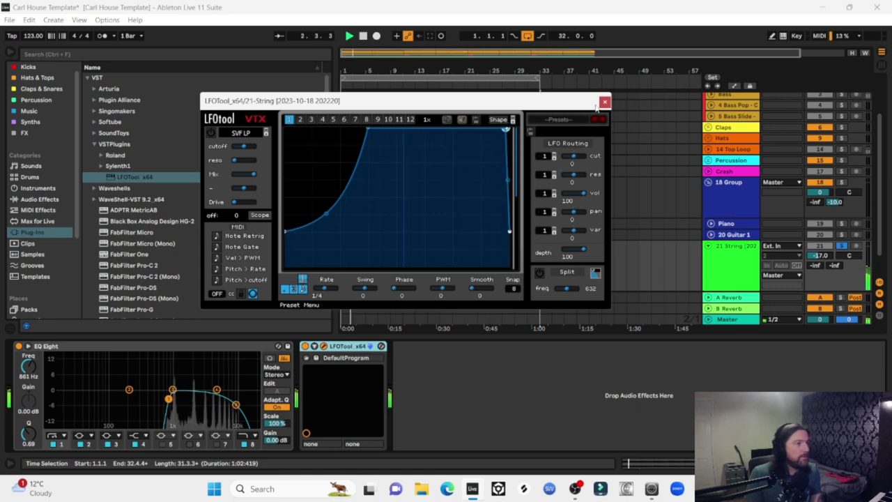
{"action": "left_click", "coordinate": [603, 103]}
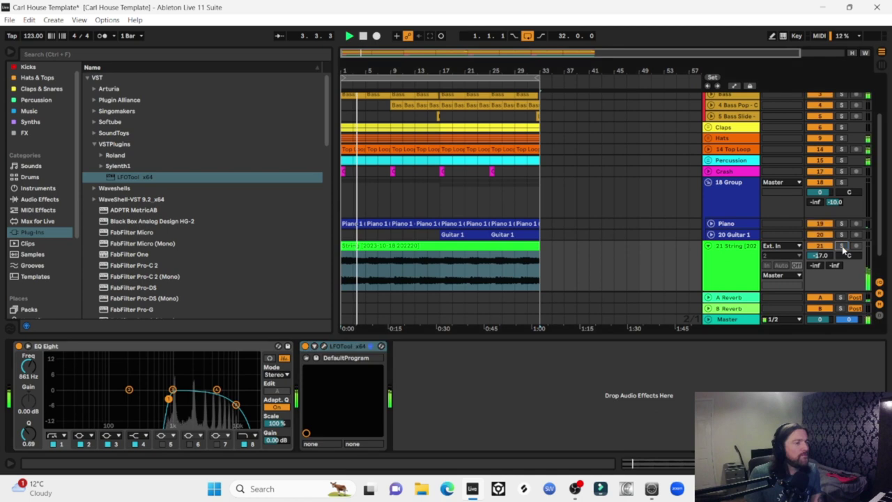
Balance the unsoloed String track against the full mix during playback, setting its volume to -22 dB.
{"action": "left_click", "coordinate": [820, 255]}
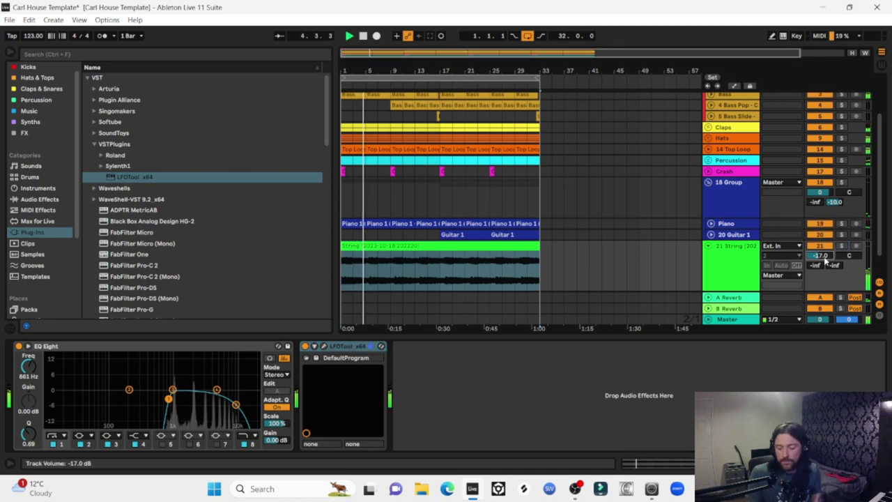
{"action": "key", "text": "Down"}
{"action": "key", "text": "Down"}
{"action": "key", "text": "Down"}
{"action": "key", "text": "Down"}
{"action": "key", "text": "Down"}
{"action": "key", "text": "Down"}
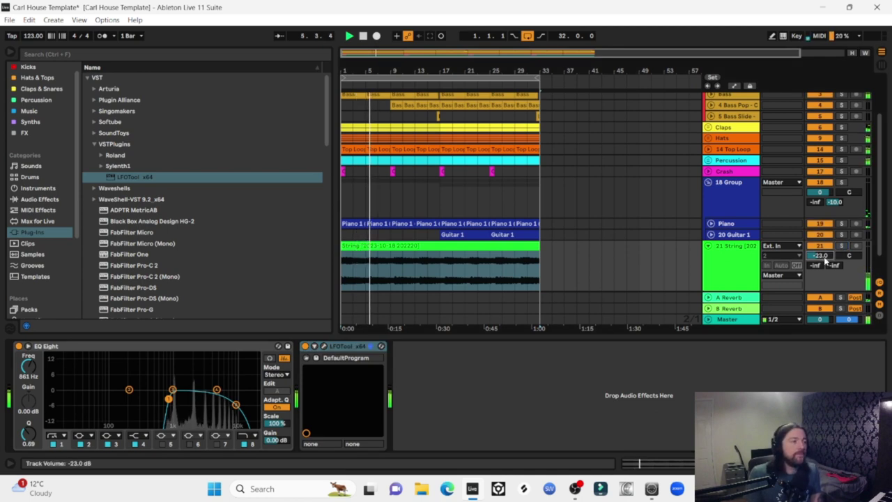
{"action": "key", "text": "Up"}
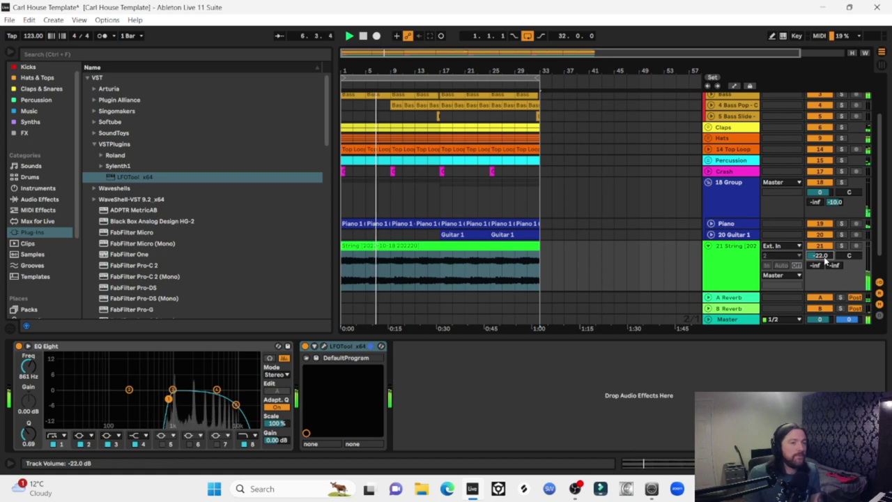
Add an Auto Filter to the String track, show its Frequency automation lane and lower the filter frequency to 26 Hz.
{"action": "scroll", "coordinate": [824, 259], "scroll_direction": "down", "scroll_amount": 6}
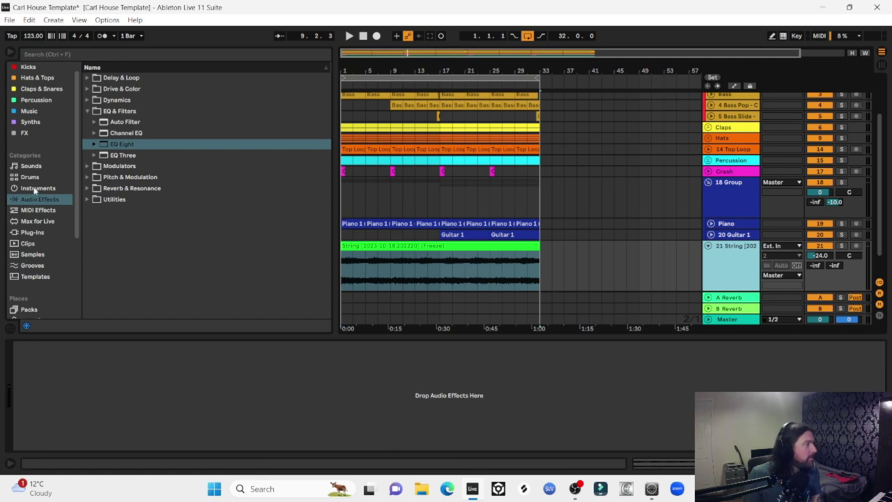
{"action": "left_click", "coordinate": [114, 122]}
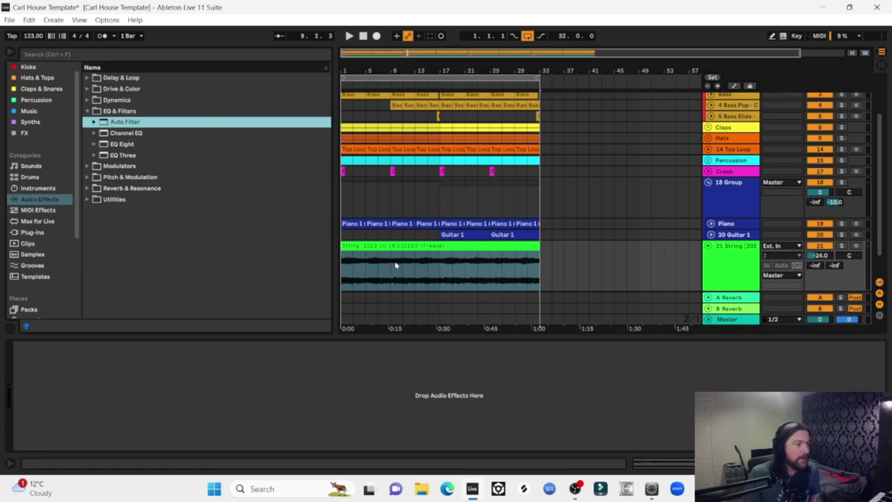
{"action": "left_click_drag", "start_coordinate": [395, 265], "coordinate": [394, 262]}
{"action": "left_click", "coordinate": [179, 376]}
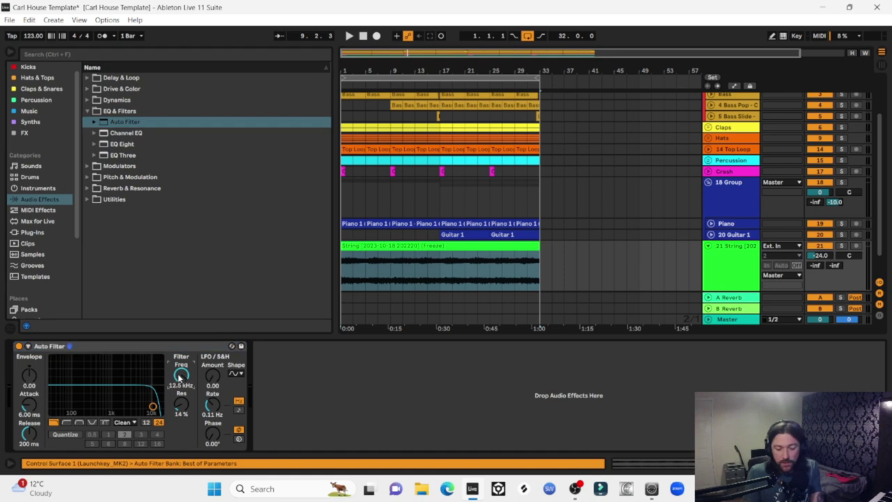
{"action": "key", "text": "a"}
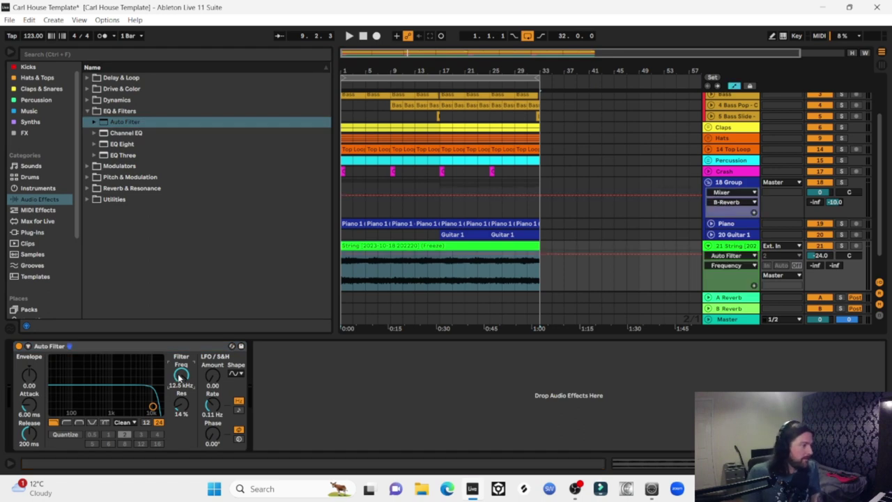
{"action": "left_click_drag", "start_coordinate": [181, 375], "coordinate": [182, 418]}
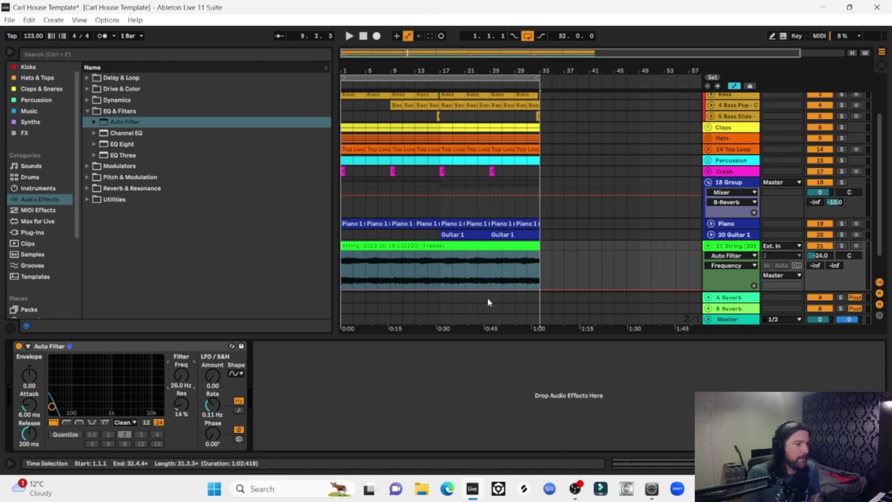
Automate the String track's Auto Filter frequency to rise along a curve from bar 1 up to 19.9 kHz at bar 25.
{"action": "key", "text": "a"}
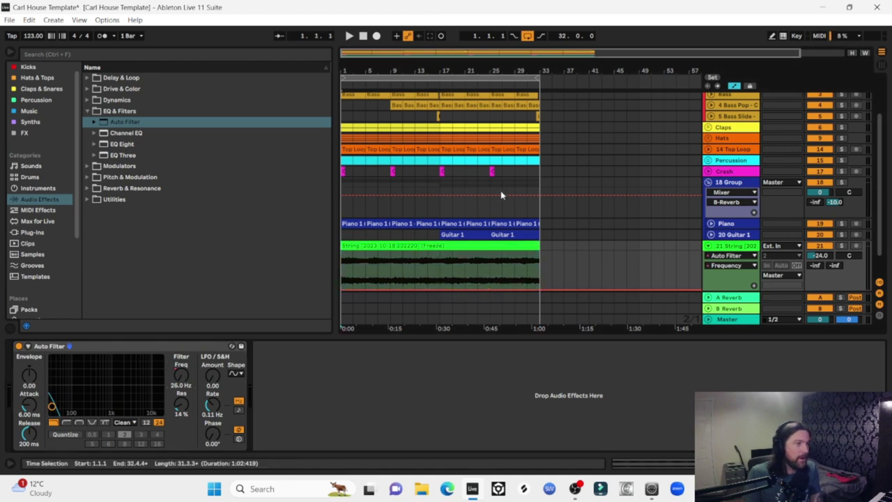
{"action": "left_click", "coordinate": [491, 293]}
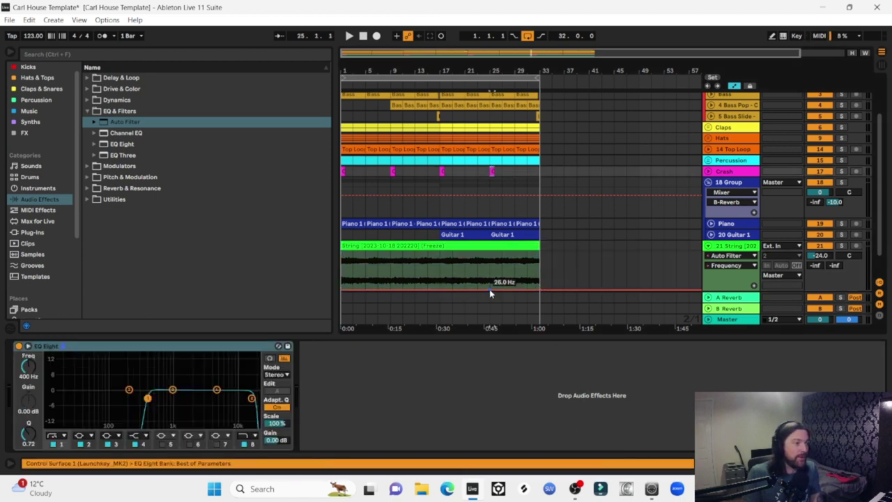
{"action": "left_click_drag", "start_coordinate": [490, 291], "coordinate": [490, 250]}
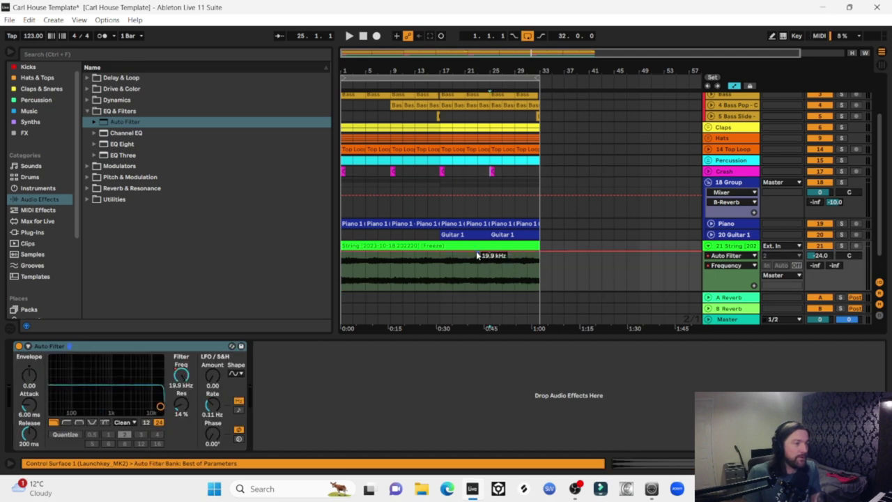
{"action": "left_click_drag", "start_coordinate": [404, 251], "coordinate": [342, 291]}
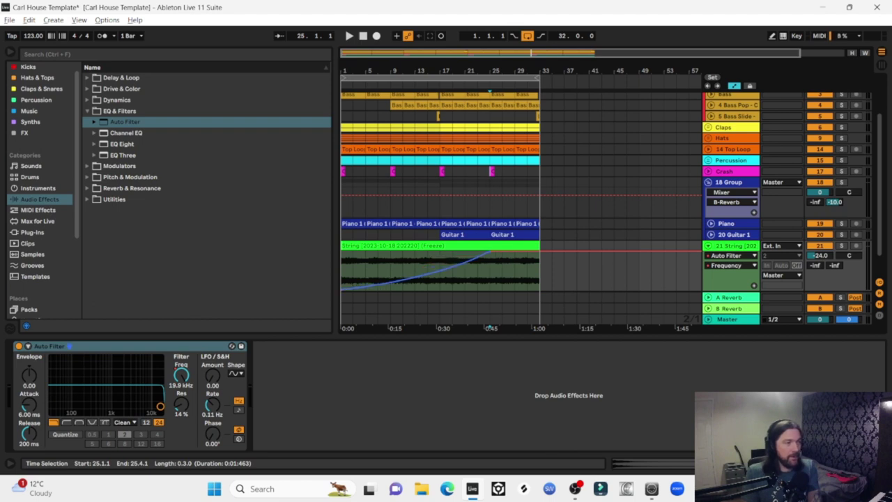
{"action": "key", "text": "a"}
Recolour the String clip and its track dark blue to match the Piano and Guitar group.
{"action": "left_click", "coordinate": [476, 248]}
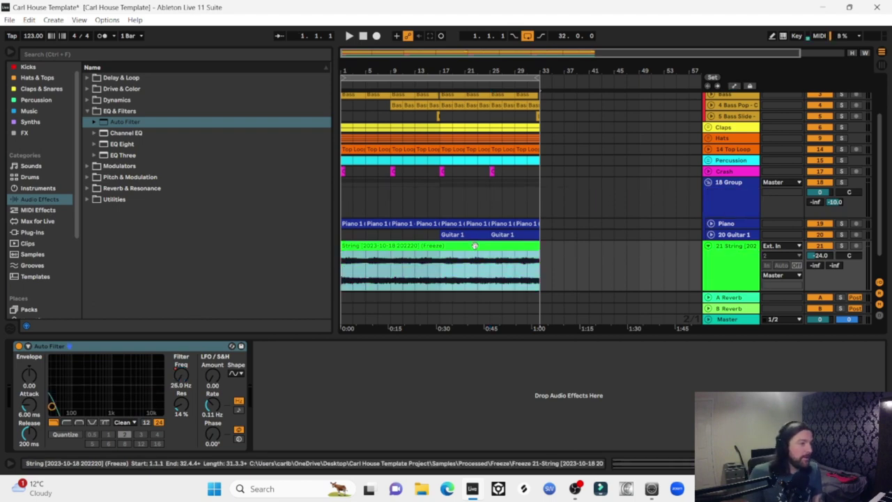
{"action": "right_click", "coordinate": [476, 248]}
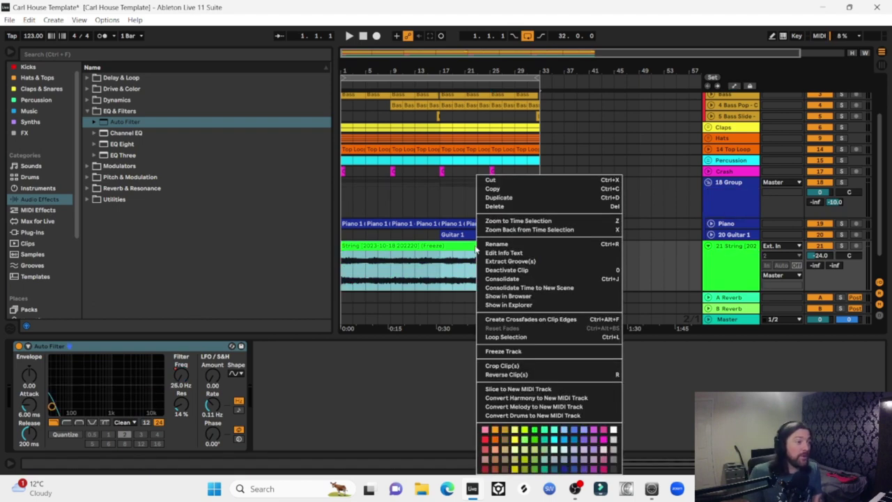
{"action": "left_click", "coordinate": [564, 470]}
{"action": "left_click", "coordinate": [724, 253]}
{"action": "right_click", "coordinate": [725, 252]}
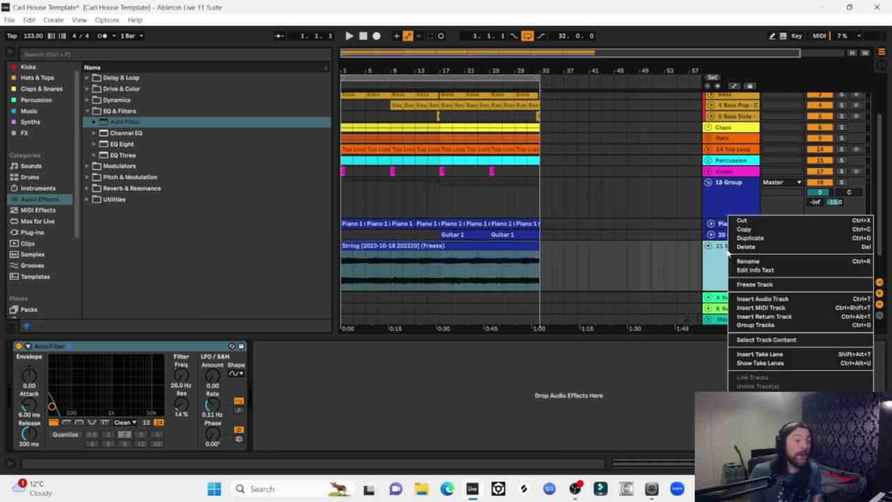
{"action": "left_click", "coordinate": [817, 471]}
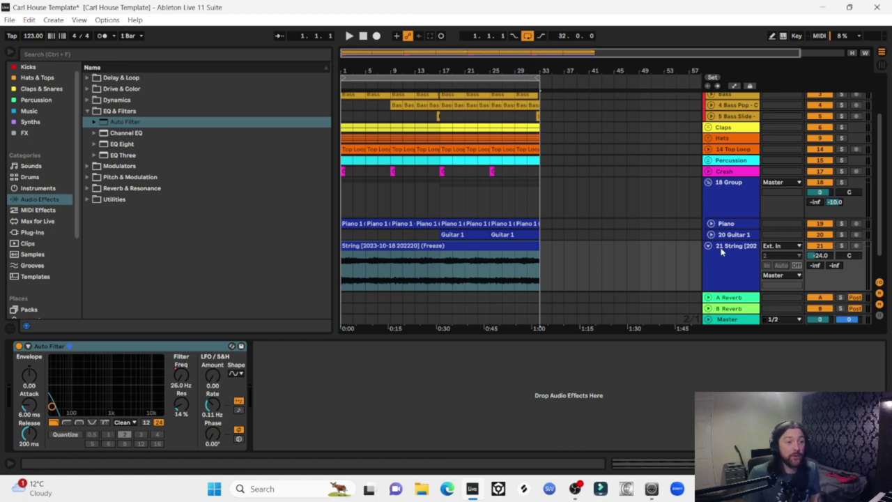
Move the String track into the Piano and Guitar group, above Piano, and play the arrangement to check it.
{"action": "left_click_drag", "start_coordinate": [723, 249], "coordinate": [726, 224]}
{"action": "left_click", "coordinate": [710, 223]}
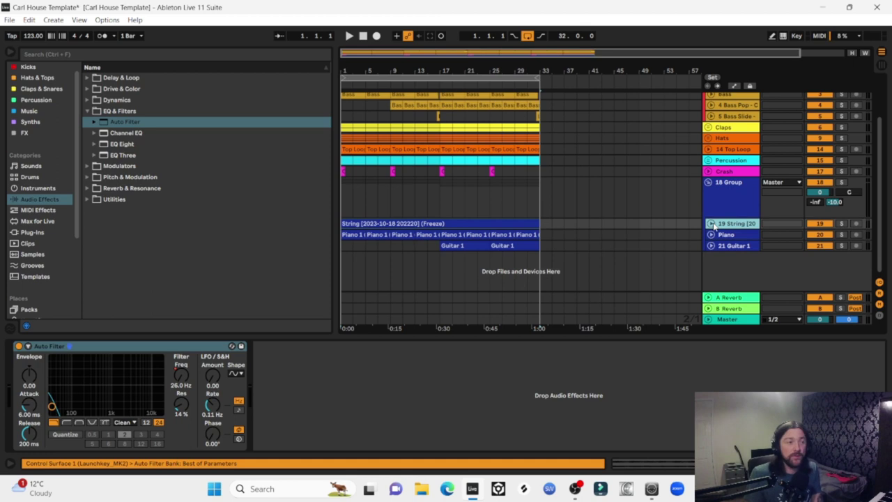
{"action": "scroll", "coordinate": [696, 200], "scroll_direction": "down", "scroll_amount": 1}
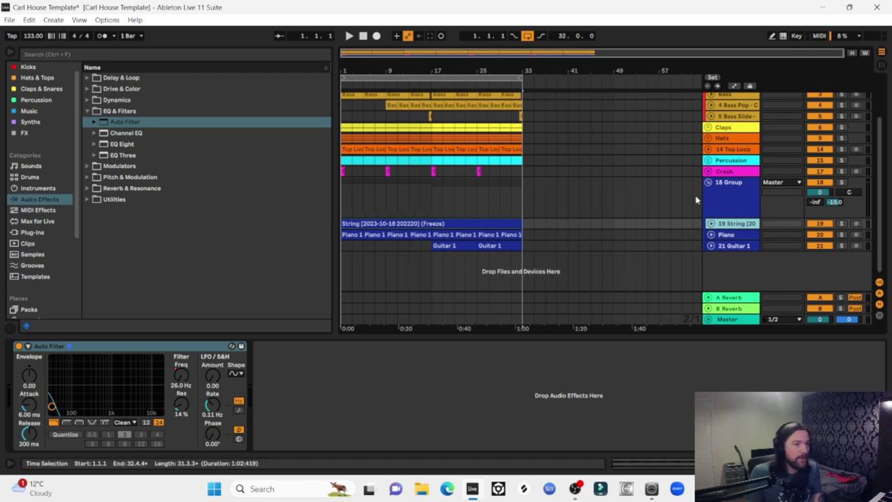
{"action": "left_click", "coordinate": [409, 205]}
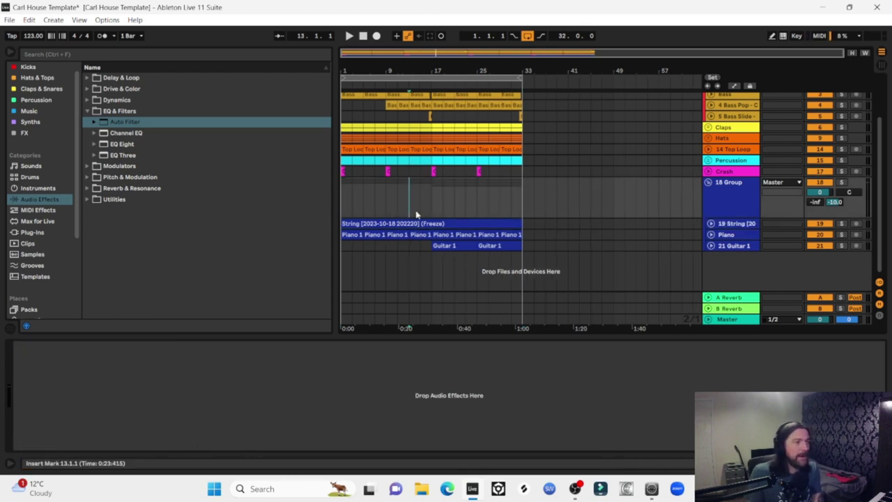
{"action": "left_click", "coordinate": [710, 223]}
{"action": "left_click_drag", "start_coordinate": [481, 253], "coordinate": [526, 249]}
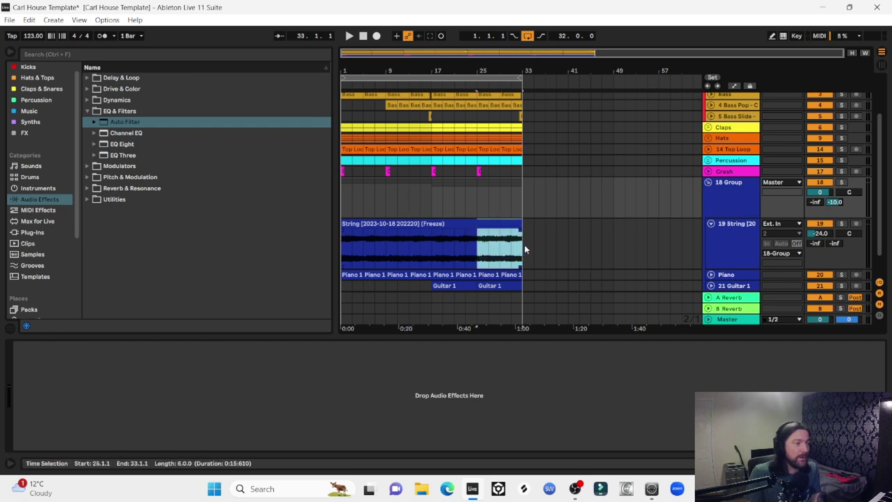
{"action": "left_click", "coordinate": [415, 203]}
{"action": "key", "text": "space"}
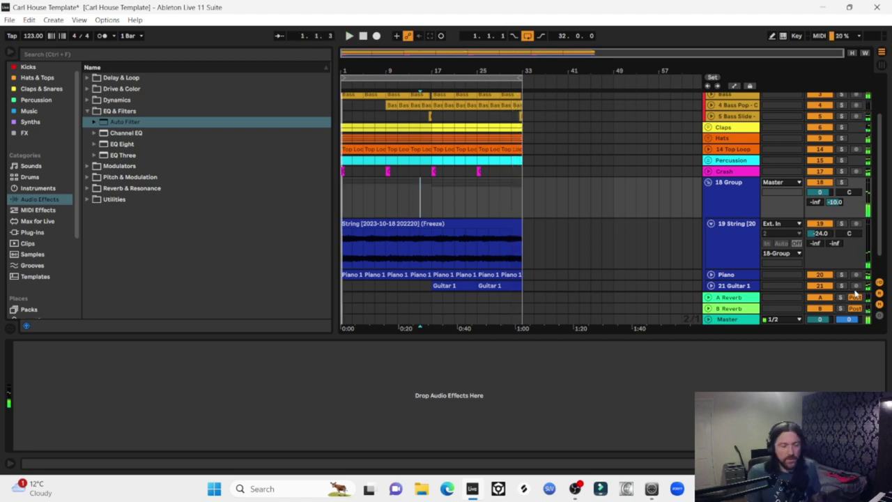
Add the Brass Stab - C Minor sample from the Unprocessed Loops folder to a new audio track at bar 9.
{"action": "scroll", "coordinate": [27, 248], "scroll_direction": "down", "scroll_amount": 5}
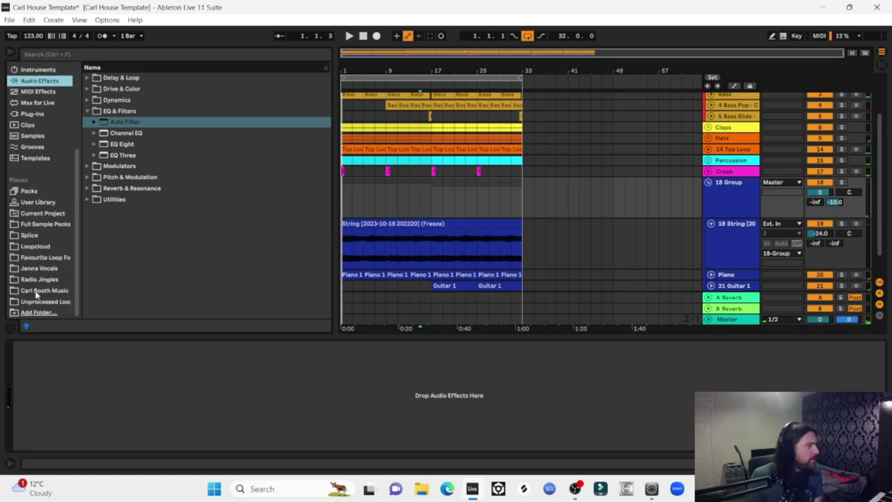
{"action": "left_click", "coordinate": [41, 303]}
{"action": "key", "text": "ctrl+z"}
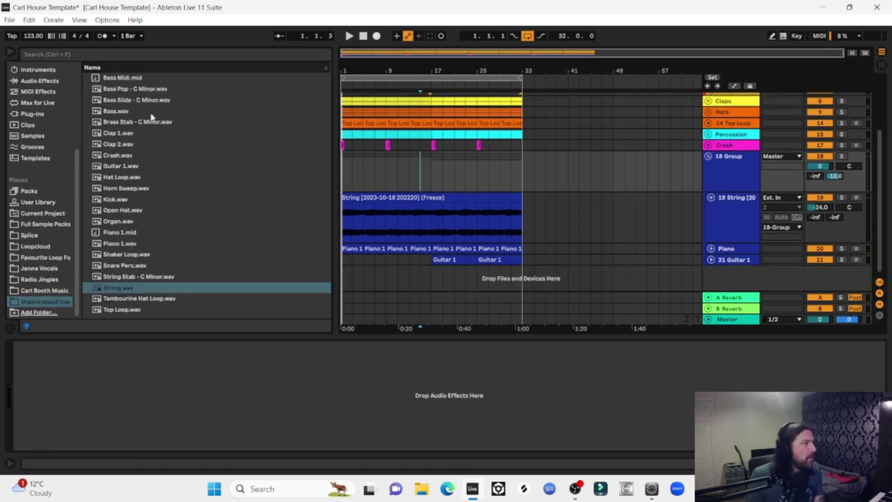
{"action": "left_click", "coordinate": [130, 124]}
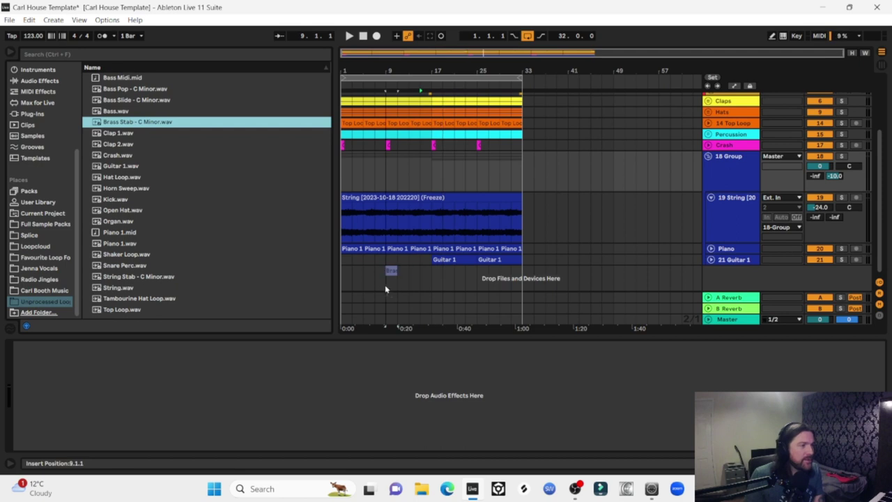
{"action": "left_click_drag", "start_coordinate": [380, 283], "coordinate": [381, 282]}
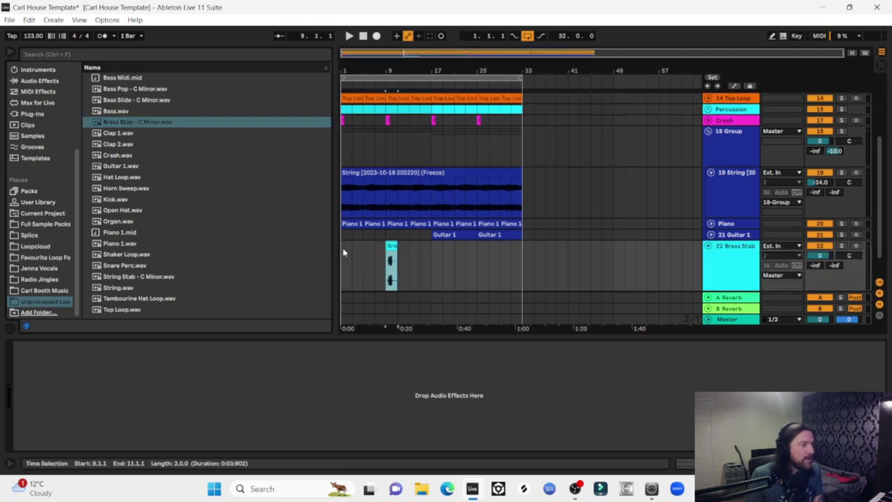
Move the Brass Stab clip to start at bar 8 and set its track volume to -16 dB during playback.
{"action": "left_click", "coordinate": [343, 253]}
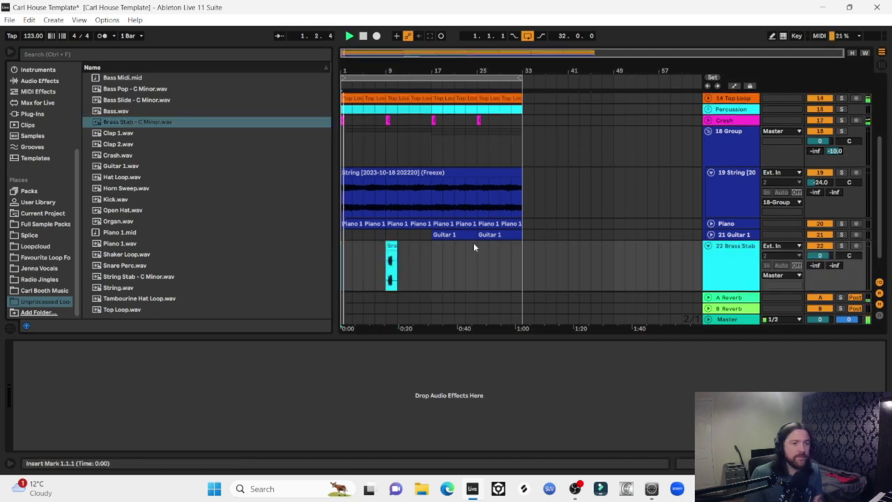
{"action": "left_click_drag", "start_coordinate": [819, 255], "coordinate": [819, 261]}
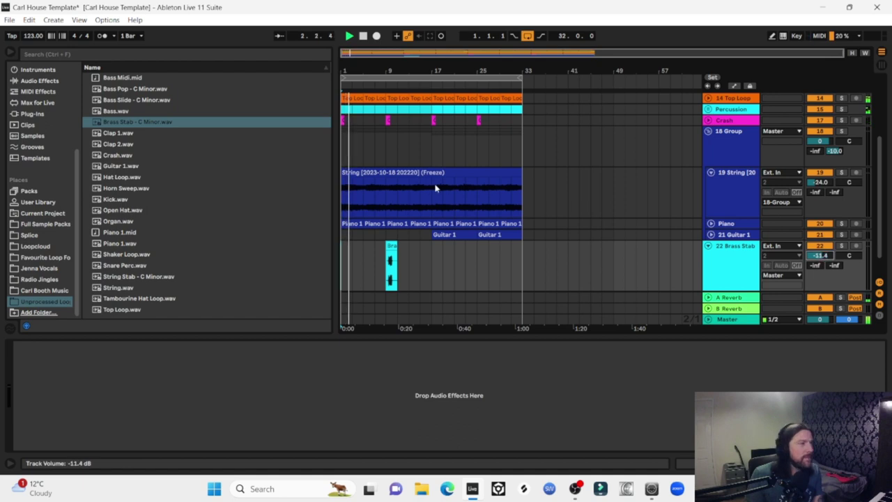
{"action": "left_click_drag", "start_coordinate": [383, 73], "coordinate": [384, 94]}
{"action": "left_click", "coordinate": [421, 245]}
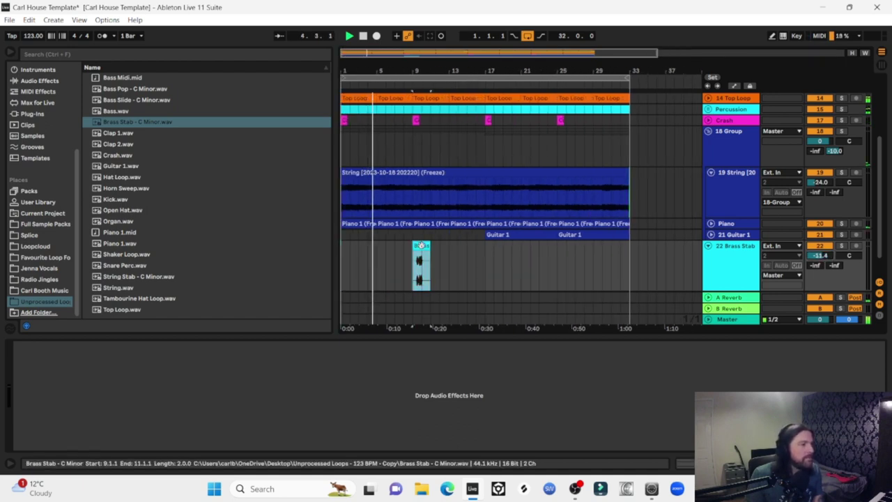
{"action": "left_click_drag", "start_coordinate": [421, 245], "coordinate": [412, 245]}
{"action": "left_click_drag", "start_coordinate": [412, 67], "coordinate": [420, 96]}
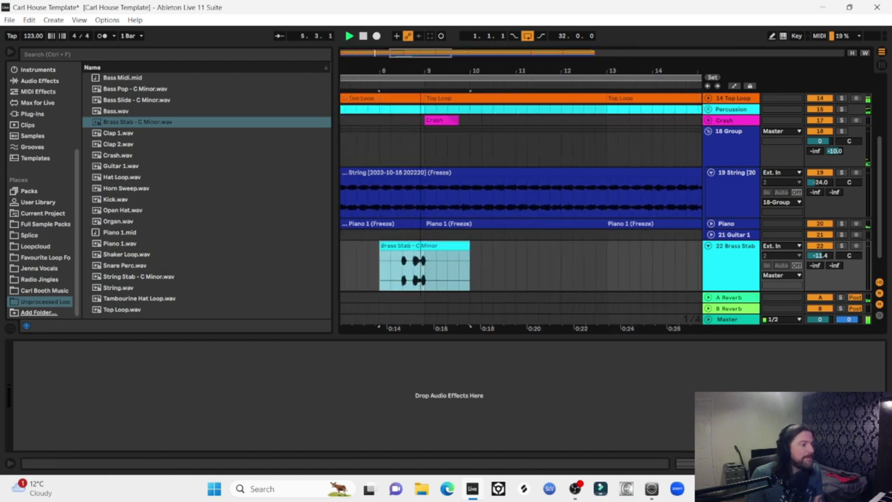
{"action": "scroll", "coordinate": [421, 246], "scroll_direction": "down", "scroll_amount": 3}
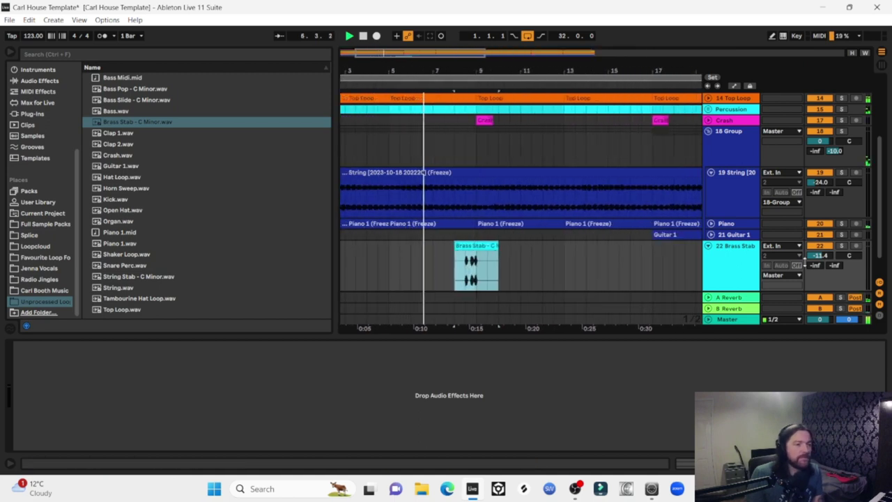
{"action": "left_click", "coordinate": [817, 255]}
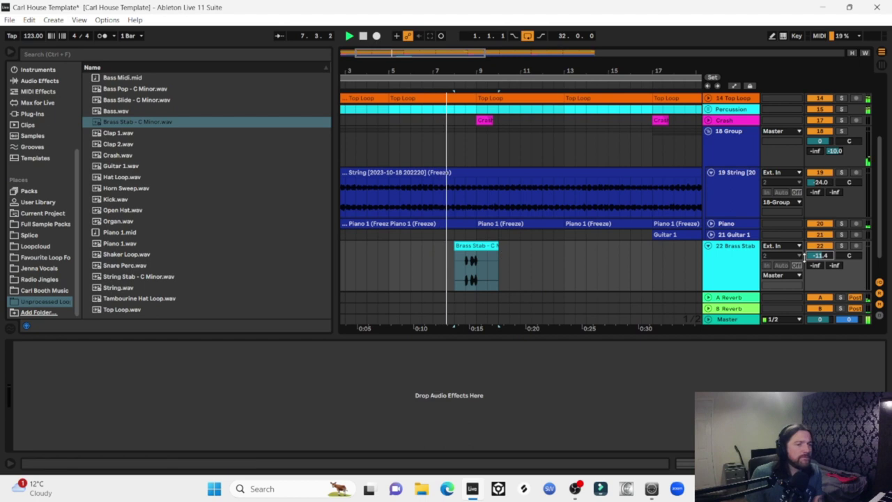
{"action": "left_click_drag", "start_coordinate": [819, 255], "coordinate": [819, 267]}
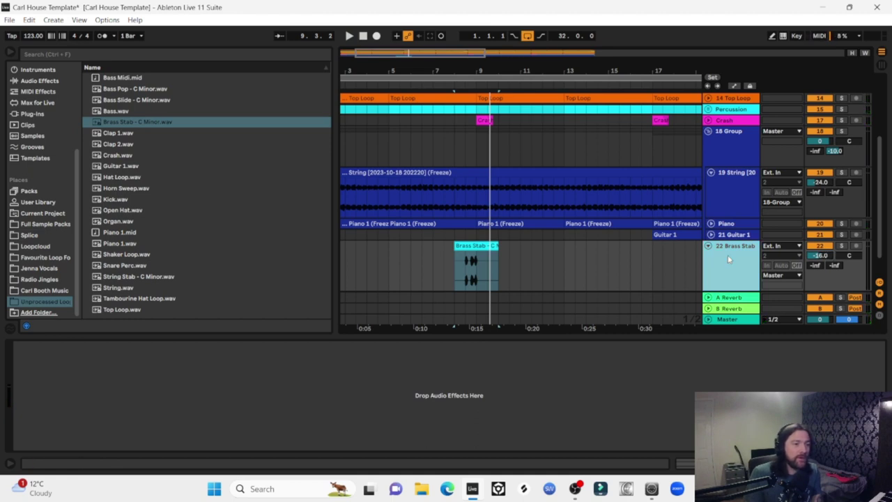
Move the Brass Stab track into the group above String and copy its clip to bar 24.
{"action": "left_click_drag", "start_coordinate": [727, 254], "coordinate": [723, 174]}
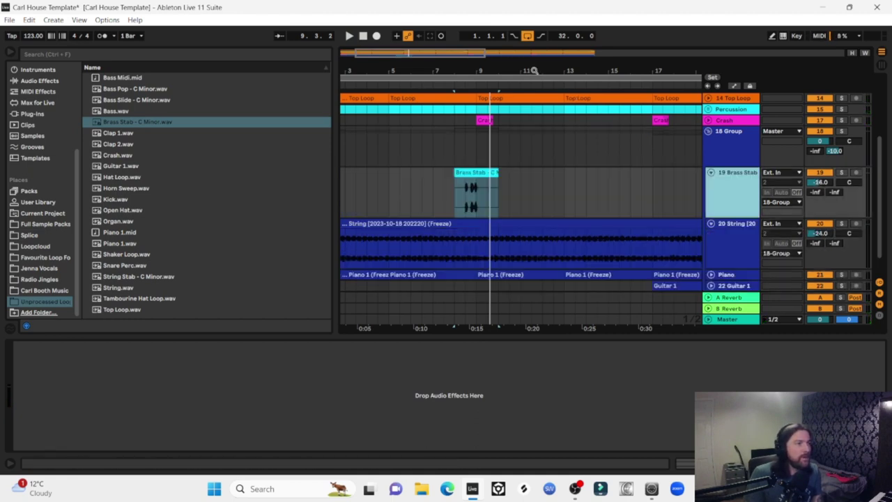
{"action": "left_click_drag", "start_coordinate": [405, 173], "coordinate": [539, 184]}
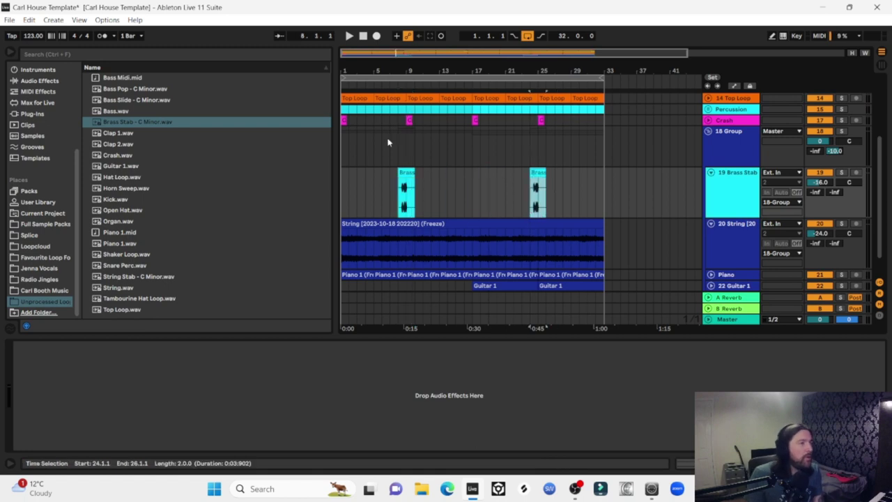
Solo the instrument group with the bass tracks and set the Brass Stab volume to -17 dB during playback.
{"action": "left_click_drag", "start_coordinate": [406, 70], "coordinate": [482, 108]}
{"action": "left_click", "coordinate": [463, 200]}
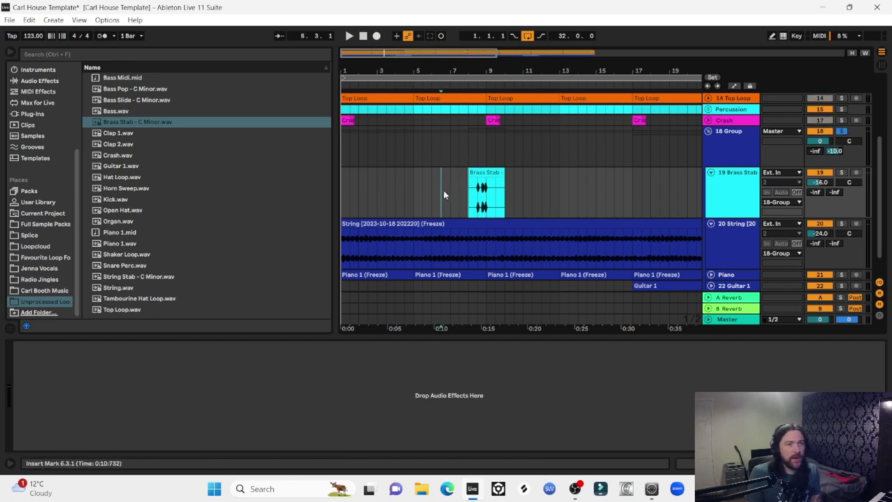
{"action": "key", "text": "space"}
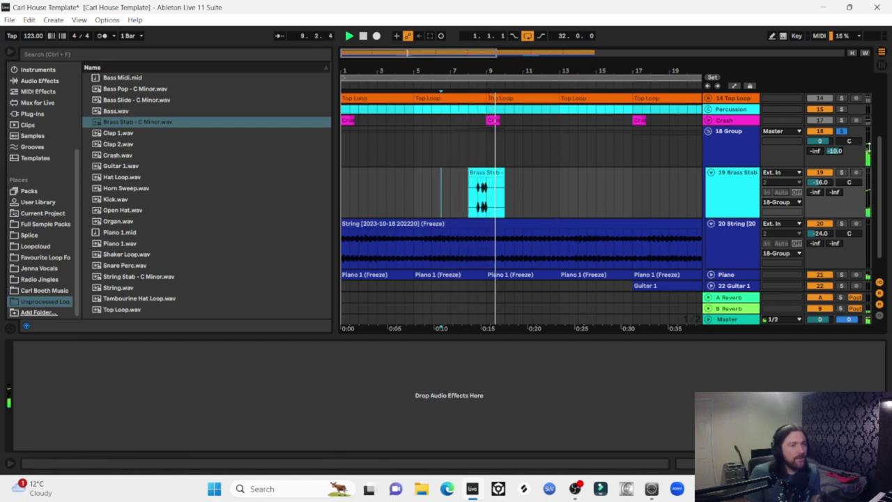
{"action": "key", "text": "space"}
{"action": "scroll", "coordinate": [839, 106], "scroll_direction": "up", "scroll_amount": 5}
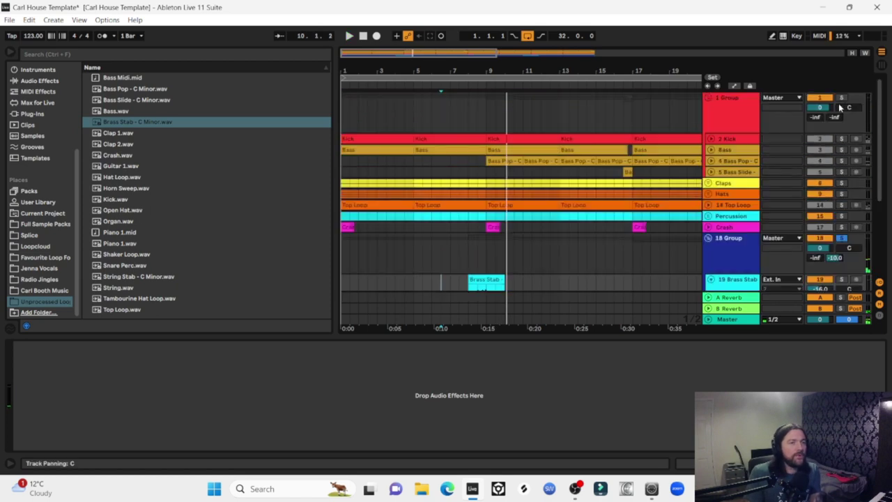
{"action": "scroll", "coordinate": [840, 139], "scroll_direction": "down", "scroll_amount": 3}
{"action": "left_click", "coordinate": [432, 243]}
{"action": "key", "text": "space"}
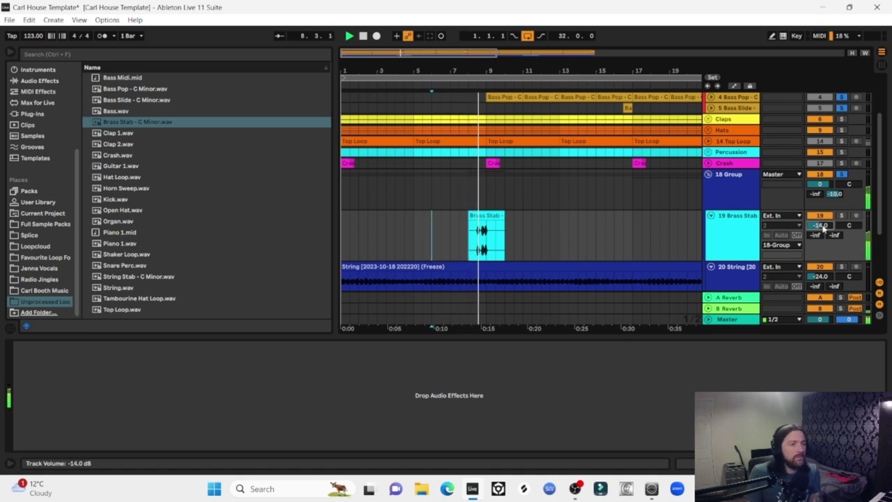
{"action": "key", "text": "Down"}
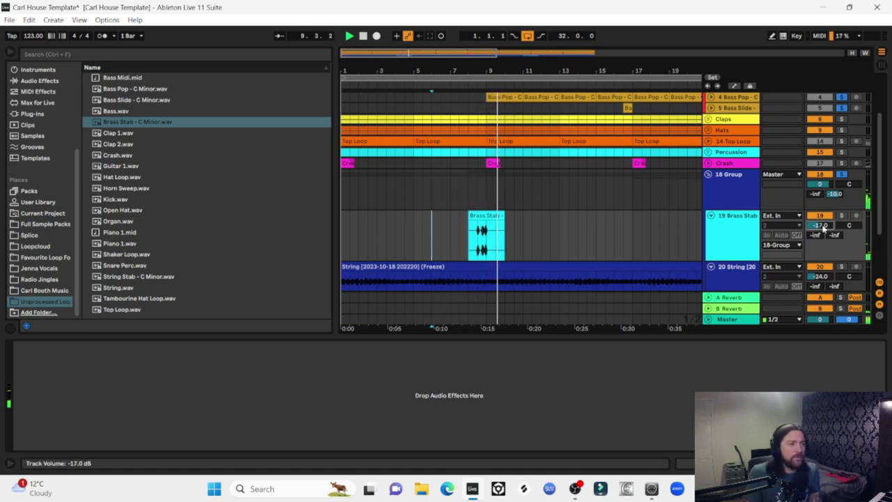
Unsolo the tracks, play the full mix from bar 6 and set the Bass Pop track's volume to -17 dB.
{"action": "left_click", "coordinate": [841, 176]}
{"action": "key", "text": "space"}
{"action": "key", "text": "space"}
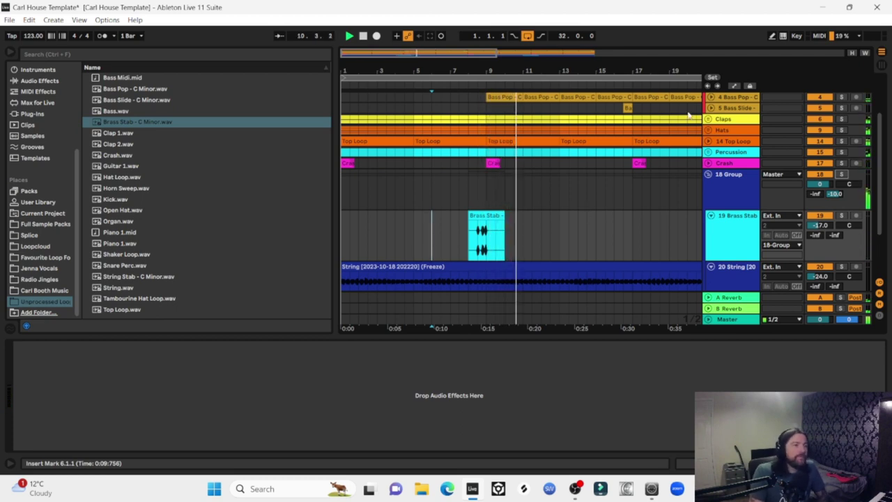
{"action": "left_click", "coordinate": [709, 97]}
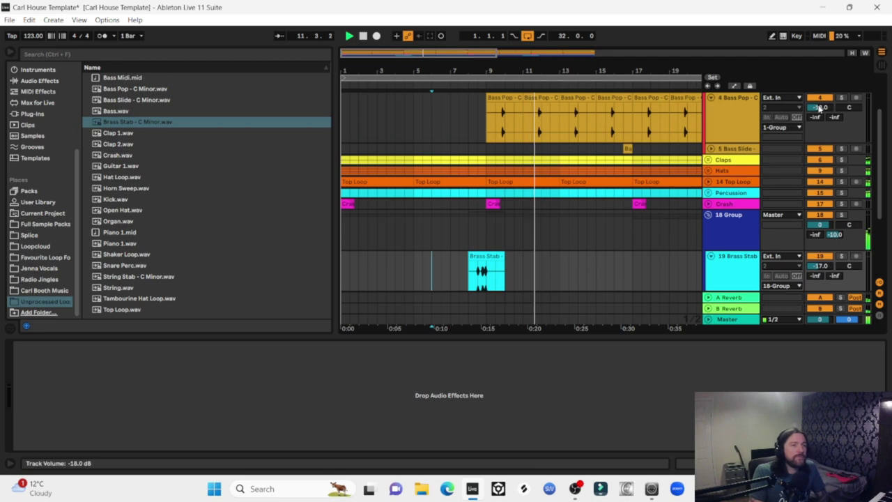
{"action": "left_click", "coordinate": [819, 108]}
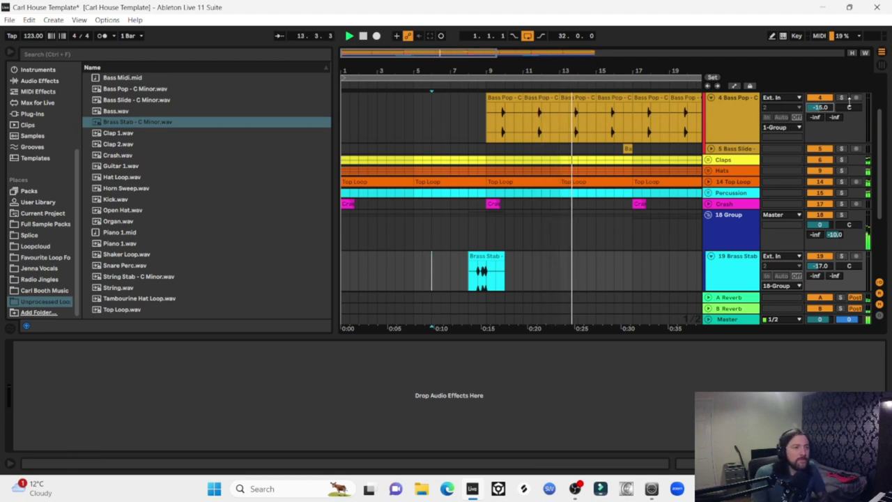
{"action": "key", "text": "Down"}
{"action": "key", "text": "Down"}
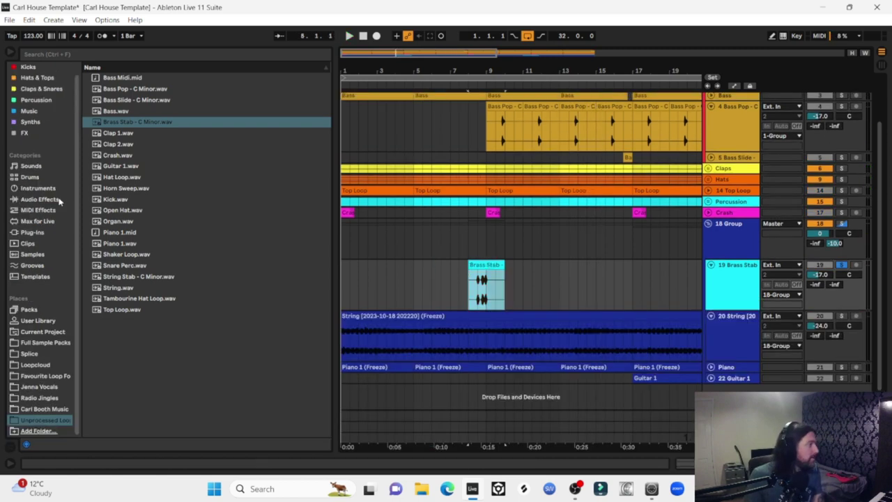
Add a Delay effect to the Brass Stab track, enable Ping Pong and set its dry/wet mix to 29 %.
{"action": "left_click", "coordinate": [44, 201]}
{"action": "left_click", "coordinate": [88, 81]}
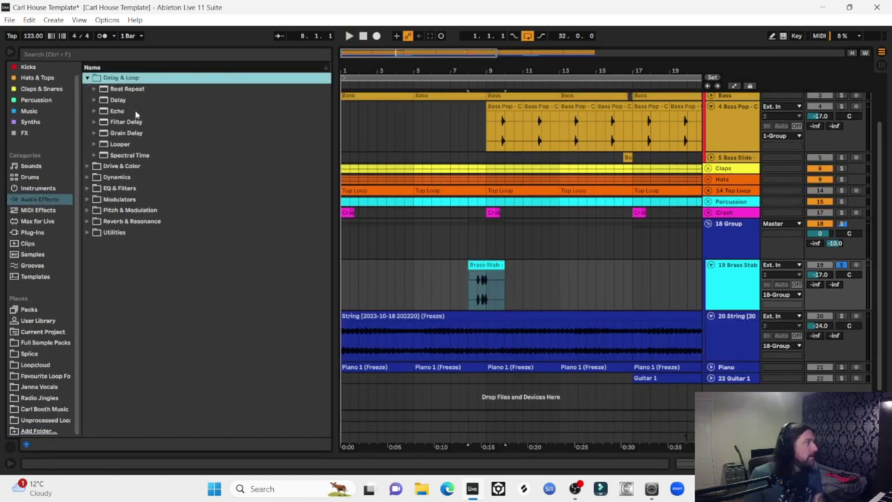
{"action": "left_click", "coordinate": [121, 112]}
{"action": "left_click", "coordinate": [115, 101]}
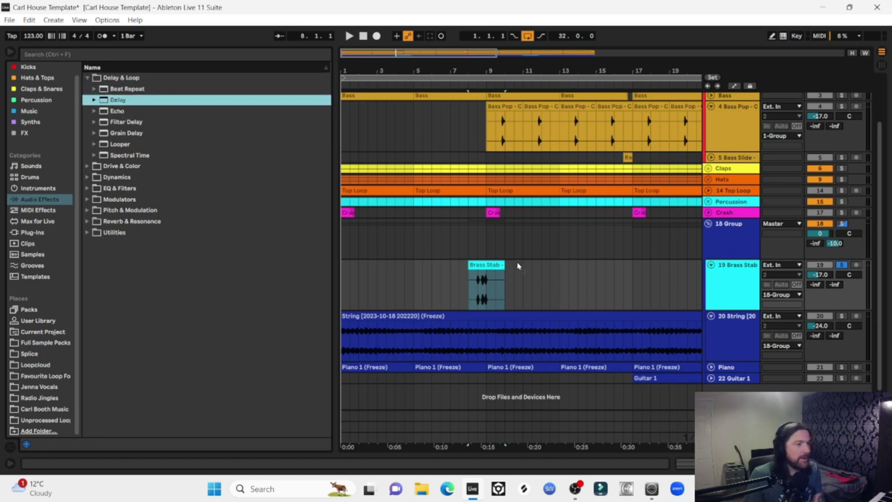
{"action": "left_click_drag", "start_coordinate": [117, 100], "coordinate": [486, 277]}
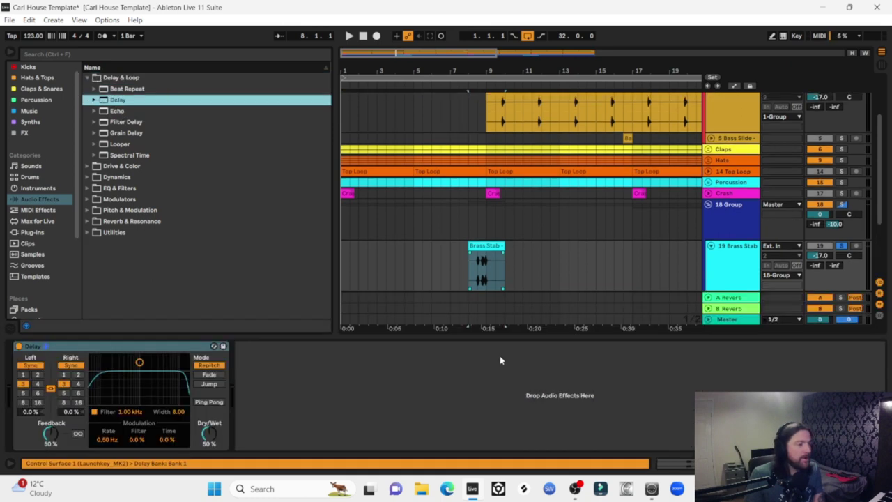
{"action": "left_click", "coordinate": [211, 402]}
{"action": "left_click", "coordinate": [213, 435]}
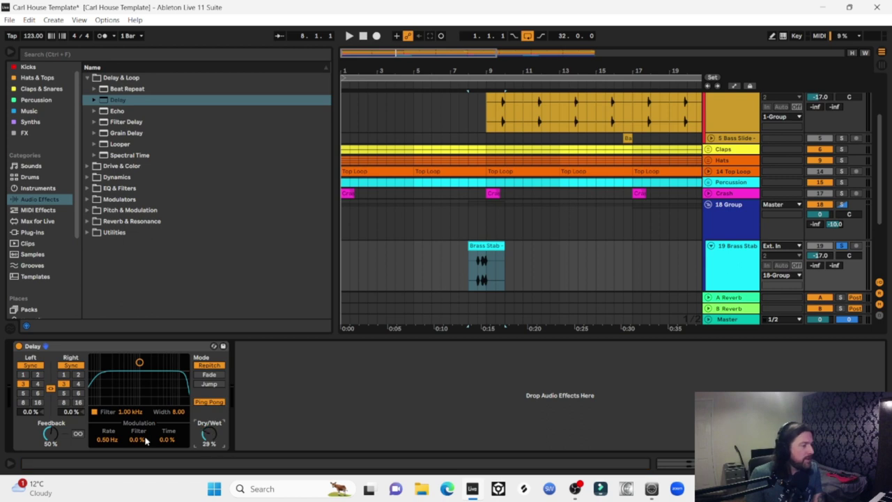
Set the Brass Stab Delay's feedback to 34 % during playback, then unsolo the tracks and play the full mix.
{"action": "key", "text": "space"}
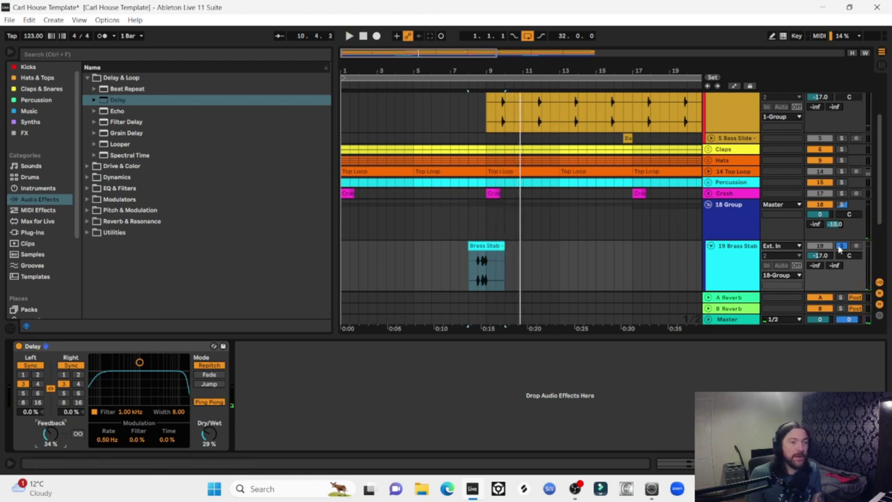
{"action": "key", "text": "space"}
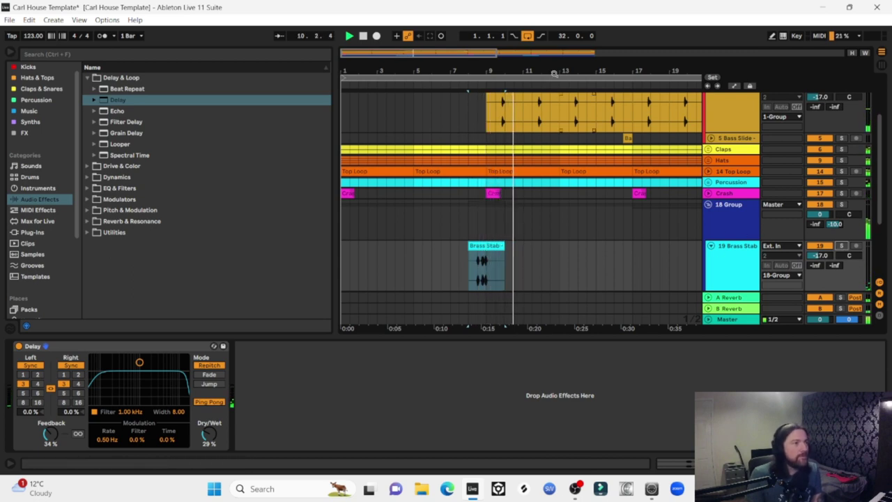
{"action": "left_click_drag", "start_coordinate": [435, 69], "coordinate": [435, 42]}
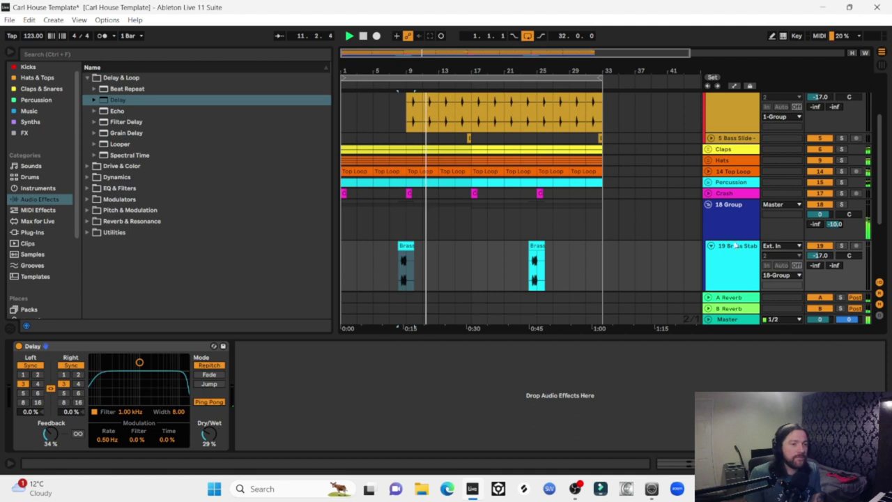
{"action": "scroll", "coordinate": [548, 195], "scroll_direction": "up", "scroll_amount": 3}
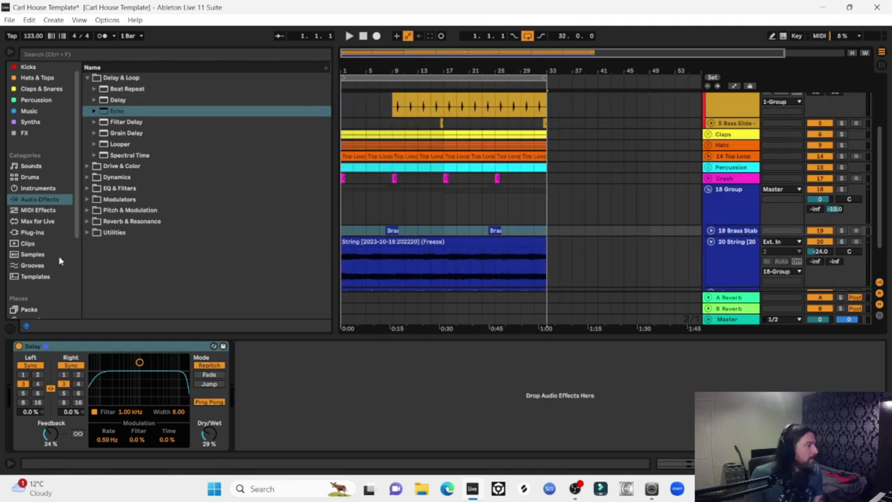
Insert Horn Sweep.wav from the Unprocessed Loops folder on a new audio track at bar 24.
{"action": "scroll", "coordinate": [53, 289], "scroll_direction": "down", "scroll_amount": 4}
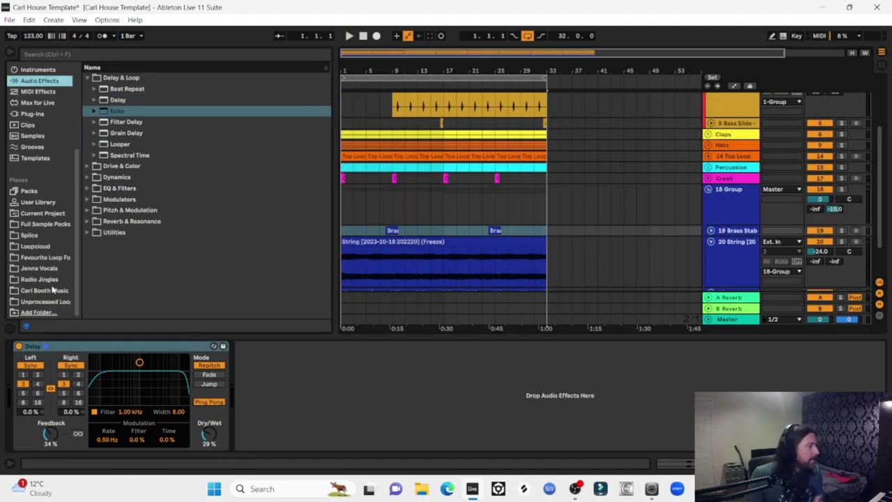
{"action": "left_click", "coordinate": [46, 302]}
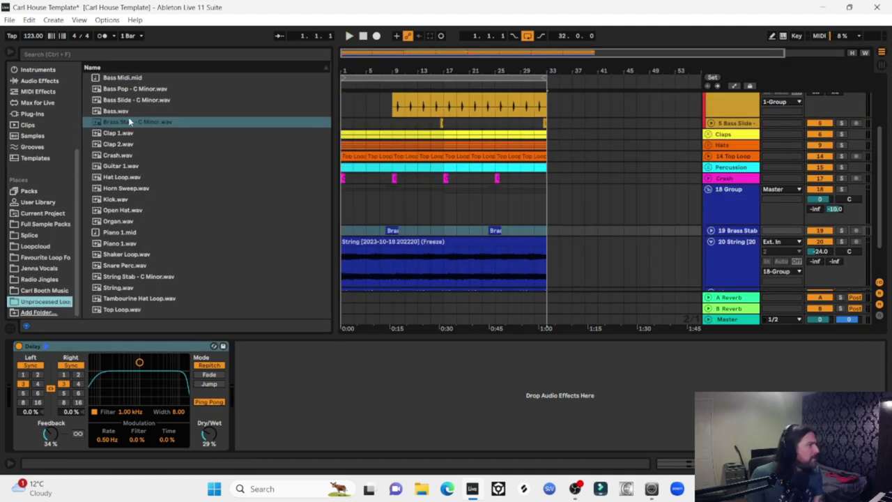
{"action": "left_click", "coordinate": [123, 189]}
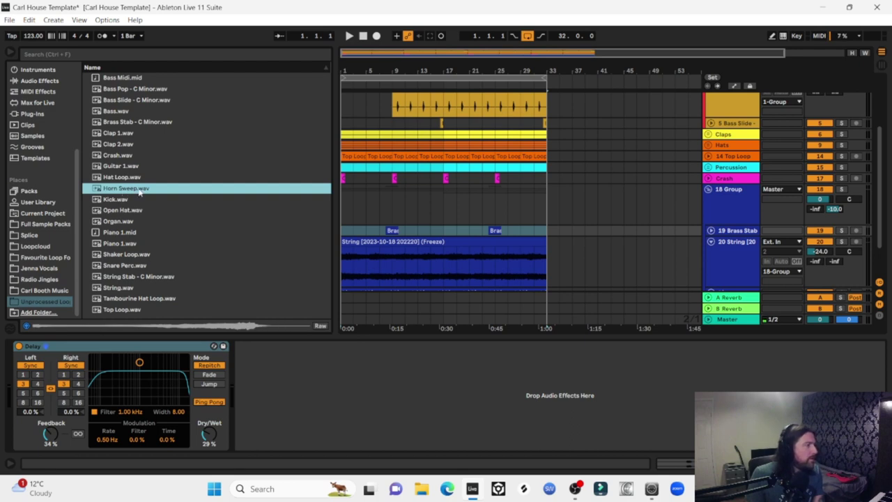
{"action": "left_click_drag", "start_coordinate": [120, 190], "coordinate": [381, 204]}
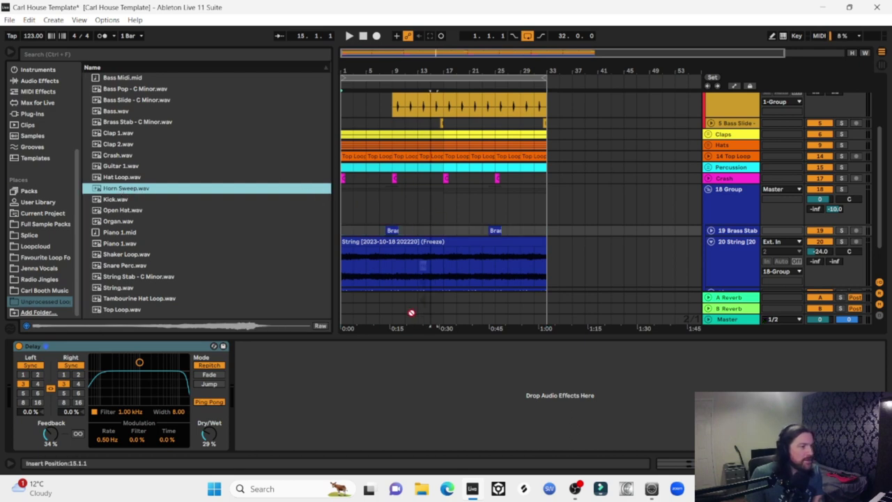
{"action": "left_click_drag", "start_coordinate": [411, 313], "coordinate": [401, 294]}
{"action": "left_click", "coordinate": [710, 162]}
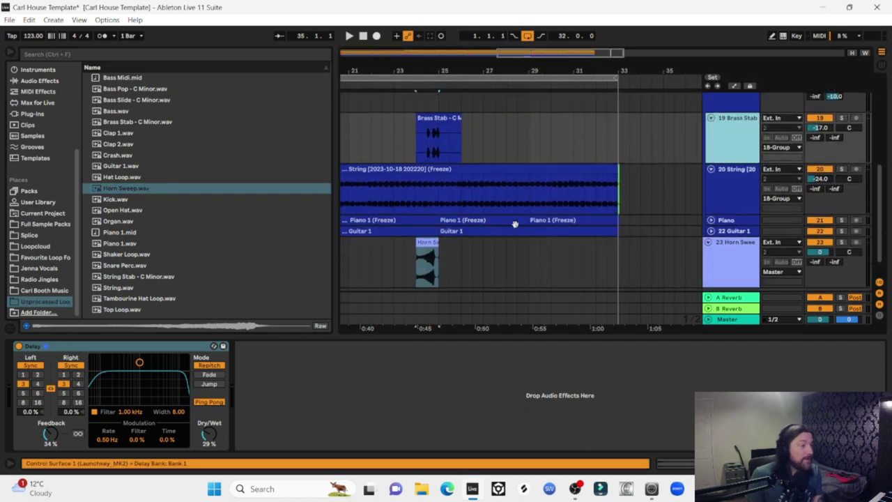
Position the Horn Sweep clip from 24.1.4 to bar 25 and add a long fade-in.
{"action": "scroll", "coordinate": [513, 221], "scroll_direction": "down", "scroll_amount": 2}
{"action": "left_click_drag", "start_coordinate": [433, 70], "coordinate": [498, 226]}
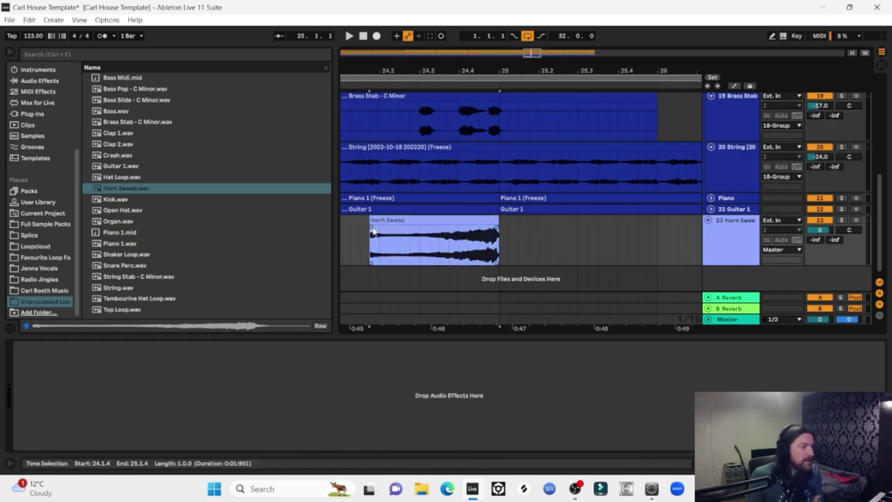
{"action": "left_click_drag", "start_coordinate": [371, 225], "coordinate": [451, 235]}
Play the soloed Horn Sweep and Brass Stab, set Horn Sweep to -20.8 dB panned 11L, and unsolo them.
{"action": "scroll", "coordinate": [421, 245], "scroll_direction": "left", "scroll_amount": 3}
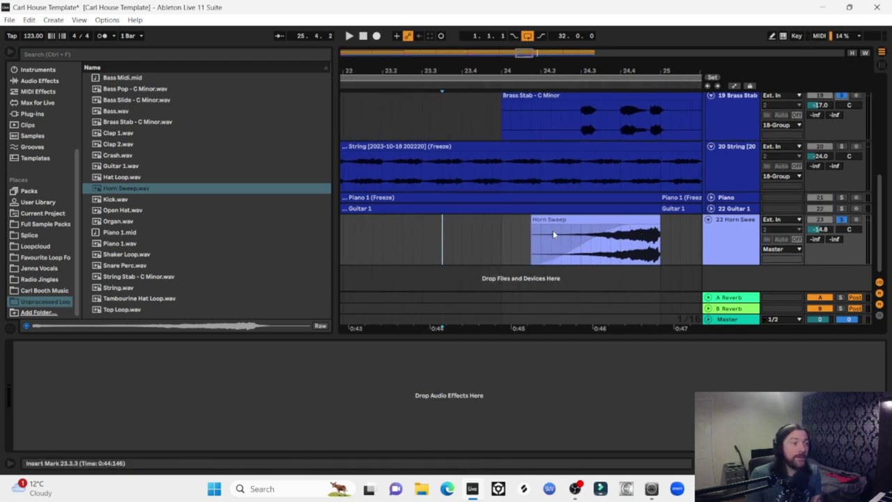
{"action": "left_click", "coordinate": [433, 256]}
{"action": "key", "text": "space"}
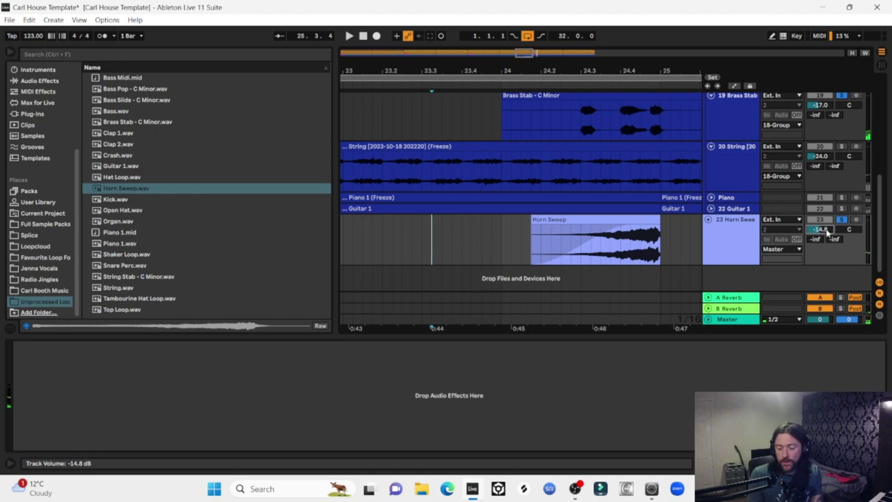
{"action": "key", "text": "space"}
{"action": "left_click_drag", "start_coordinate": [827, 232], "coordinate": [827, 237]}
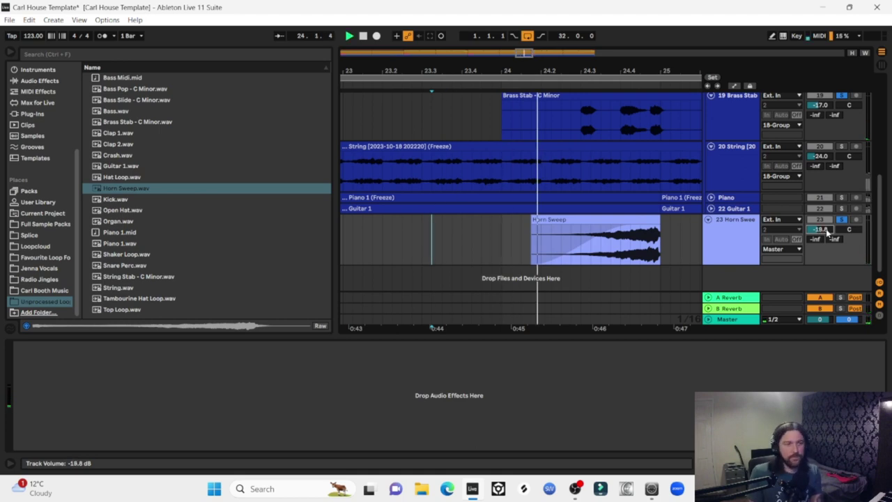
{"action": "scroll", "coordinate": [827, 232], "scroll_direction": "down", "scroll_amount": 1}
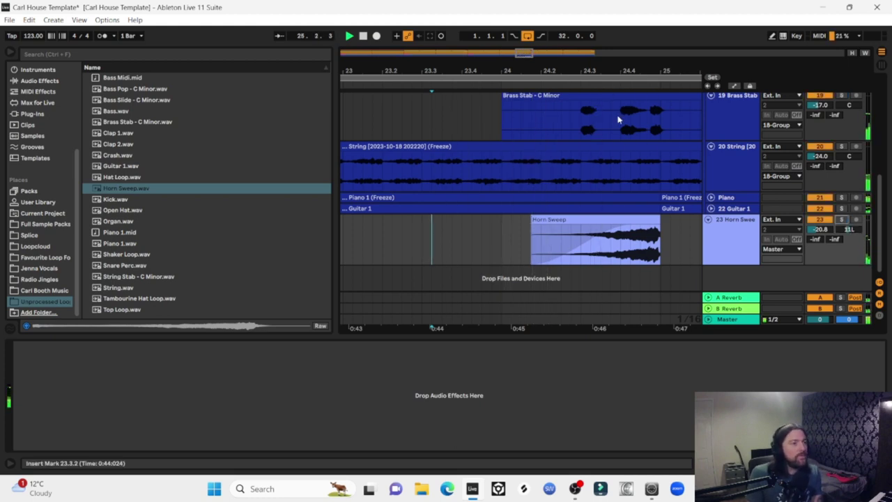
Copy the Horn Sweep clip to bar 8, aligned with the first Brass Stab clip.
{"action": "left_click_drag", "start_coordinate": [583, 70], "coordinate": [457, 19]}
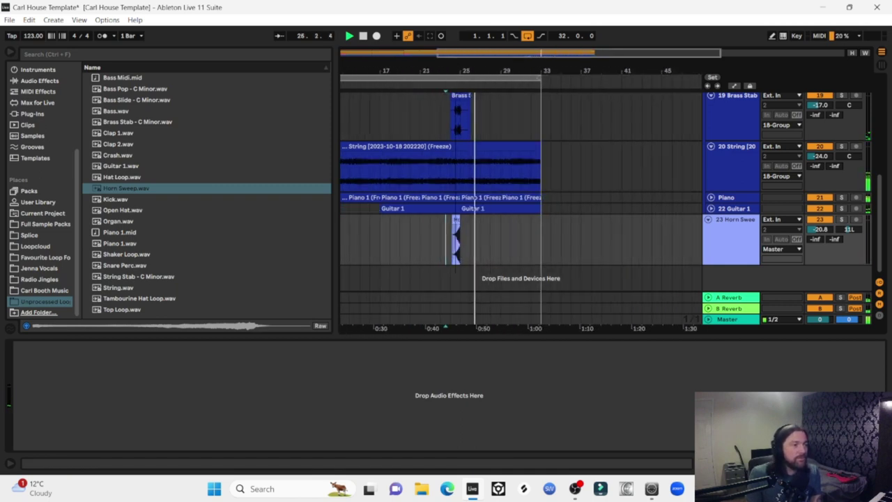
{"action": "scroll", "coordinate": [489, 197], "scroll_direction": "up", "scroll_amount": 10}
{"action": "scroll", "coordinate": [489, 197], "scroll_direction": "down", "scroll_amount": 5}
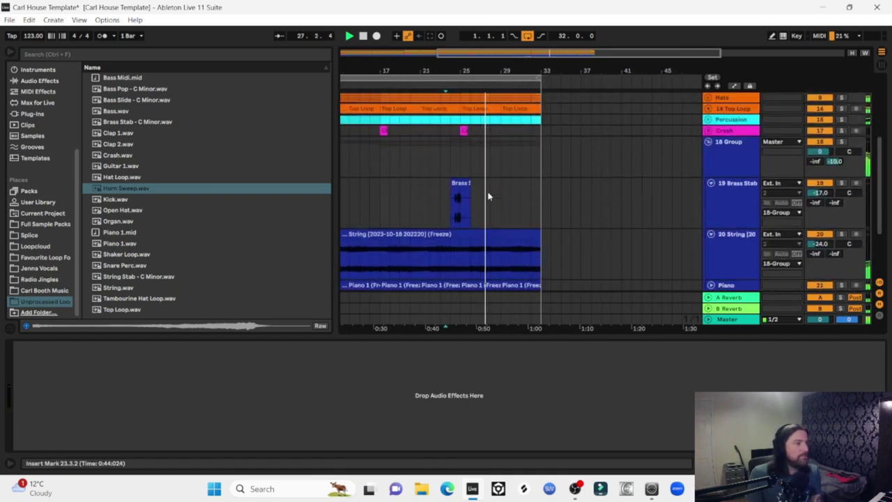
{"action": "scroll", "coordinate": [489, 197], "scroll_direction": "left", "scroll_amount": 6}
{"action": "scroll", "coordinate": [488, 197], "scroll_direction": "down", "scroll_amount": 3}
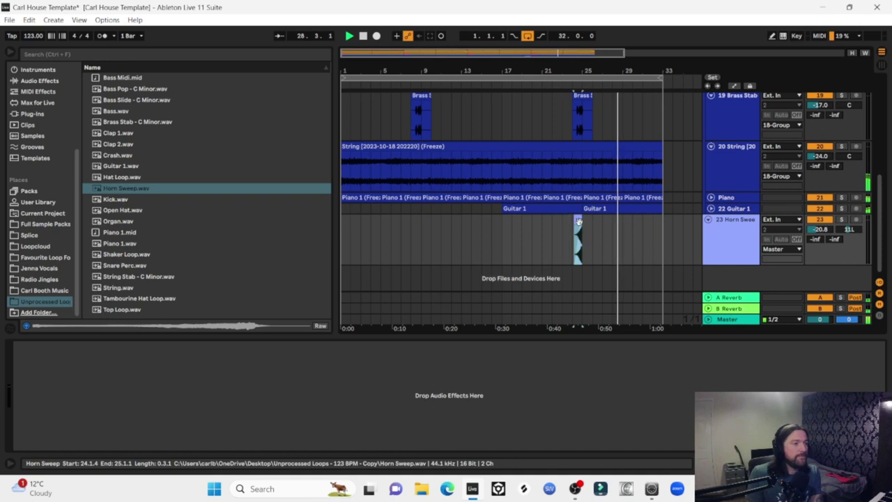
{"action": "mouse_move", "coordinate": [421, 223]}
{"action": "left_mouse_down"}
{"action": "mouse_move", "coordinate": [404, 221]}
{"action": "mouse_move", "coordinate": [416, 220]}
{"action": "left_mouse_up"}
Recolour the Horn Sweep track's clips across bars 1 to 33 to the instrument group's dark blue.
{"action": "left_click_drag", "start_coordinate": [481, 69], "coordinate": [417, 71]}
{"action": "left_click_drag", "start_coordinate": [522, 245], "coordinate": [320, 239]}
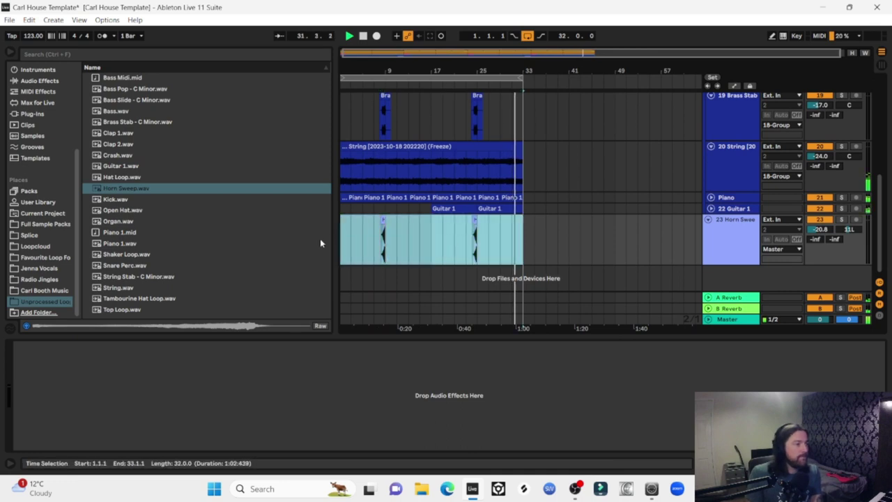
{"action": "right_click", "coordinate": [384, 221]}
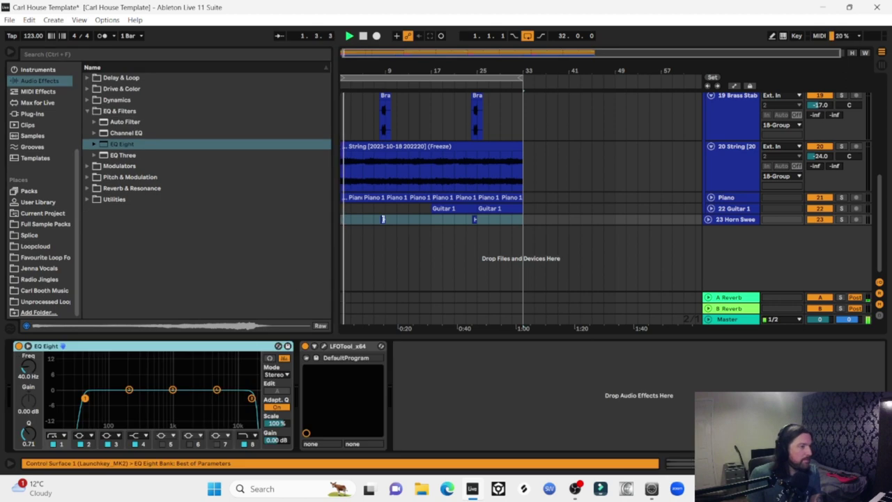
Set the Horn Sweep's EQ Eight low cut to 230 Hz and high cut to 6.12 kHz during playback from bar 8.
{"action": "left_click", "coordinate": [382, 220]}
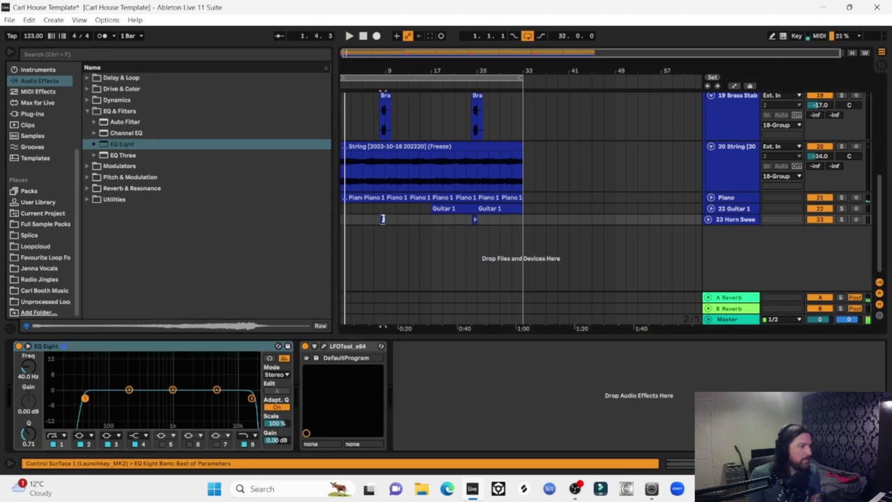
{"action": "left_click_drag", "start_coordinate": [87, 401], "coordinate": [133, 401]}
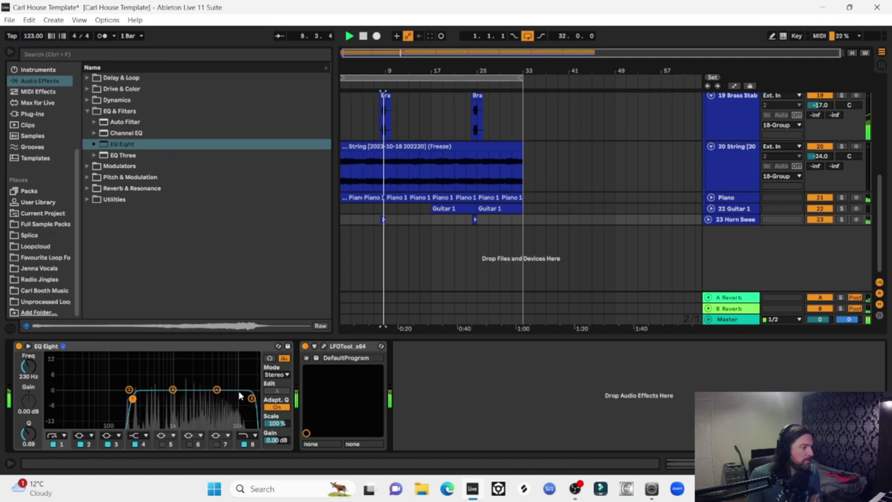
{"action": "left_click_drag", "start_coordinate": [252, 398], "coordinate": [223, 407]}
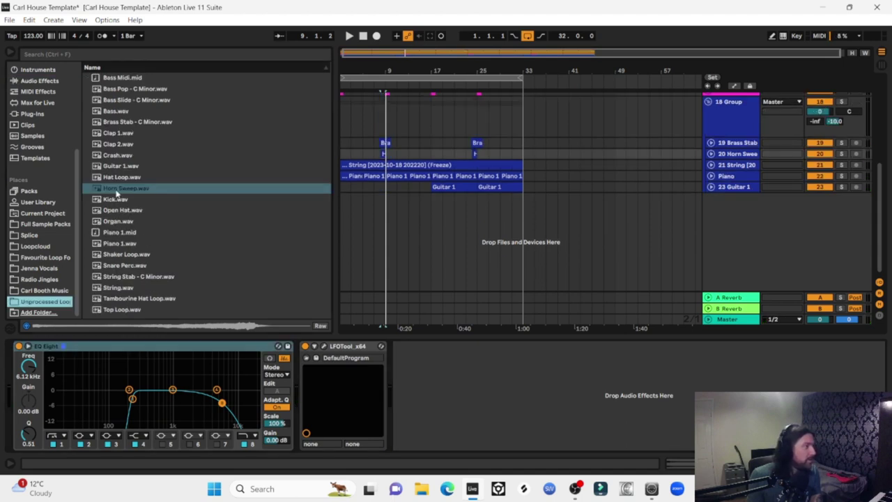
Insert Organ.wav on a new audio track at bar 13 and hide the device view.
{"action": "left_click", "coordinate": [116, 222]}
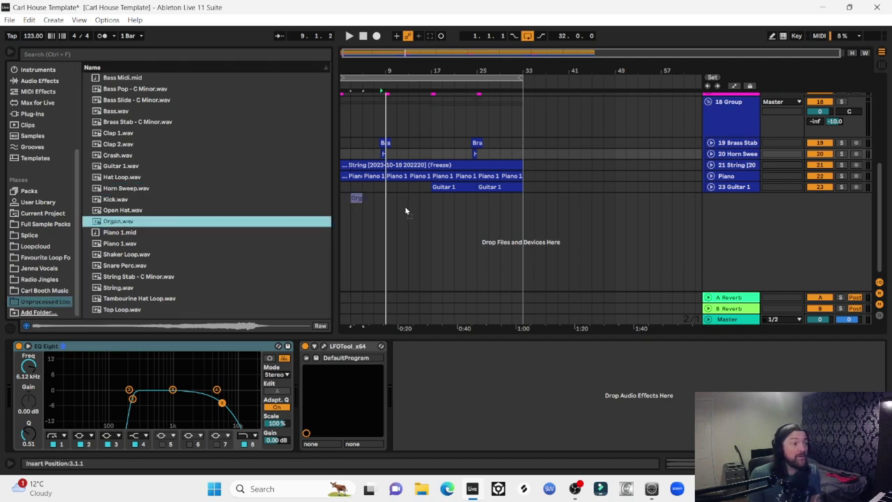
{"action": "left_click_drag", "start_coordinate": [412, 212], "coordinate": [412, 212]}
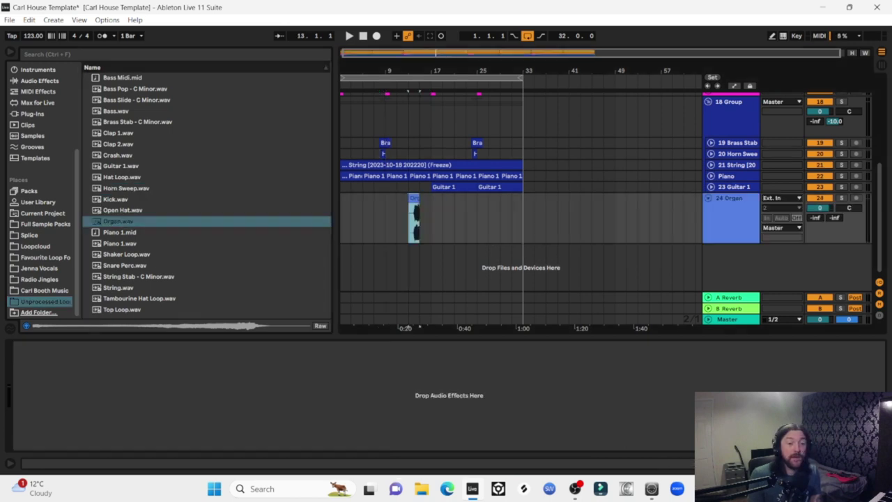
{"action": "left_click", "coordinate": [879, 462]}
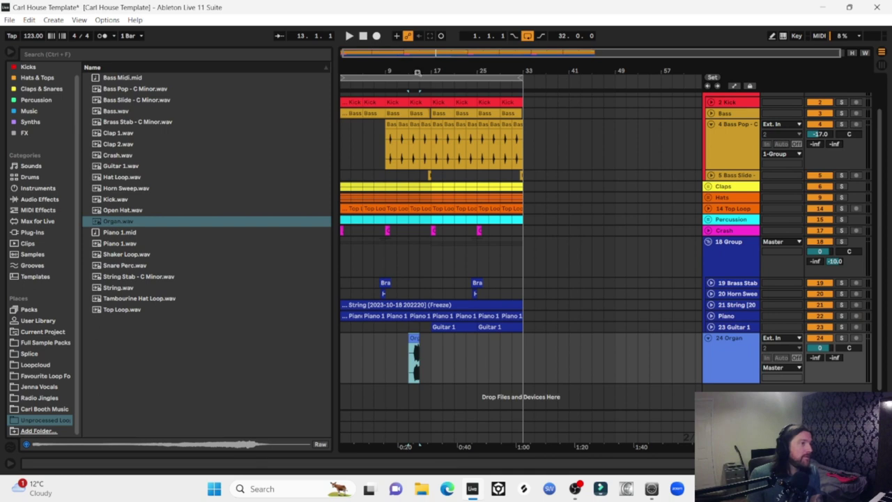
{"action": "left_click_drag", "start_coordinate": [413, 72], "coordinate": [461, 69]}
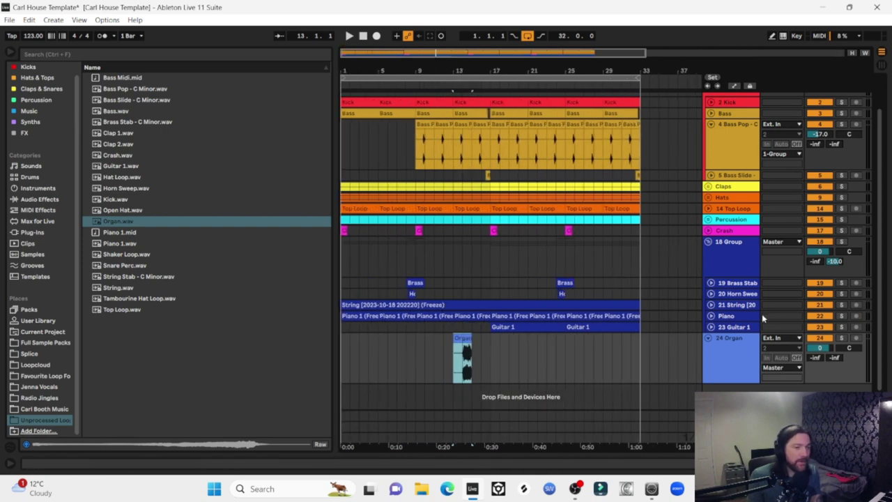
Solo the Organ track, play it from bar 14 and set its volume to -15.8 dB.
{"action": "left_click", "coordinate": [842, 337]}
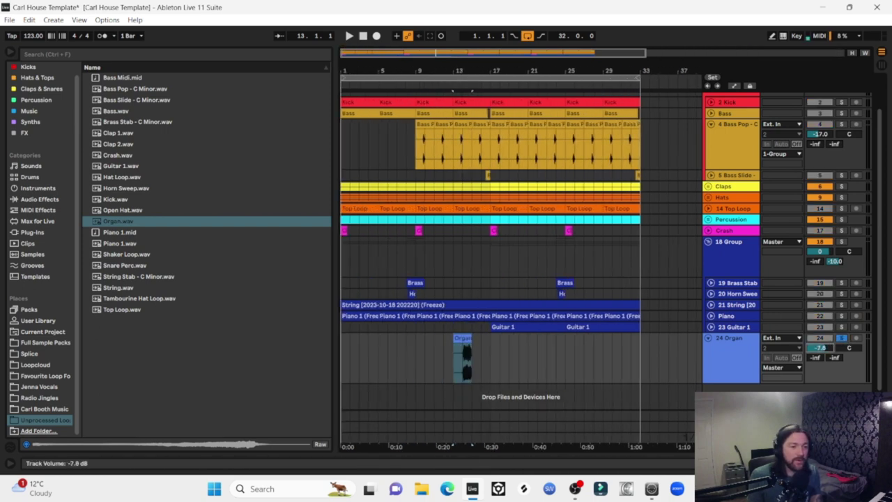
{"action": "left_click_drag", "start_coordinate": [820, 350], "coordinate": [820, 360]}
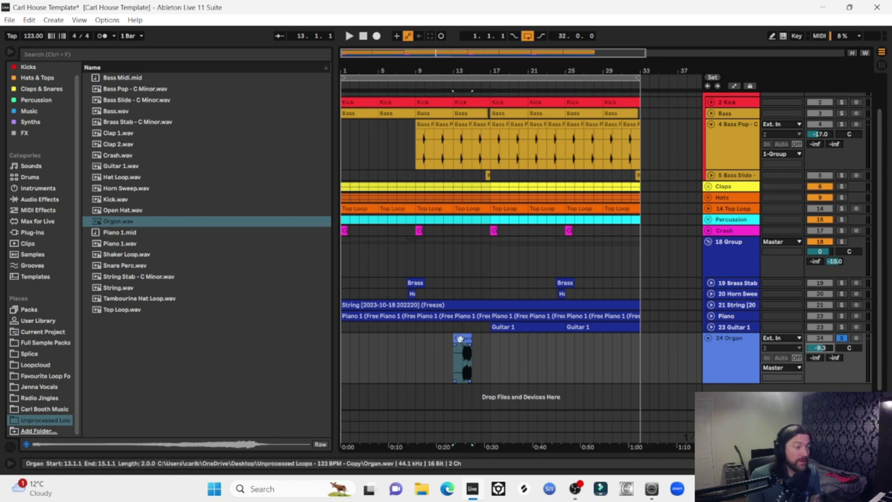
{"action": "left_click", "coordinate": [461, 338]}
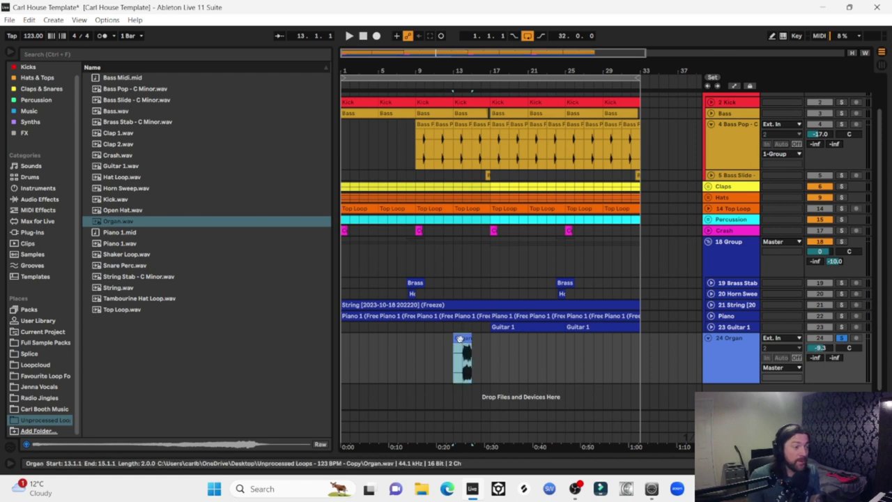
{"action": "left_click", "coordinate": [472, 376]}
{"action": "key", "text": "space"}
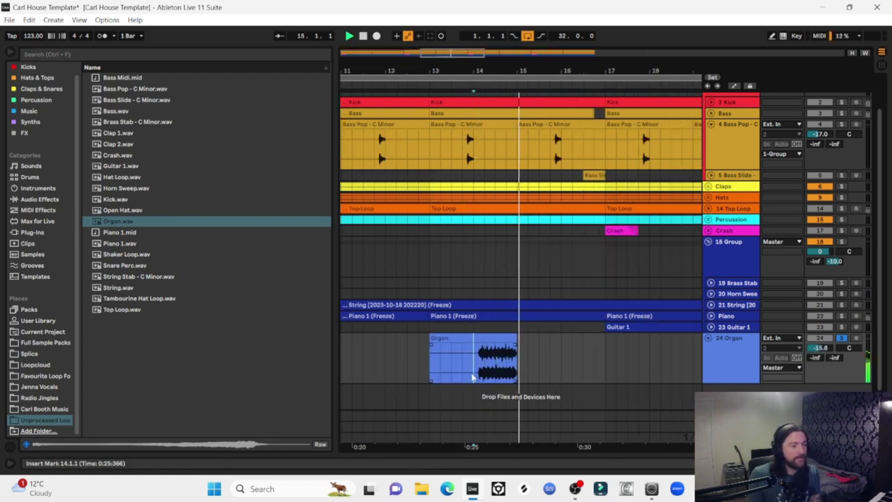
Stop playback and trim the silent beginning of the Organ clip so it starts at bar 14.
{"action": "key", "text": "space"}
{"action": "left_click_drag", "start_coordinate": [433, 337], "coordinate": [473, 337]}
{"action": "left_click_drag", "start_coordinate": [476, 71], "coordinate": [408, 45]}
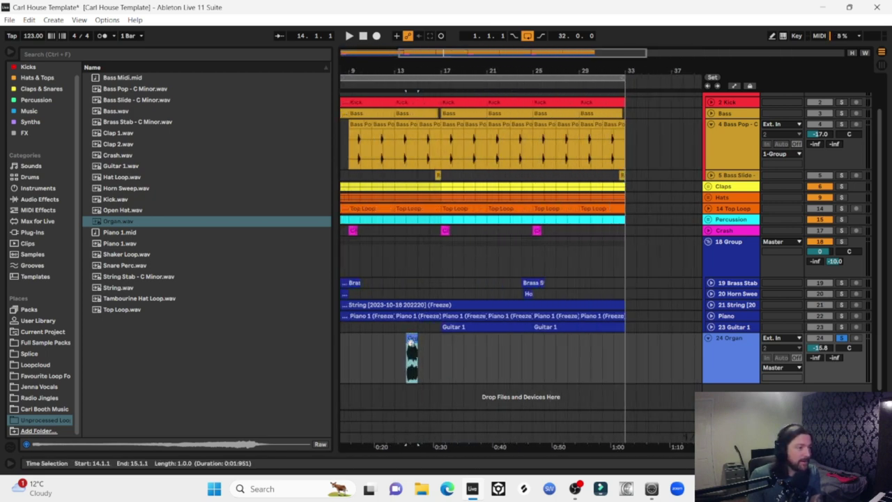
Move the Organ clip to start at bar 16 and place the Organ track first inside the 18 Group.
{"action": "left_click_drag", "start_coordinate": [411, 340], "coordinate": [433, 344]}
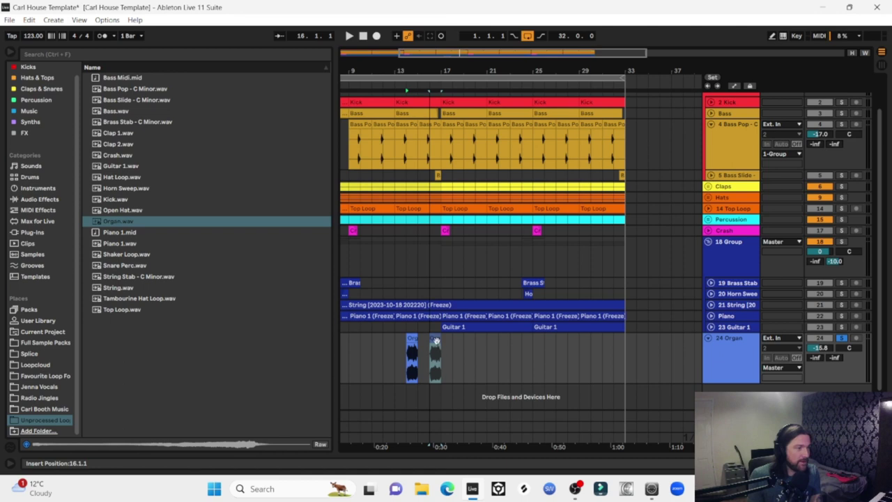
{"action": "left_click_drag", "start_coordinate": [728, 338], "coordinate": [725, 280]}
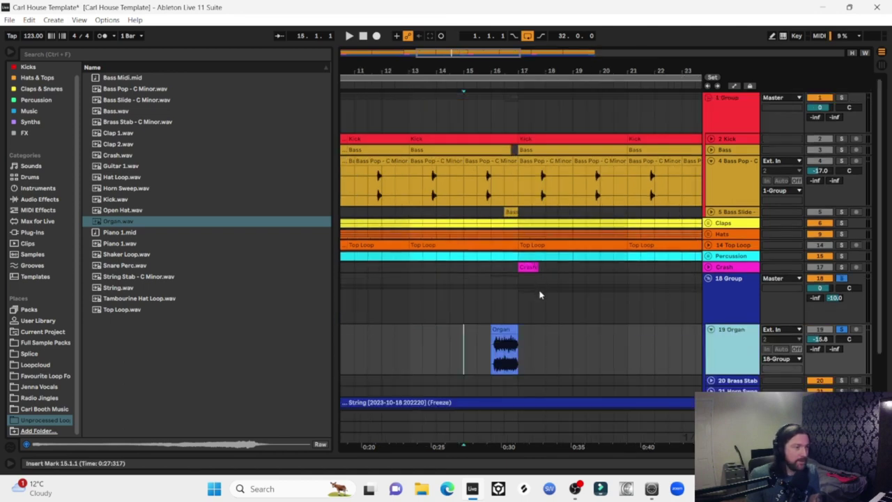
{"action": "left_click", "coordinate": [502, 340]}
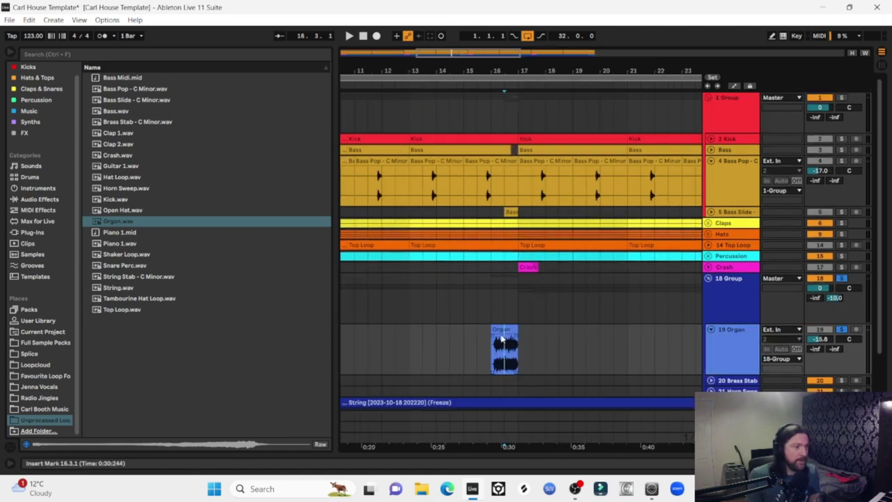
Add EQ Eight to the Organ track with the high cut at 7.91 kHz, and shape an LFOTool ducking curve for it.
{"action": "left_click", "coordinate": [31, 200]}
{"action": "double_click", "coordinate": [126, 144]}
{"action": "key", "text": "space"}
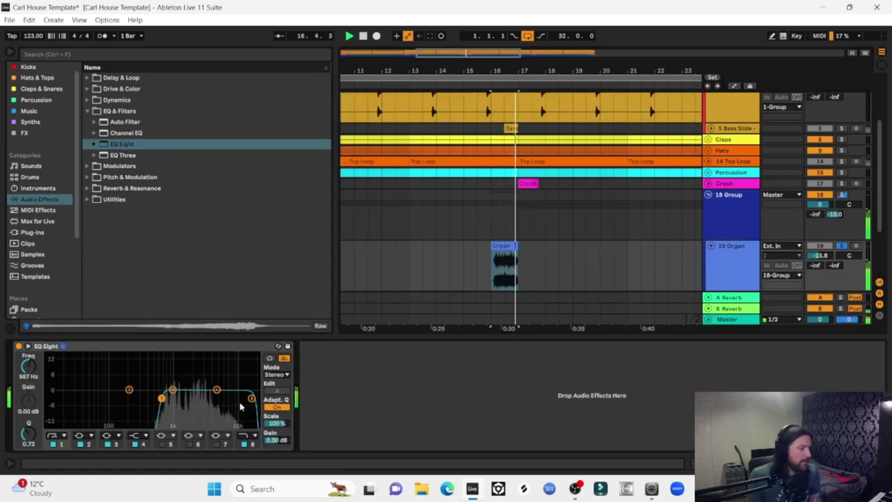
{"action": "left_click_drag", "start_coordinate": [251, 398], "coordinate": [229, 399]}
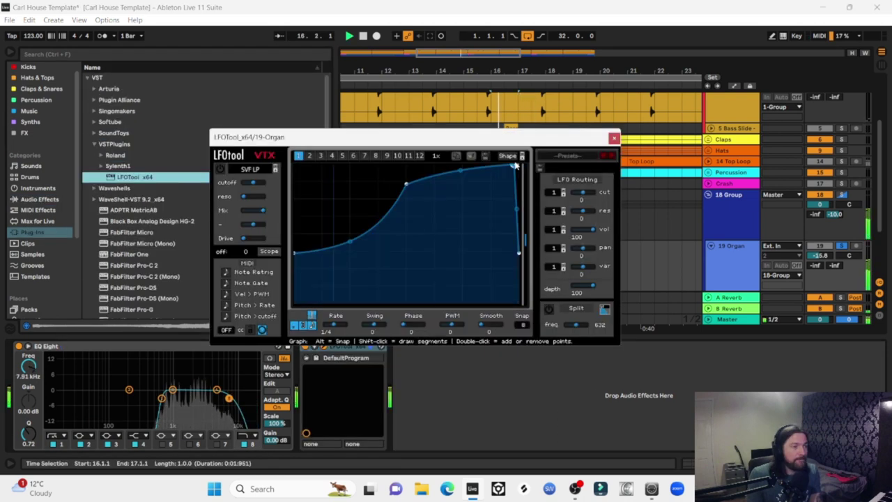
{"action": "left_click_drag", "start_coordinate": [398, 184], "coordinate": [377, 162]}
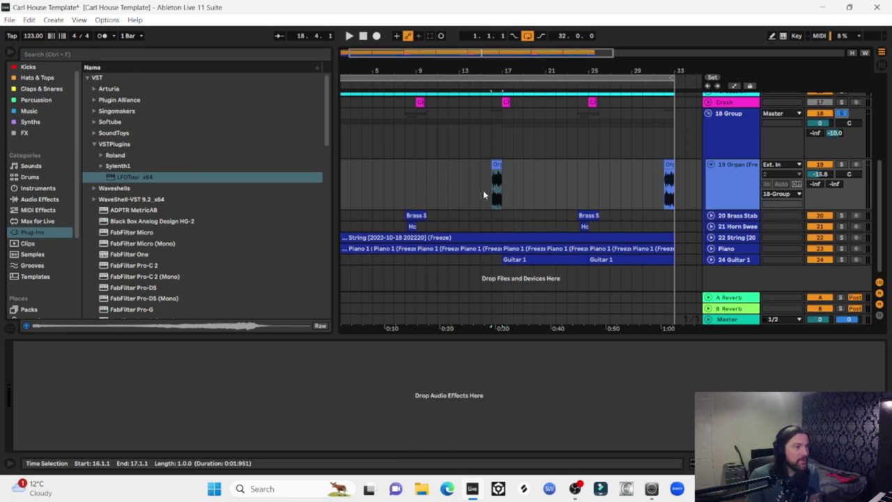
Play the frozen organ with the 18 Group from bar 12 and set the Organ track's volume to -17.8 dB.
{"action": "left_click", "coordinate": [473, 187]}
{"action": "scroll", "coordinate": [473, 188], "scroll_direction": "up", "scroll_amount": 3}
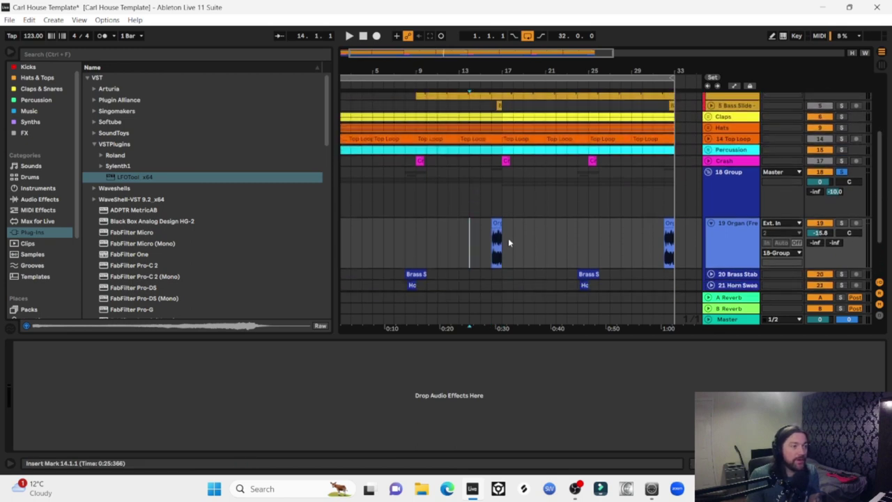
{"action": "left_click", "coordinate": [495, 225]}
{"action": "scroll", "coordinate": [471, 244], "scroll_direction": "down", "scroll_amount": 1}
{"action": "left_click", "coordinate": [357, 208]}
{"action": "key", "text": "space"}
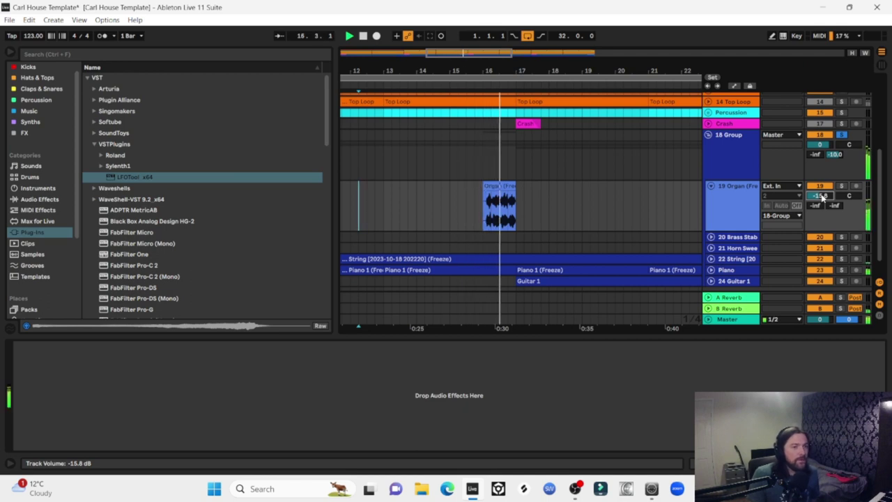
{"action": "scroll", "coordinate": [822, 196], "scroll_direction": "down", "scroll_amount": 2}
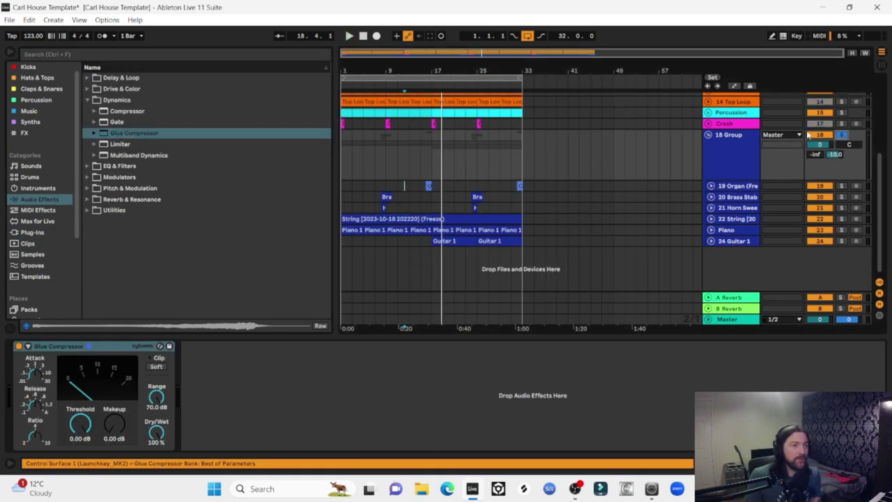
Adjust the threshold of the 18 Group's Glue Compressor while playing the guitar section from bar 17, and stop playback.
{"action": "left_click", "coordinate": [741, 135]}
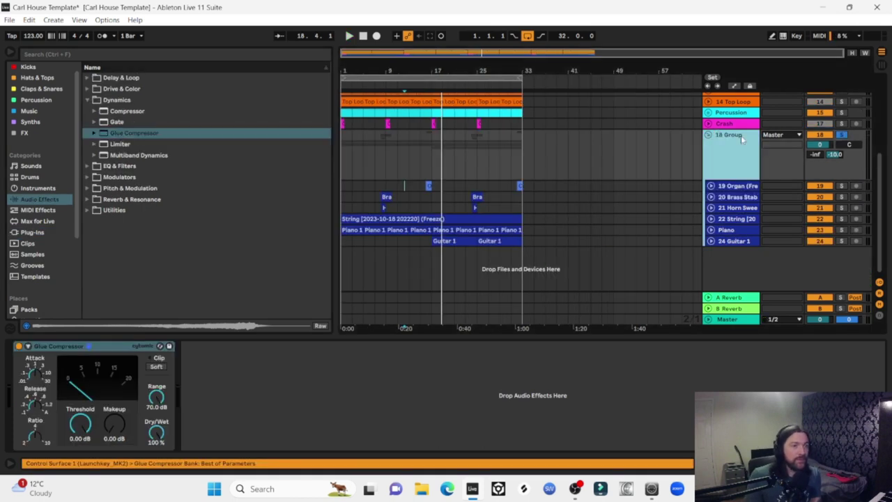
{"action": "key", "text": "space"}
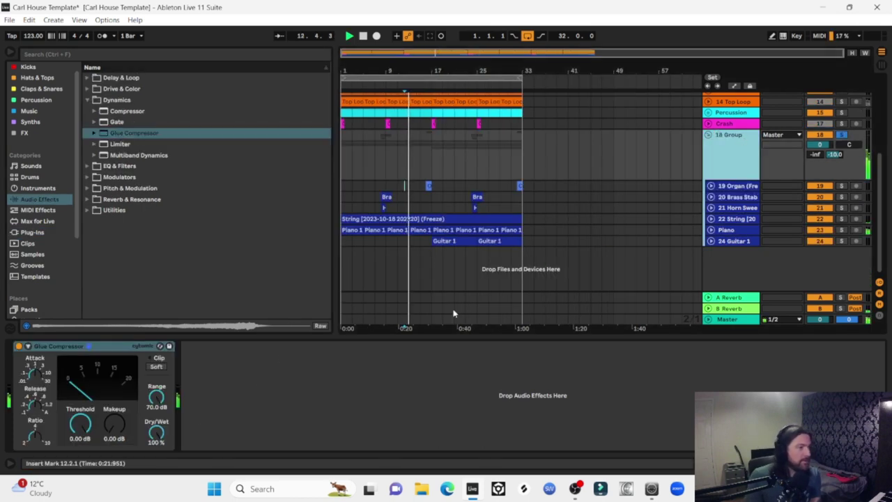
{"action": "left_click", "coordinate": [446, 240]}
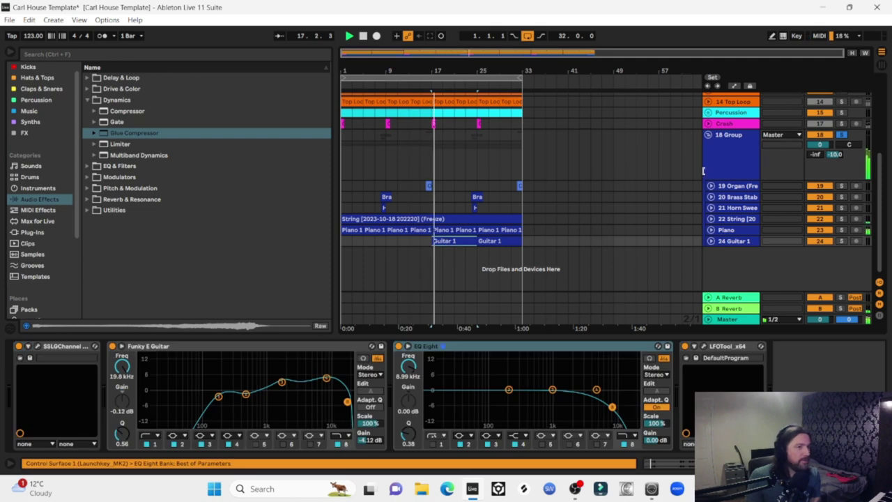
{"action": "left_click", "coordinate": [744, 137]}
{"action": "left_click_drag", "start_coordinate": [80, 423], "coordinate": [115, 404]}
{"action": "key", "text": "space"}
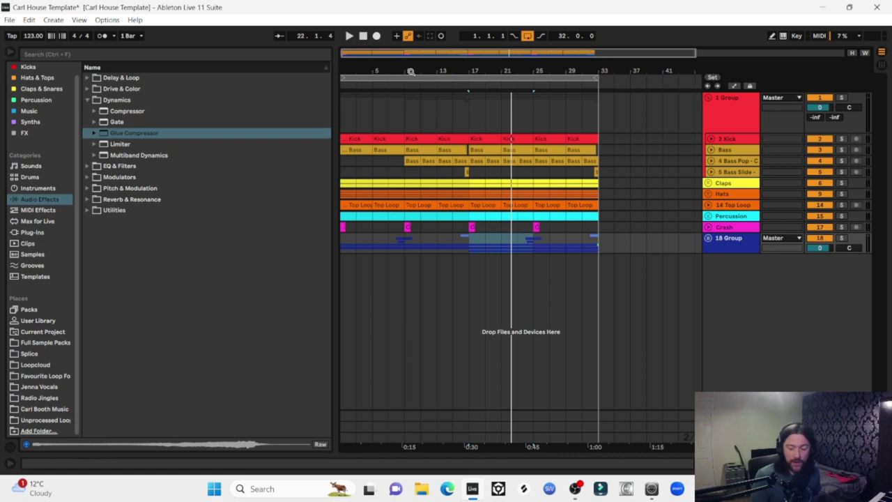
Play the full arrangement from bar 1 and unfold the Bass, Bass Pop and Bass Slide tracks.
{"action": "key", "text": "space"}
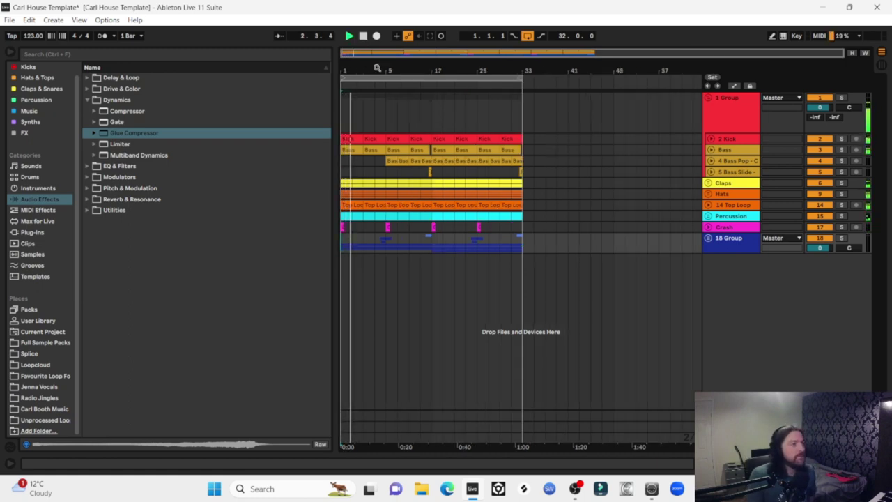
{"action": "left_click_drag", "start_coordinate": [377, 70], "coordinate": [377, 76]}
{"action": "key", "text": "plus"}
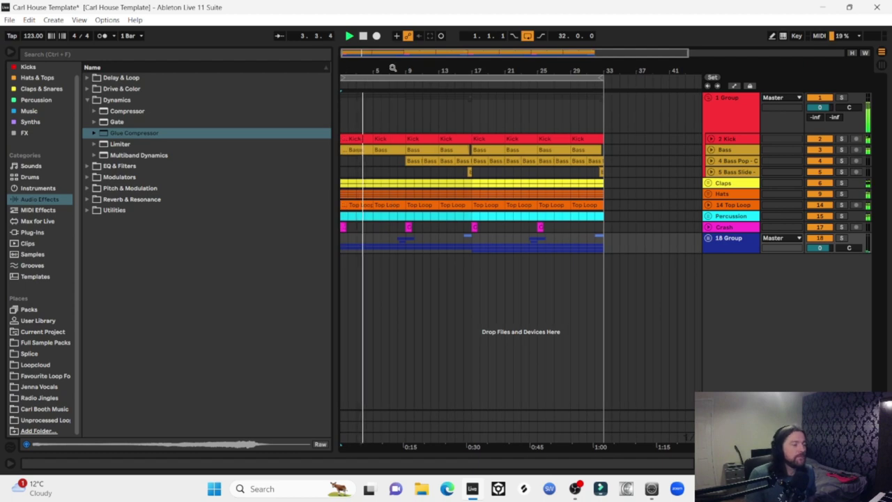
{"action": "left_click", "coordinate": [711, 149]}
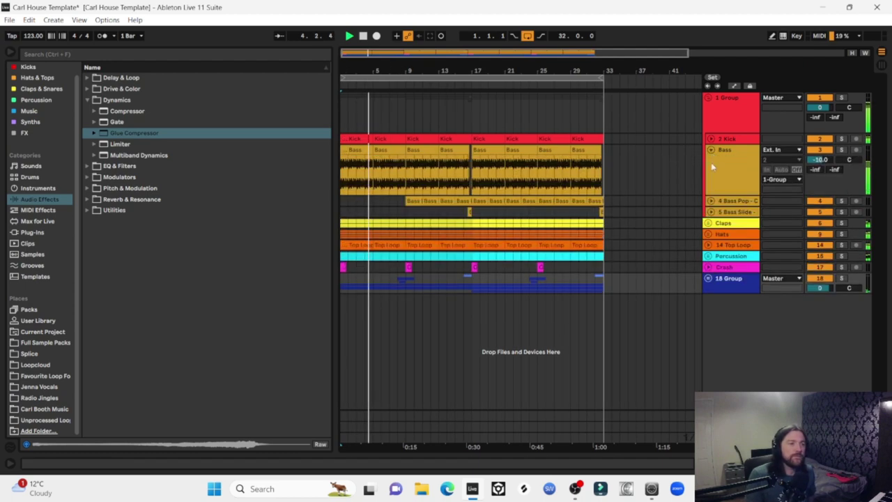
{"action": "left_click", "coordinate": [711, 201]}
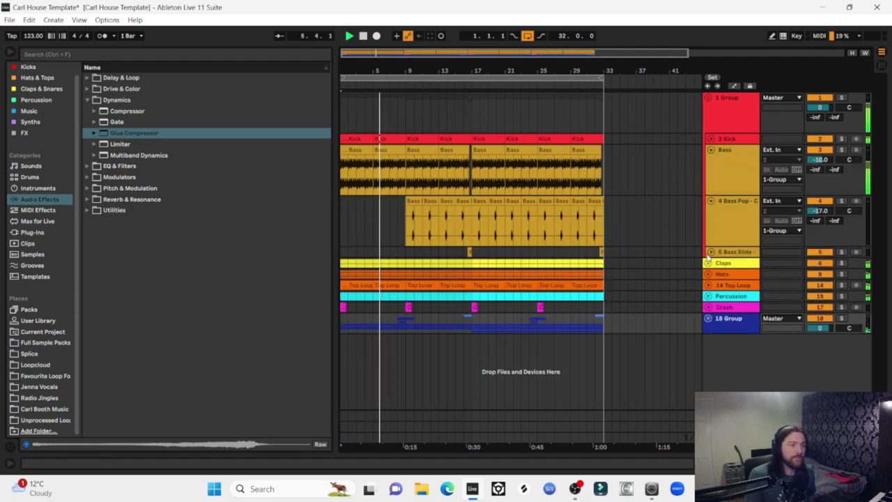
{"action": "left_click", "coordinate": [711, 253]}
Set the Bass Pop track's volume to -15.0 dB during playback.
{"action": "key", "text": "plus"}
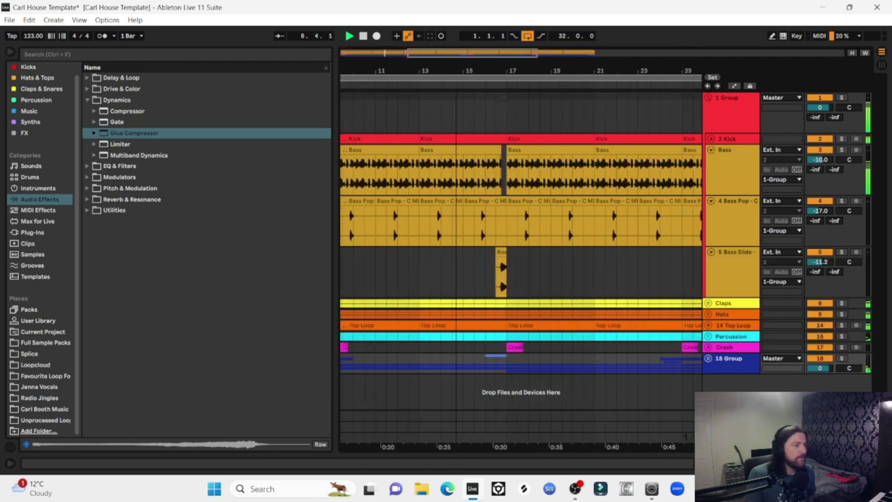
{"action": "left_click_drag", "start_coordinate": [503, 70], "coordinate": [524, 66]}
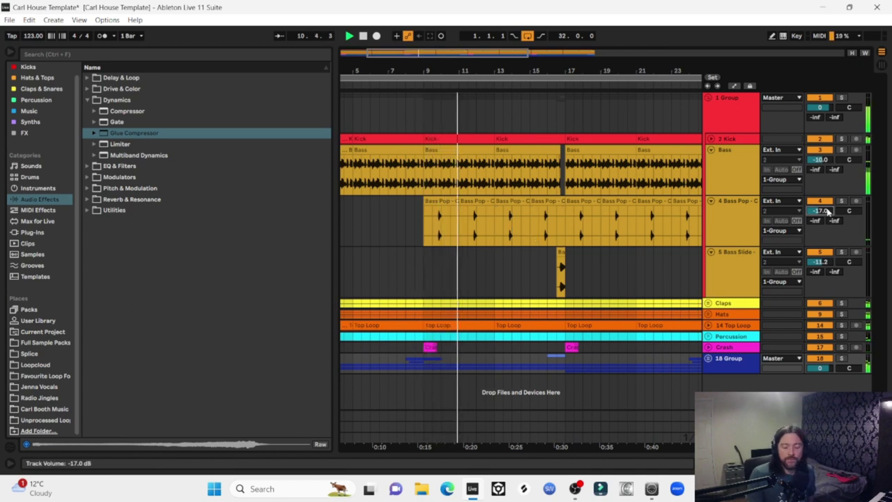
{"action": "scroll", "coordinate": [828, 210], "scroll_direction": "up", "scroll_amount": 2}
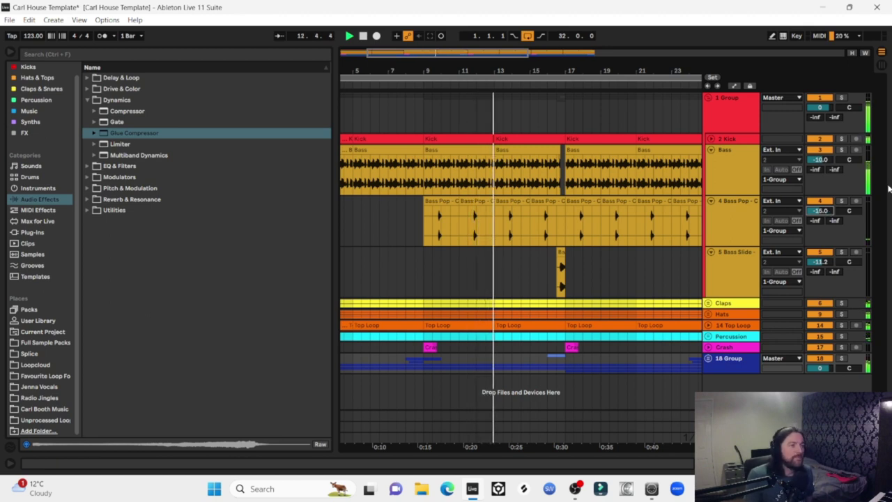
Unfold the 18 Group and its Organ track to check the organ at bar 16 during playback.
{"action": "left_click", "coordinate": [708, 358]}
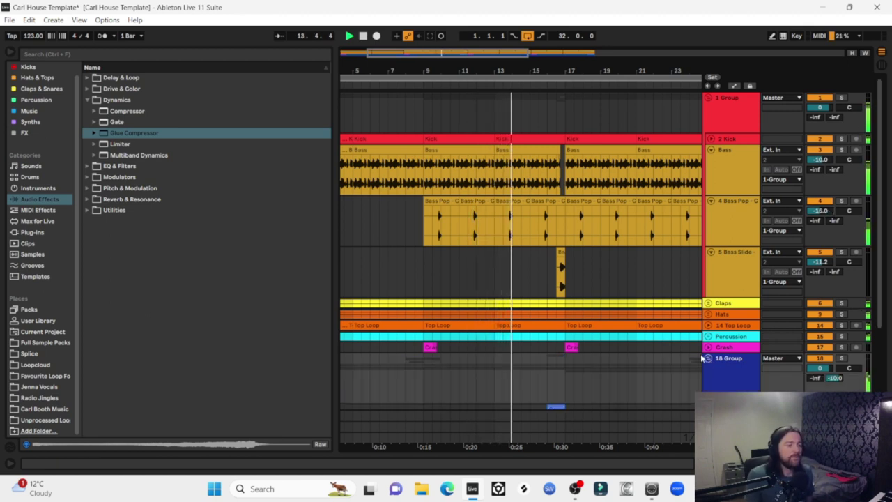
{"action": "scroll", "coordinate": [634, 309], "scroll_direction": "down", "scroll_amount": 3}
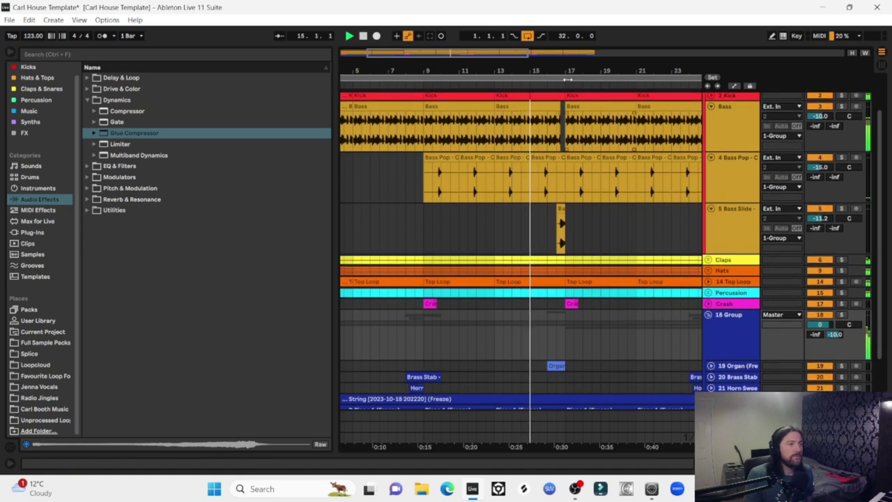
{"action": "scroll", "coordinate": [633, 309], "scroll_direction": "down", "scroll_amount": 3}
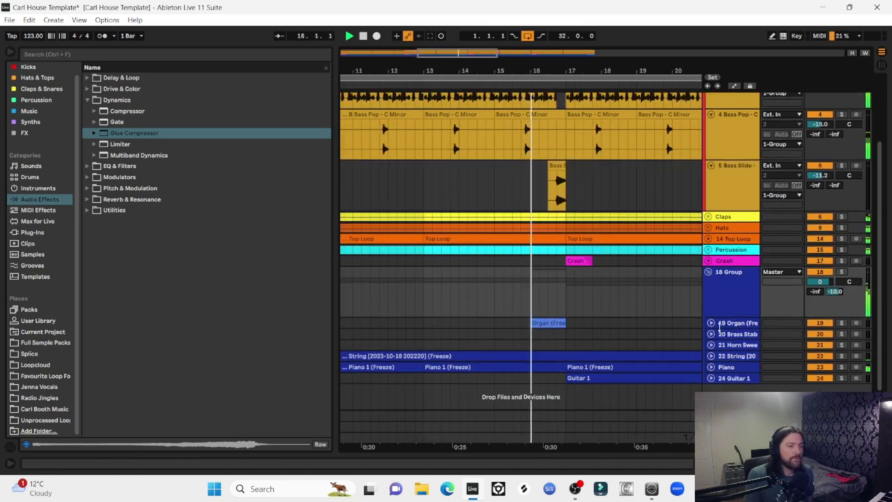
{"action": "left_click", "coordinate": [709, 324]}
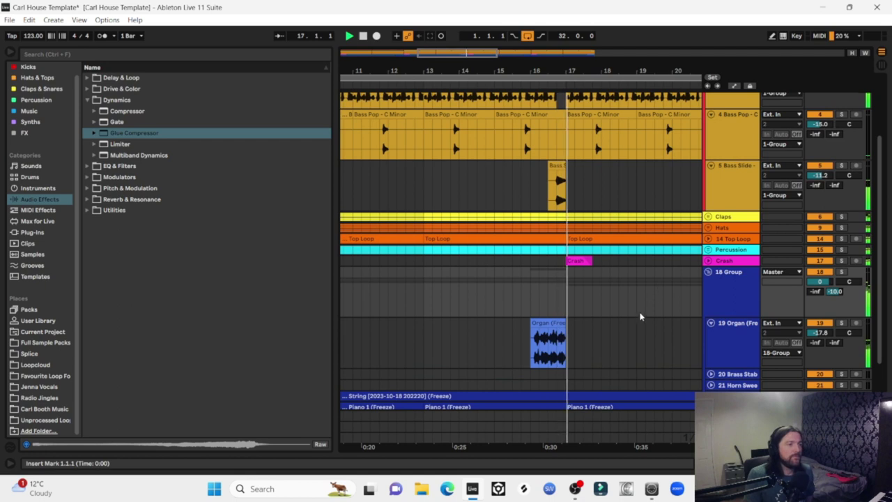
{"action": "scroll", "coordinate": [632, 323], "scroll_direction": "down", "scroll_amount": 3}
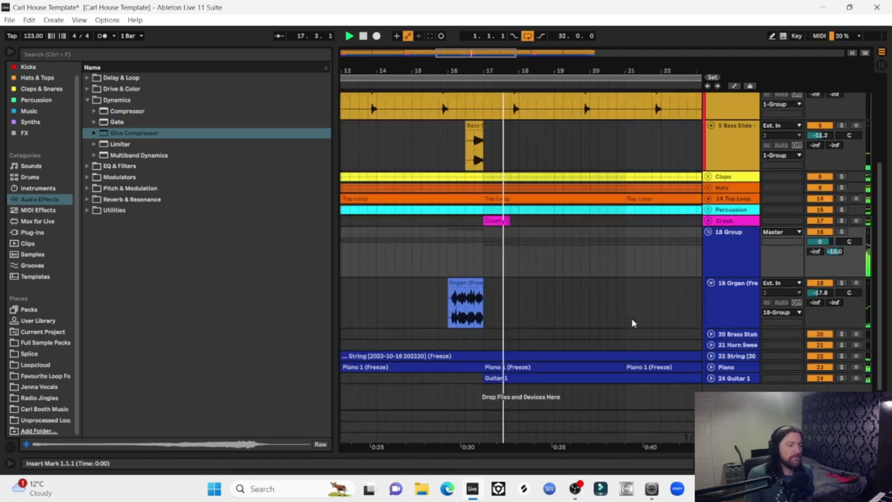
Unfold the Guitar 1 and Brass Stab tracks and lower the Guitar 1 volume during playback.
{"action": "left_click", "coordinate": [710, 378]}
{"action": "scroll", "coordinate": [576, 279], "scroll_direction": "down", "scroll_amount": 3}
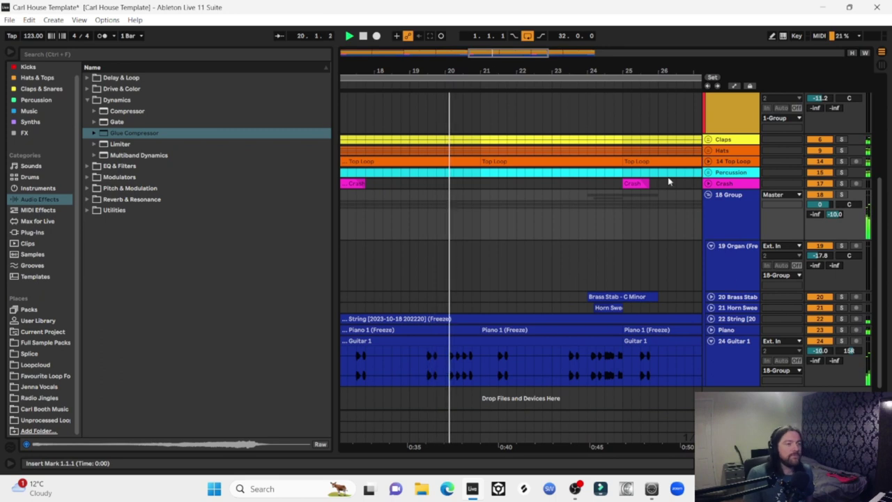
{"action": "left_click", "coordinate": [710, 296]}
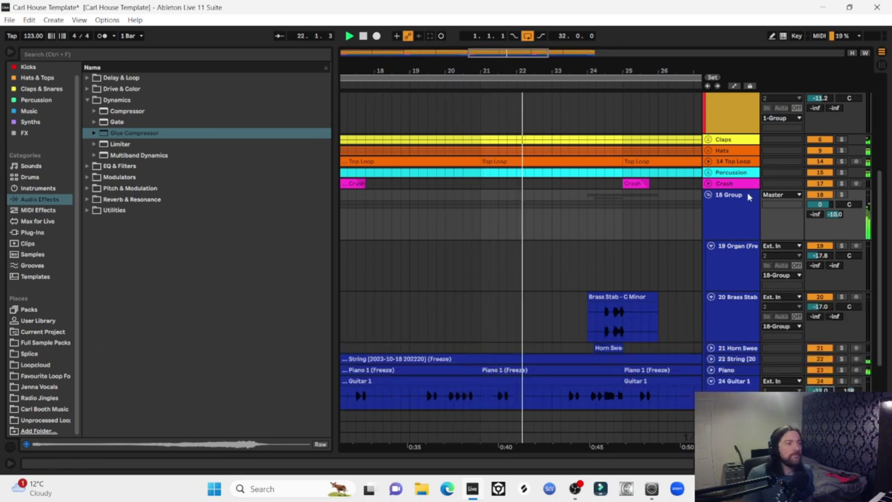
Examine the second half of the arrangement during playback, following the brass stab at bar 24 and the organ and bass slide at bar 32.
{"action": "left_click_drag", "start_coordinate": [647, 72], "coordinate": [522, 56]}
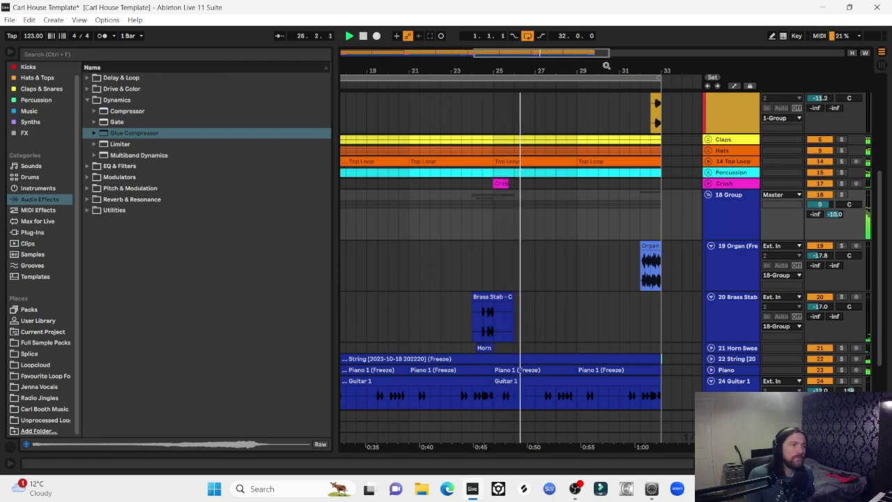
{"action": "key", "text": "minus"}
{"action": "key", "text": "minus"}
{"action": "scroll", "coordinate": [655, 209], "scroll_direction": "up", "scroll_amount": 4}
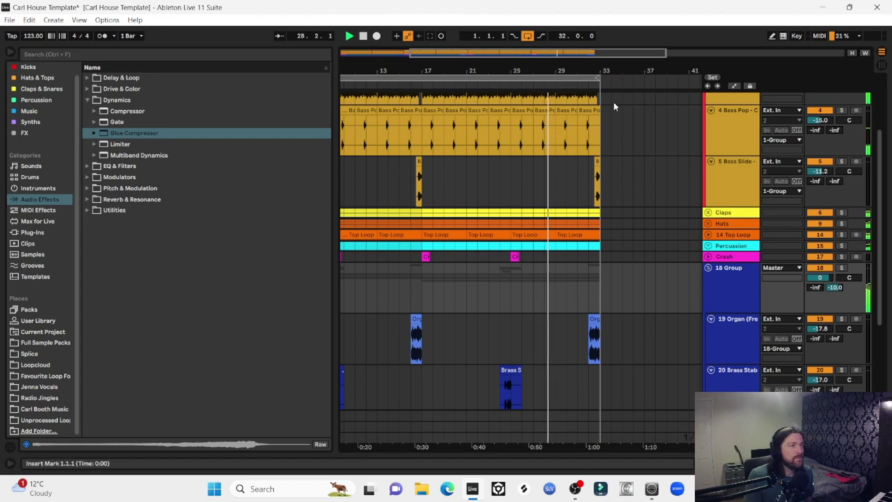
{"action": "left_click_drag", "start_coordinate": [598, 71], "coordinate": [597, 153]}
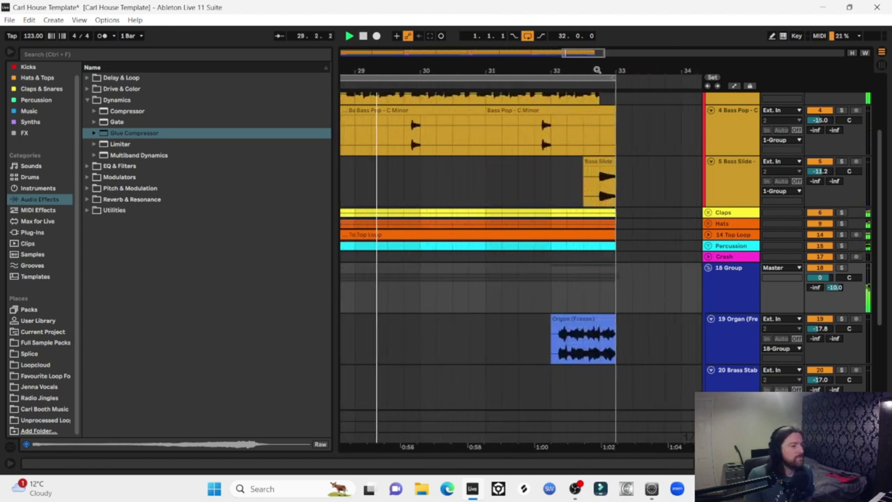
{"action": "scroll", "coordinate": [597, 70], "scroll_direction": "down", "scroll_amount": 3}
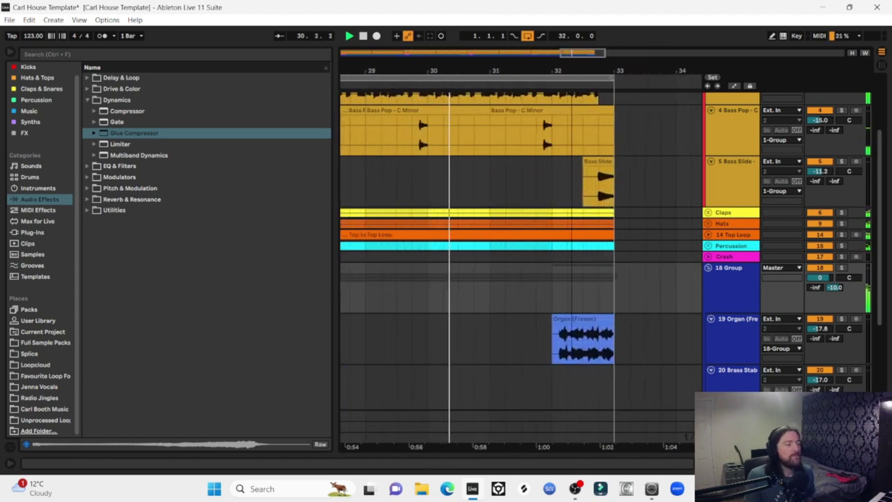
{"action": "scroll", "coordinate": [597, 70], "scroll_direction": "down", "scroll_amount": 3}
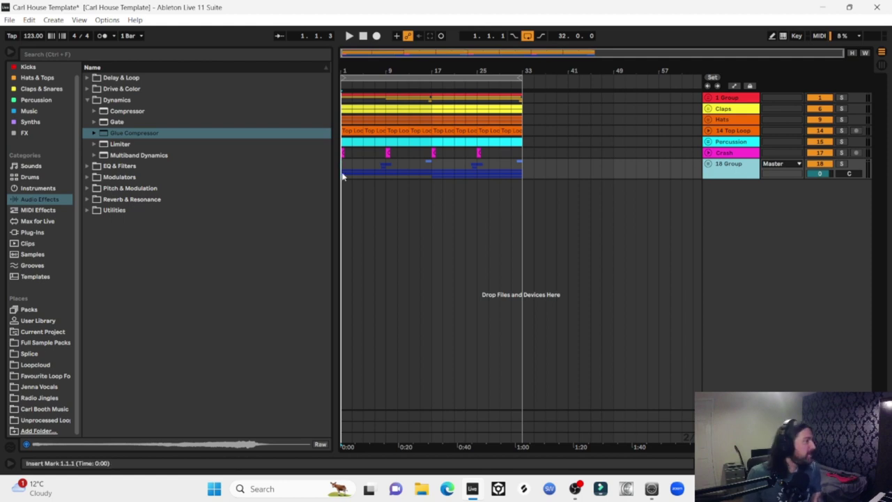
Search the plug-ins for "add" and load Addictive Keys on a new track below the 18 Group.
{"action": "left_click", "coordinate": [33, 234]}
{"action": "left_click", "coordinate": [44, 57]}
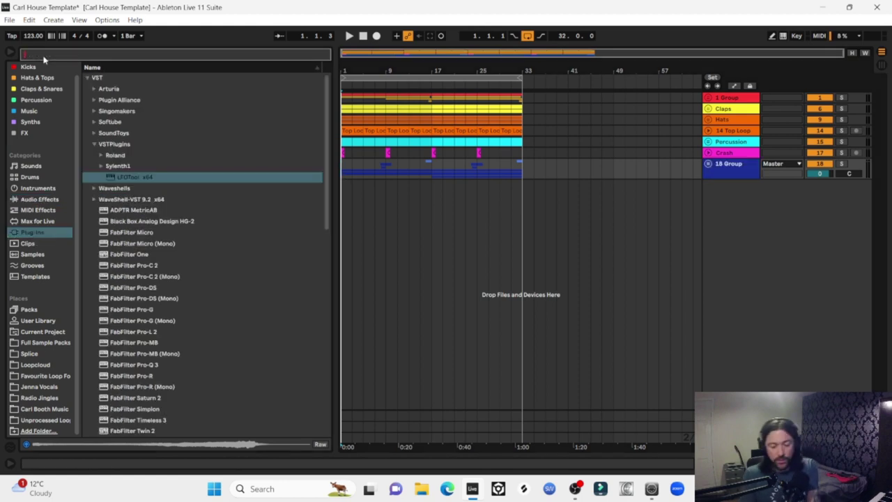
{"action": "type", "text": "add"}
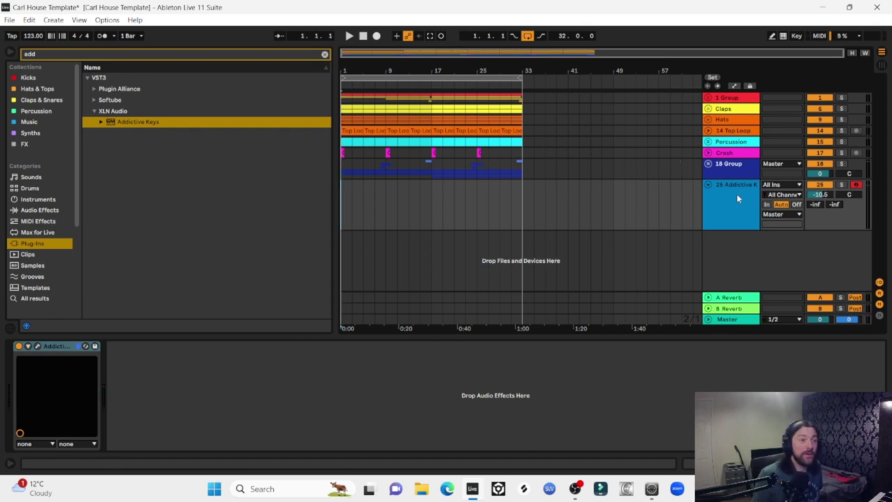
Record an Addictive Keys MIDI part from bar 1 to bar 33, stop recording and select the recorded clip.
{"action": "left_click", "coordinate": [377, 36]}
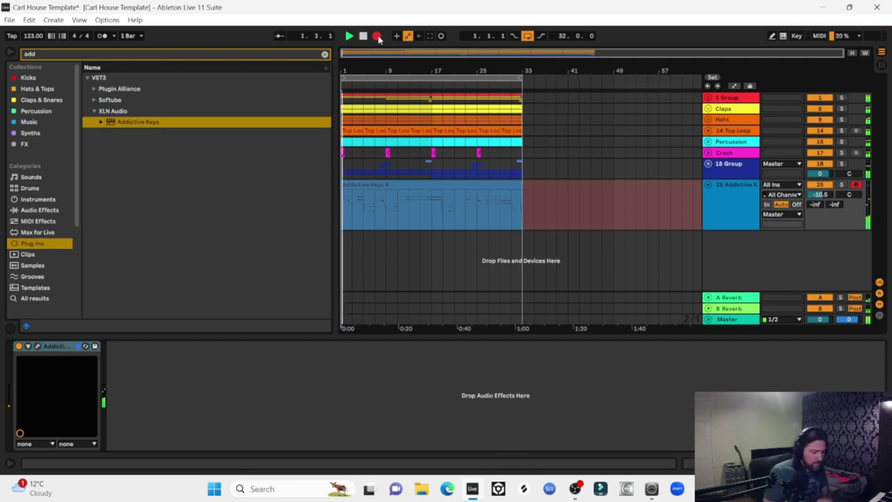
{"action": "key", "text": "space"}
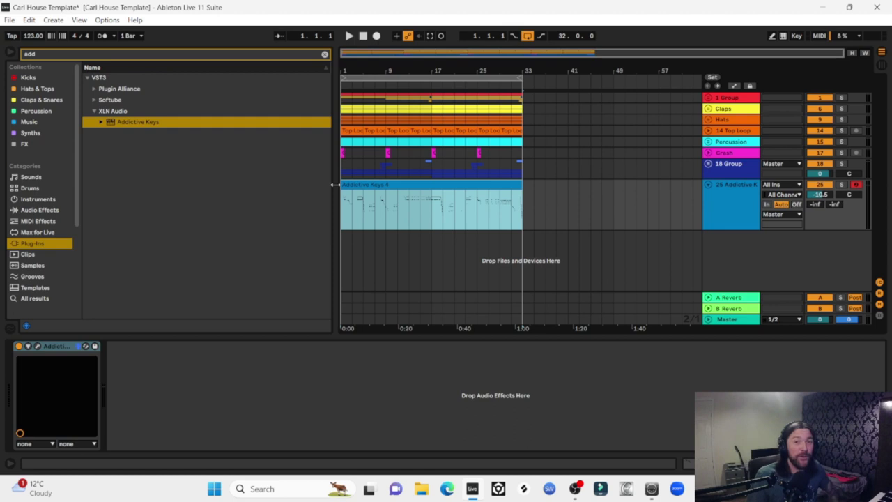
{"action": "left_click", "coordinate": [424, 202]}
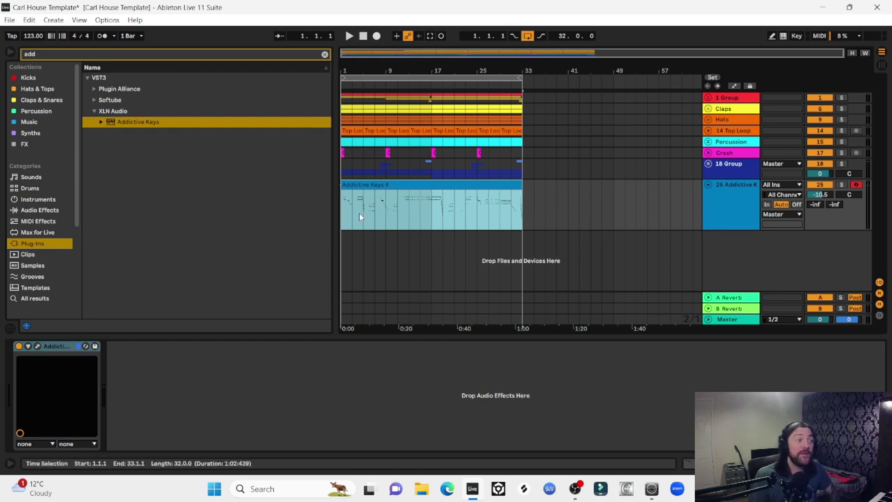